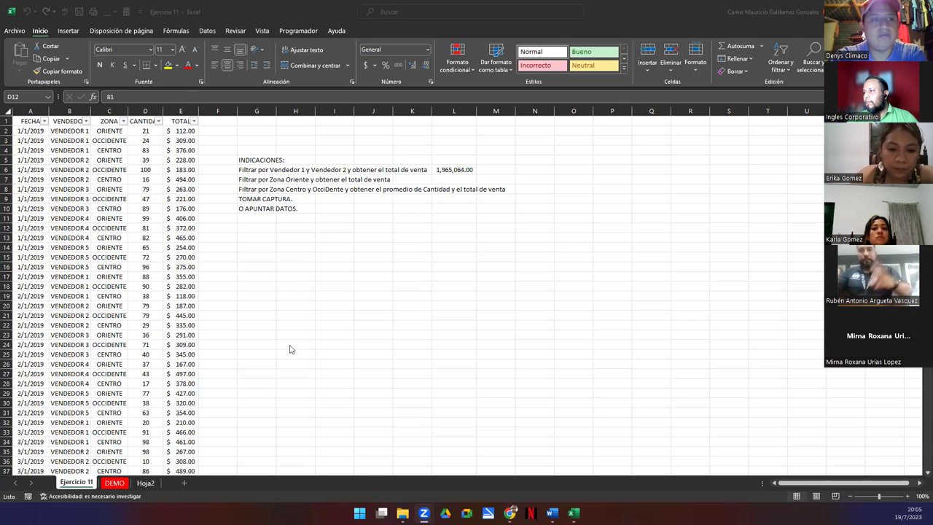
- Autofit column L so L6 shows 1,965,064.00 in full, then pick a cell in the sales data
click(243, 169)
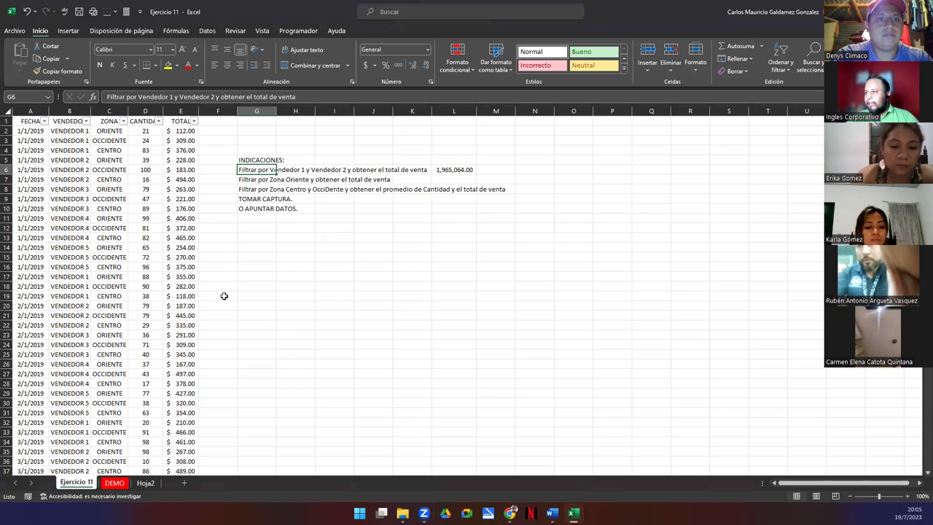
ctrl+scroll(234, 299, up, 1)
ctrl+scroll(233, 299, up, 1)
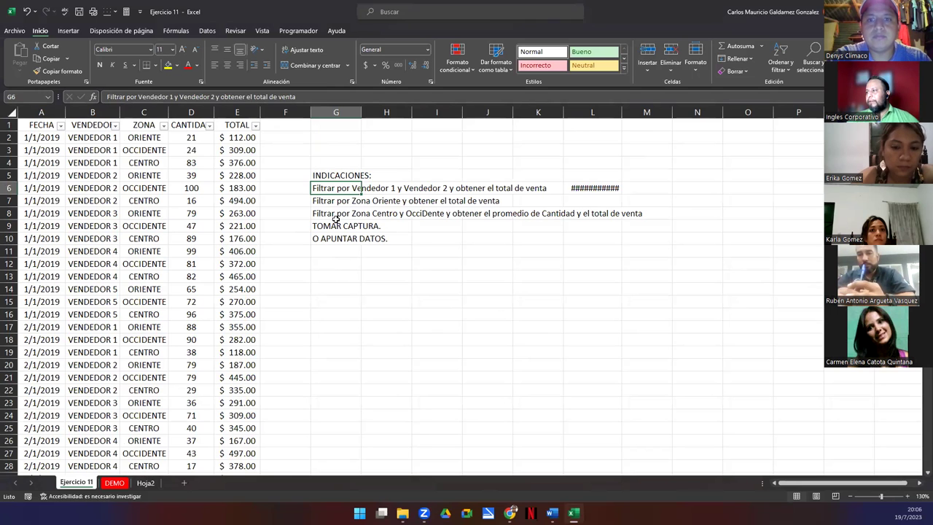
double_click(624, 115)
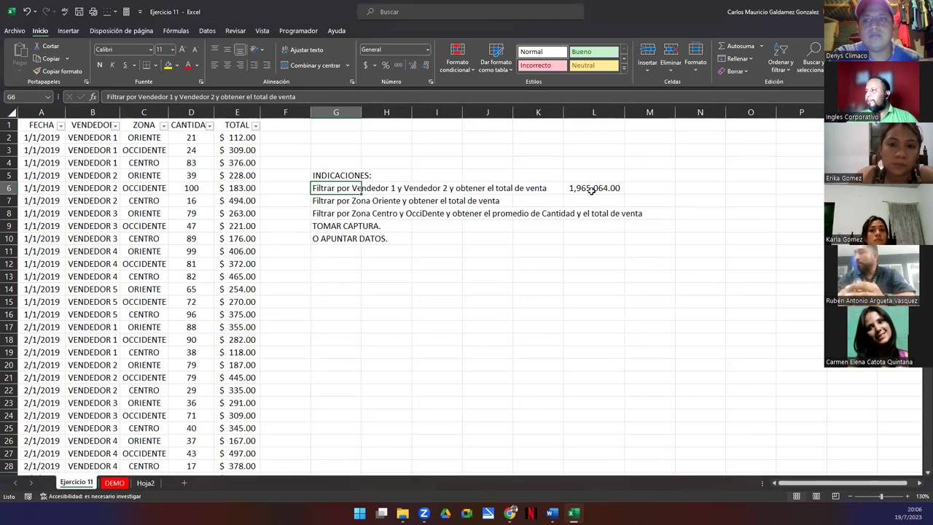
click(590, 189)
click(210, 301)
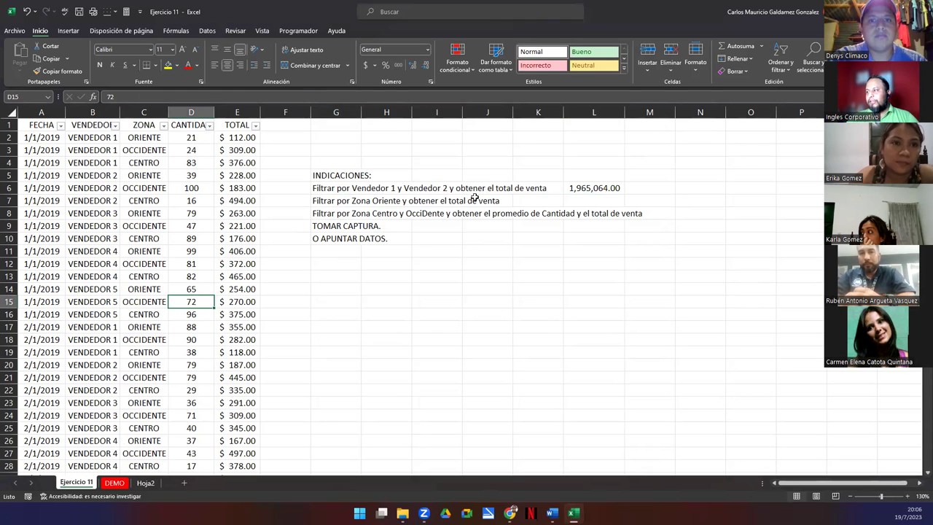
click(103, 236)
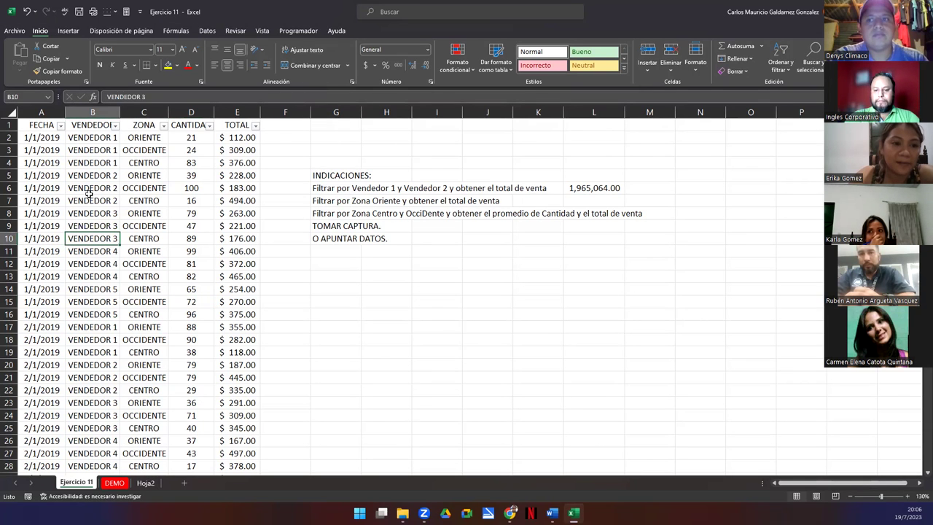
- Convert the sales data in columns A–E into table Tabla1 with a Total row
click(88, 198)
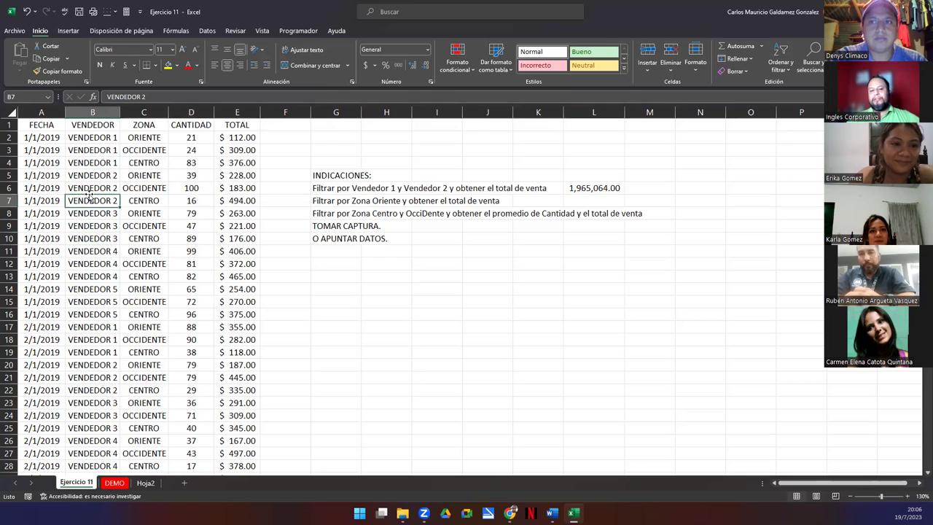
key(ctrl+t)
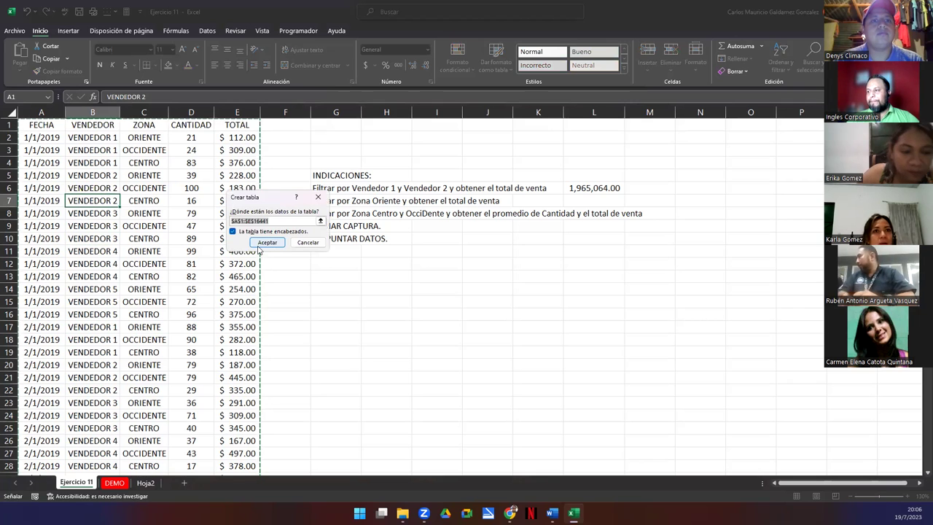
click(259, 244)
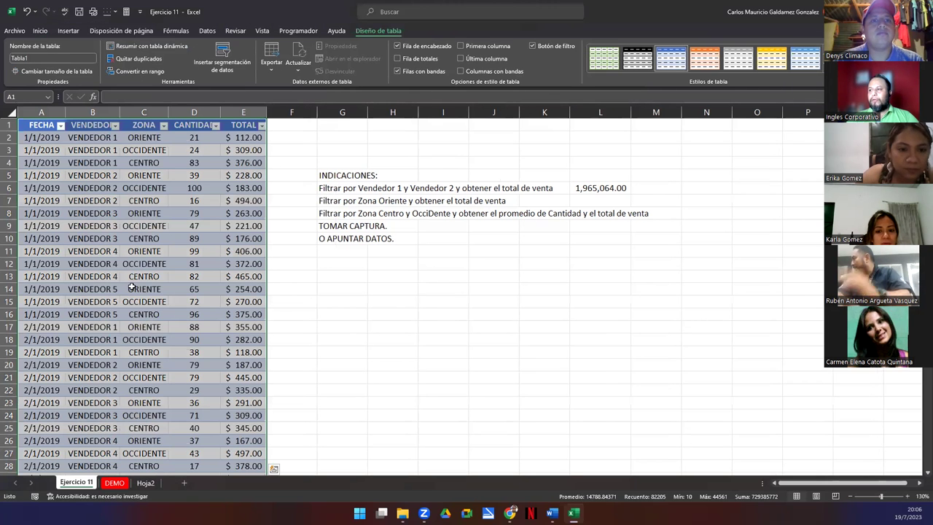
click(126, 271)
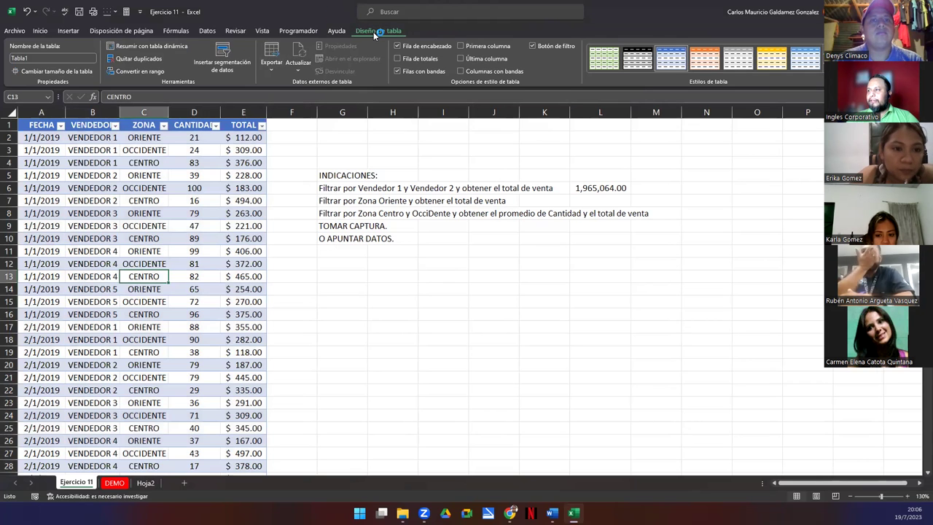
click(397, 61)
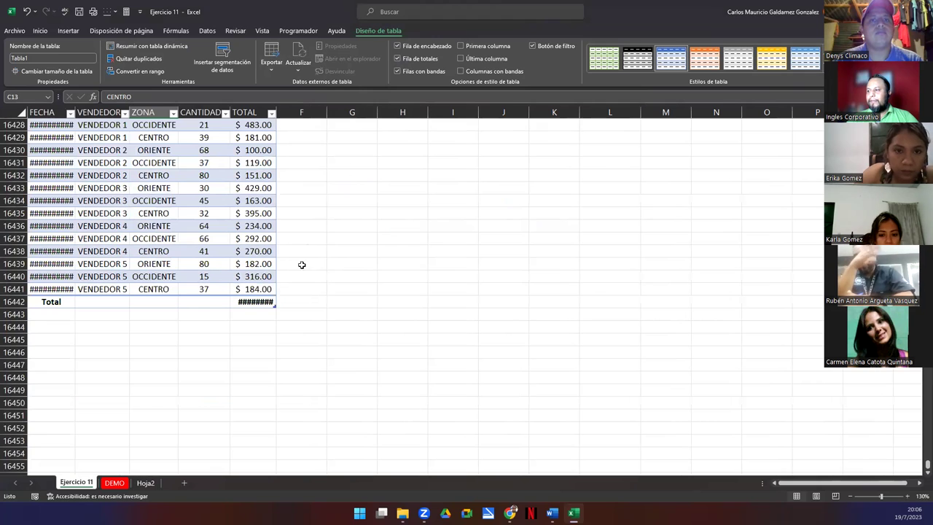
- Autofit the TOTAL column so the Total row shows $4,894,436.00 in full
click(273, 112)
click(286, 109)
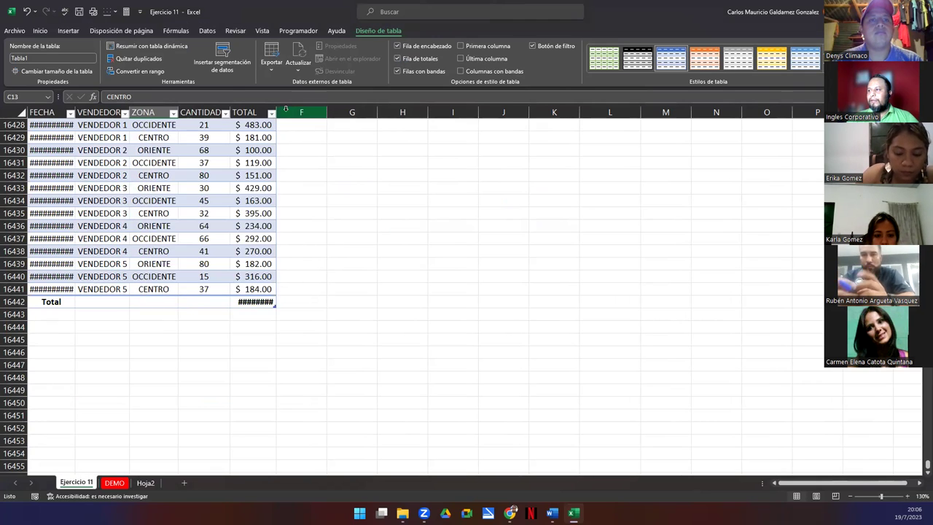
double_click(276, 111)
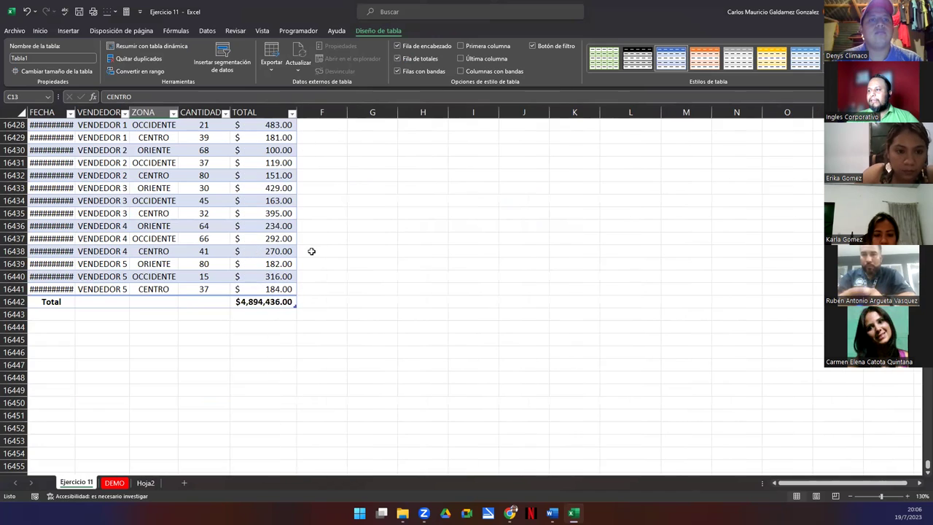
- Keep Suma as the Total row's TOTAL function and return to the top of the table
click(290, 303)
click(300, 305)
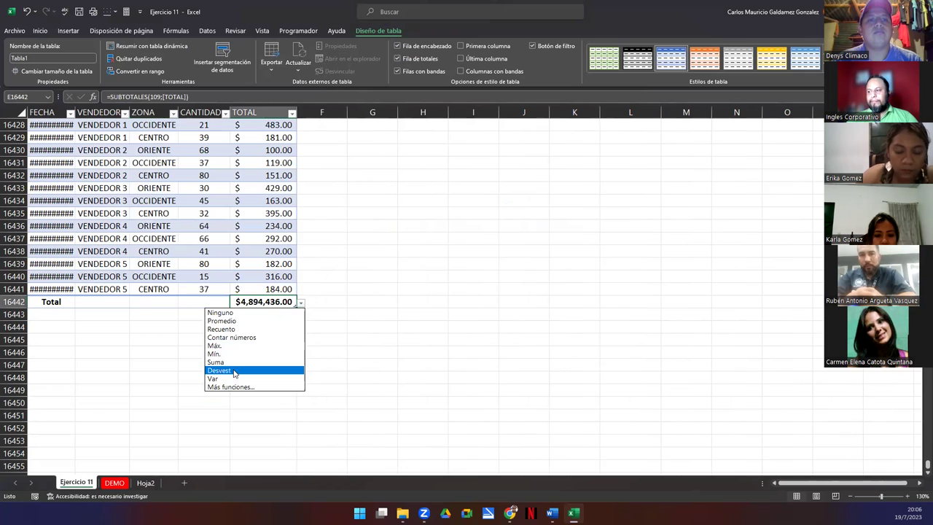
click(246, 302)
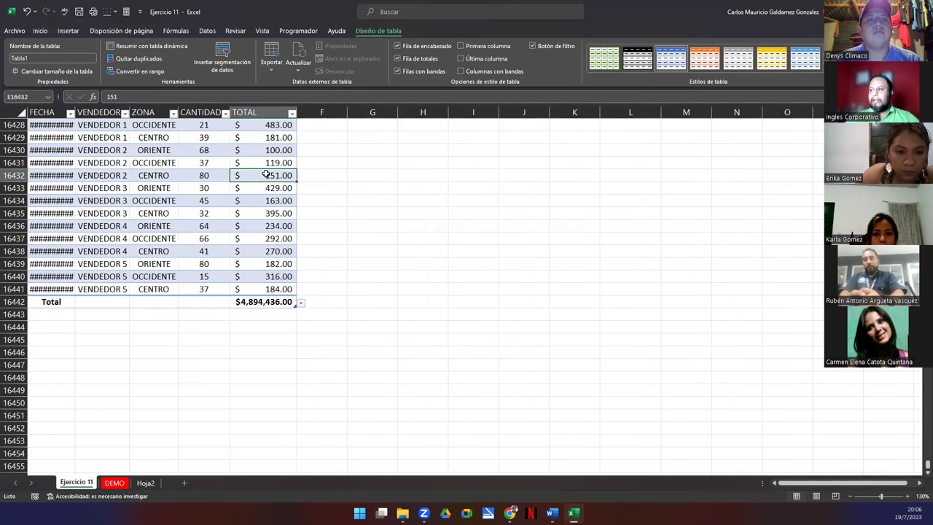
scroll(204, 211, up, 20)
scroll(204, 211, up, 20)
scroll(204, 209, up, 20)
scroll(204, 208, up, 20)
scroll(204, 209, up, 20)
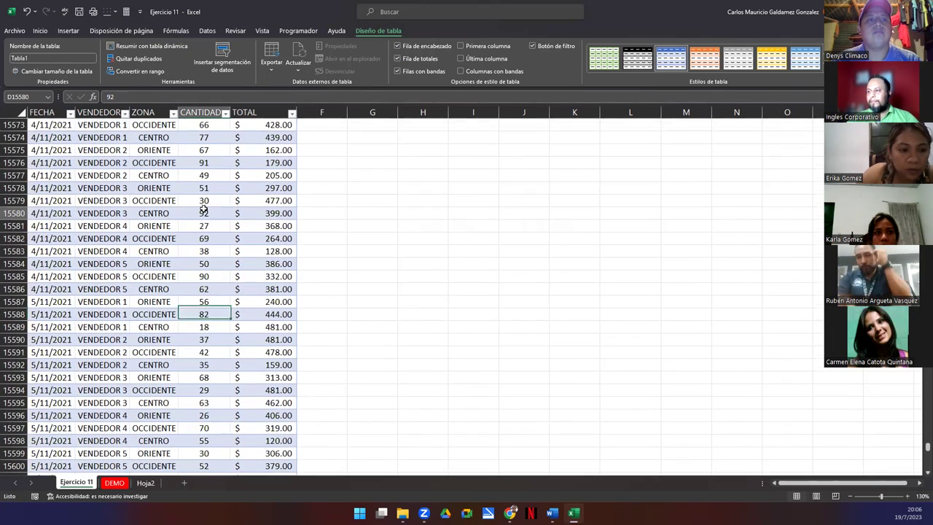
key(ctrl+Up)
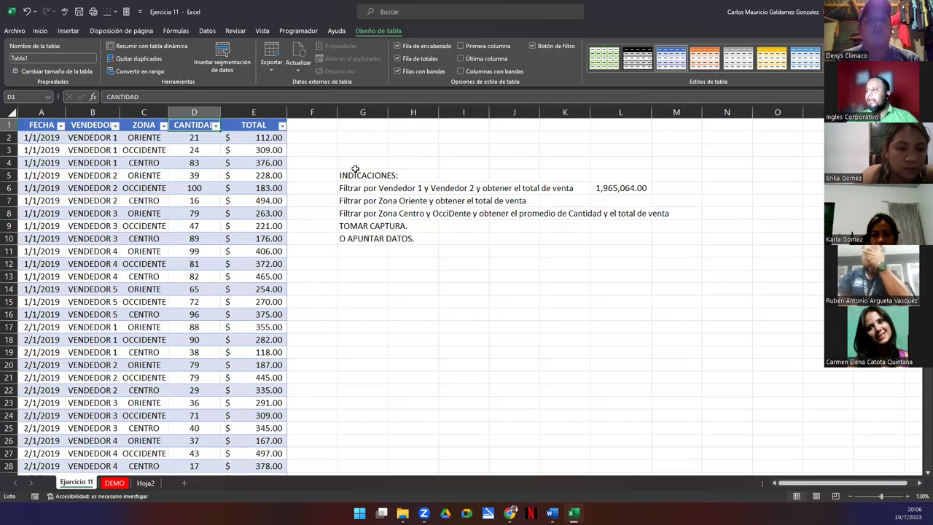
- Autofit the VENDEDOR, FECHA and CANTIDAD columns to fit their headers
double_click(119, 113)
double_click(66, 112)
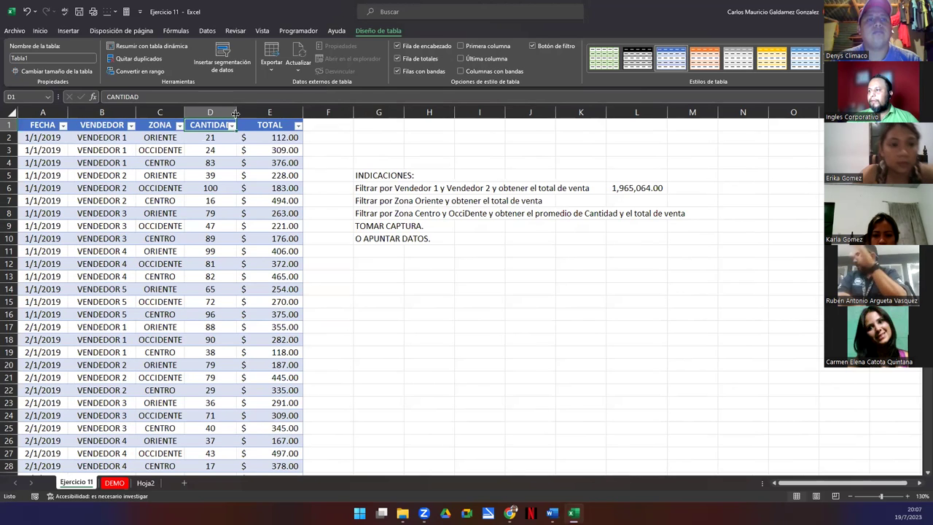
double_click(236, 112)
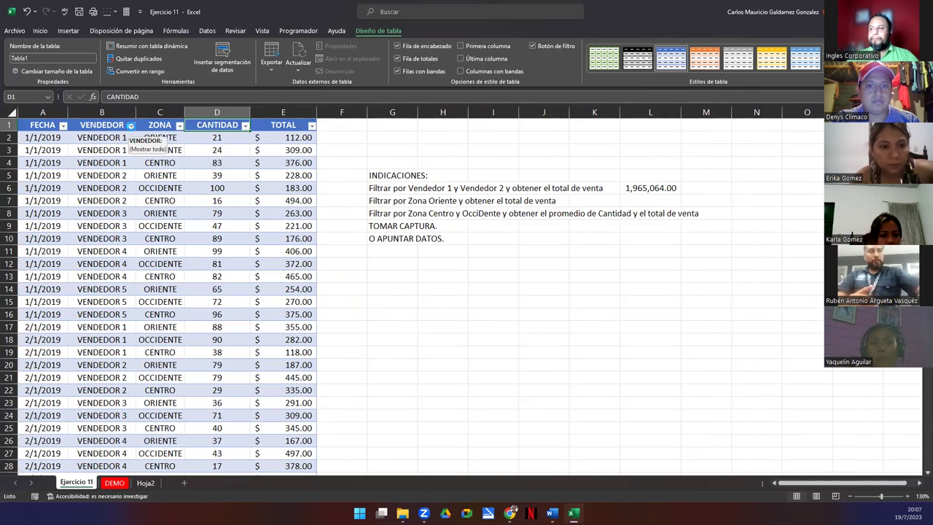
- Filter the VENDEDOR column to show only VENDEDOR 1 and VENDEDOR 2
click(131, 126)
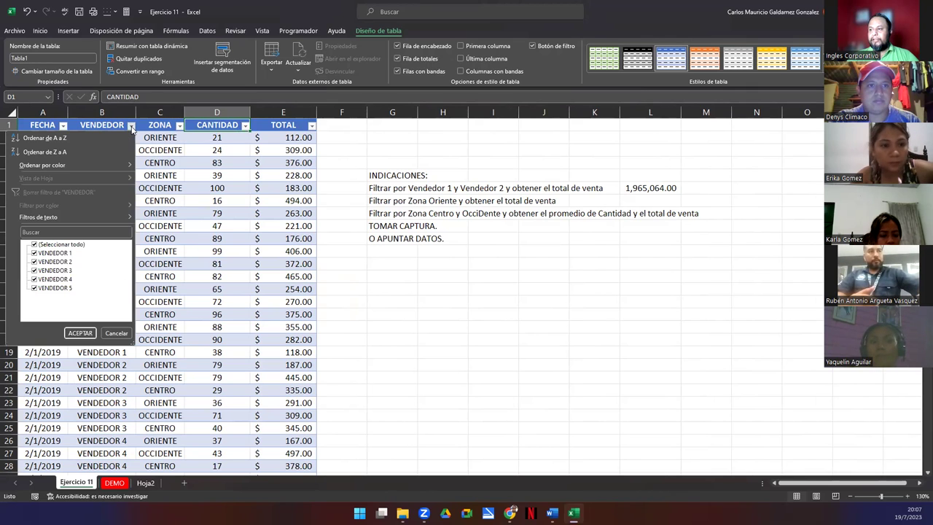
click(34, 271)
click(34, 279)
click(35, 288)
click(81, 333)
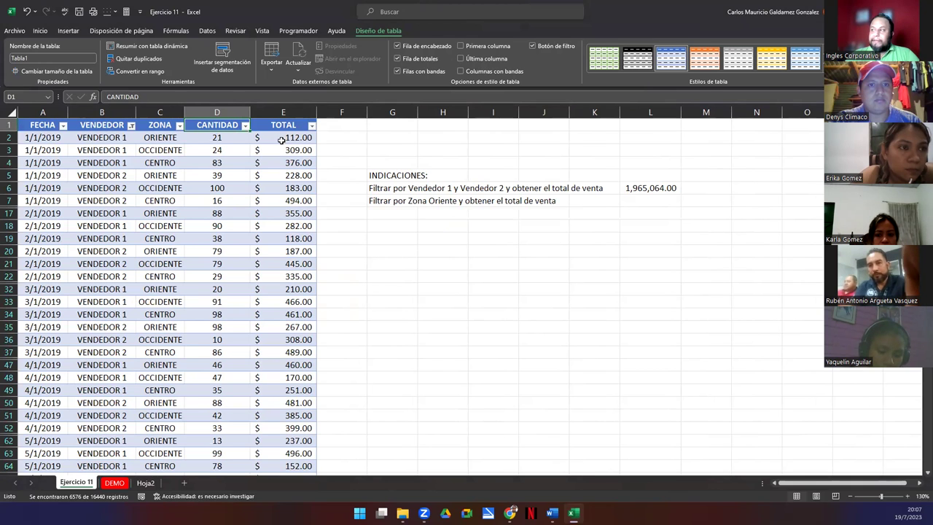
- Check the filtered Total row's $1,965,094.00 against the 1,965,064.00 total in L6
click(282, 140)
key(ctrl+Down)
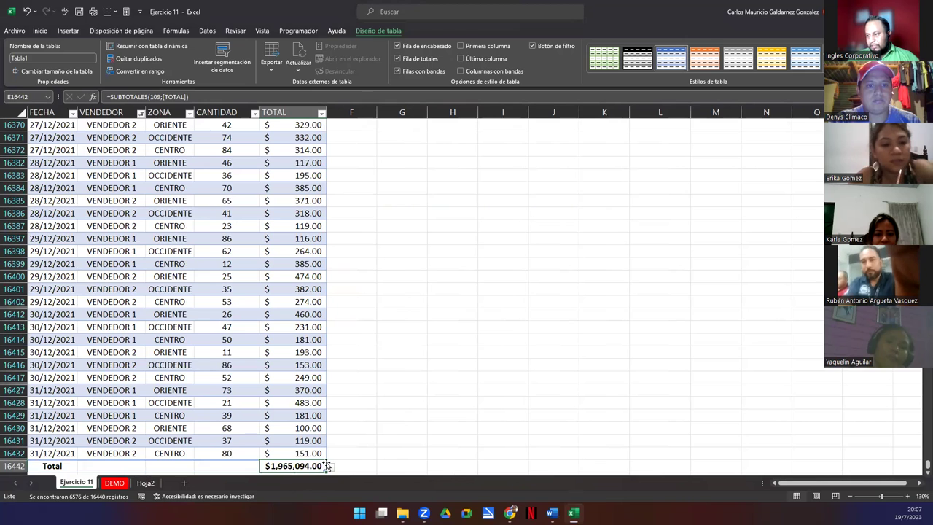
scroll(294, 393, up, 10)
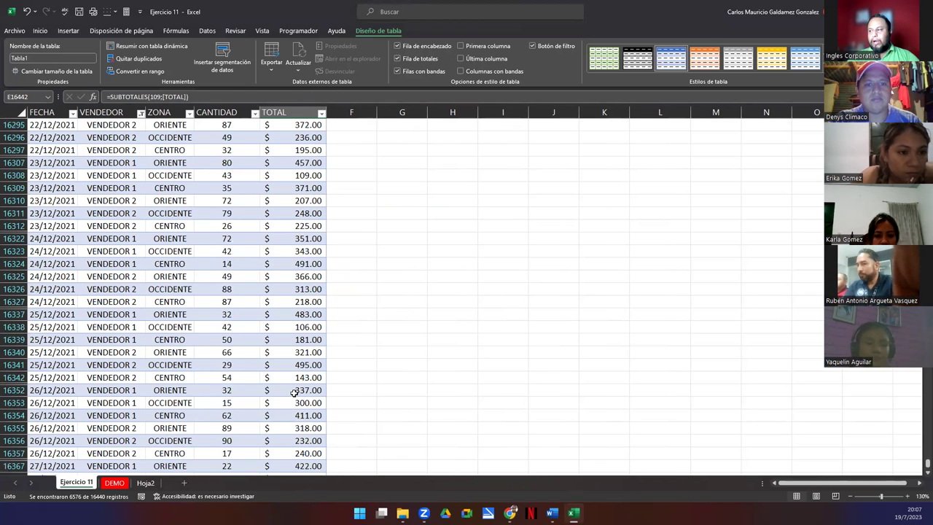
scroll(293, 393, up, 12)
scroll(294, 393, up, 20)
scroll(294, 393, up, 15)
click(294, 393)
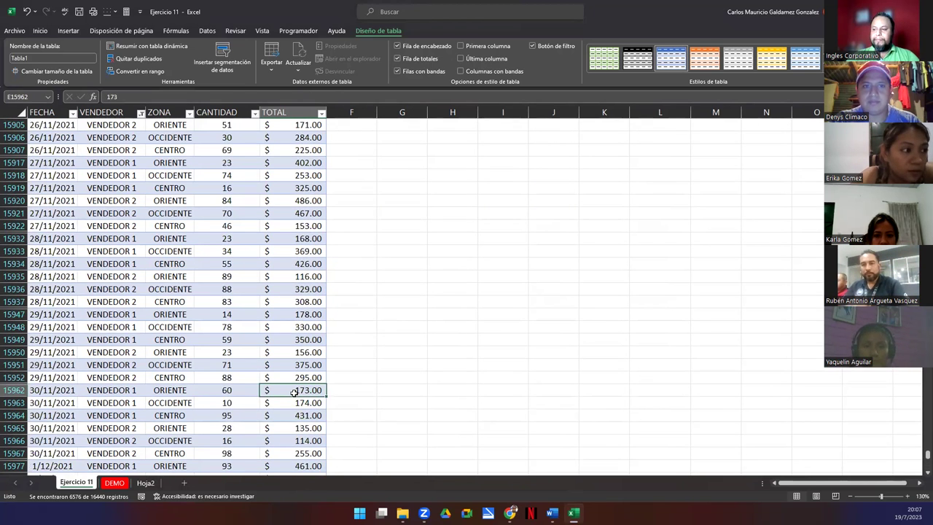
key(ctrl+Up)
click(636, 189)
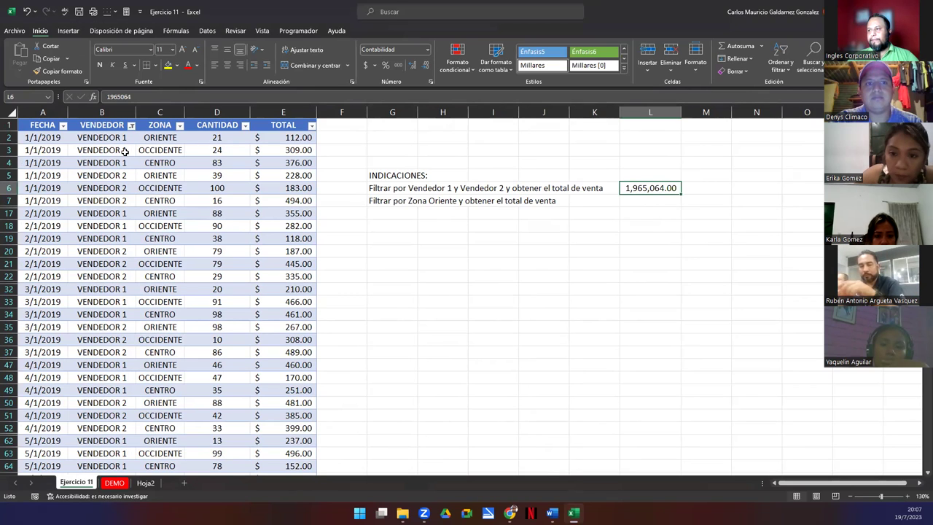
- Clear the VENDEDOR filter to show all vendors, then select the second instruction in G7
click(131, 126)
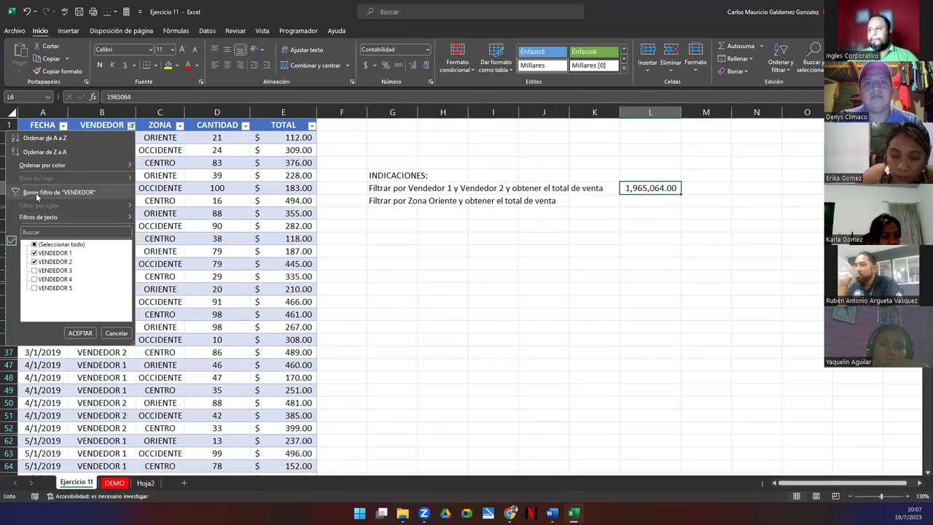
click(36, 193)
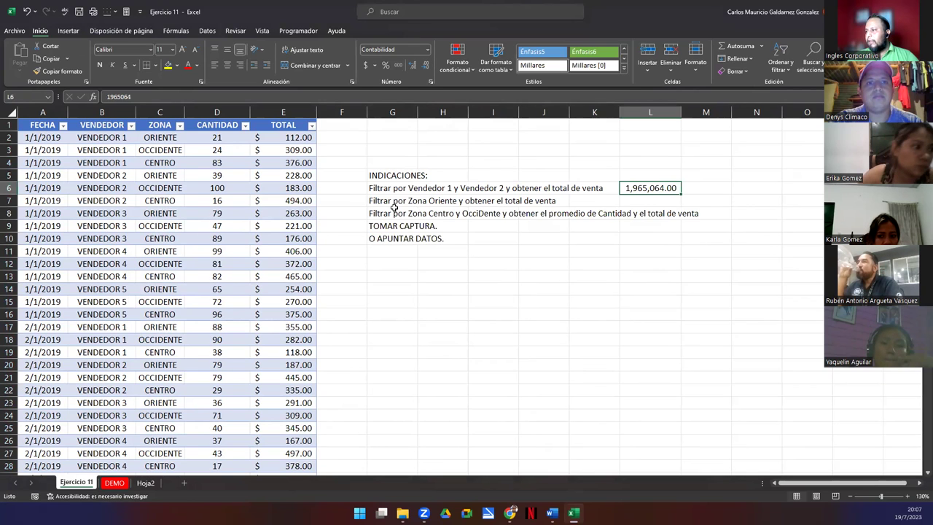
click(372, 202)
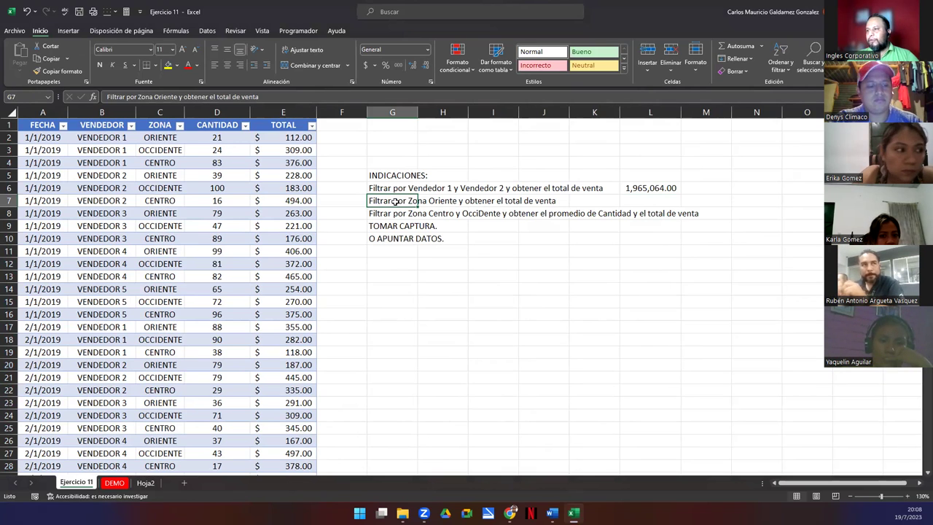
click(179, 126)
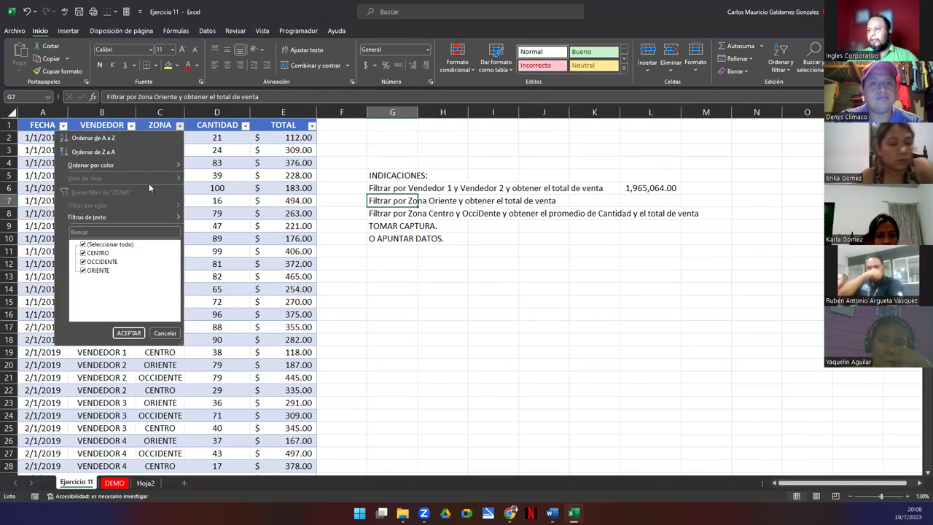
click(84, 262)
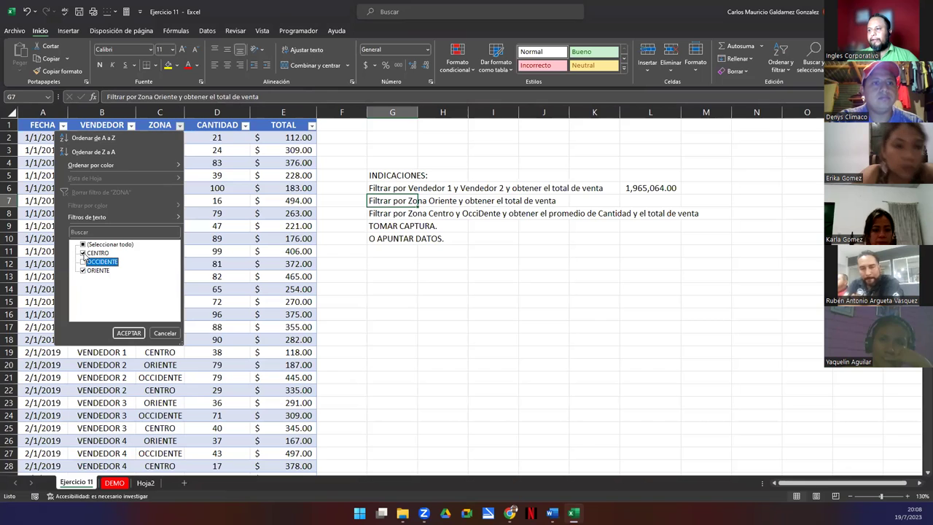
click(83, 253)
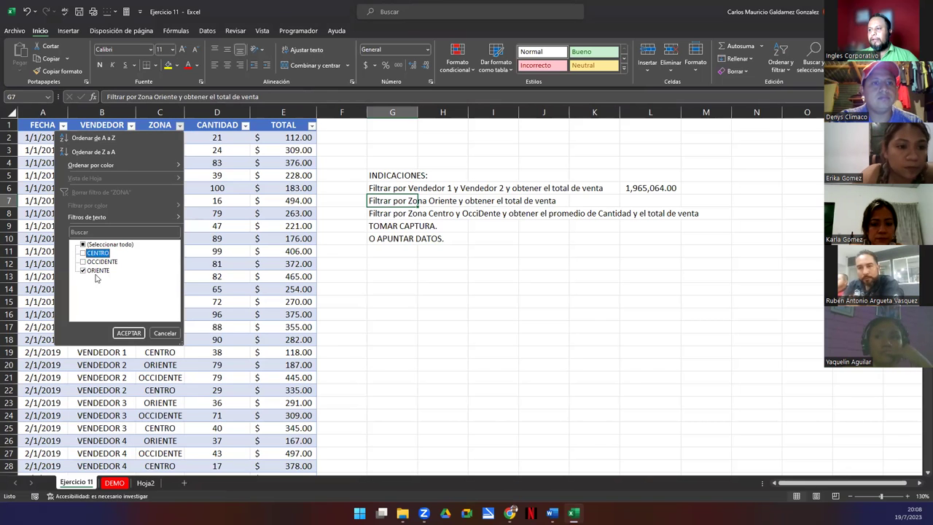
click(130, 334)
click(284, 137)
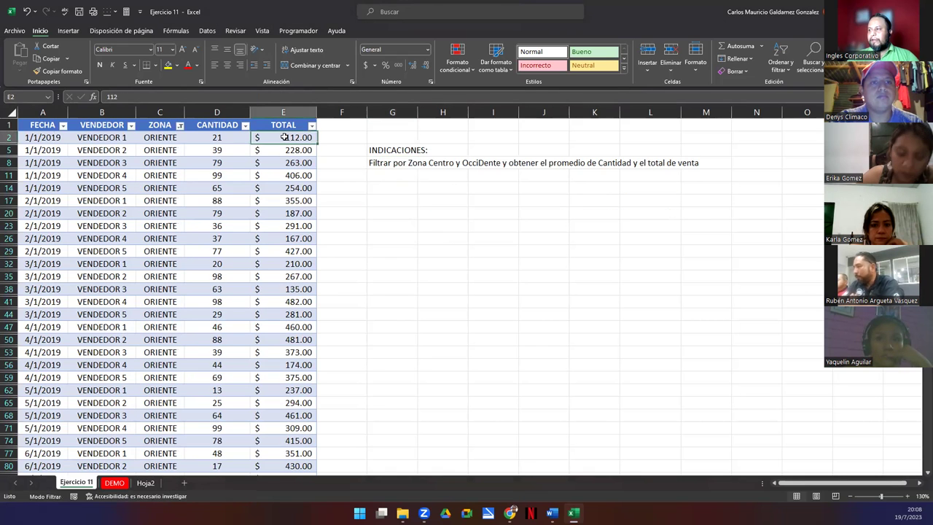
key(ctrl+Down)
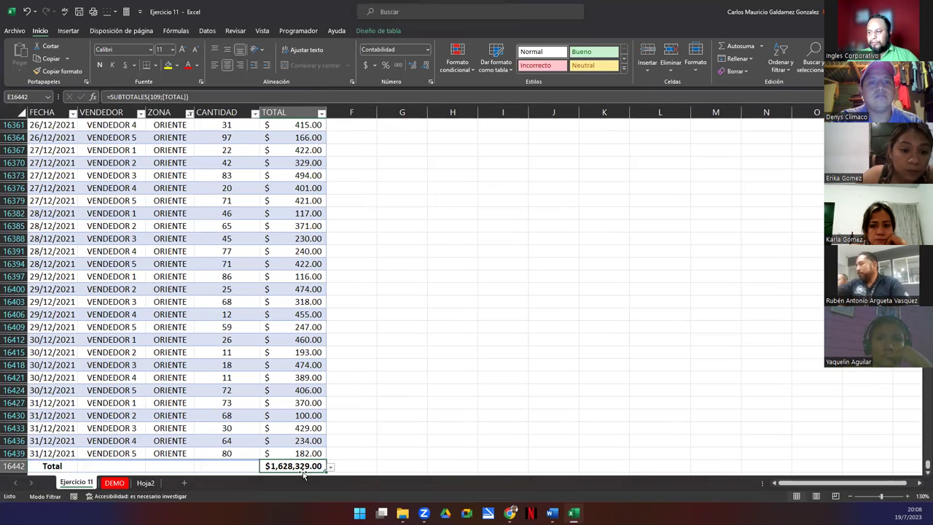
scroll(288, 411, up, 10)
click(287, 411)
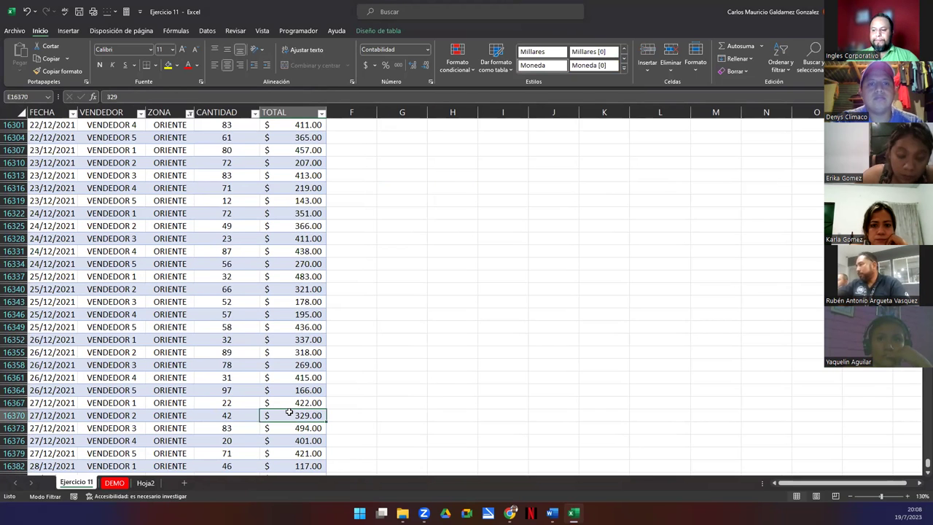
key(ctrl+Up)
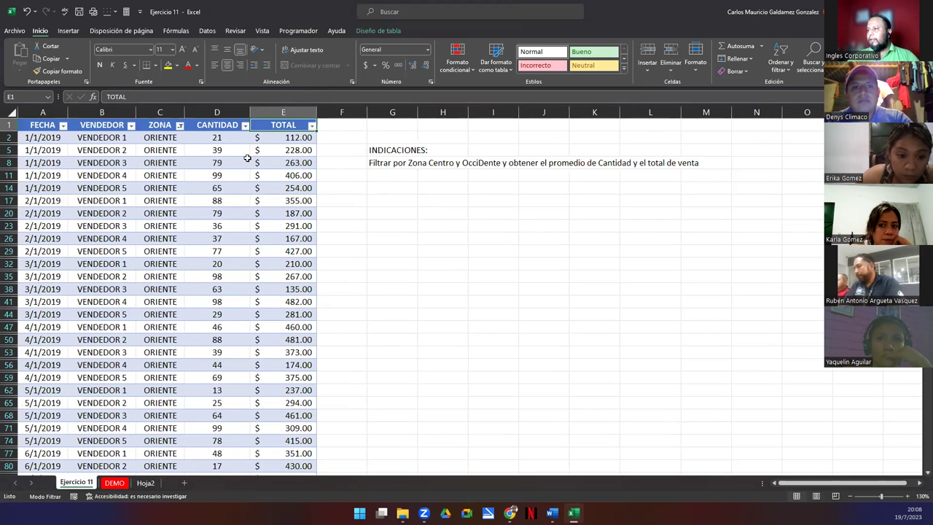
click(179, 126)
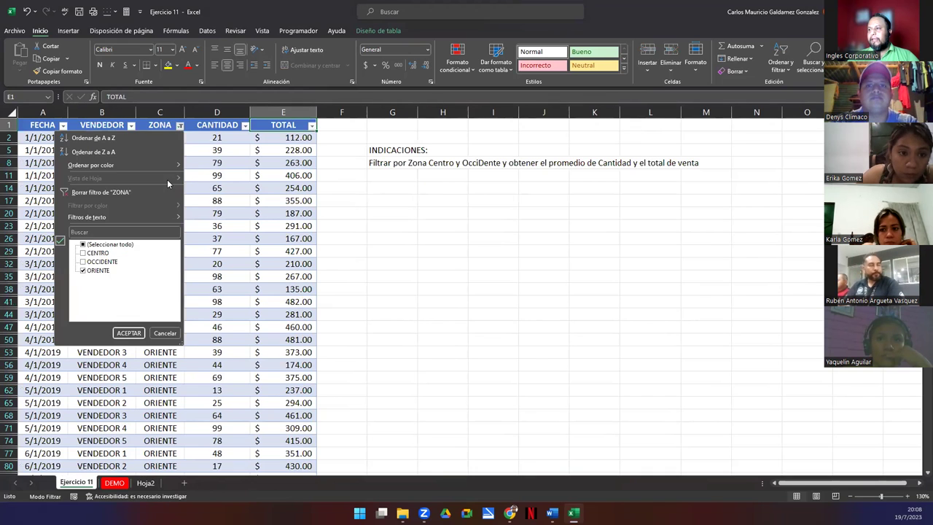
click(83, 245)
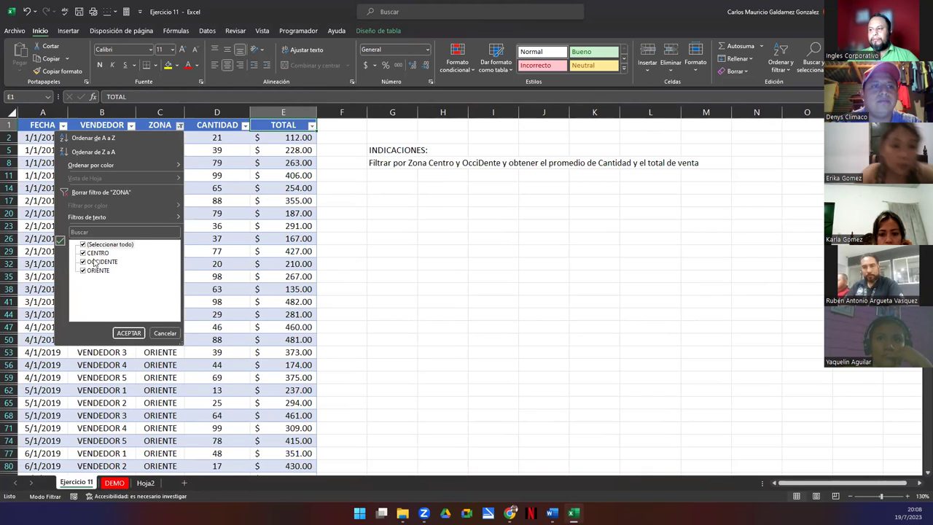
click(129, 332)
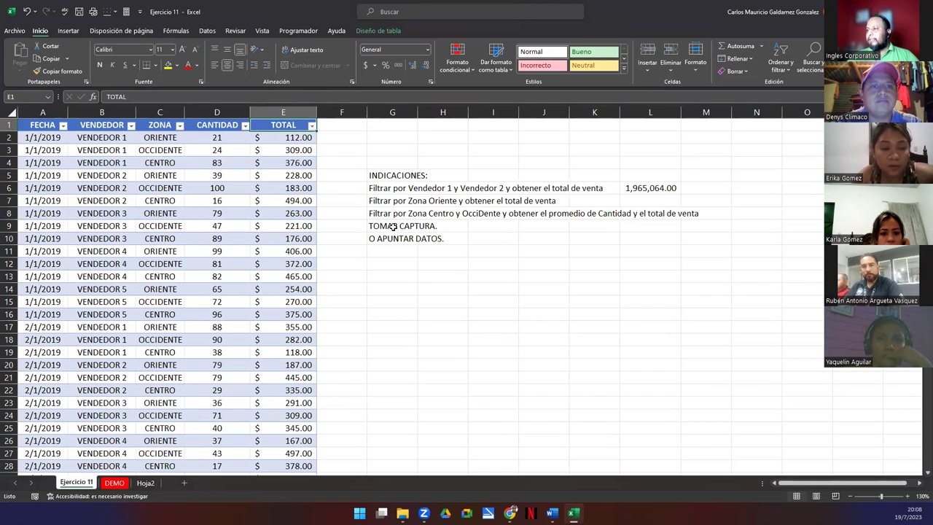
- Set the CANTIDAD Total-row cell to Promedio and remove decimals so it shows 55
click(371, 214)
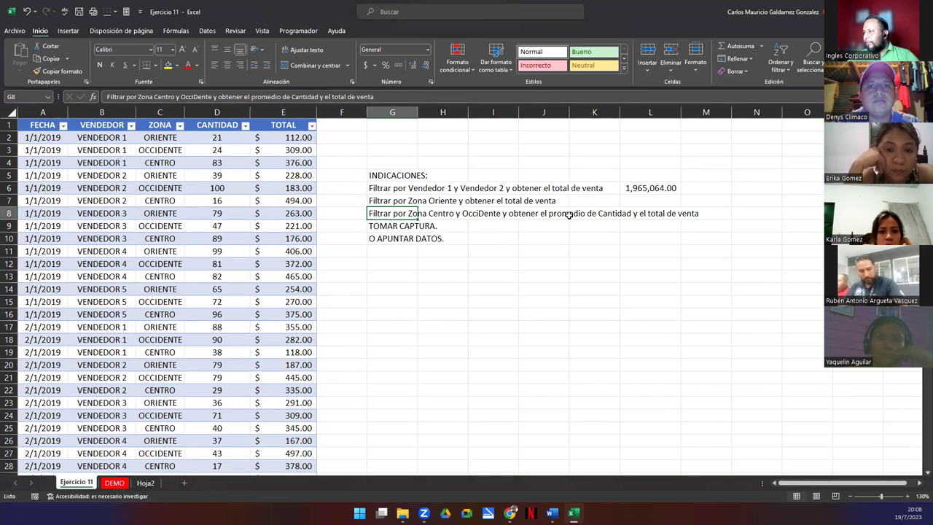
click(223, 140)
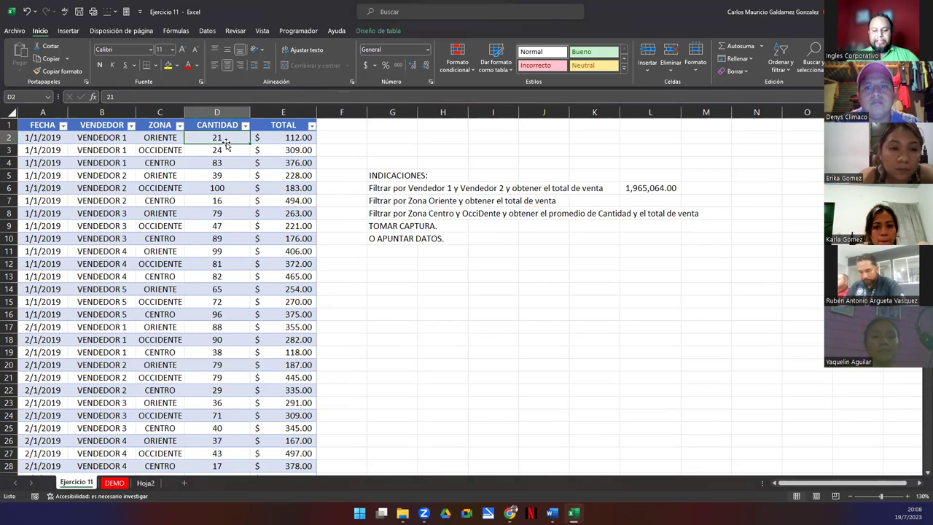
key(ctrl+Down)
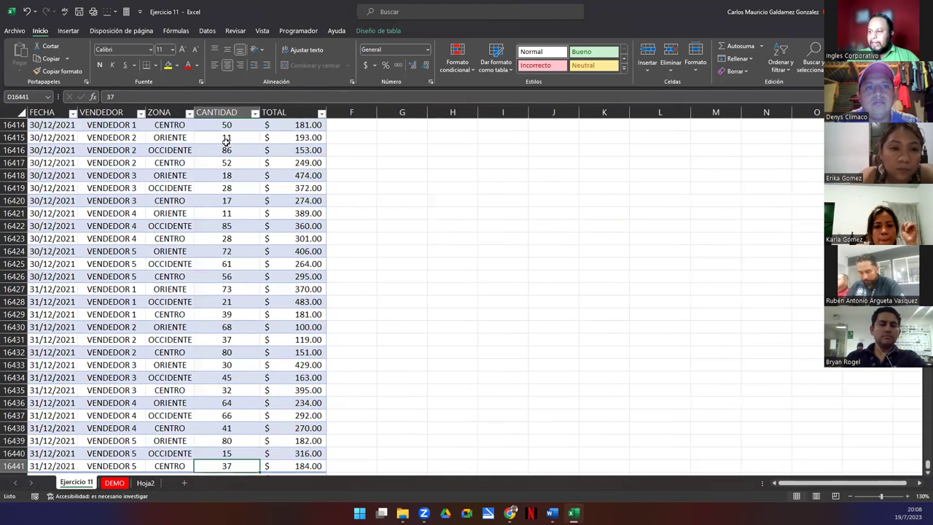
scroll(211, 355, down, 5)
click(236, 294)
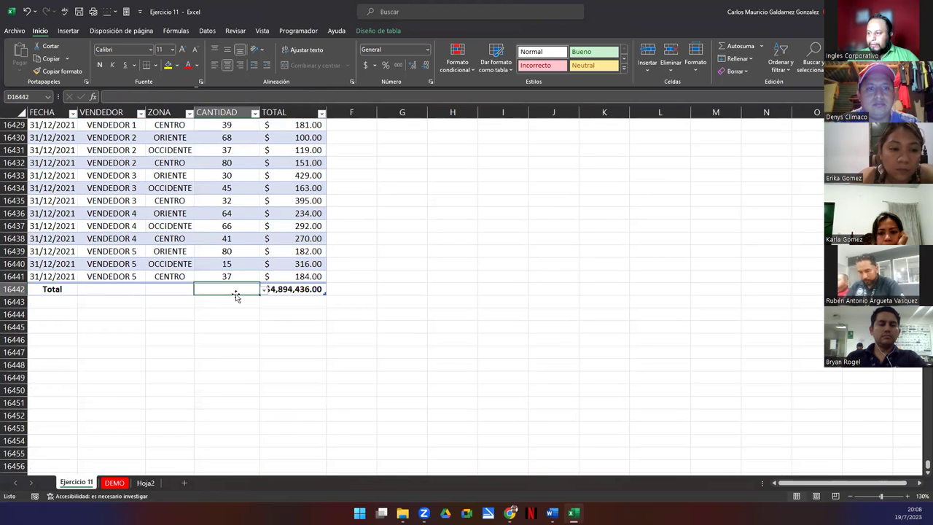
click(263, 291)
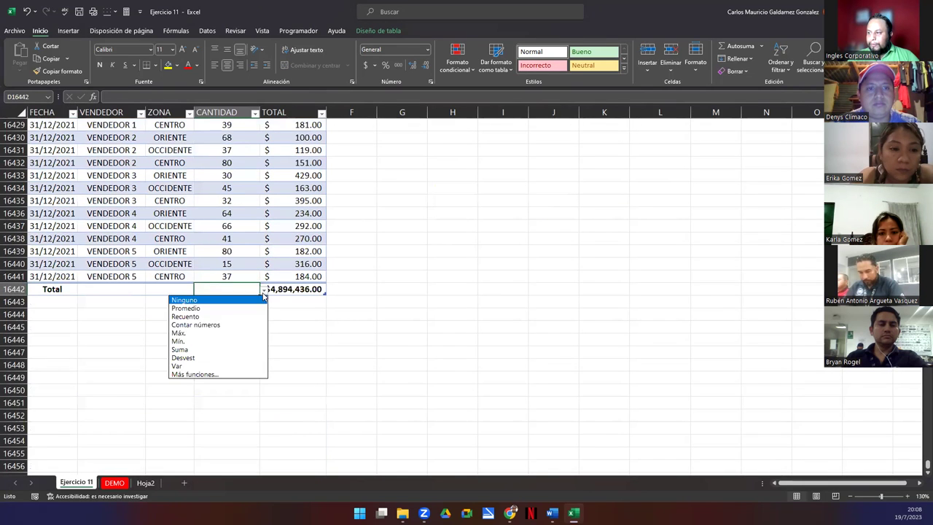
click(219, 308)
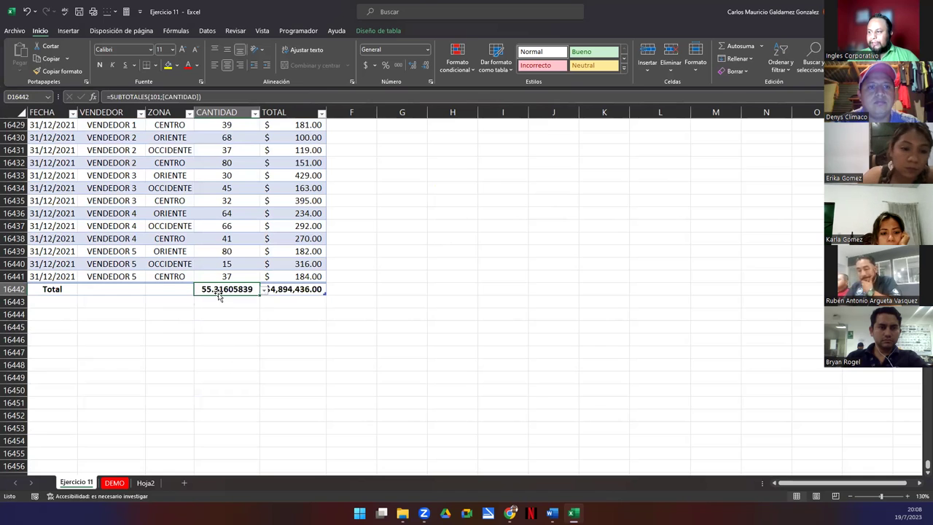
click(427, 69)
click(427, 69)
click(427, 70)
click(428, 69)
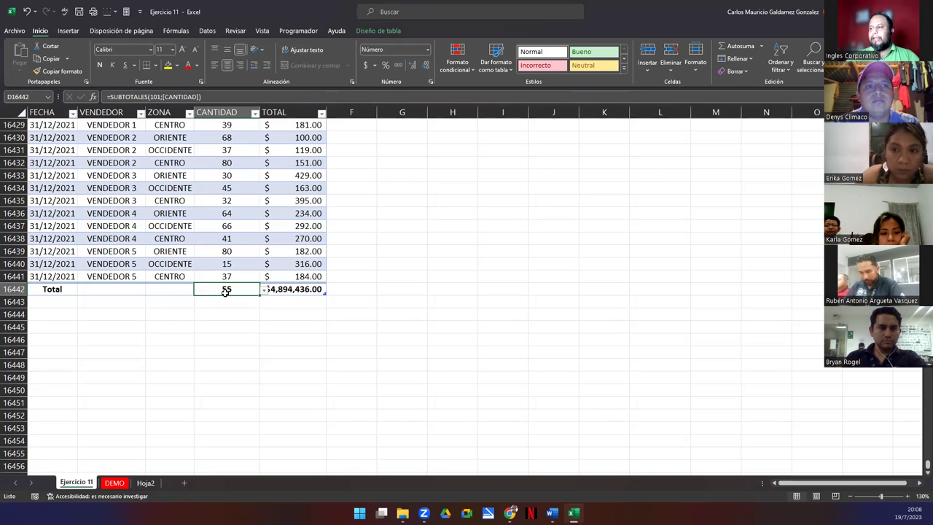
key(ctrl+Up)
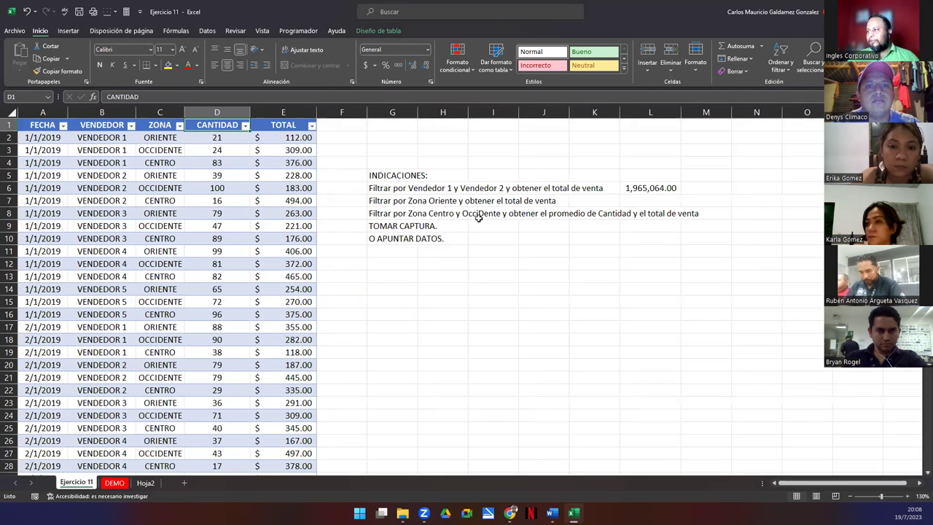
- Filter ZONA to CENTRO and OCCIDENTE and check the Total row's $3,266,107.00 sales
click(178, 126)
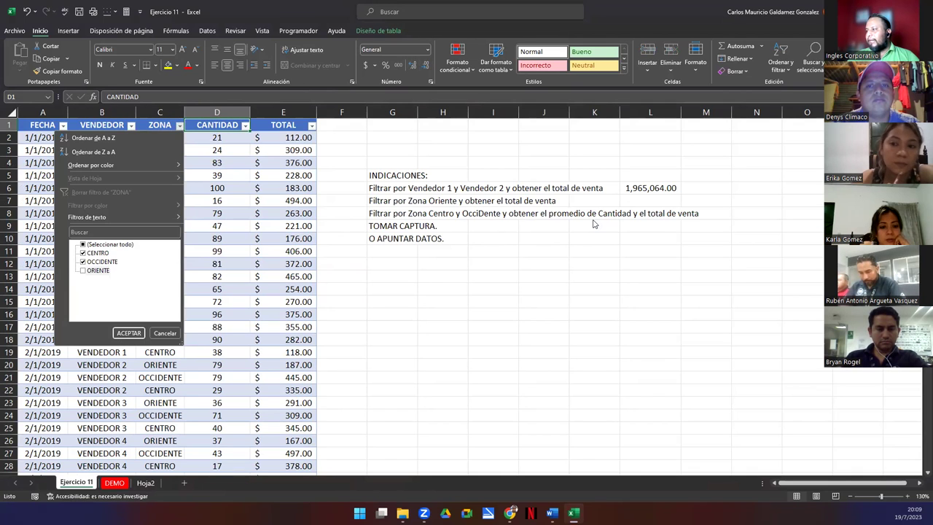
click(128, 333)
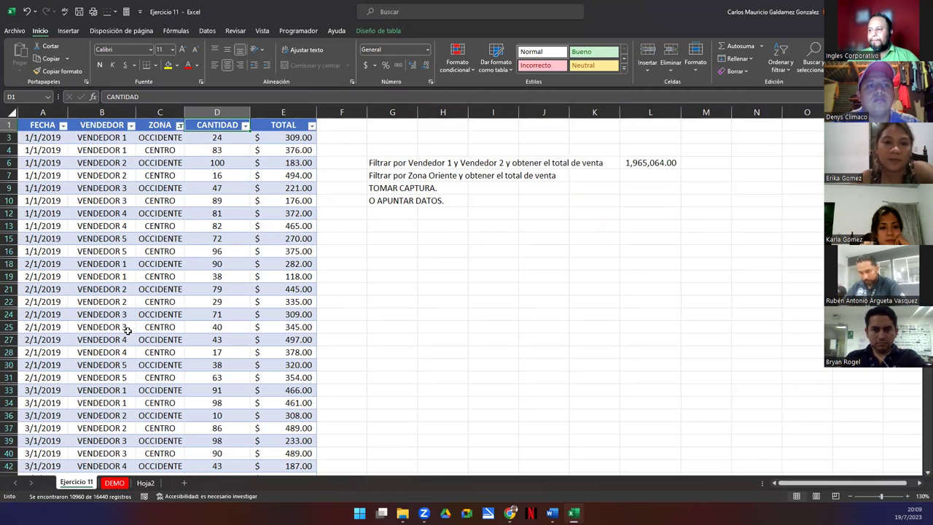
click(232, 333)
key(ctrl+Down)
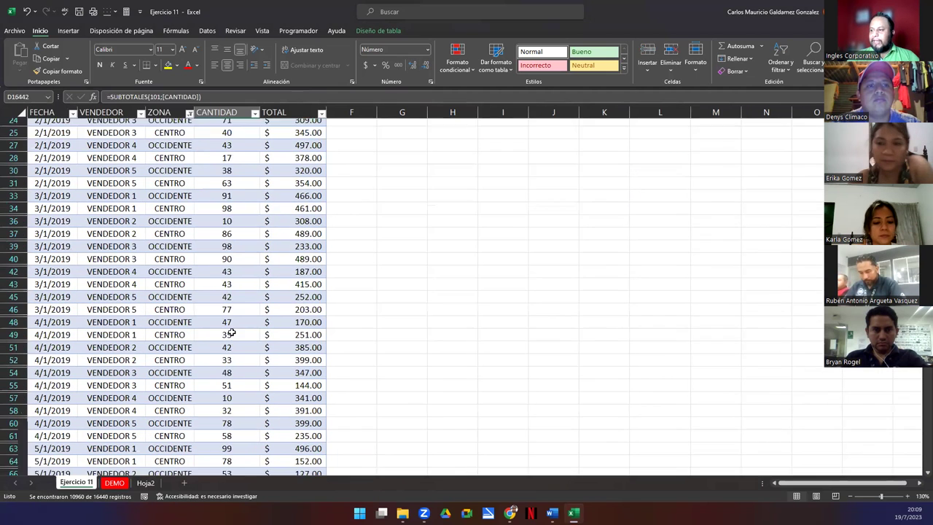
scroll(219, 364, down, 4)
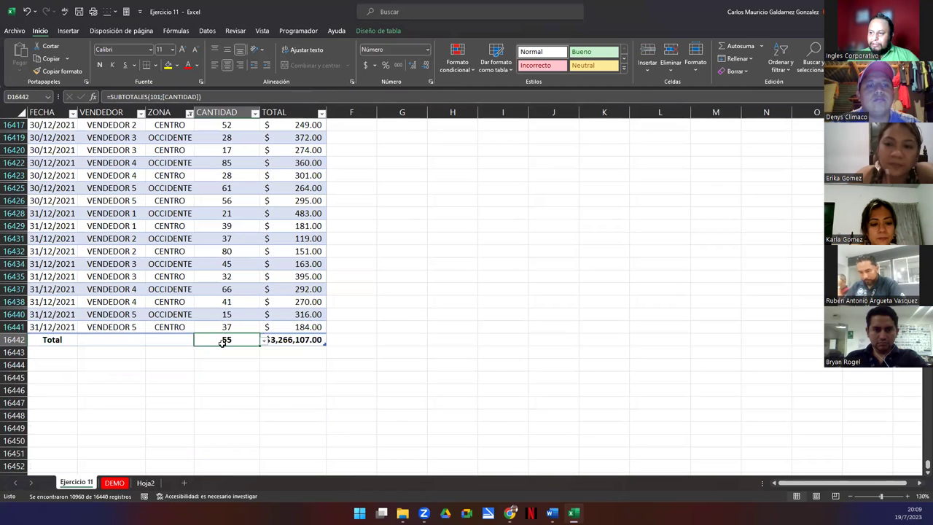
click(295, 342)
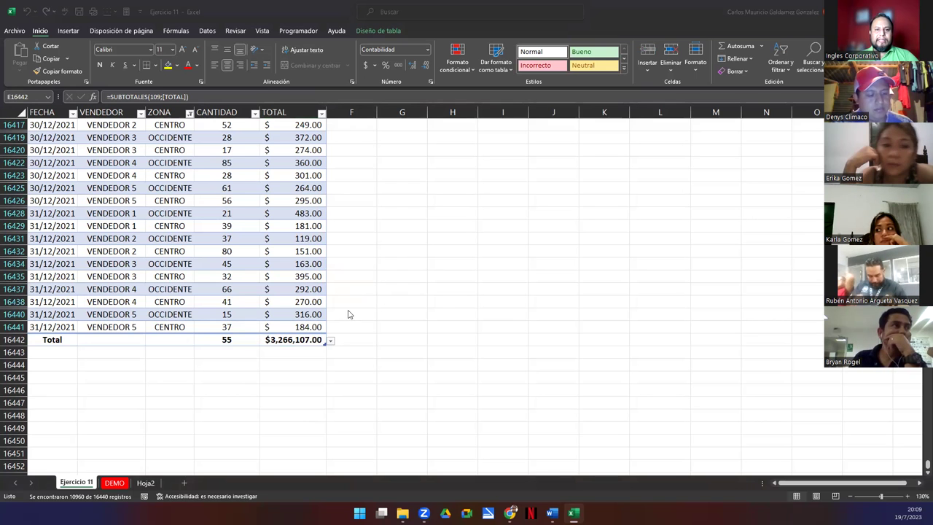
scroll(348, 314, up, 8)
scroll(321, 314, up, 10)
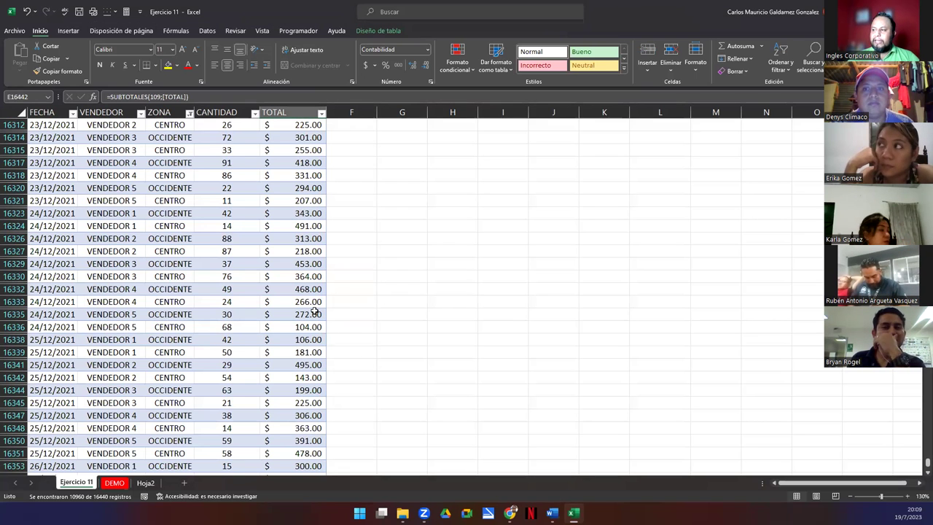
click(315, 312)
- Clear the ZONA filter so ORIENTE and every other zone show again
key(ctrl+Home)
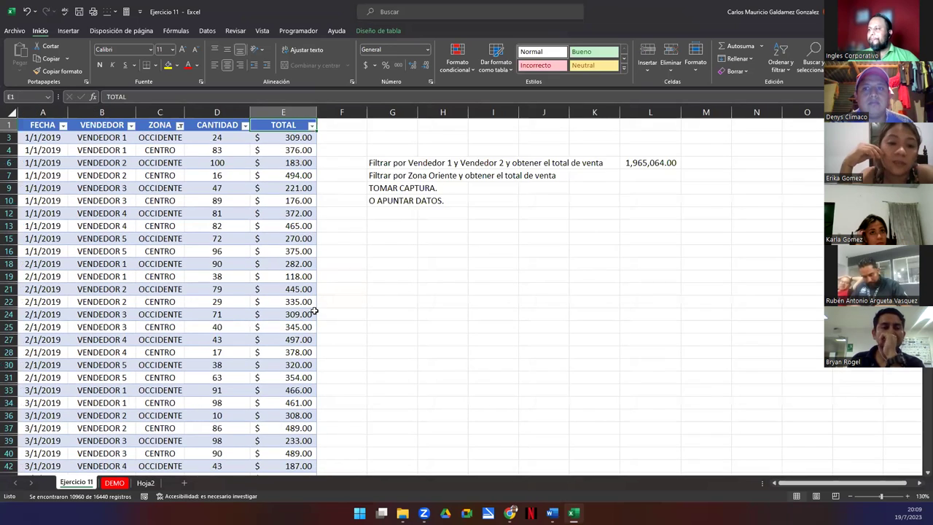
click(374, 214)
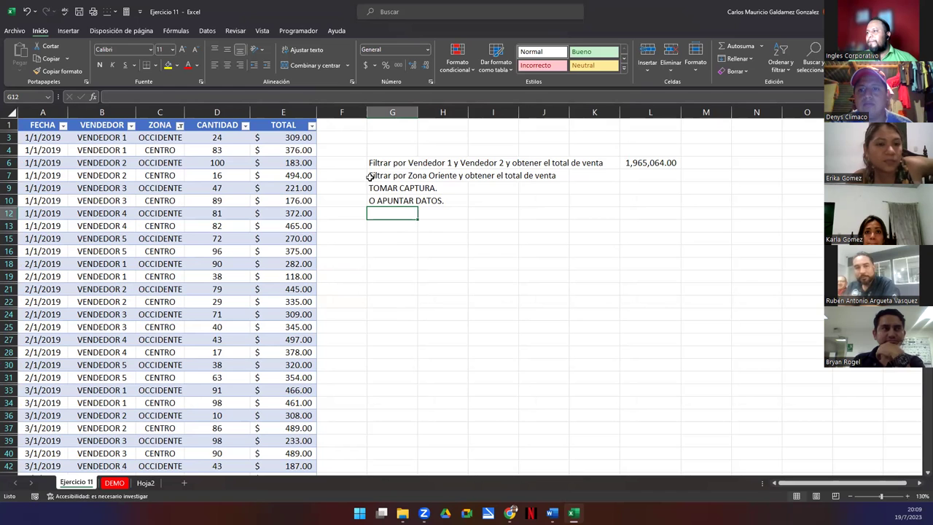
click(179, 125)
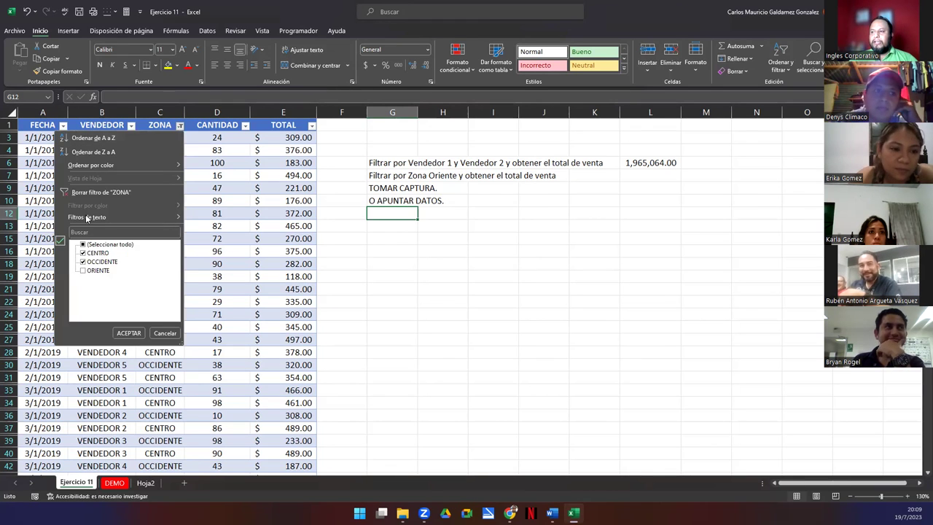
click(86, 193)
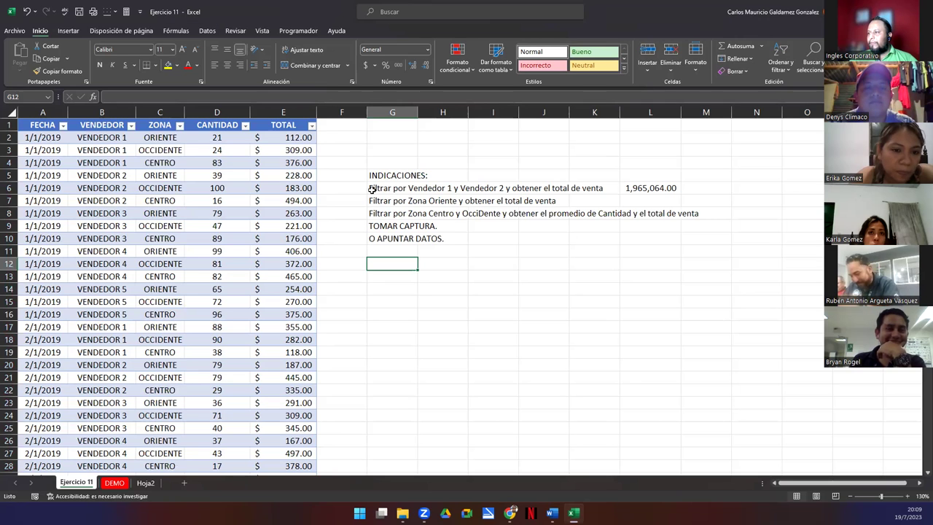
click(383, 189)
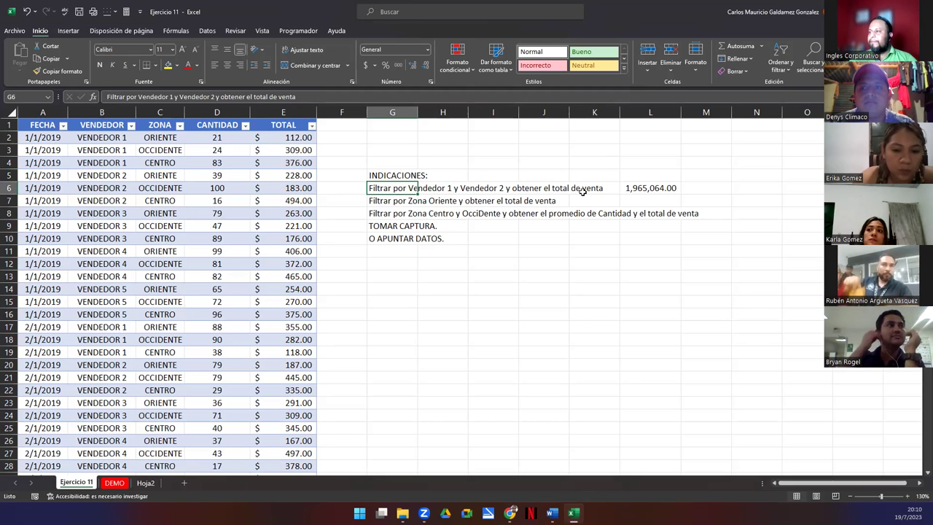
click(376, 202)
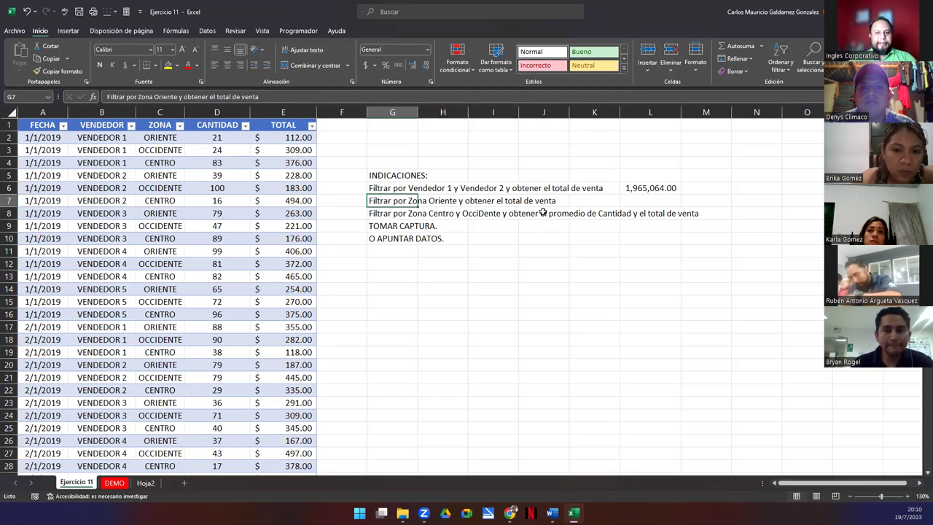
click(371, 214)
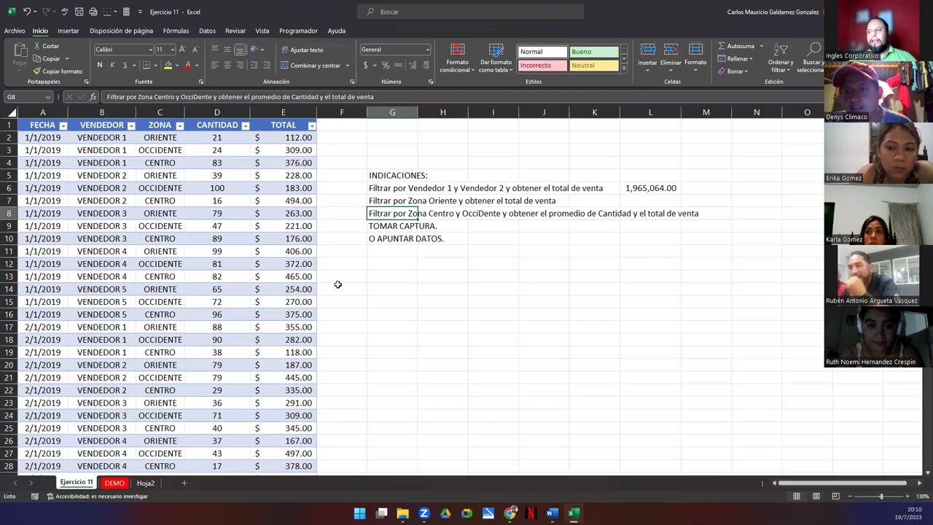
click(217, 278)
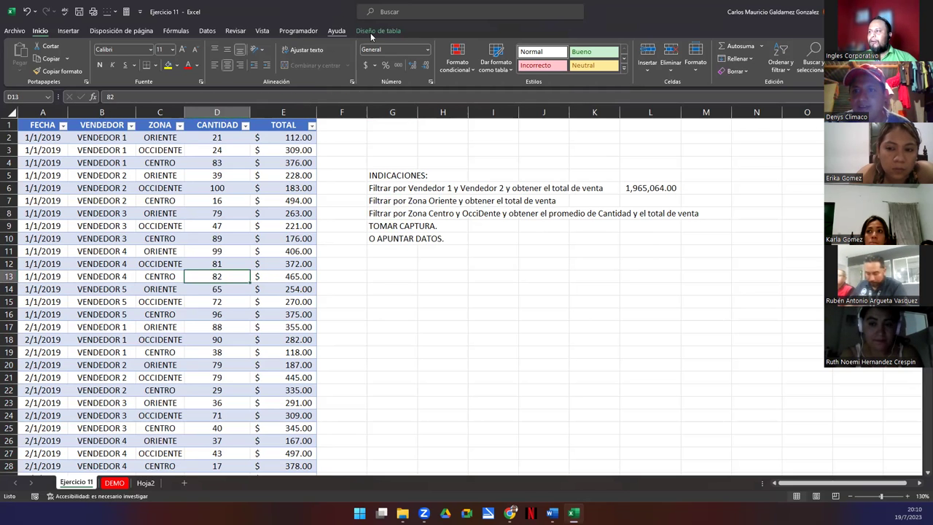
- Show the Diseño de tabla options and select E2:E28 to read its sum in the status bar
click(372, 31)
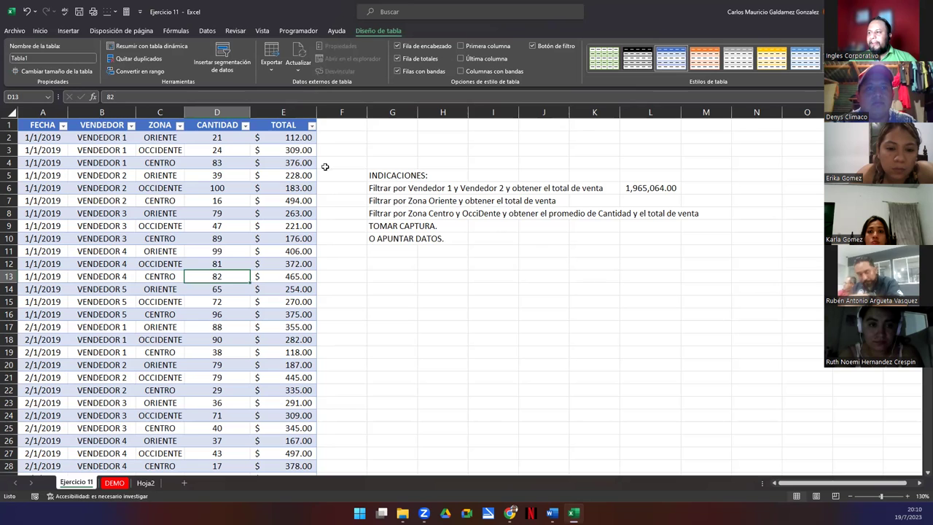
drag(279, 140, 278, 465)
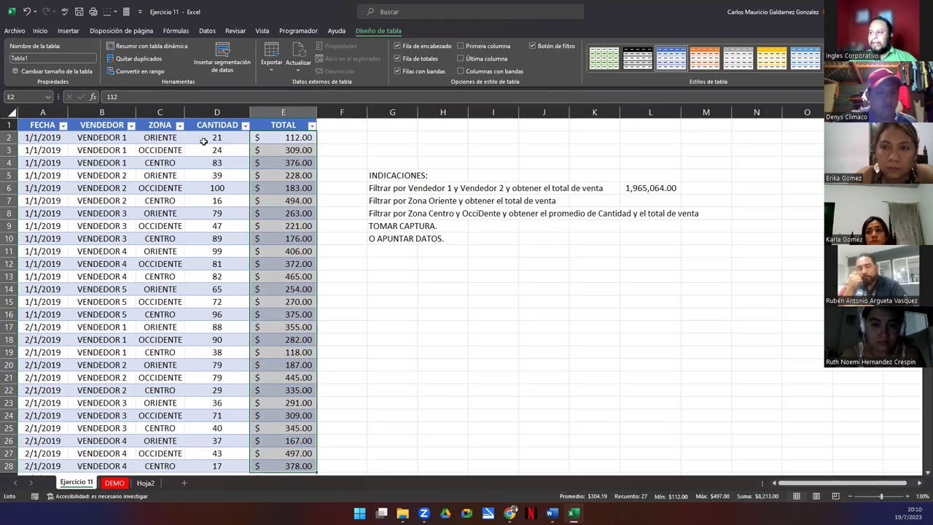
drag(203, 142, 205, 464)
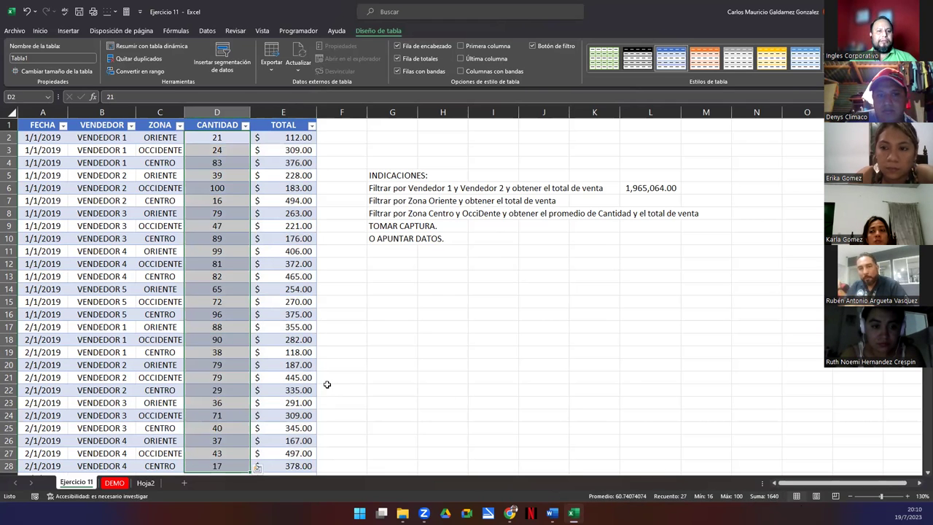
click(282, 198)
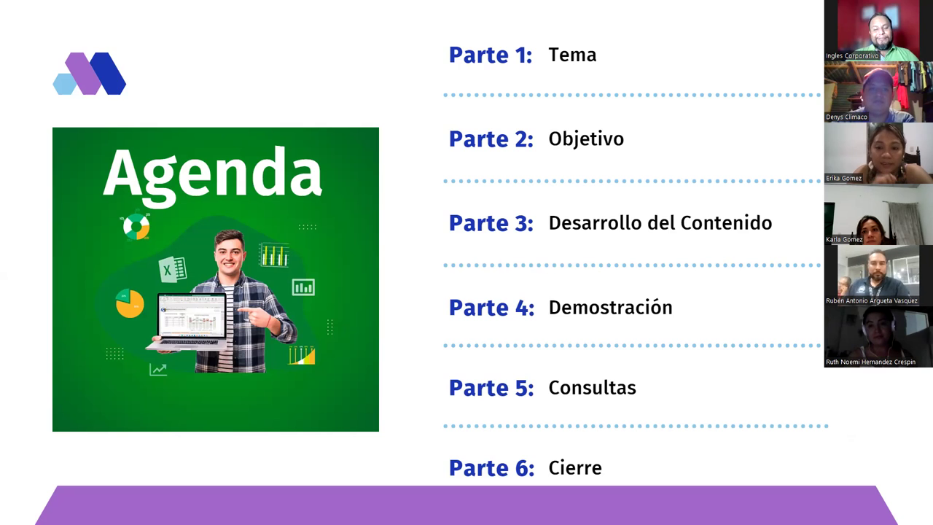
- Advance the slideshow from the agenda to the next slide
key(Right)
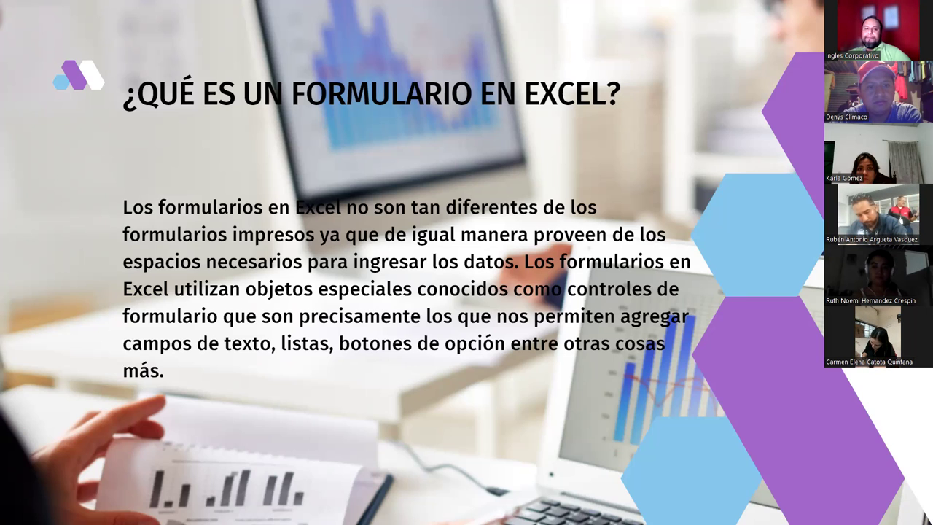
- Advance the slideshow to the TIPOS slide listing the three Excel form types
key(Right)
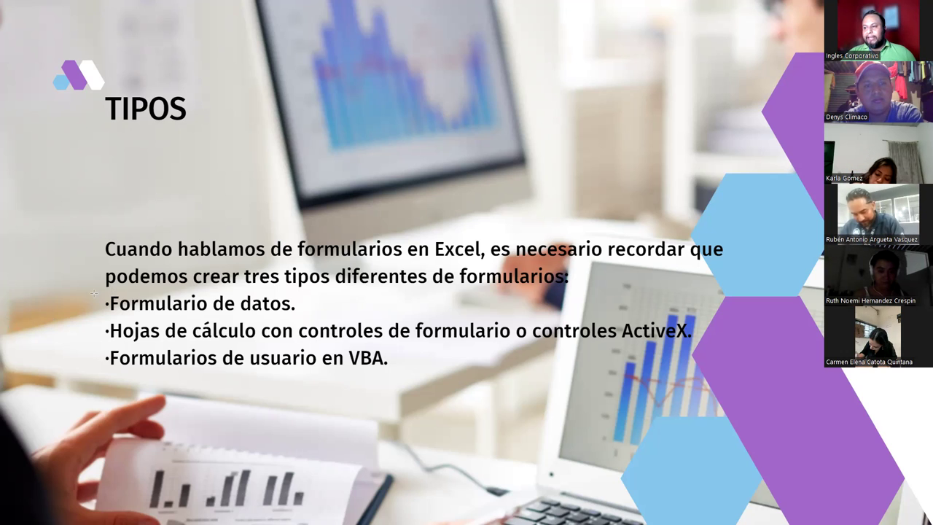
- Circle the 'Formulario de datos' bullet with the pen, clear it, and advance past TIPOS
drag(96, 291, 310, 315)
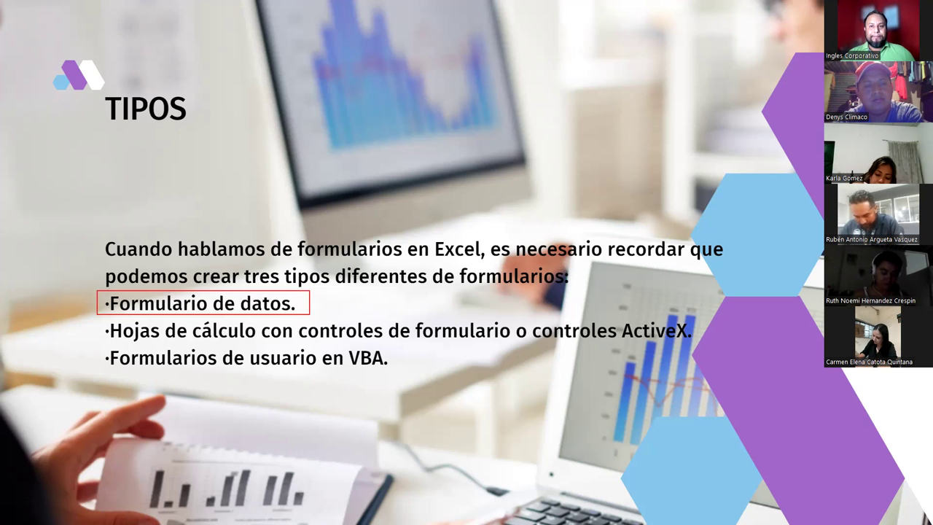
key(ctrl+z)
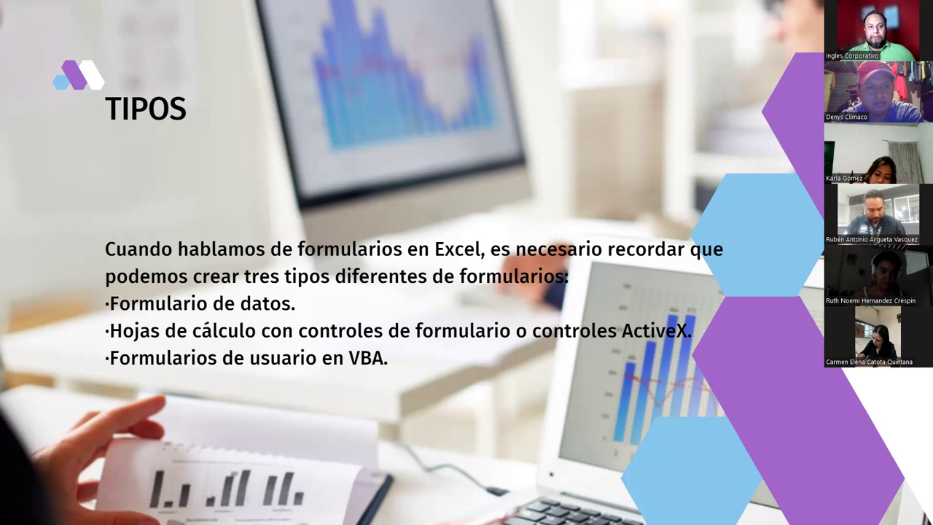
click(797, 248)
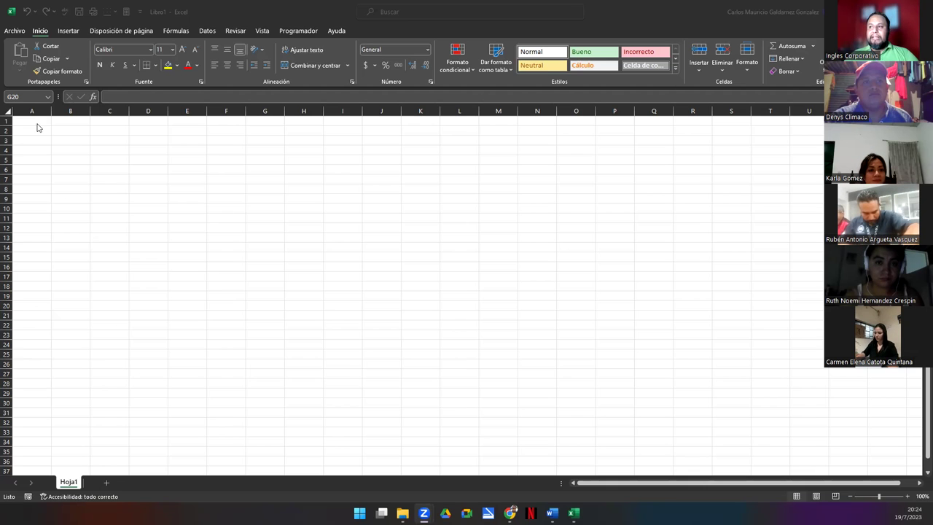
- Open Excel Options from the File view of the Libro1 workbook
click(13, 33)
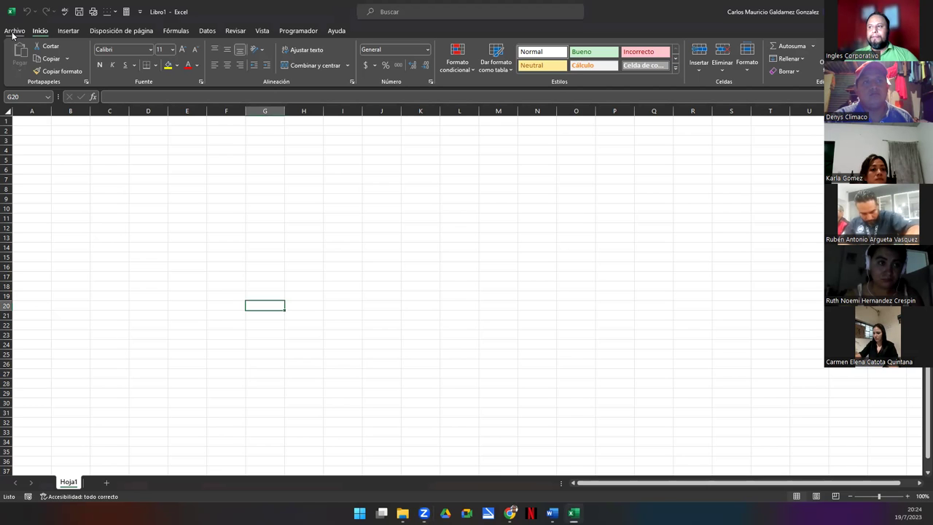
click(13, 33)
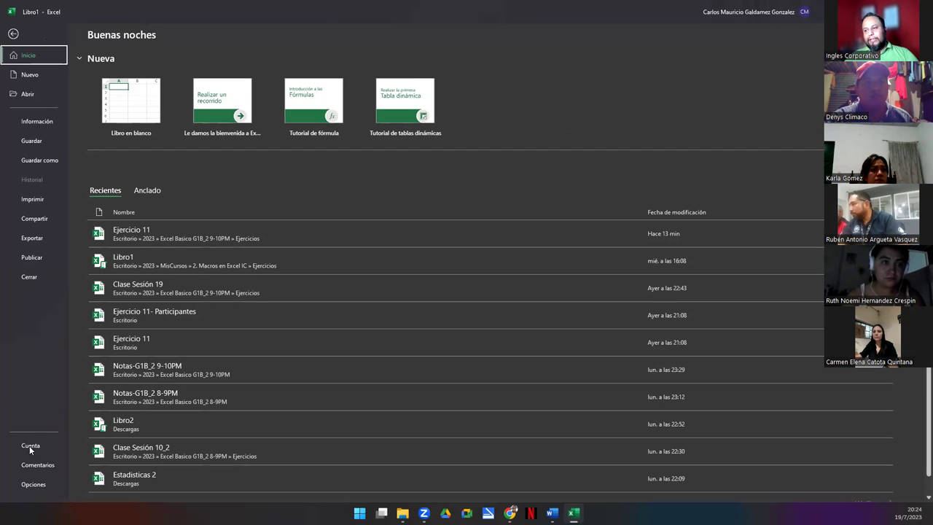
click(30, 489)
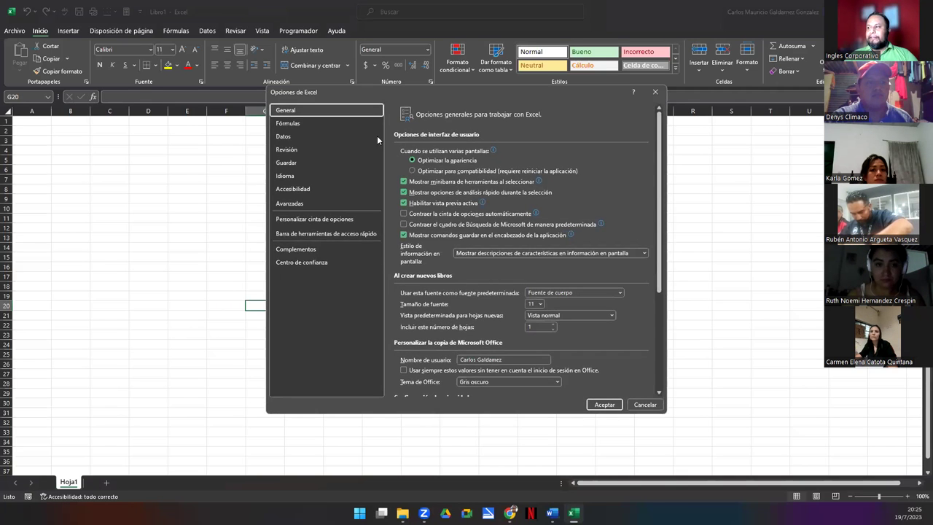
- Move and widen the Excel Options dialog so every General setting fits
drag(342, 88, 305, 76)
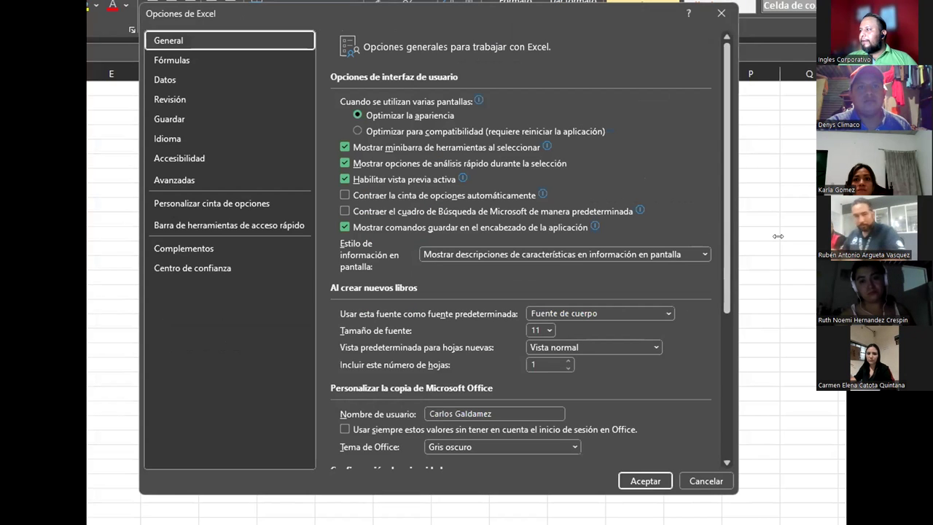
drag(778, 236, 828, 237)
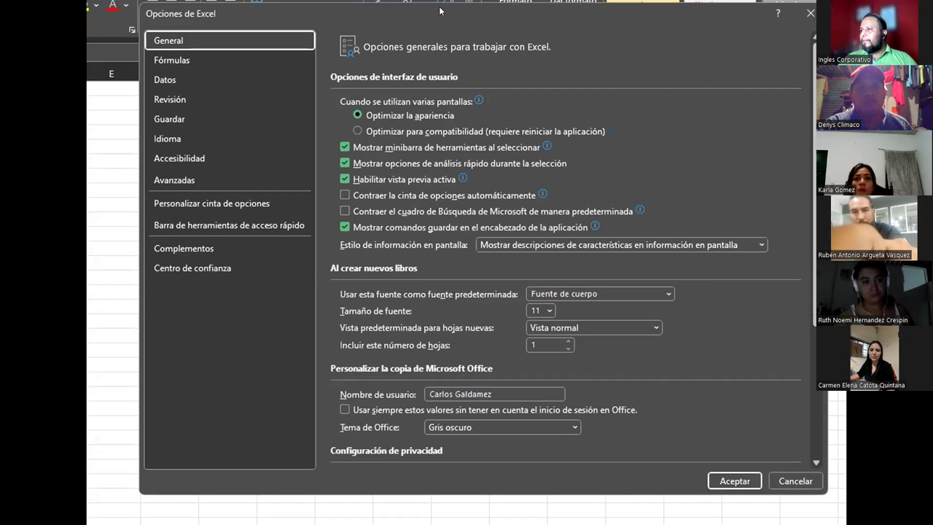
drag(439, 11, 409, 19)
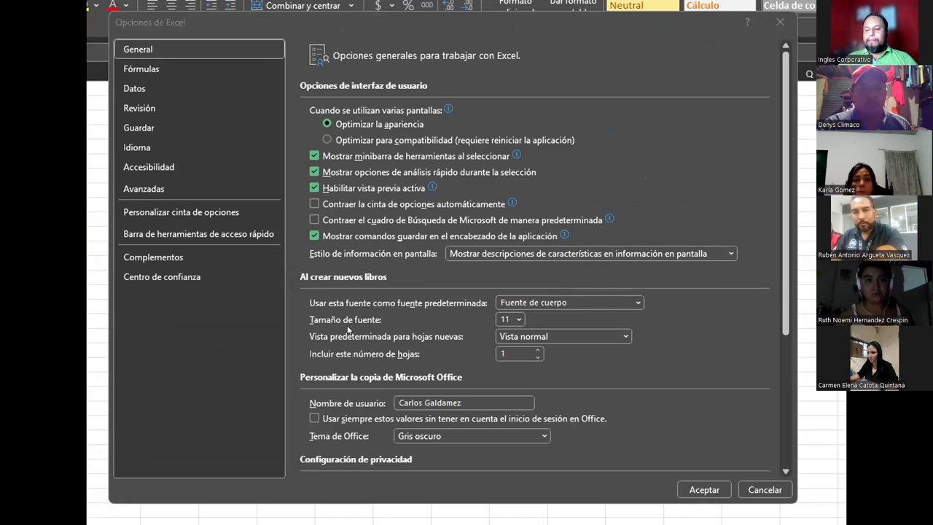
click(806, 342)
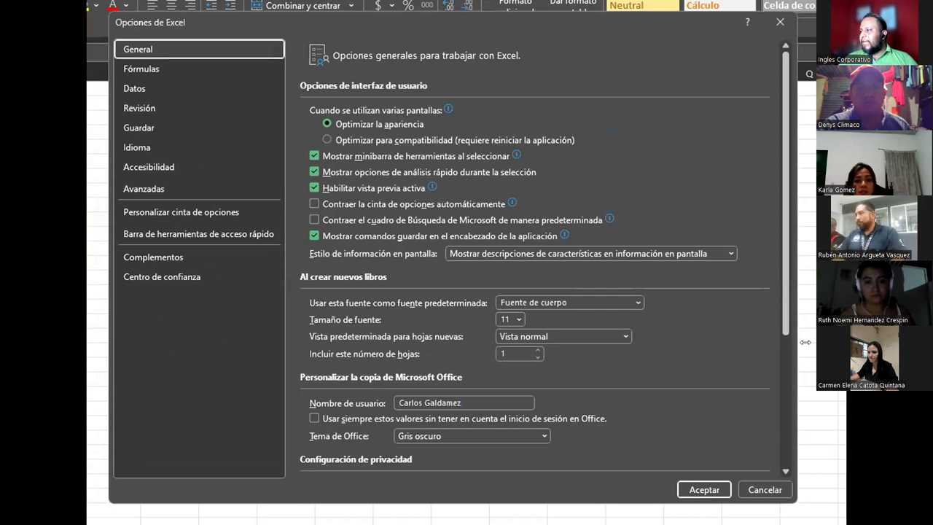
drag(806, 342, 834, 342)
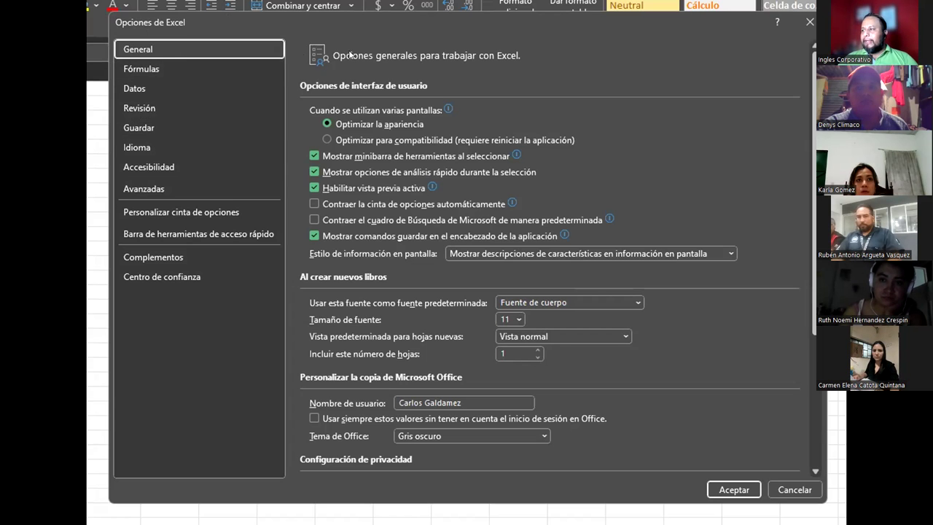
- Look through Fórmulas, Datos, Revisión, Guardar and Idioma, ending on Personalizar cinta de opciones
click(158, 69)
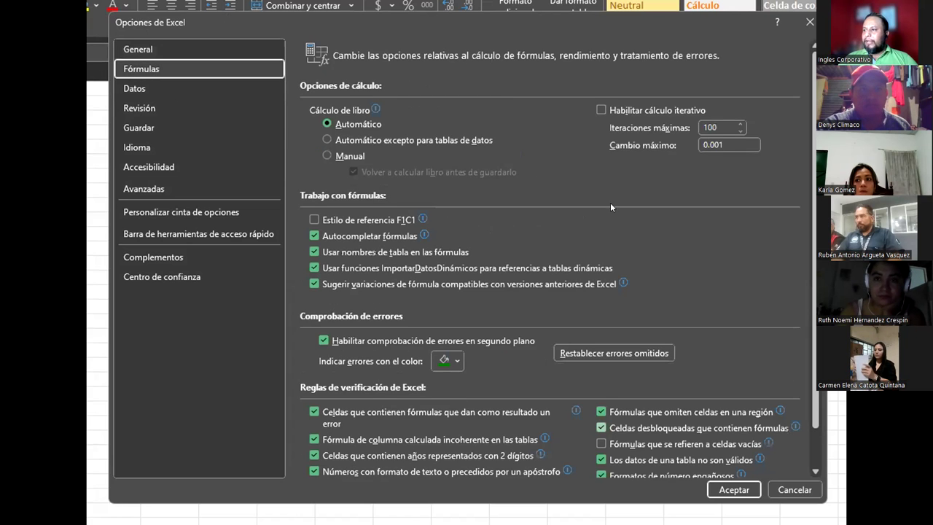
click(136, 88)
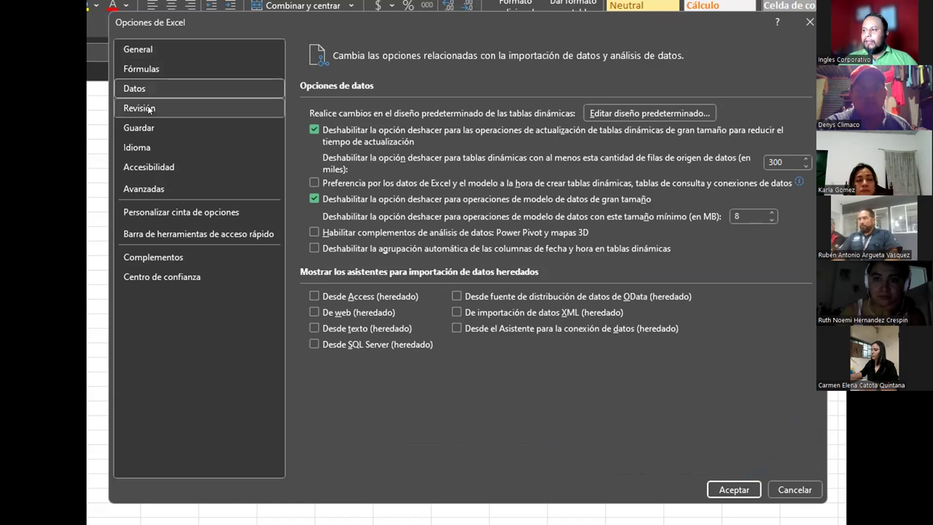
click(153, 108)
click(162, 126)
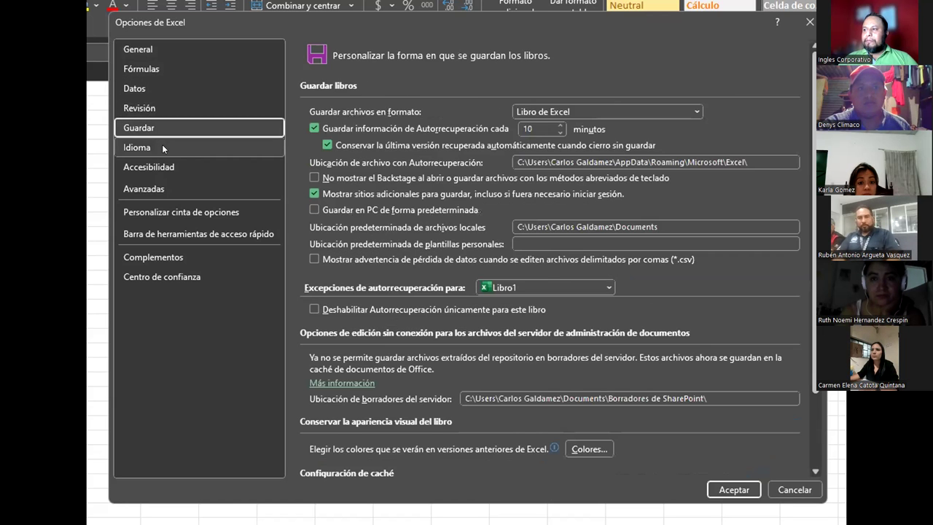
click(165, 149)
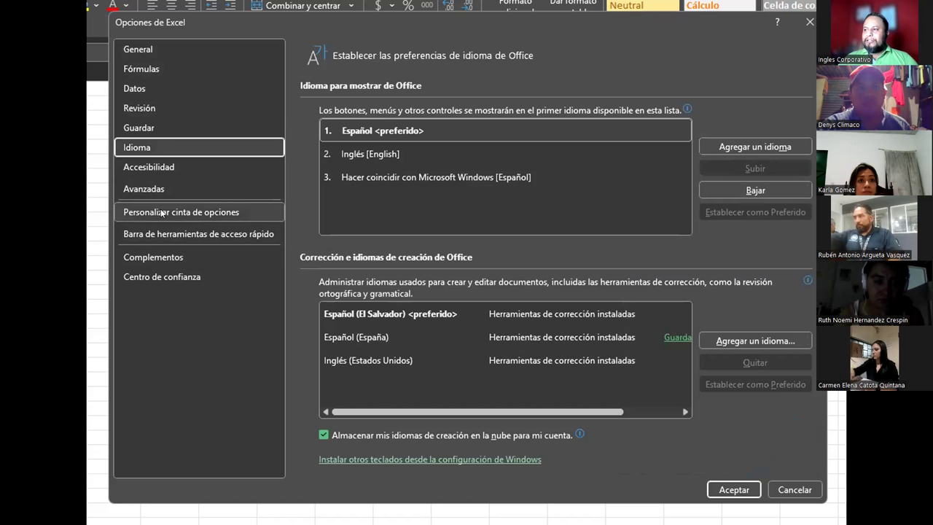
click(239, 213)
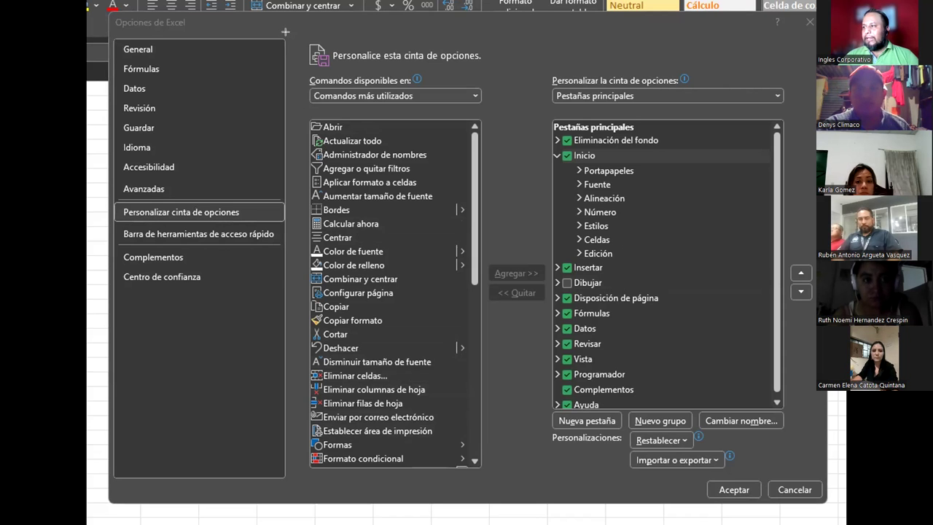
mouse_move(351, 221)
mouse_down()
mouse_move(491, 465)
mouse_move(483, 485)
mouse_up()
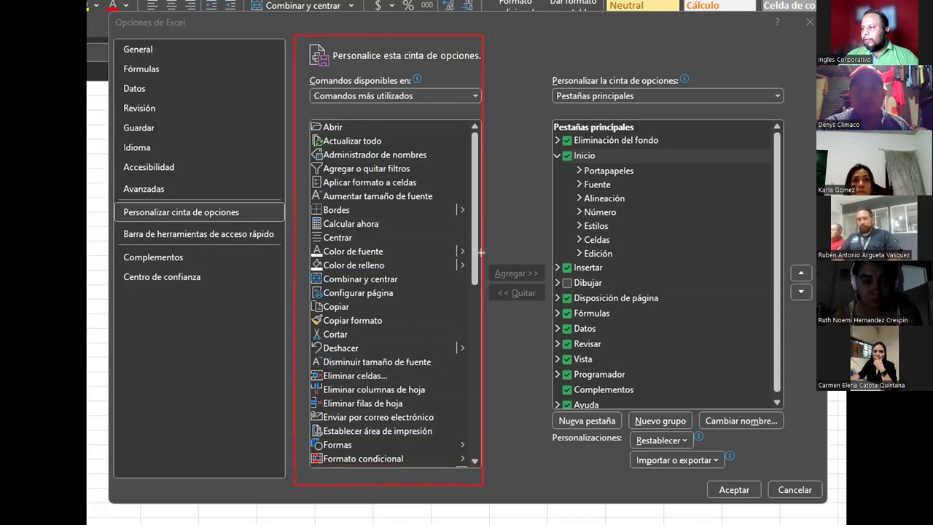
drag(536, 304, 815, 496)
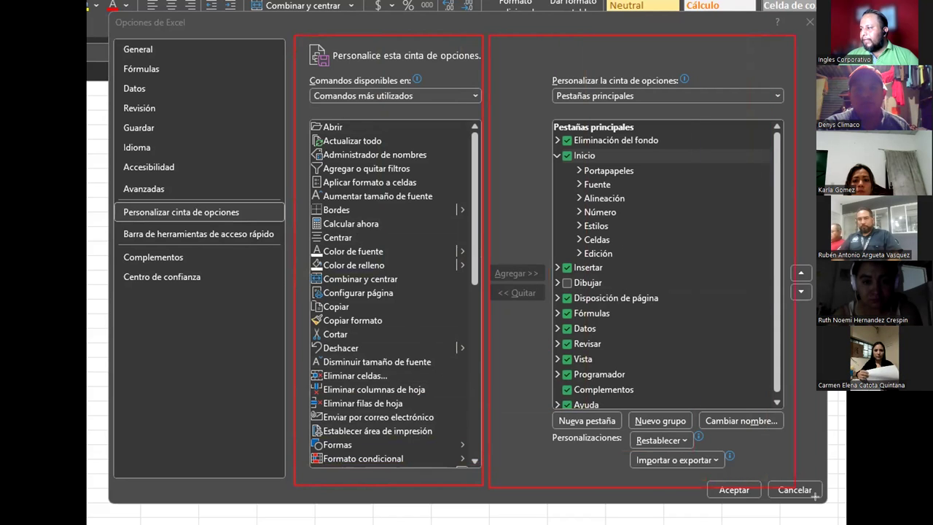
drag(815, 496, 824, 474)
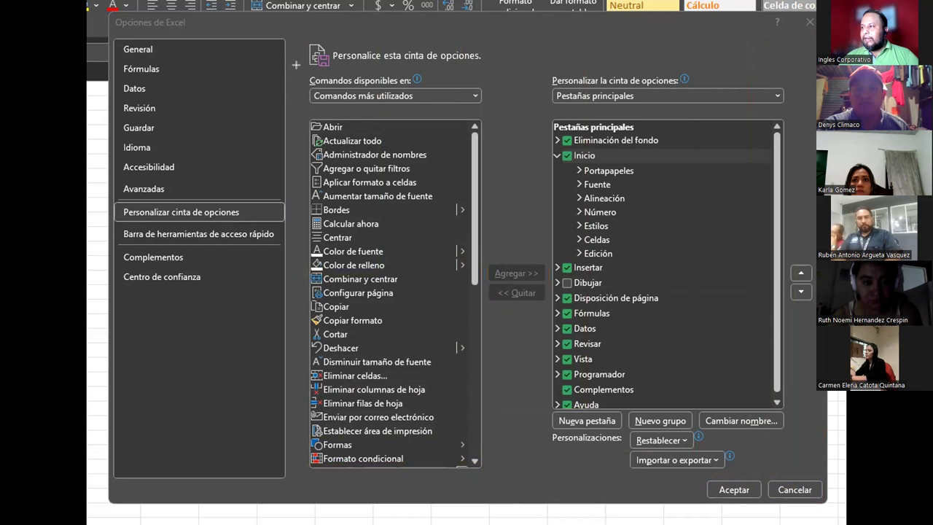
drag(306, 68, 493, 110)
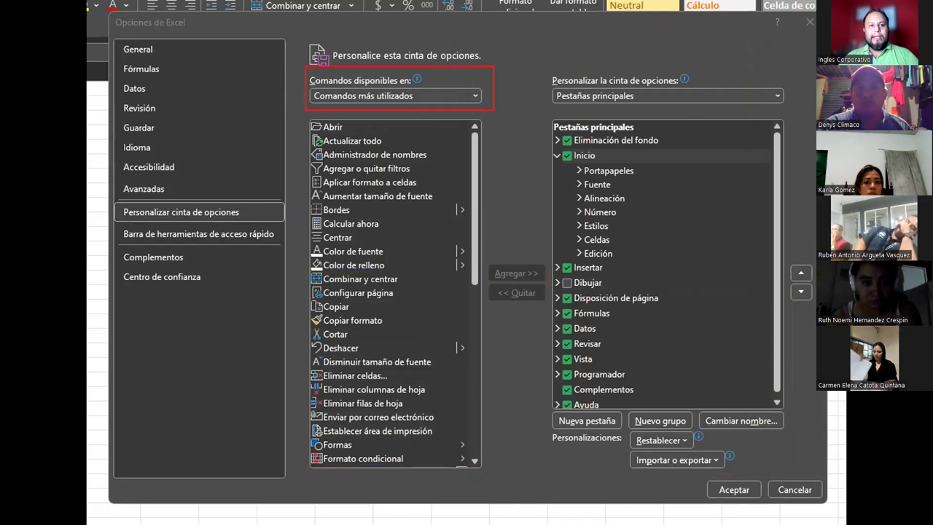
- Set Comandos disponibles en to Todos los comandos so the full command list appears
click(475, 96)
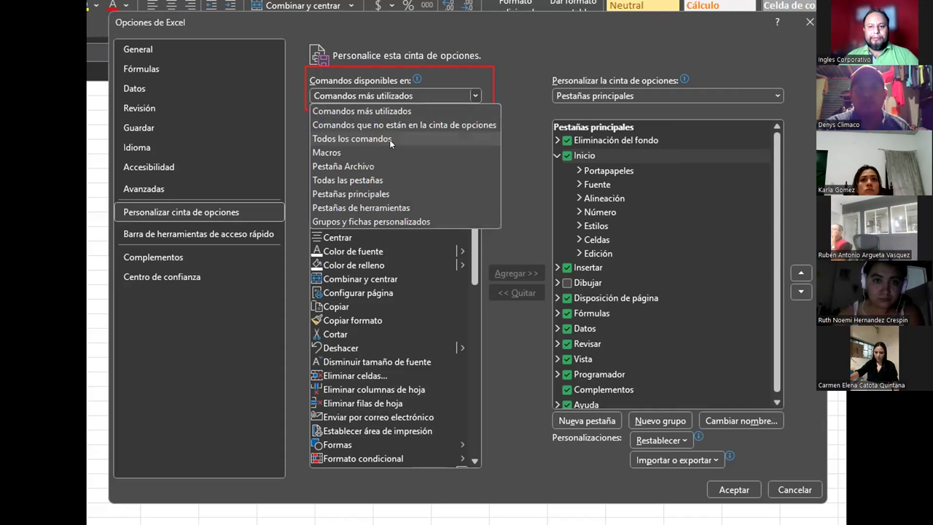
key(Escape)
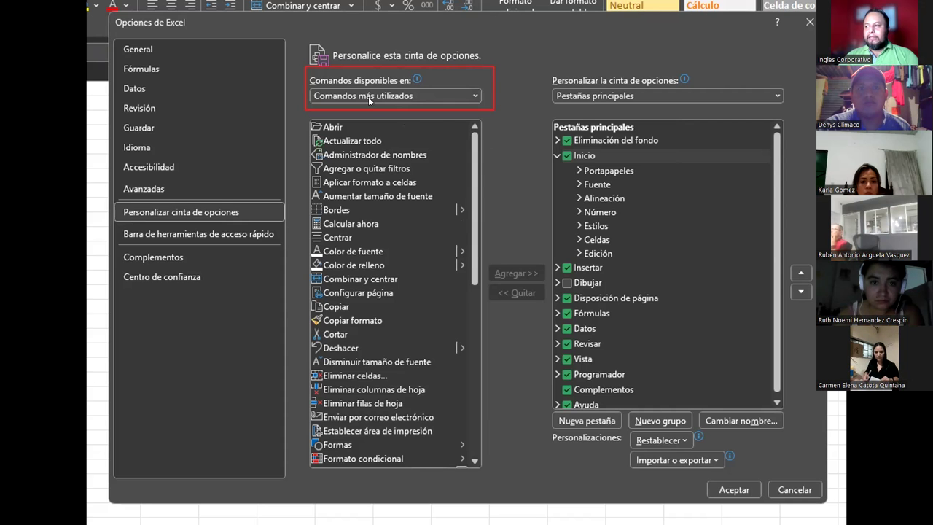
scroll(369, 100, down, 2)
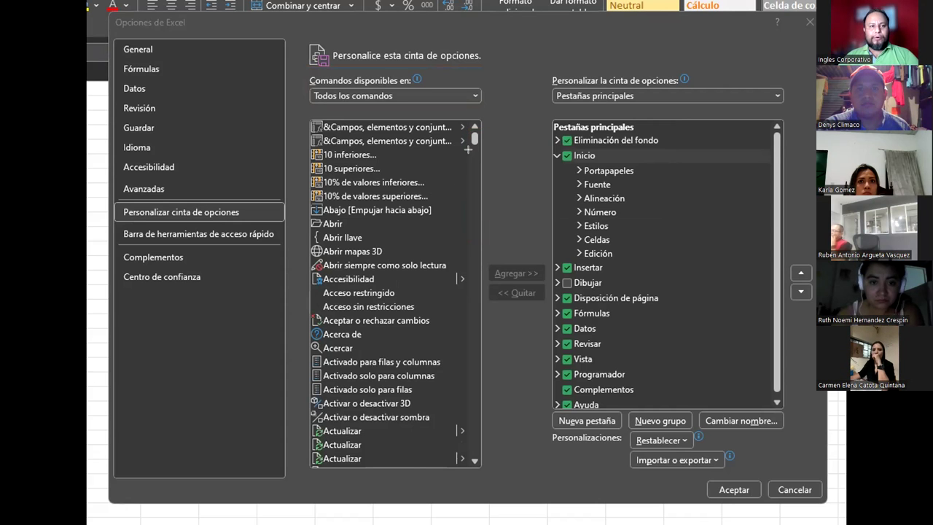
drag(304, 112, 479, 467)
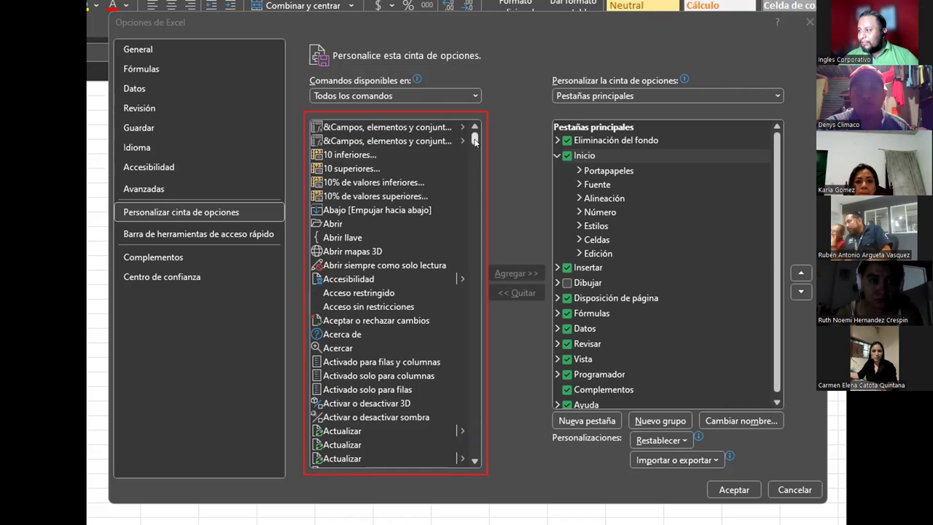
- Scroll the Todos los comandos list, select Abrir, and jump to the F commands near Fax de Internet
scroll(474, 153, down, 1)
scroll(474, 166, down, 20)
mouse_move(474, 166)
mouse_down()
mouse_move(472, 464)
mouse_move(462, 133)
mouse_up()
scroll(461, 134, up, 10)
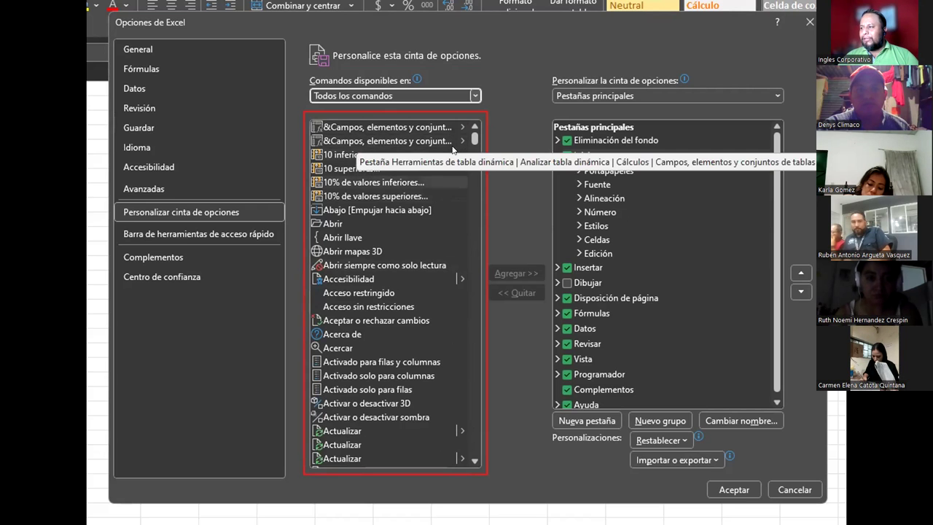
click(339, 225)
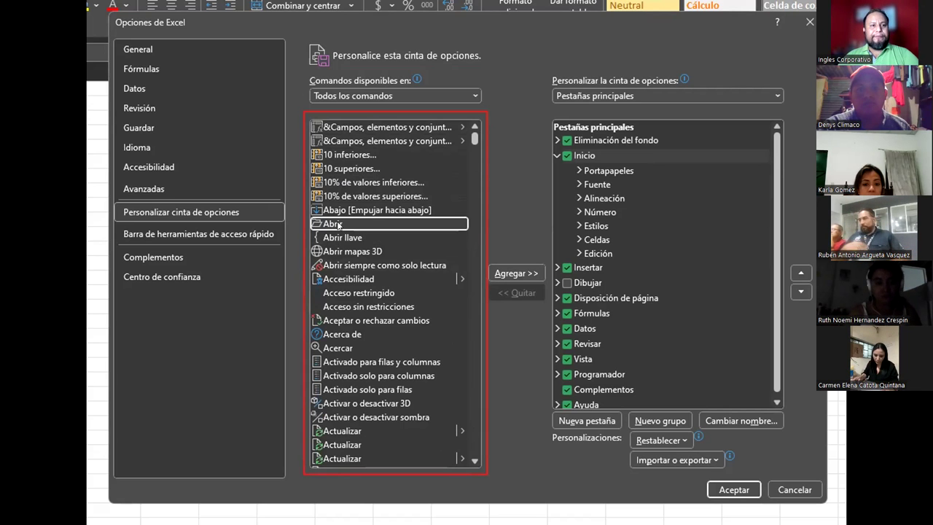
key(f)
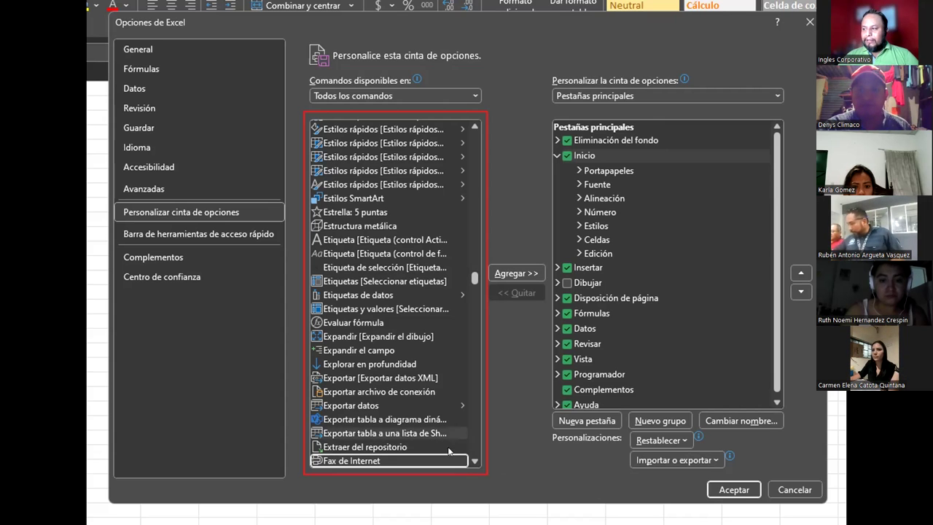
- Scroll the full command list down past the Formato commands until Formulario... shows
click(474, 462)
click(474, 463)
click(474, 462)
click(474, 462)
click(474, 462)
click(474, 462)
click(474, 462)
click(474, 462)
click(473, 463)
click(474, 462)
click(474, 463)
click(474, 462)
click(474, 462)
click(473, 462)
click(473, 462)
click(474, 462)
click(474, 462)
click(474, 462)
click(474, 462)
click(473, 462)
click(474, 462)
click(473, 463)
click(474, 462)
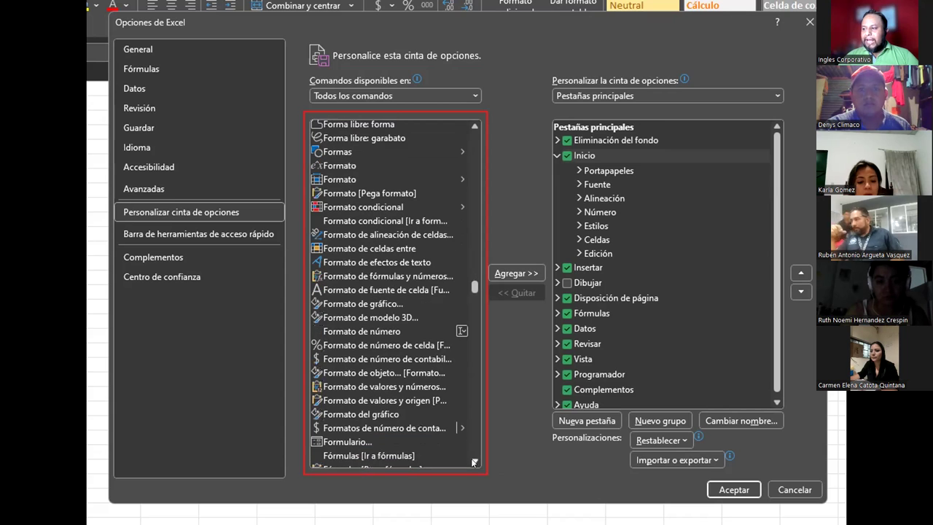
- Select the Formulario... command in the list of all commands
click(347, 443)
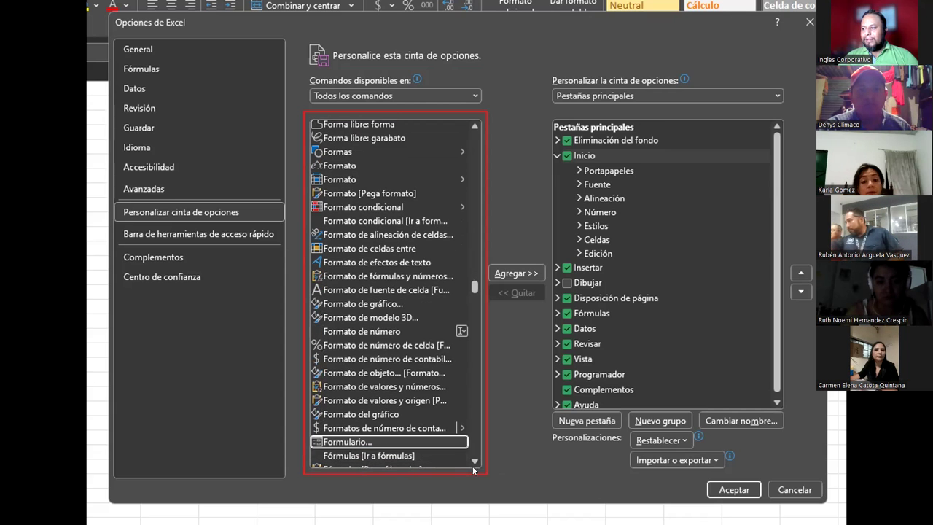
scroll(408, 386, down, 3)
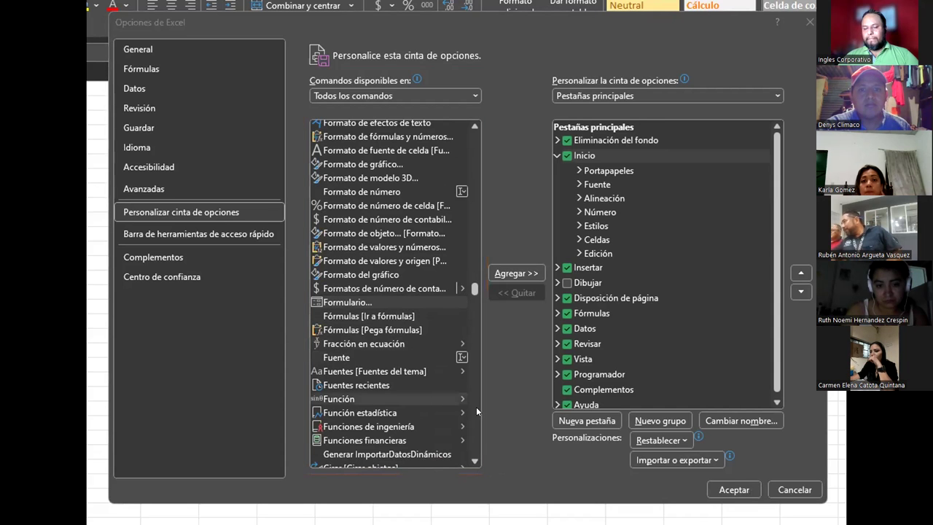
click(338, 303)
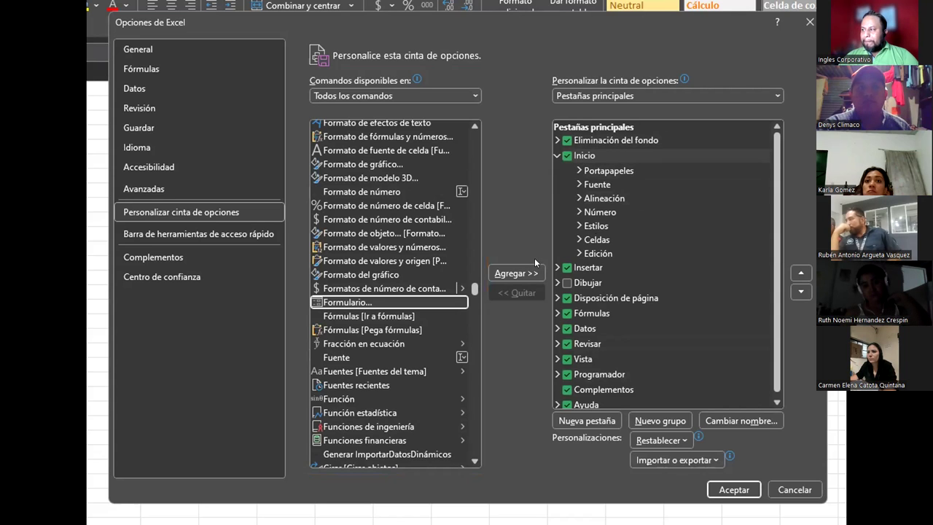
click(587, 156)
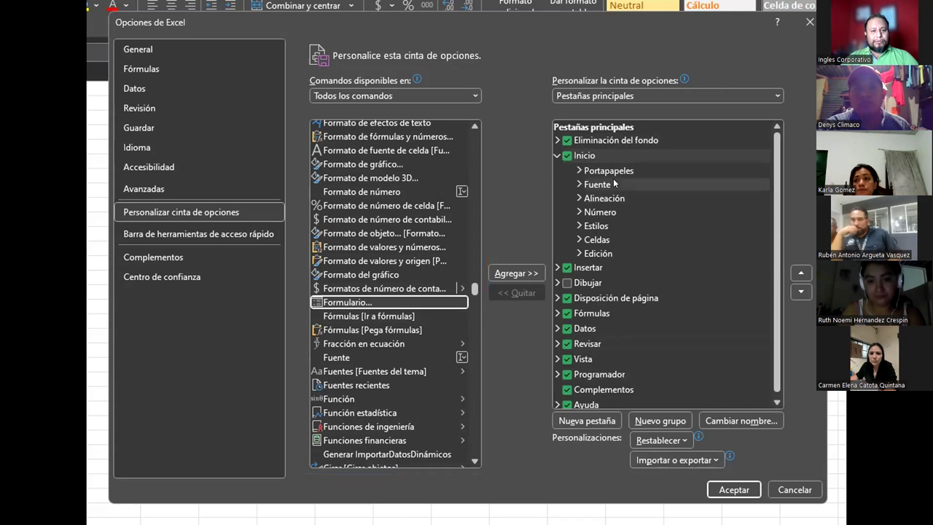
click(555, 155)
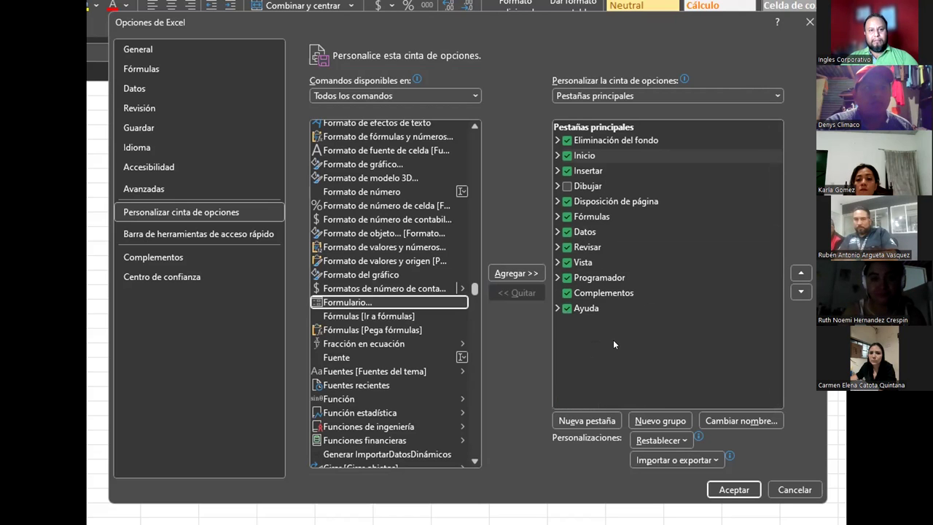
click(557, 156)
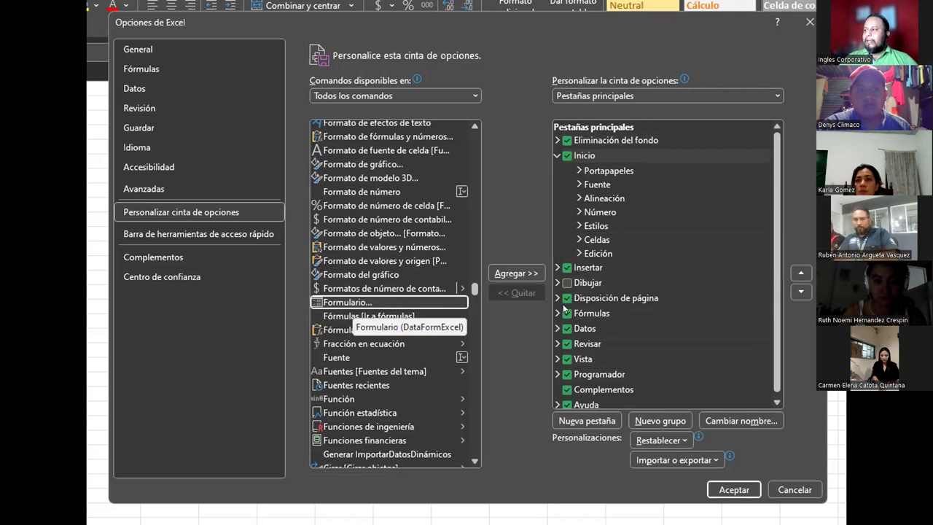
click(602, 157)
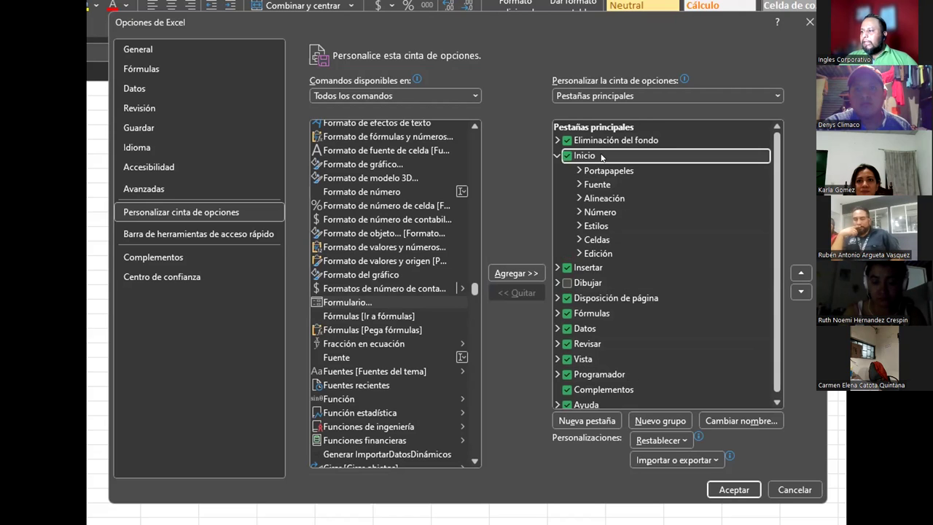
- Create 'Nuevo grupo (personalizada)' under Inicio after Edición and select it
click(661, 424)
click(611, 269)
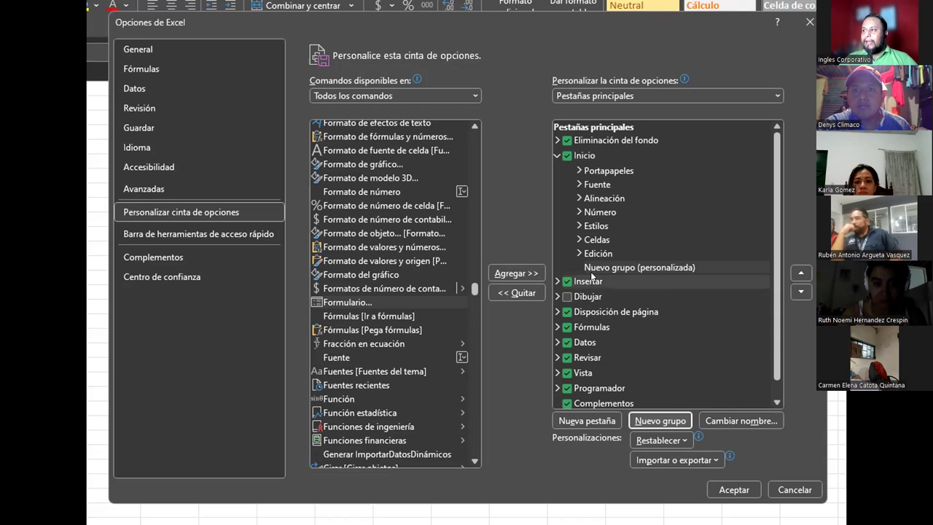
click(599, 268)
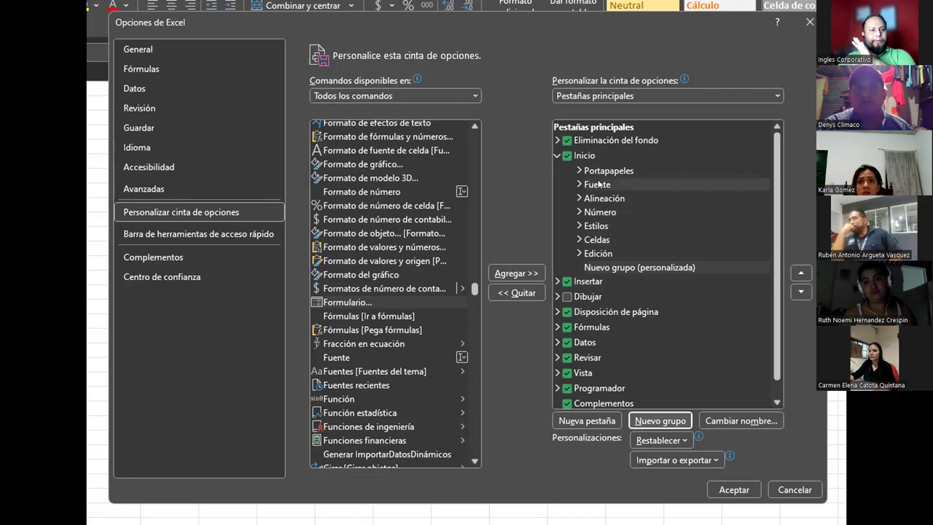
click(648, 267)
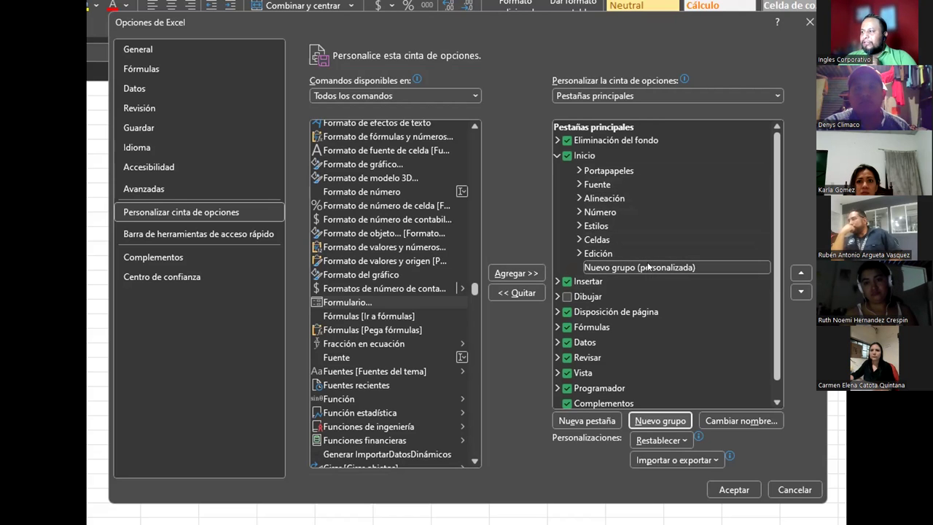
click(648, 267)
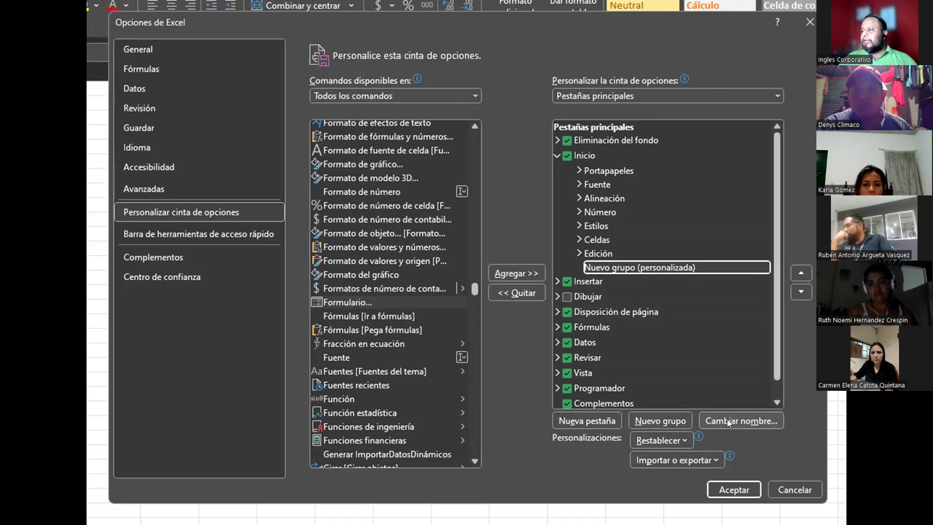
- Set the custom group's display name to 'Forms' via Cambiar nombre
click(727, 420)
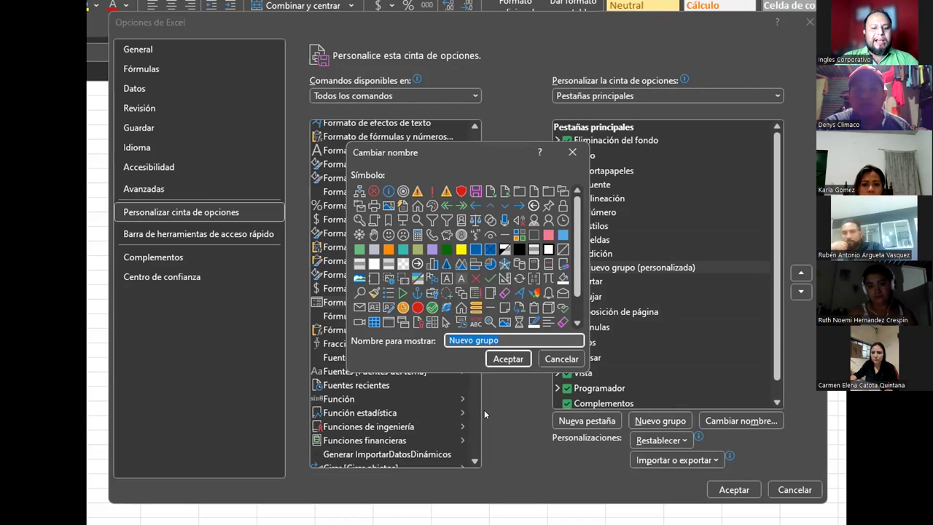
text(Forms)
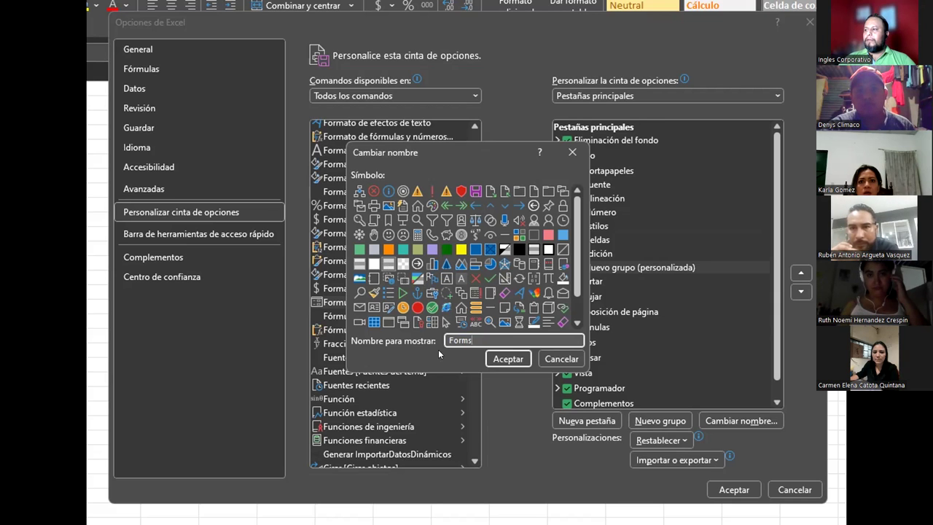
drag(477, 337, 426, 343)
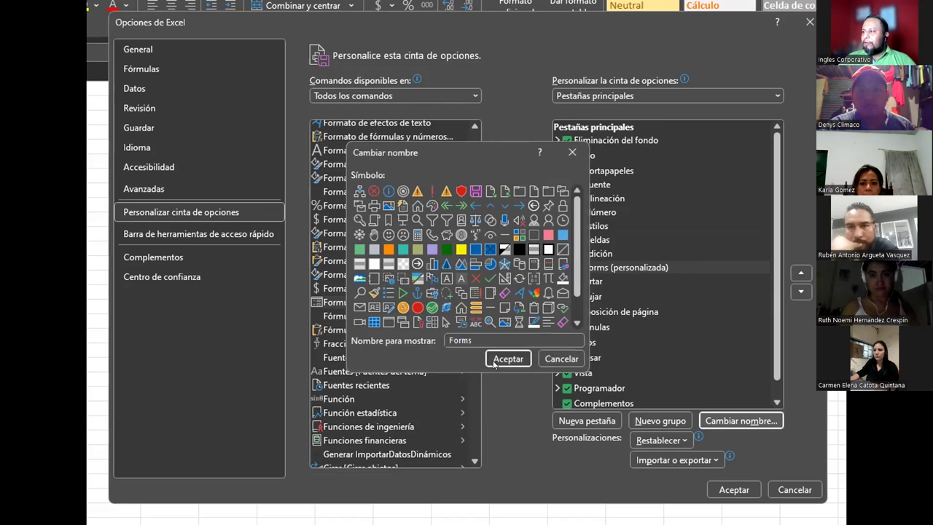
click(496, 362)
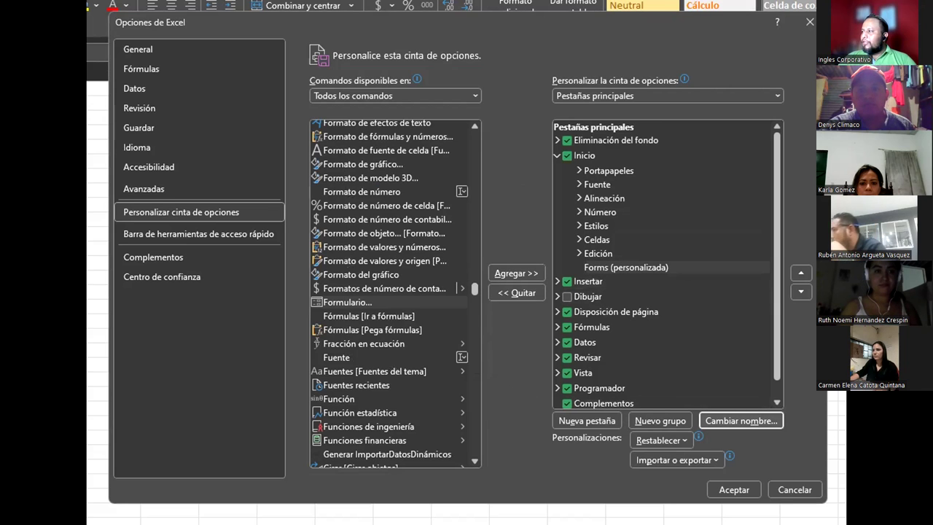
drag(718, 14, 718, 176)
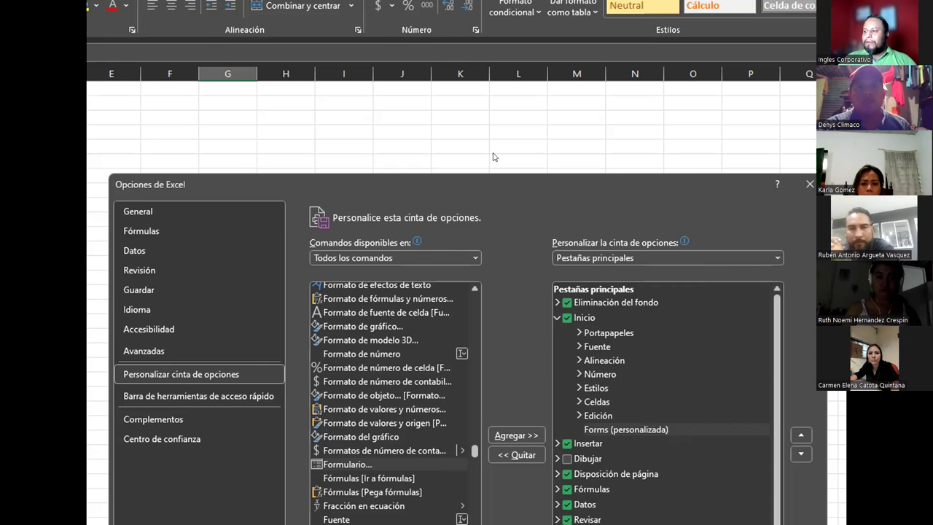
drag(493, 183, 487, 19)
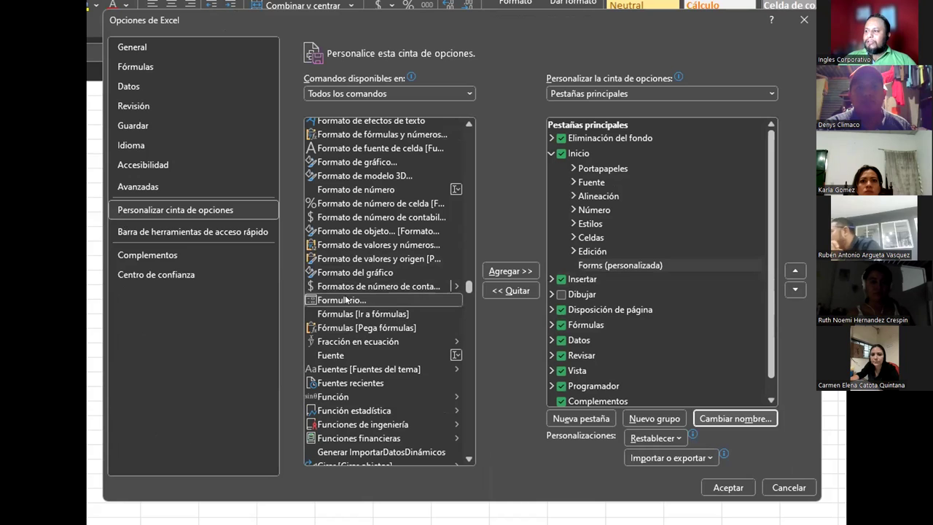
click(589, 265)
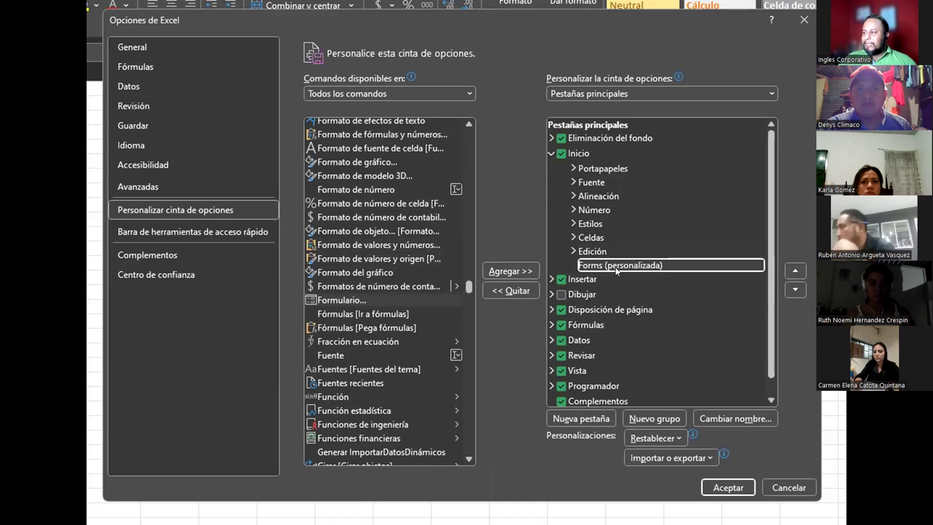
- Select Formulario... and the Forms (personalizada) group, and add the command with Agregar >>
click(516, 271)
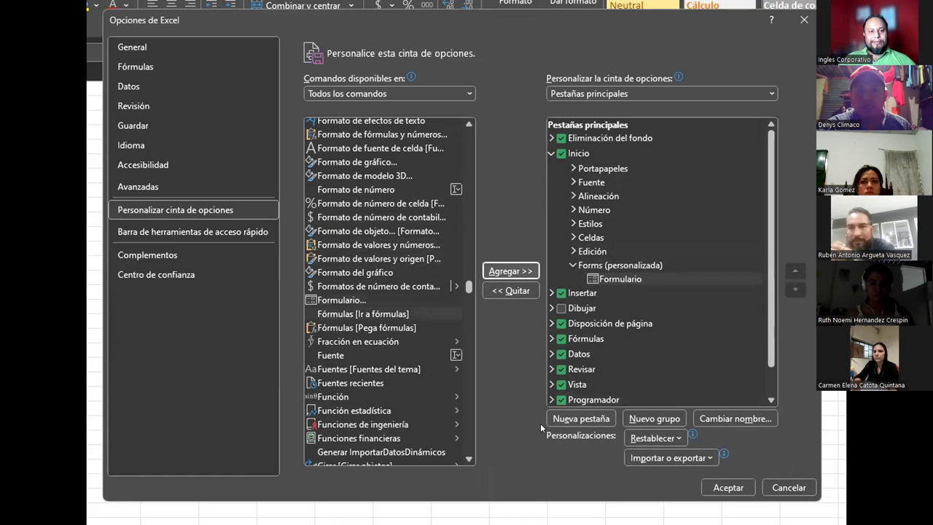
click(333, 301)
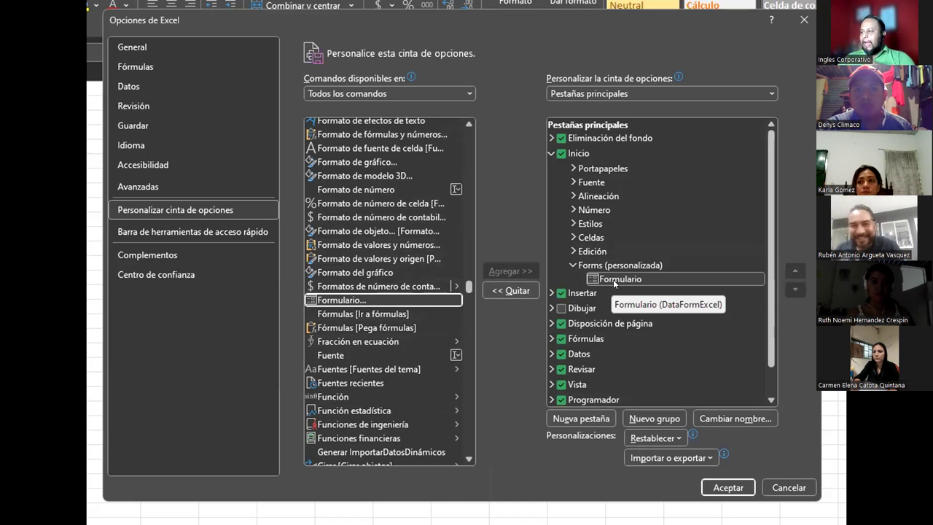
click(590, 267)
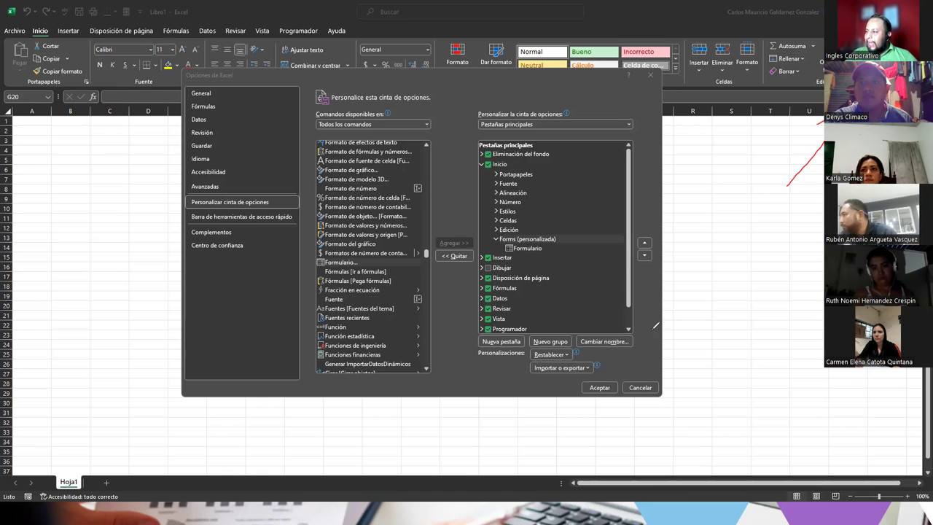
- Confirm the ribbon changes with Aceptar so Inicio shows the Forms (personalizada) group with Formulario
drag(579, 233, 495, 229)
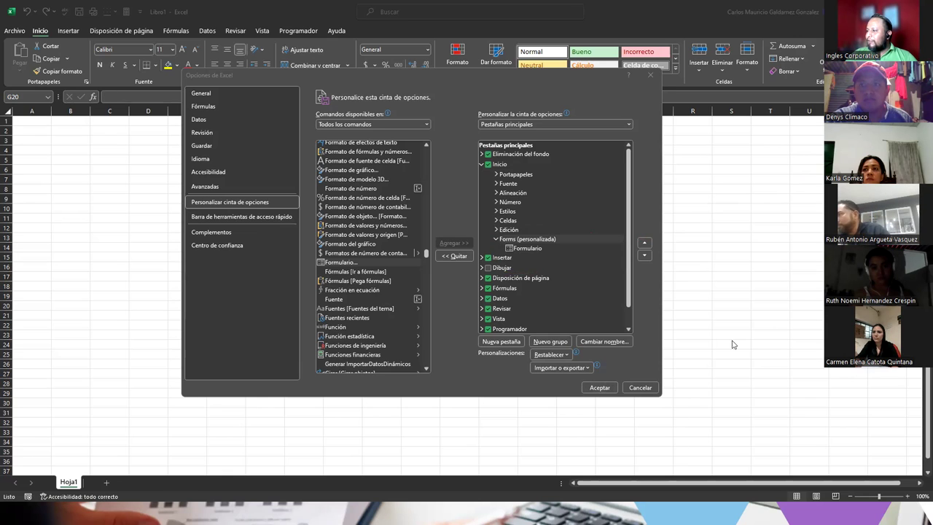
click(601, 387)
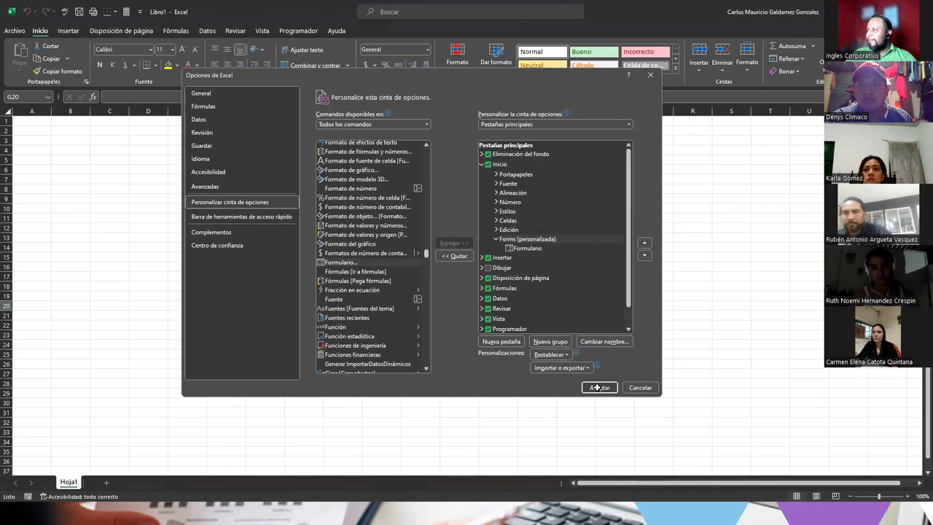
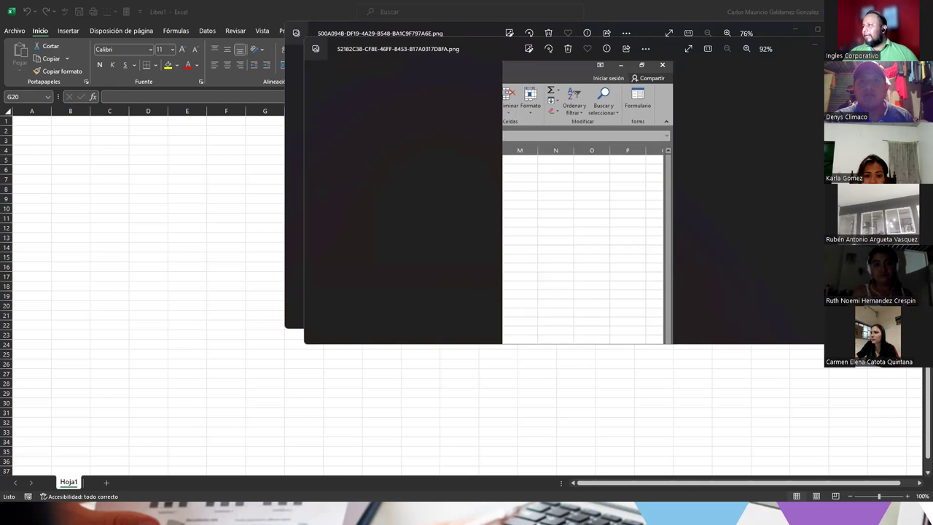
- Close both Photos screenshot viewers so the blank Excel workbook shows
key(alt+F4)
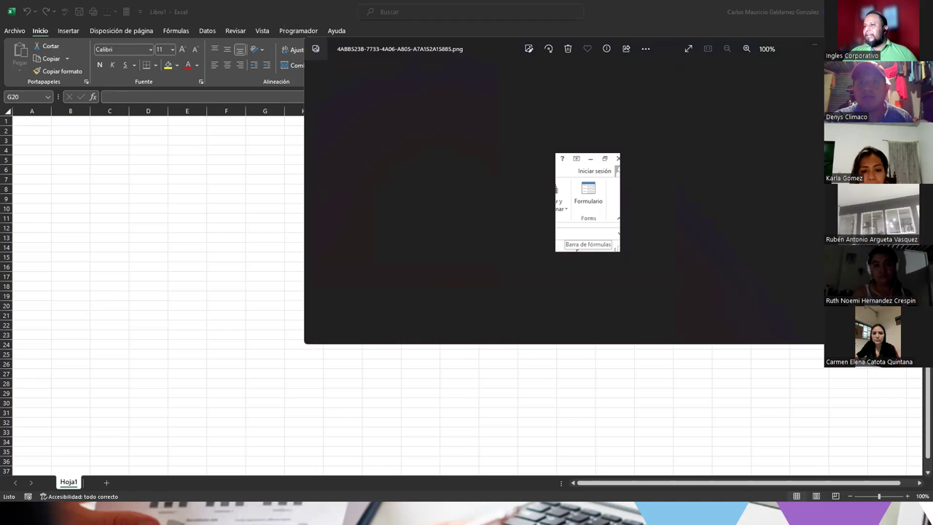
key(alt+F4)
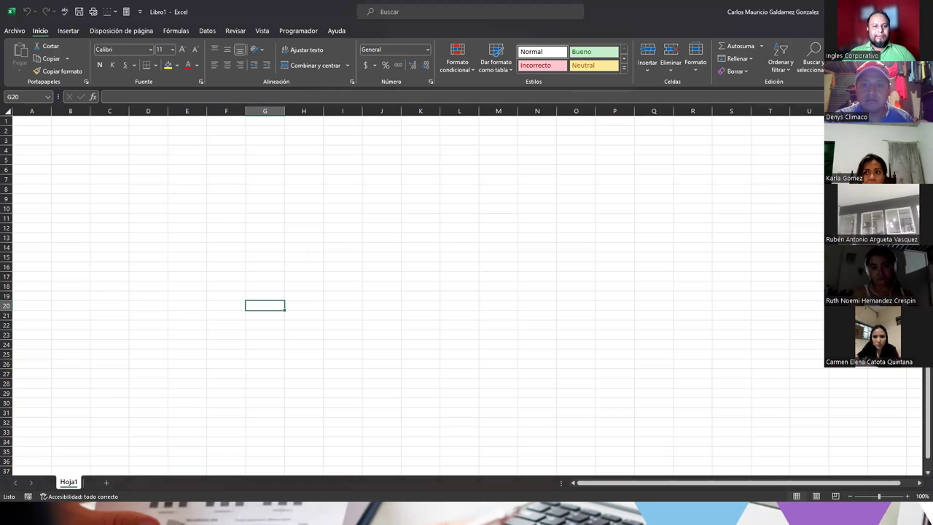
key(alt+Tab)
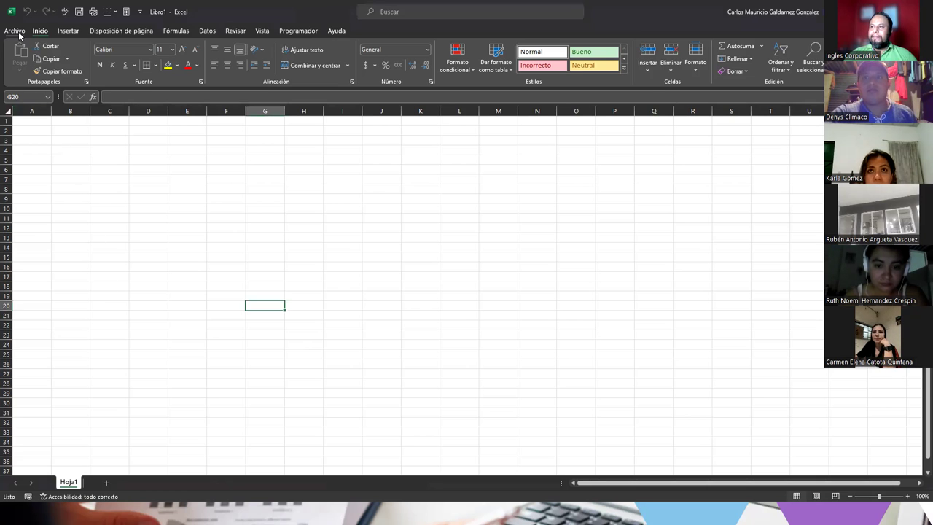
- Open Excel Options on Personalizar cinta de opciones and expand Inicio's custom Forms group
click(14, 34)
click(34, 484)
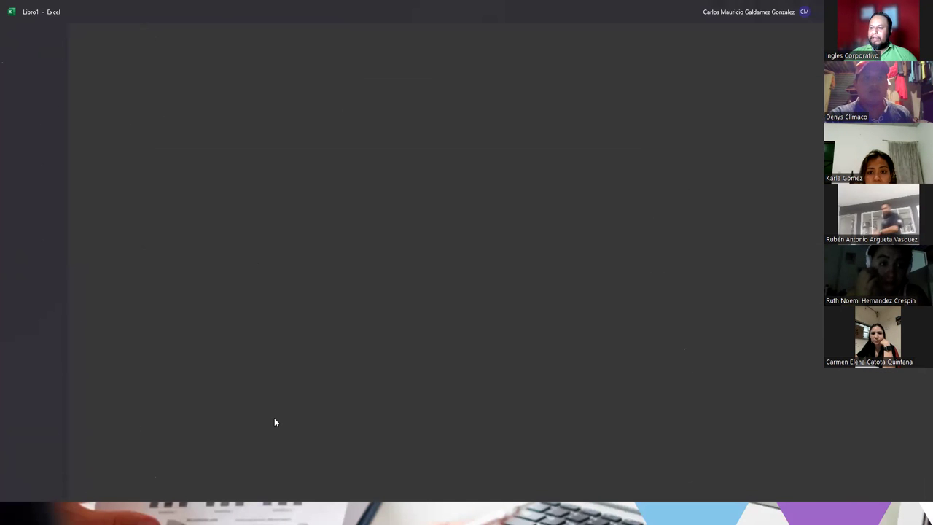
click(323, 220)
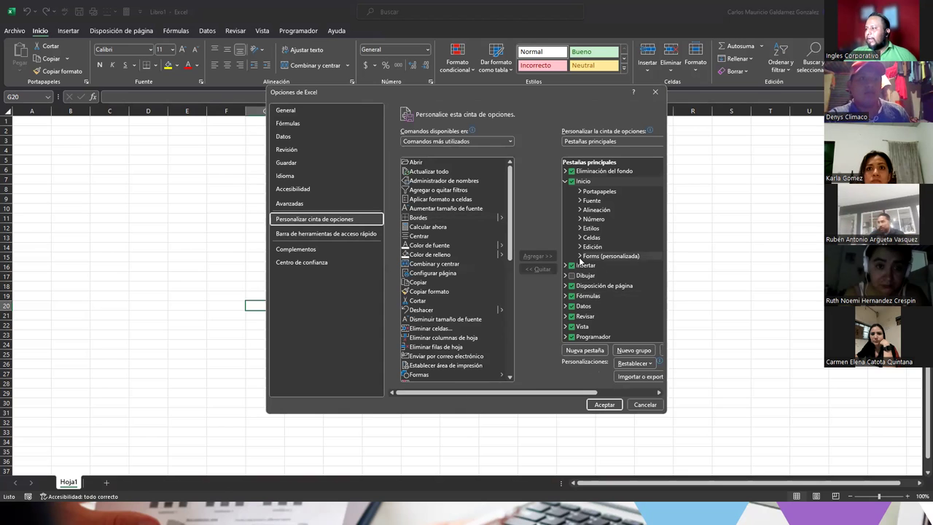
double_click(597, 256)
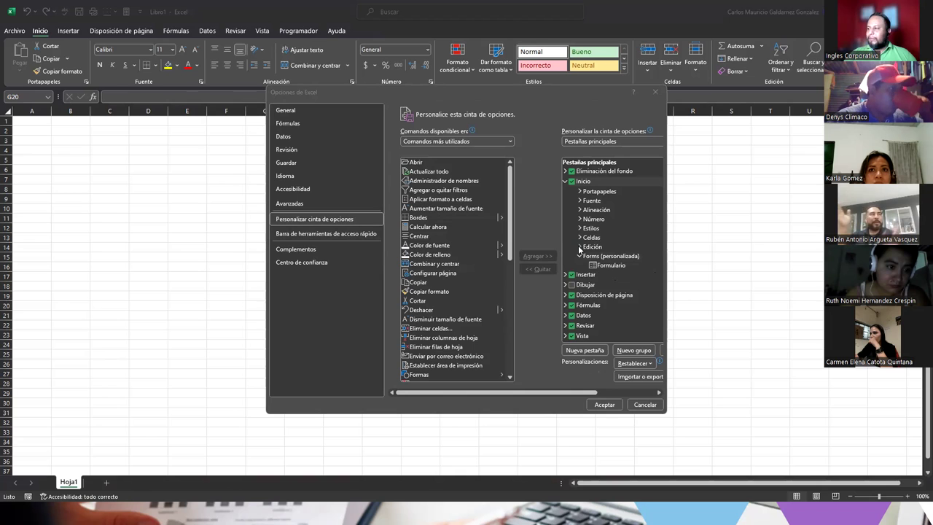
click(580, 248)
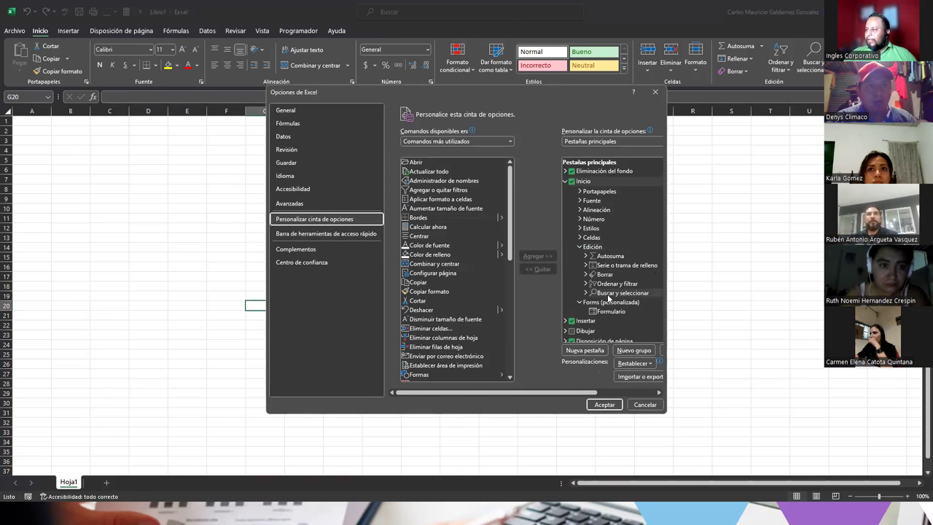
click(580, 247)
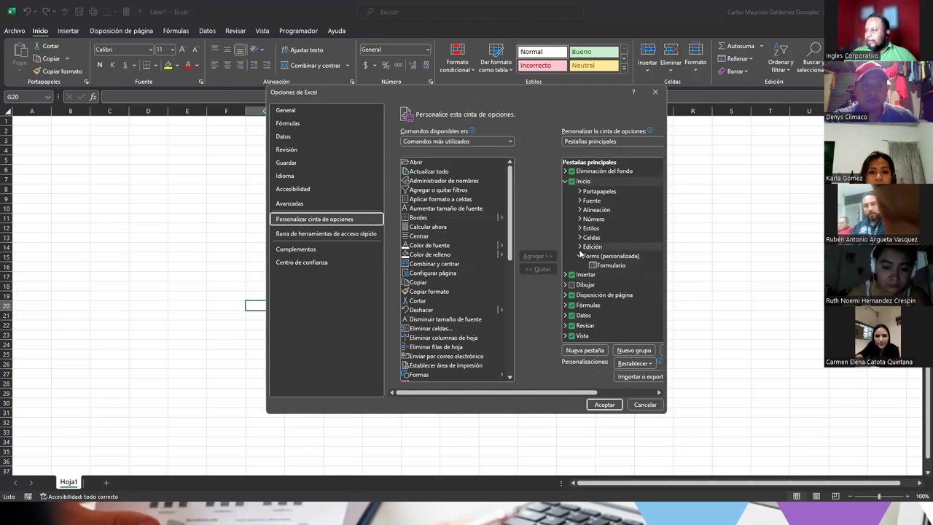
click(581, 256)
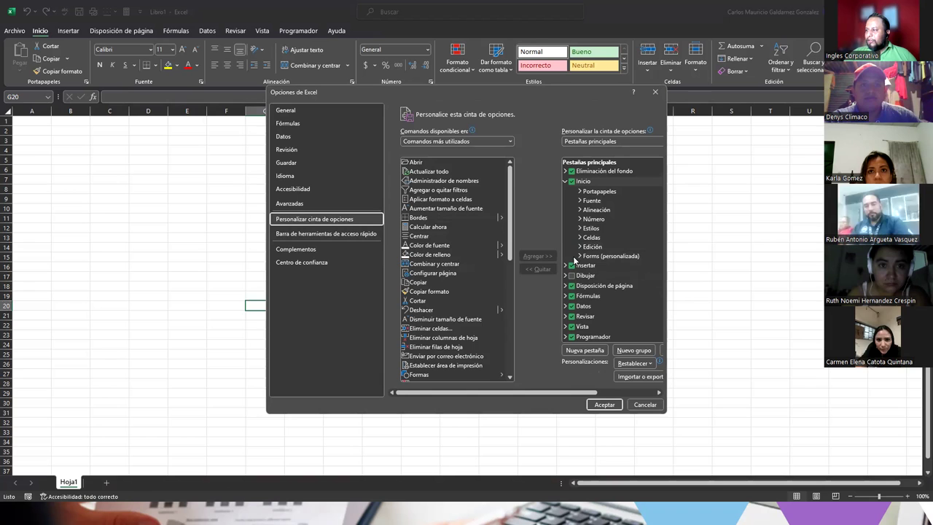
click(580, 256)
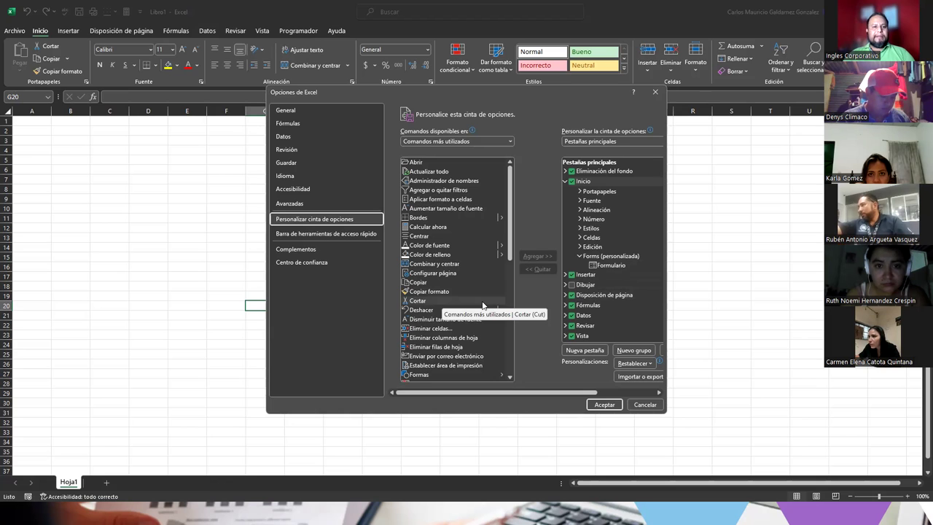
- Select the custom Forms group and browse the commands list and its source choices
click(606, 256)
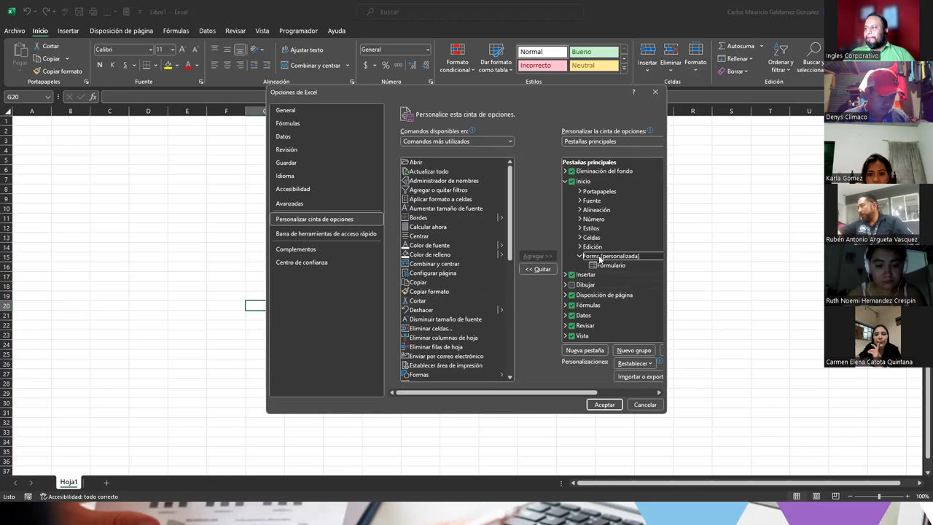
click(423, 283)
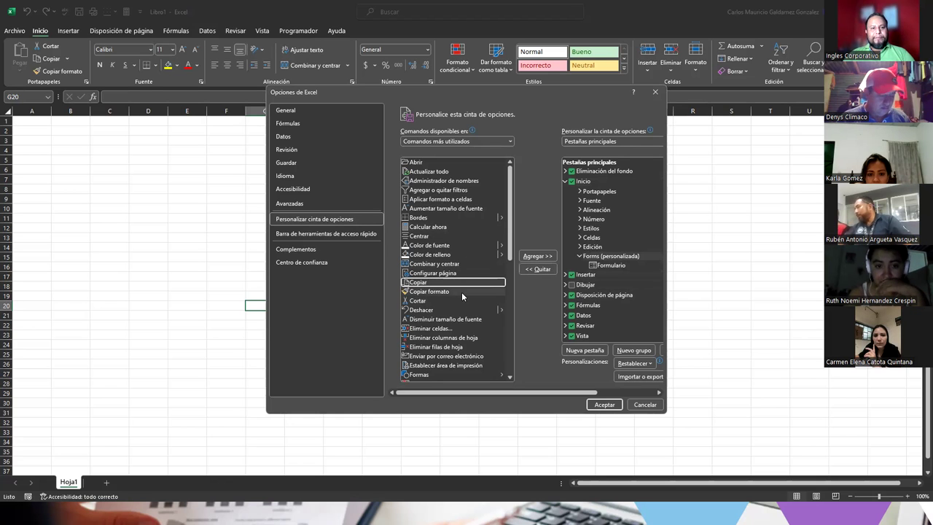
key(f)
scroll(441, 284, down, 4)
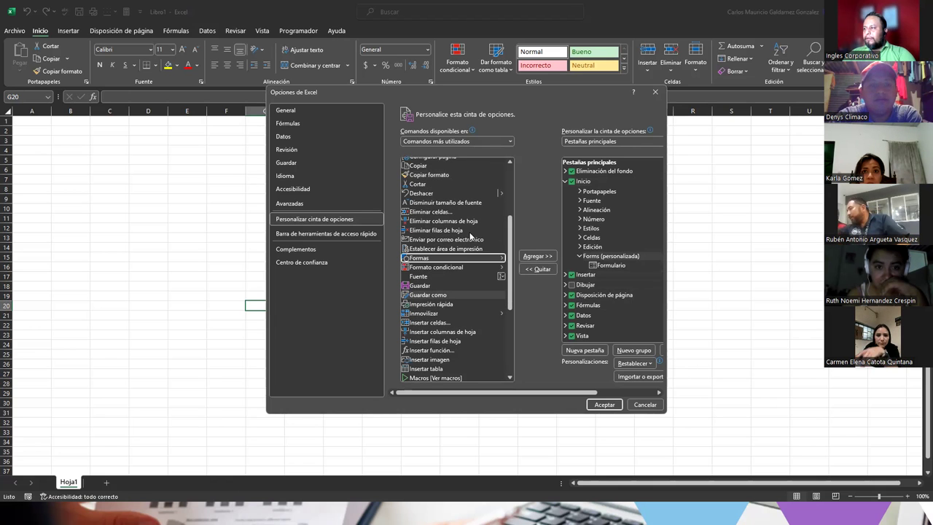
click(474, 141)
click(436, 150)
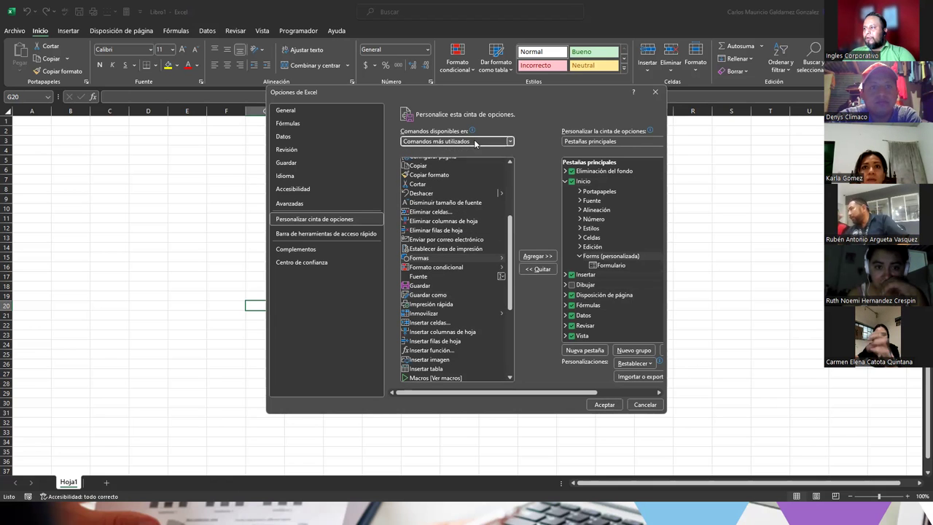
click(435, 142)
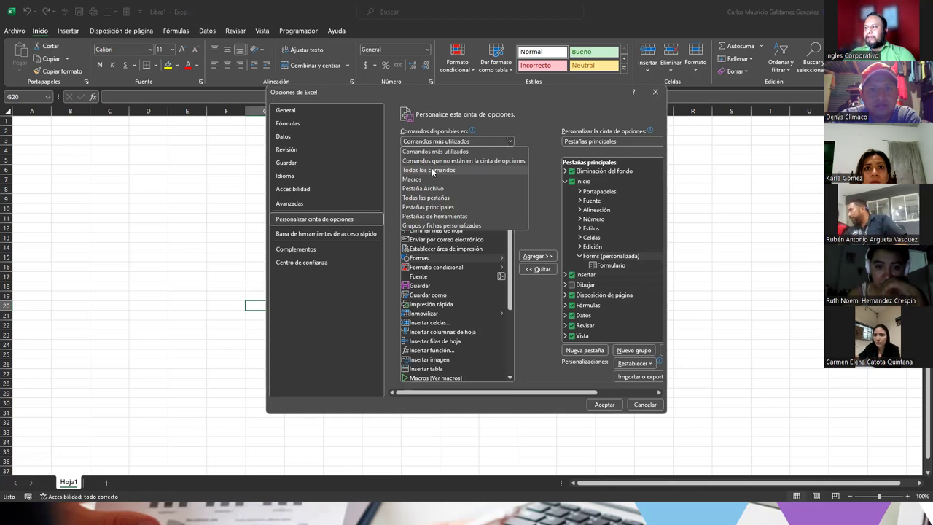
key(Escape)
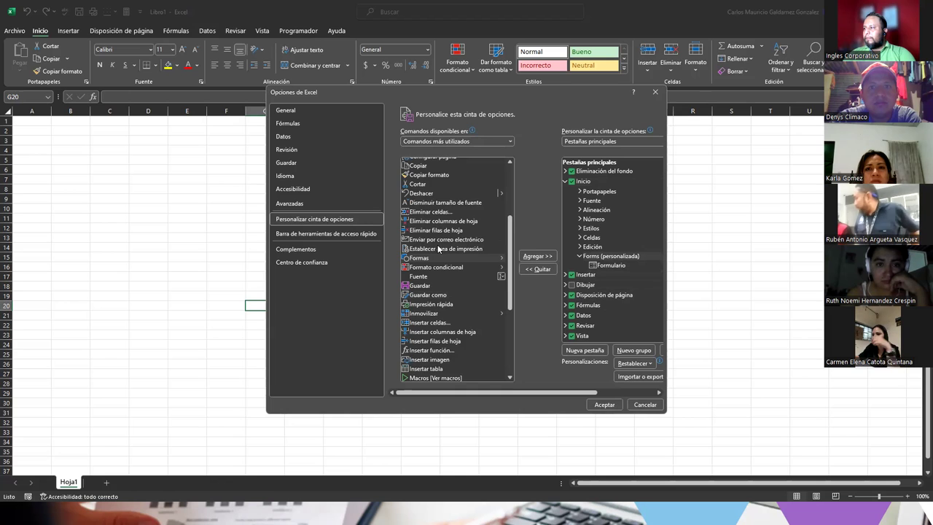
- Switch the list to Todos los comandos and select Formulario beside Forms (personalizada)
click(439, 247)
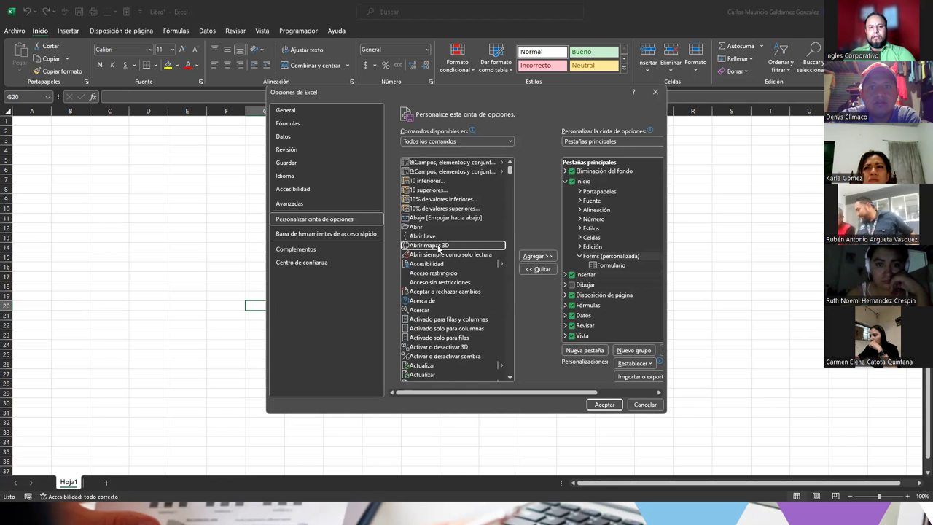
key(f)
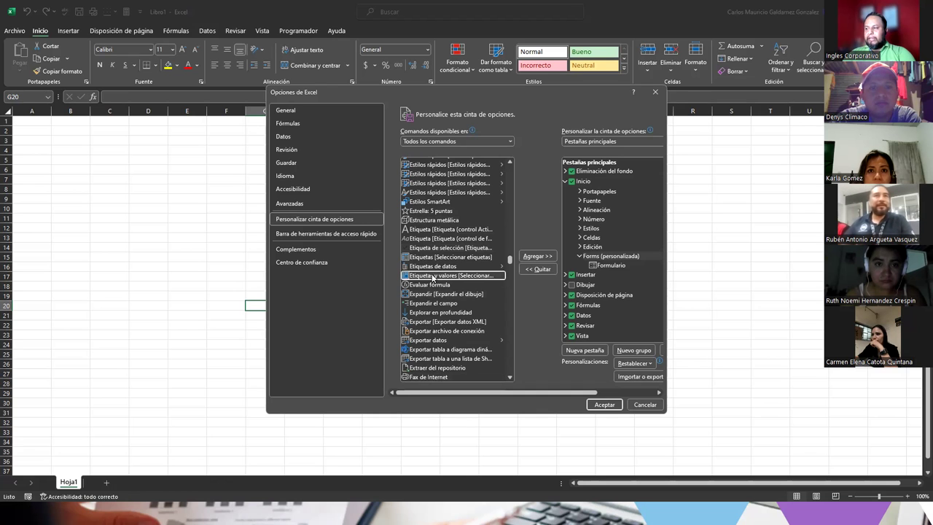
scroll(440, 278, down, 4)
scroll(440, 279, down, 5)
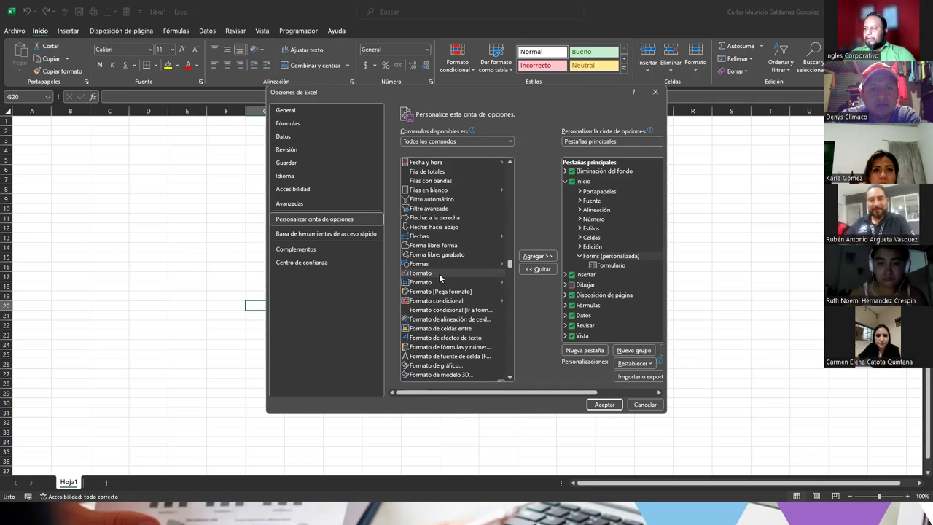
scroll(429, 308, down, 4)
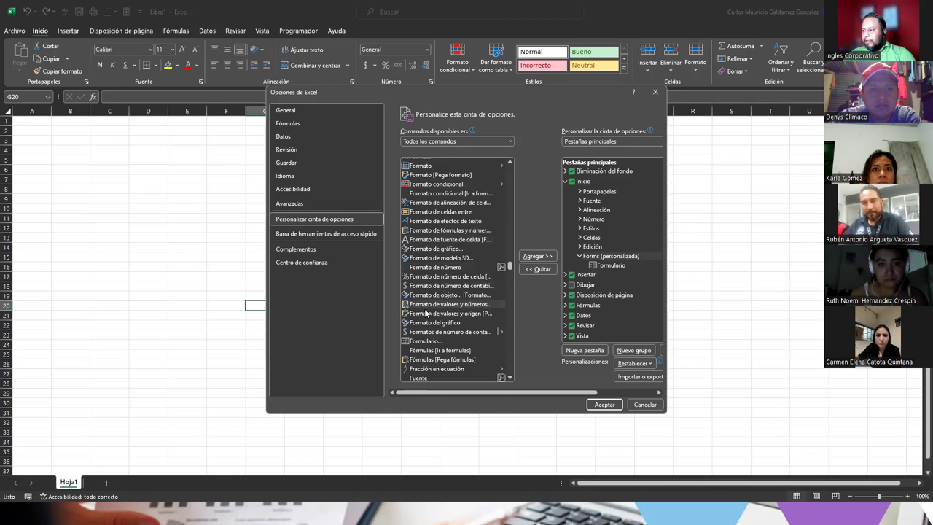
click(422, 342)
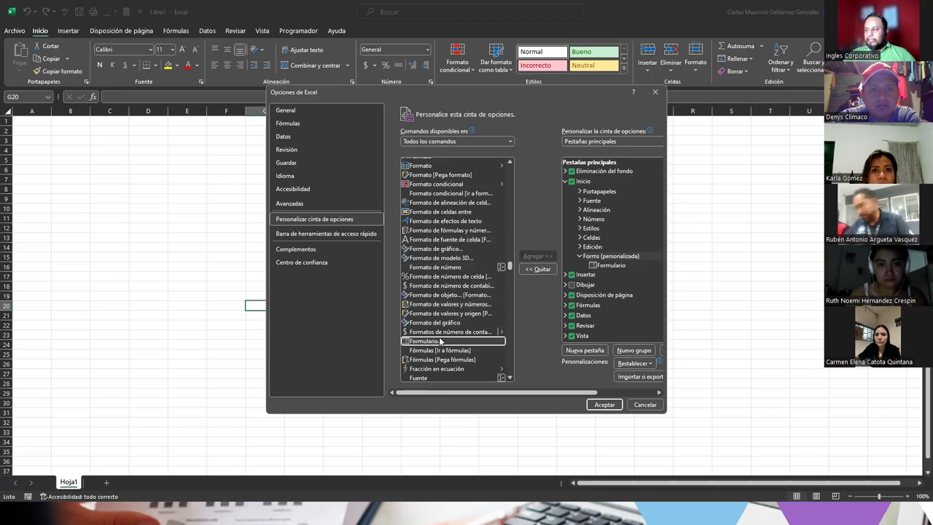
click(602, 258)
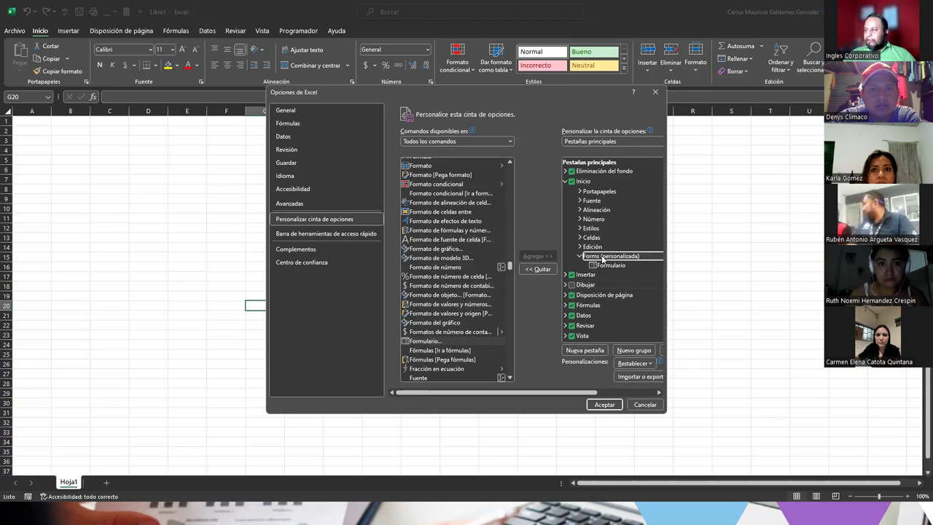
click(443, 339)
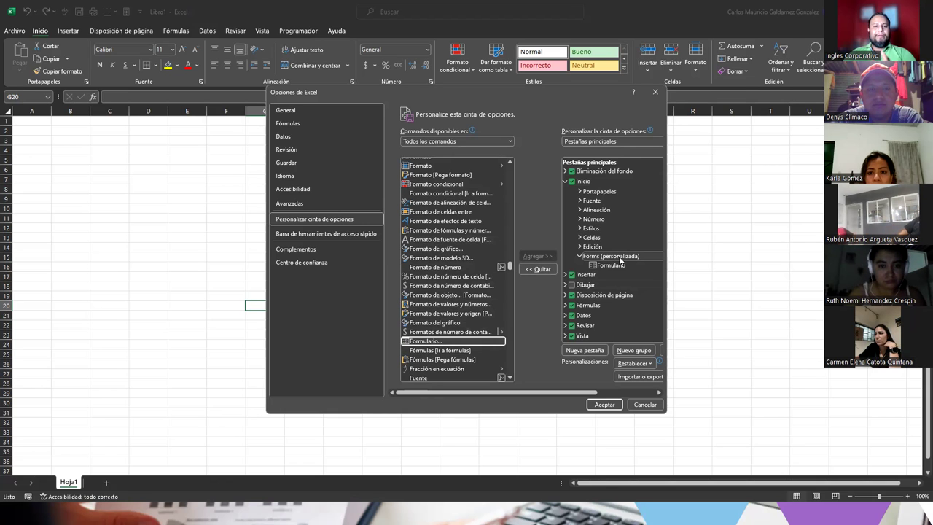
- Alternate selection between the custom Forms group and the Formulario command
click(615, 256)
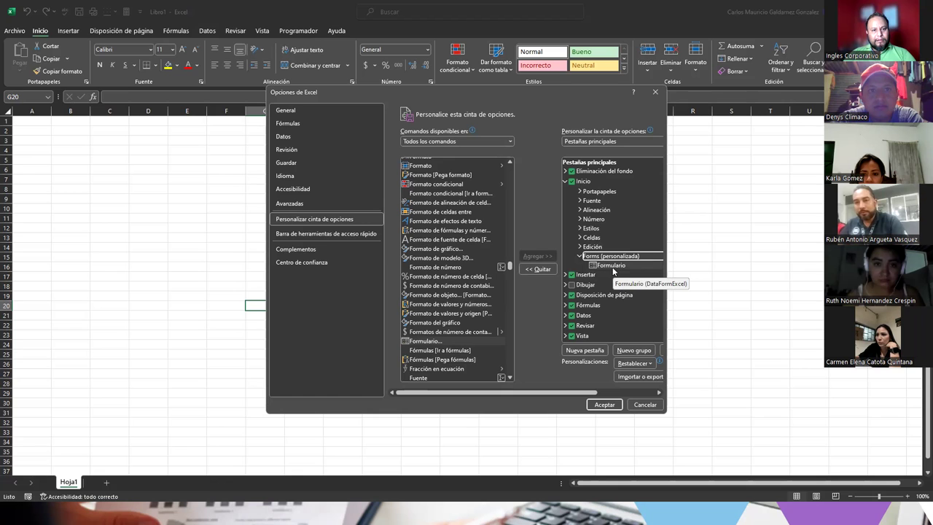
click(422, 342)
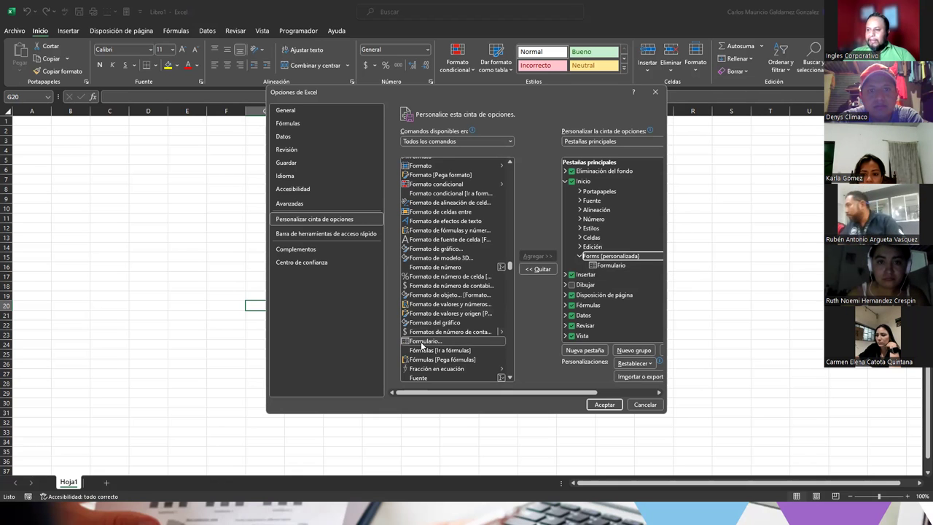
click(422, 341)
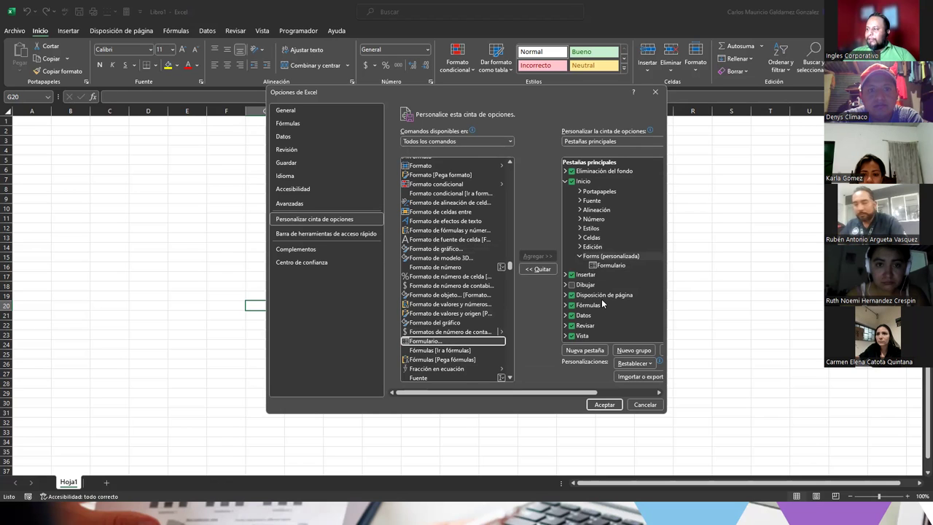
click(604, 256)
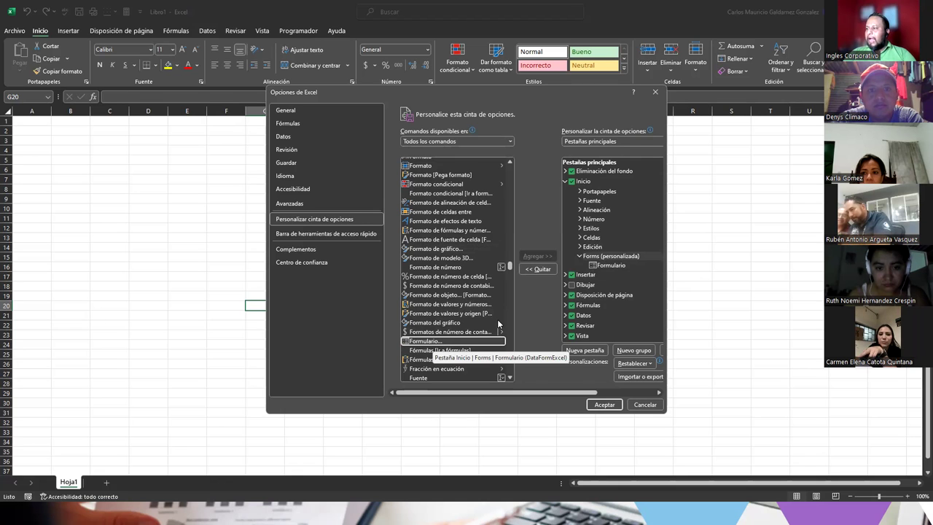
click(592, 257)
click(426, 341)
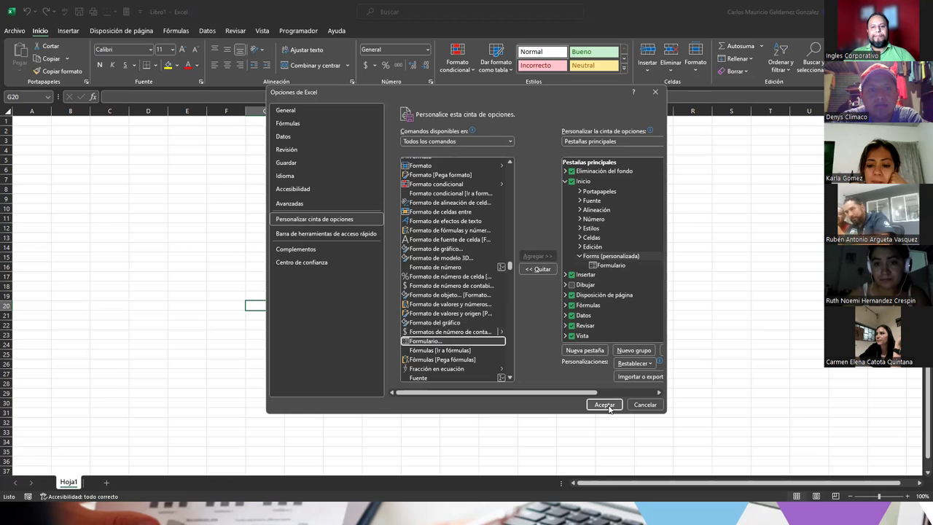
- Close Excel Options without saving, select cell E9, and return to the slideshow
click(646, 405)
click(169, 199)
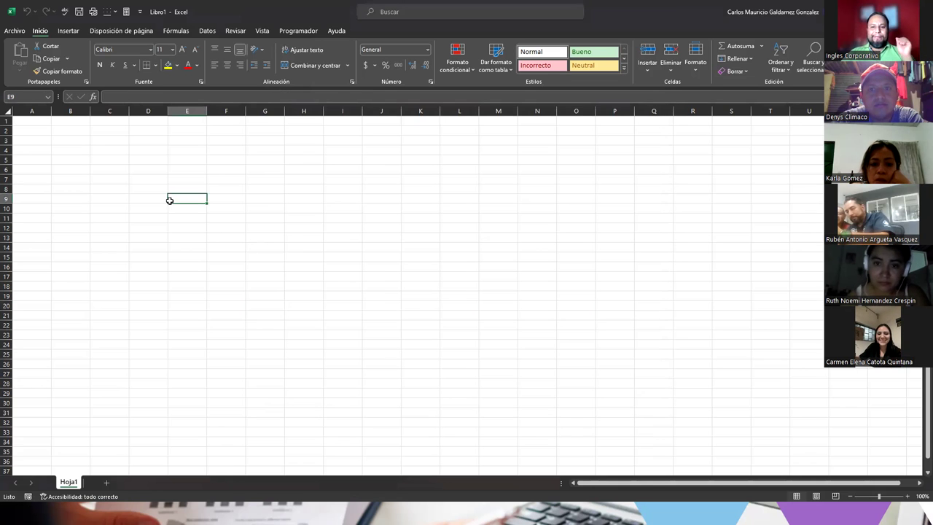
key(alt+Tab)
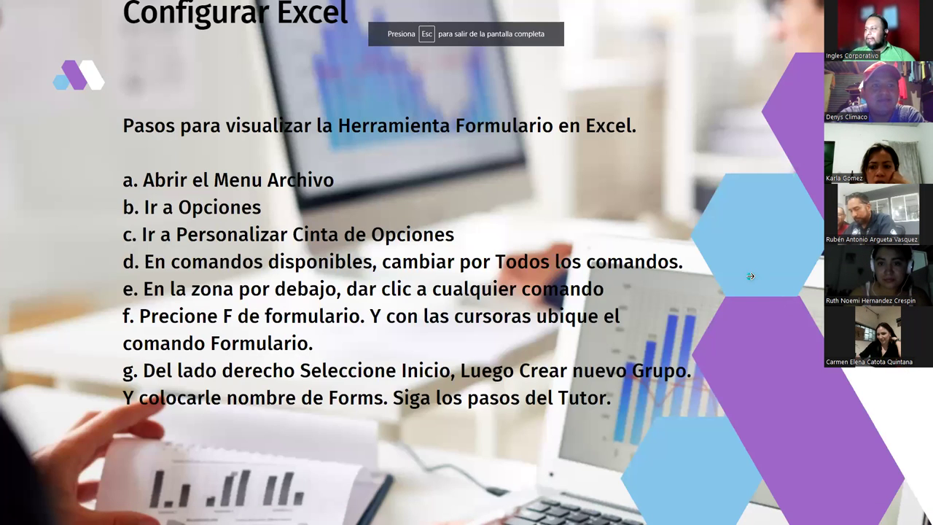
- Advance past the Formulario de datos slide to DEMOSTRA, then go back to Excel
click(751, 276)
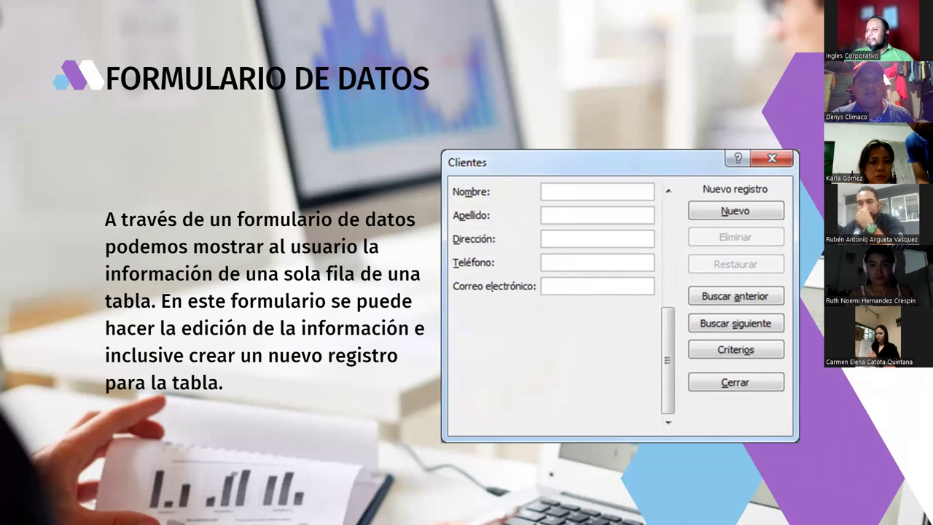
key(Right)
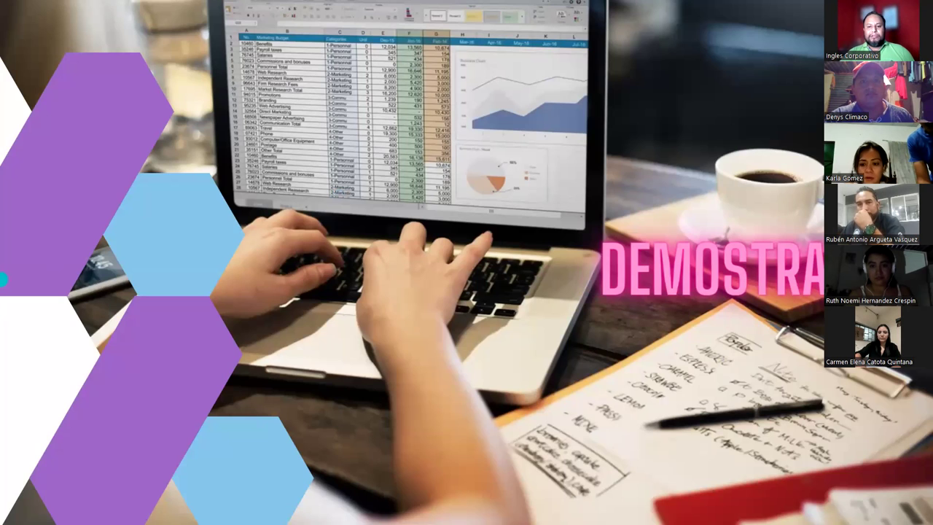
key(alt+Tab)
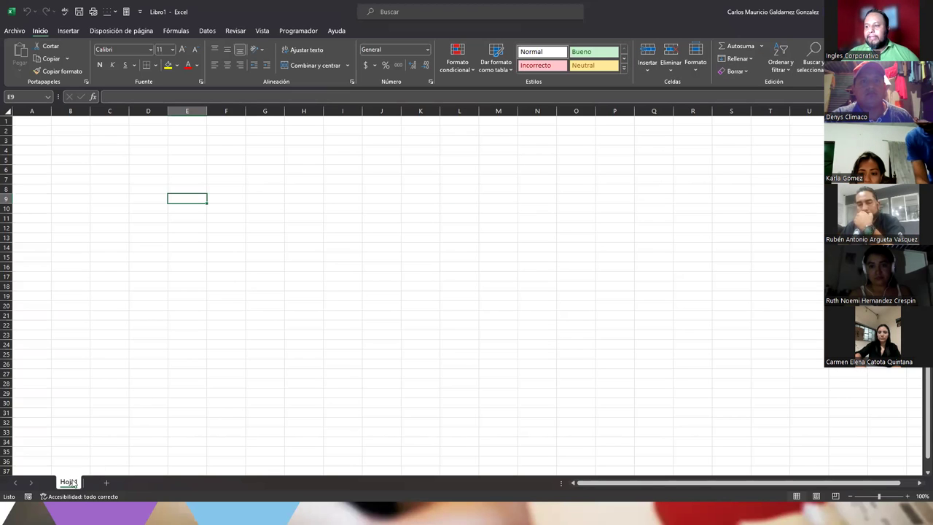
- Rename the Hoja1 sheet to Ejercicio 12 and select cell A1
double_click(69, 483)
text(Ejercicio 12)
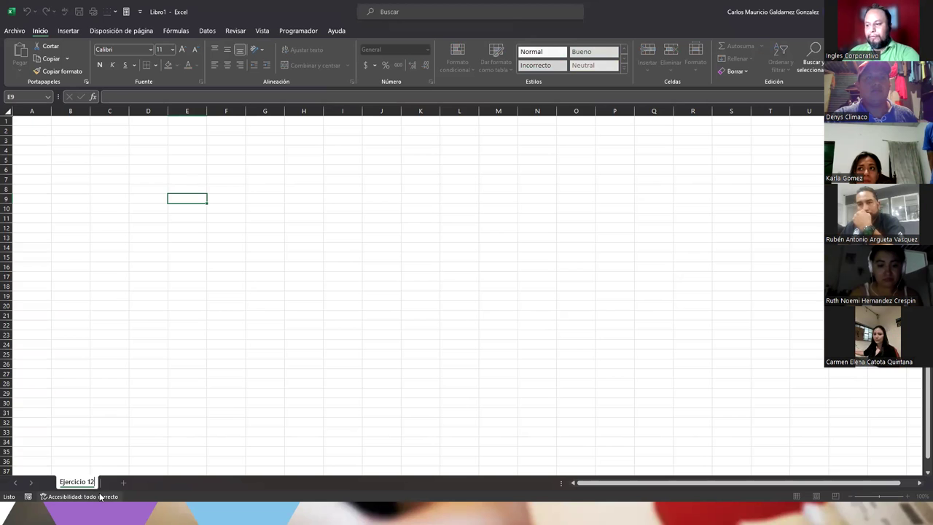
key(Return)
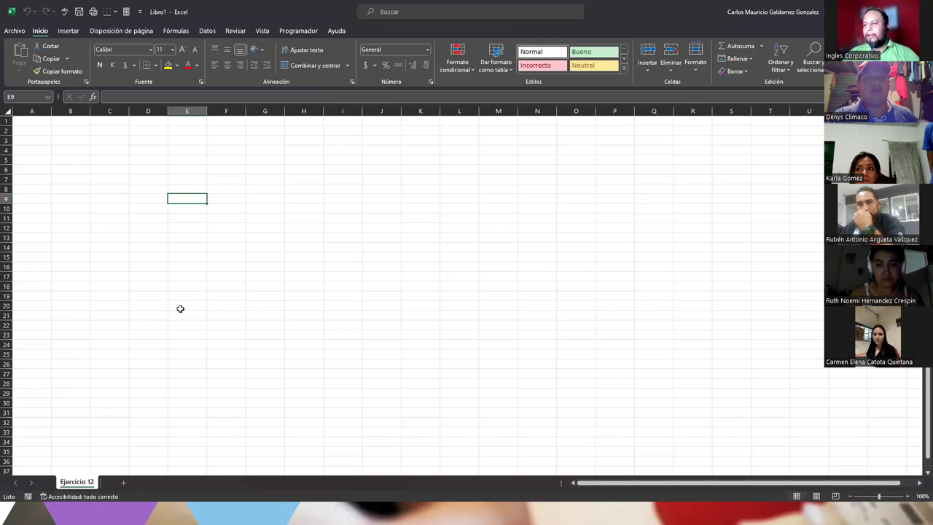
click(44, 128)
click(44, 123)
ctrl+scroll(113, 268, up, 3)
ctrl+scroll(114, 270, up, 2)
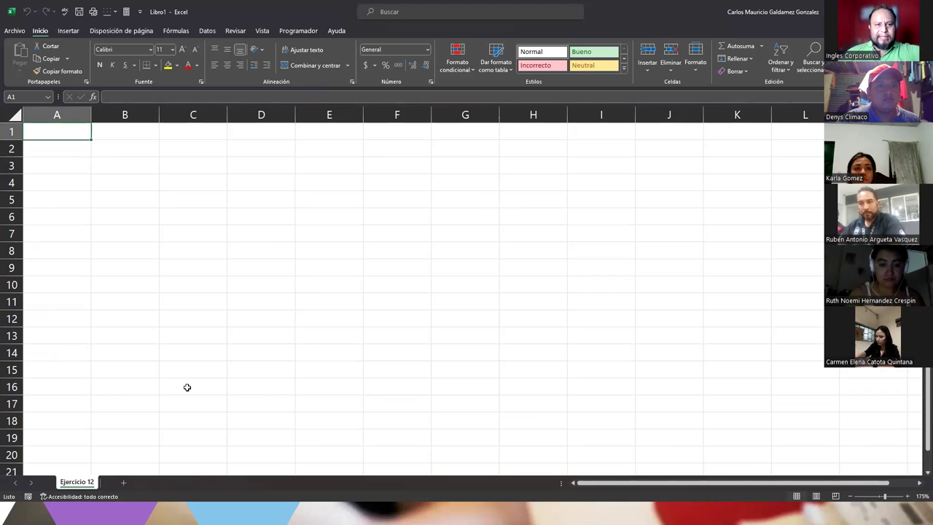
- Enter headers Nombre, Apellido, Telefono and Email in A1:D1, then select A1:D2
text(Nom)
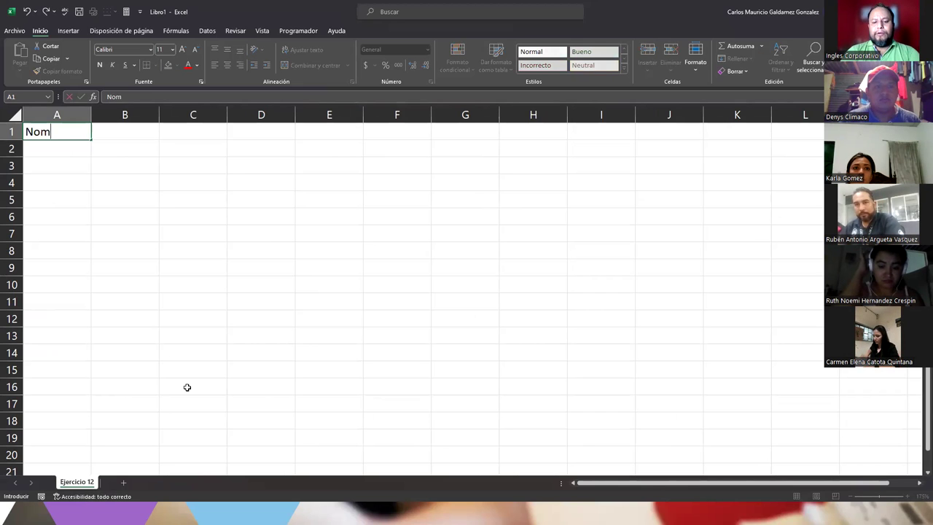
text(bre)
key(Tab)
text(lli)
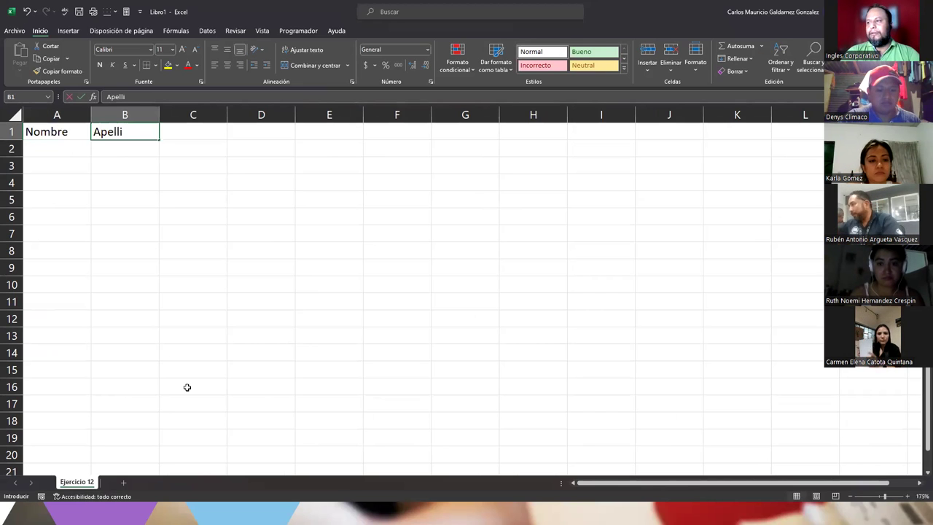
text(do)
key(Tab)
text(Telefon)
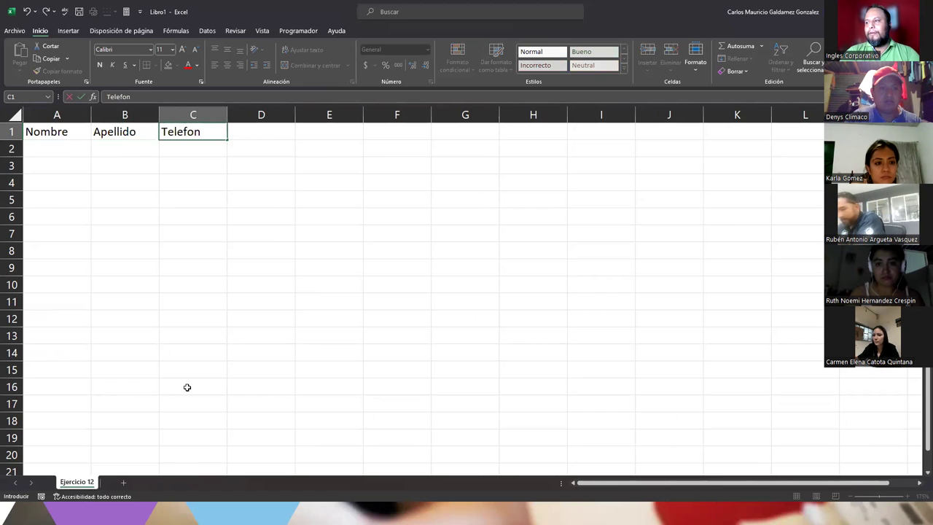
text(o)
key(Tab)
text(Emai)
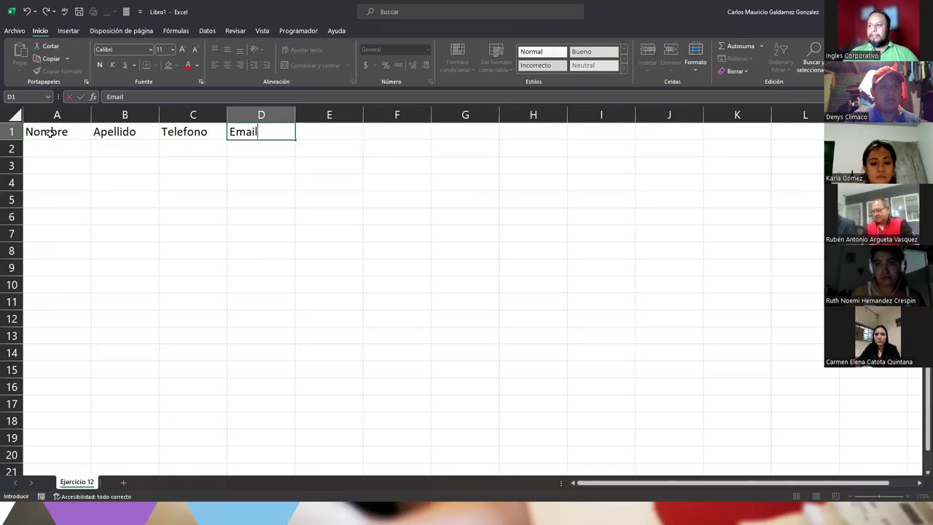
drag(48, 131, 263, 150)
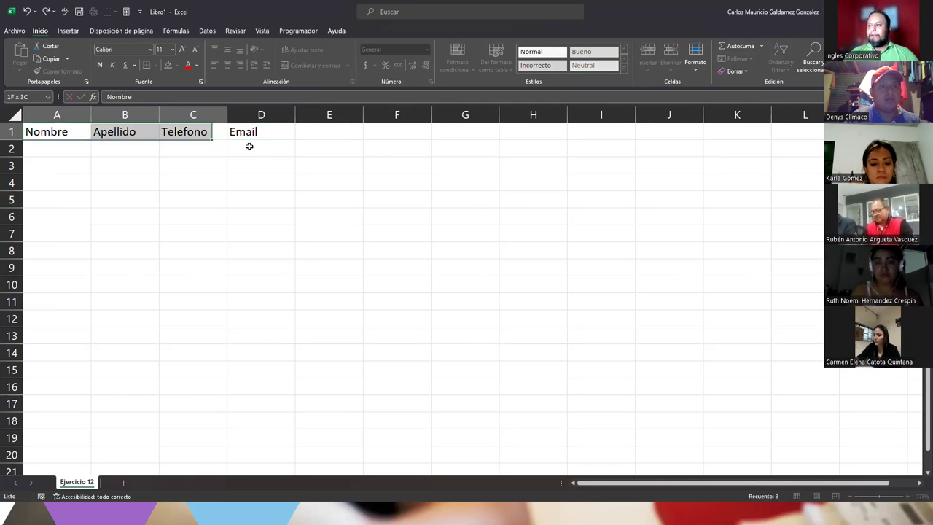
- Apply Todos los bordes to A1:D2 and inspect the bordered cells
click(156, 66)
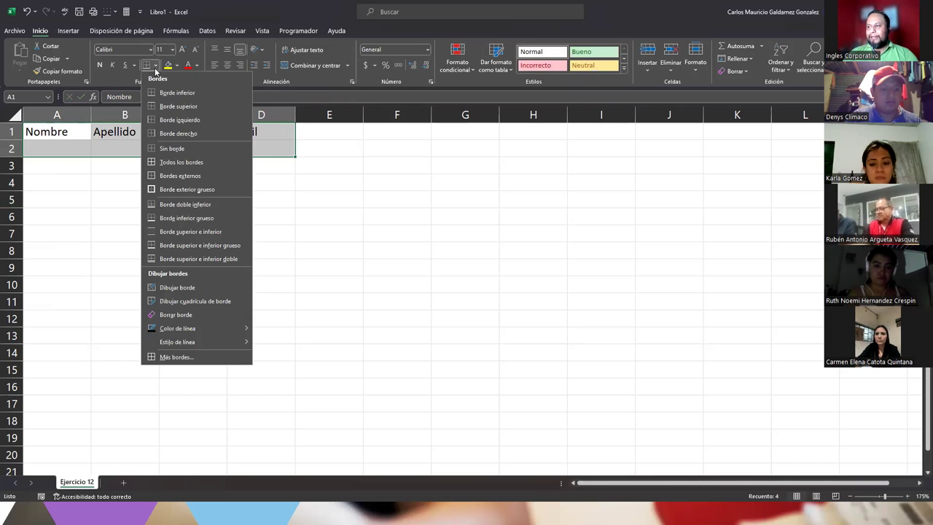
click(189, 169)
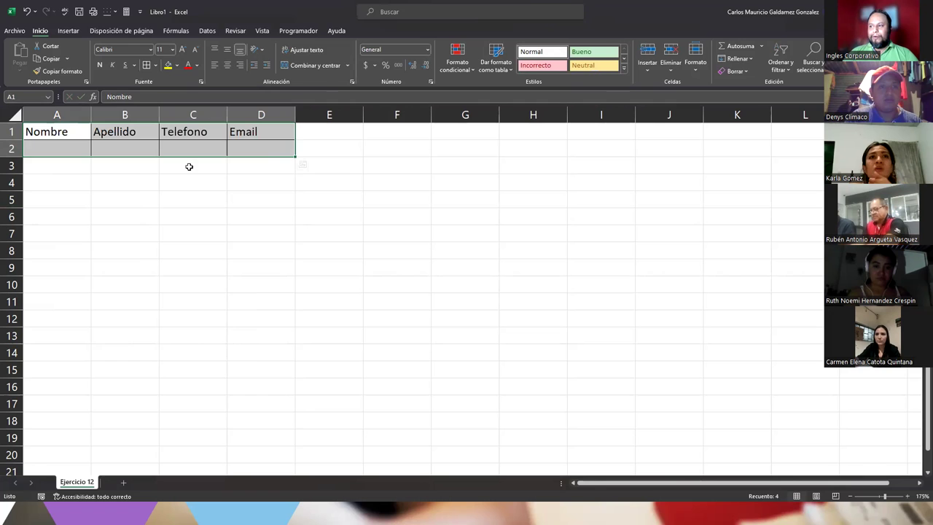
click(121, 152)
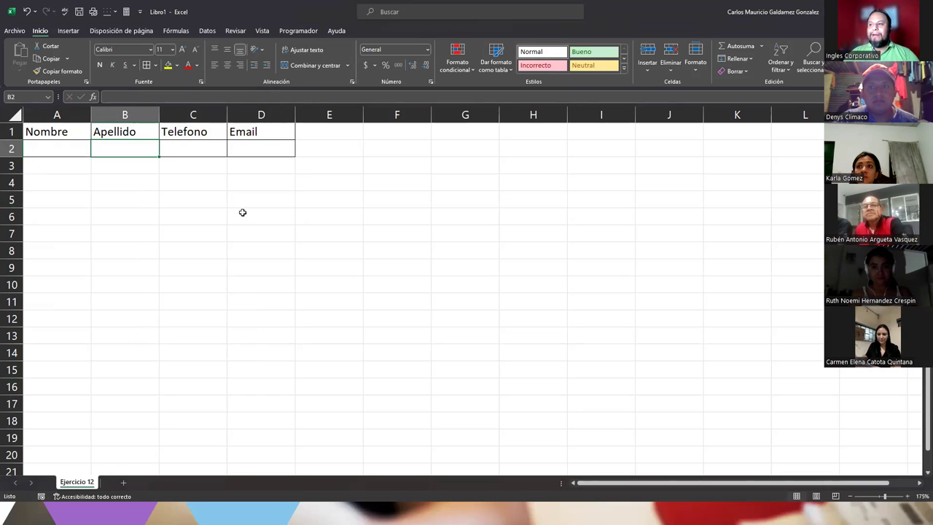
drag(65, 129, 261, 144)
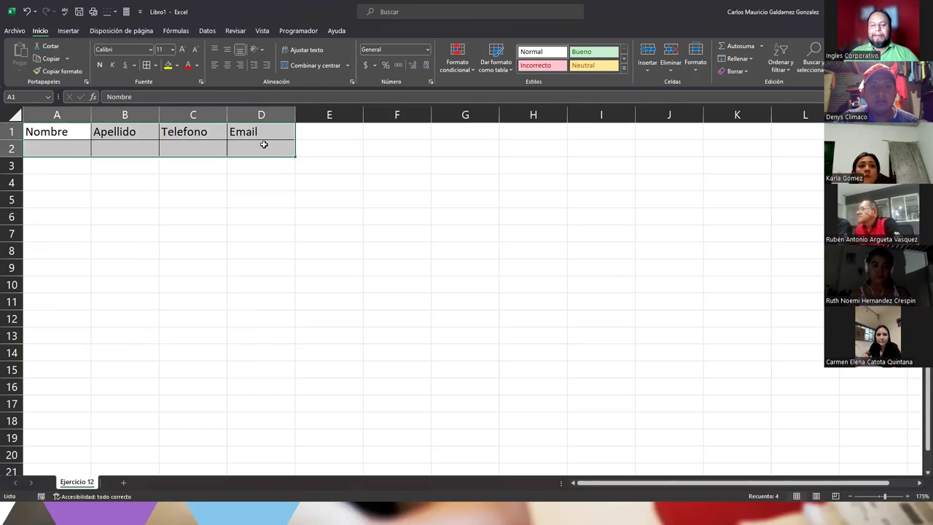
drag(48, 133, 252, 132)
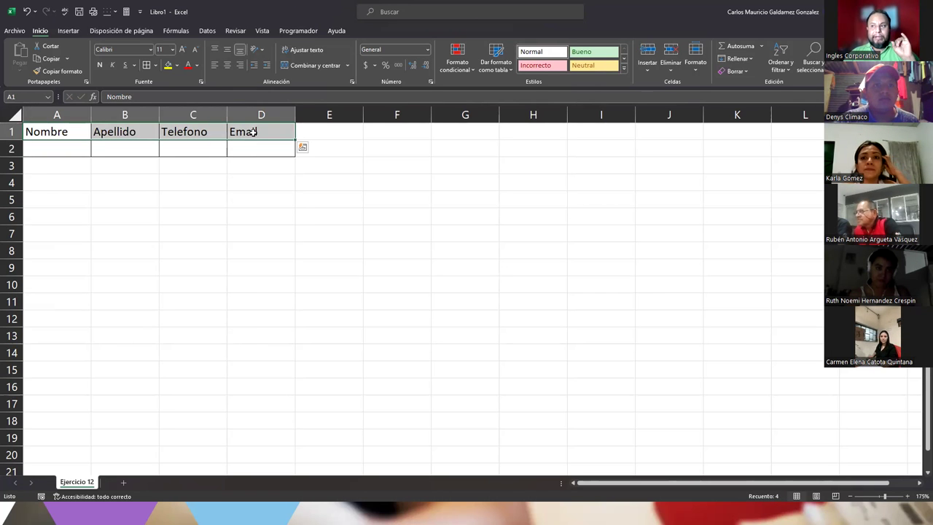
click(206, 146)
- Enter a sample contact's first name, surname, phone number and e-mail in A2:D2
click(64, 151)
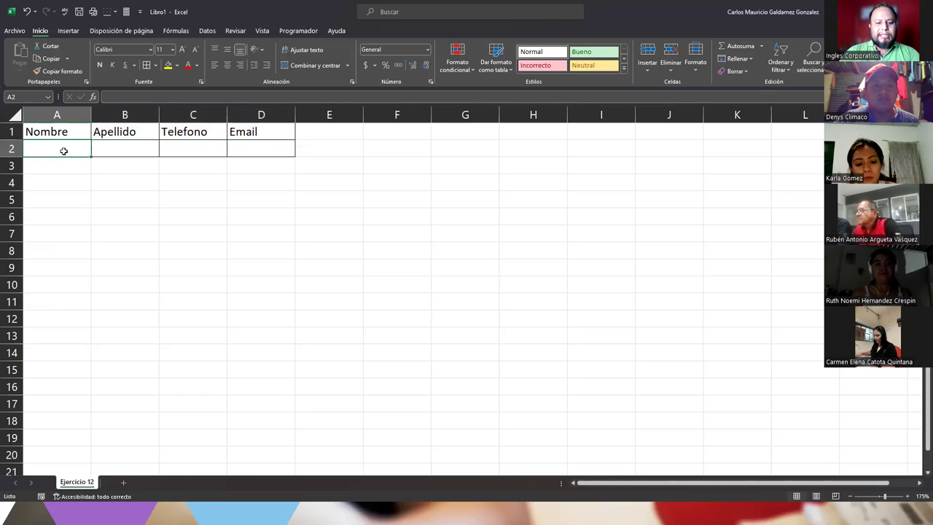
key(Tab)
key(Tab)
text(7808-07)
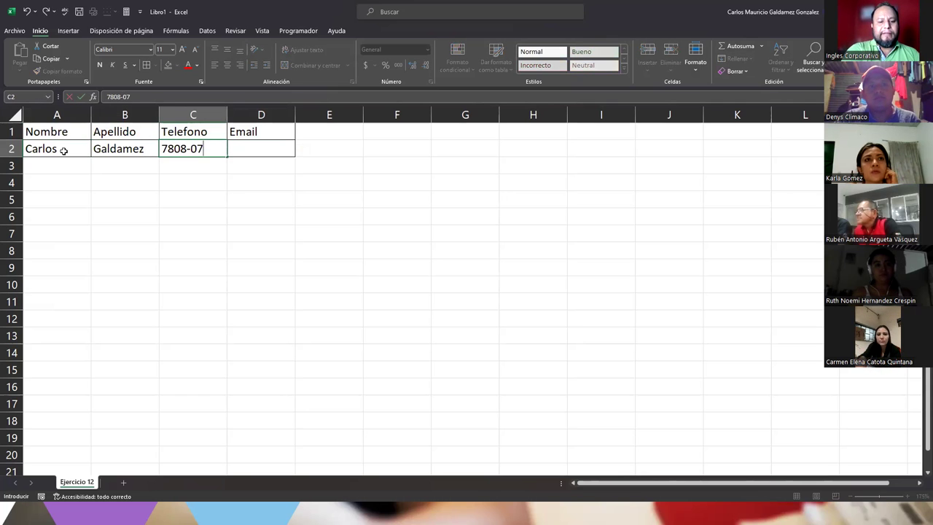
key(Tab)
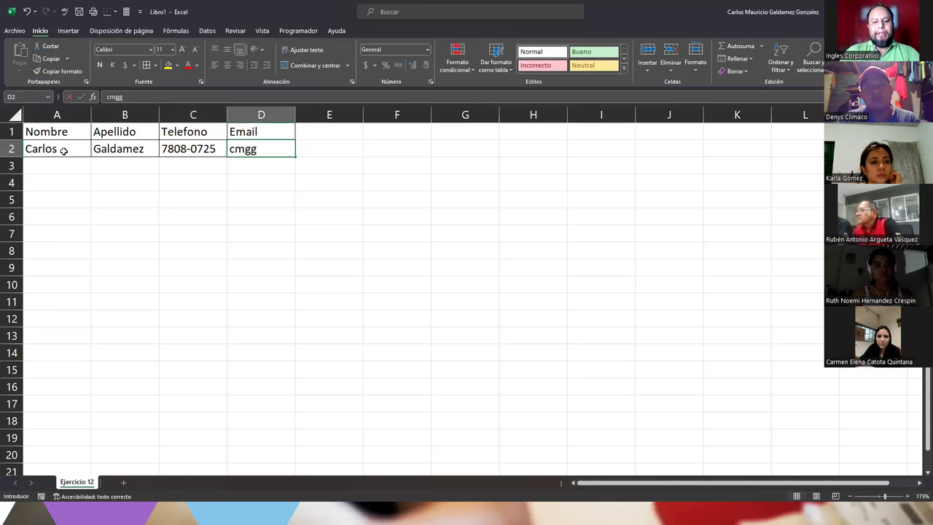
key(Return)
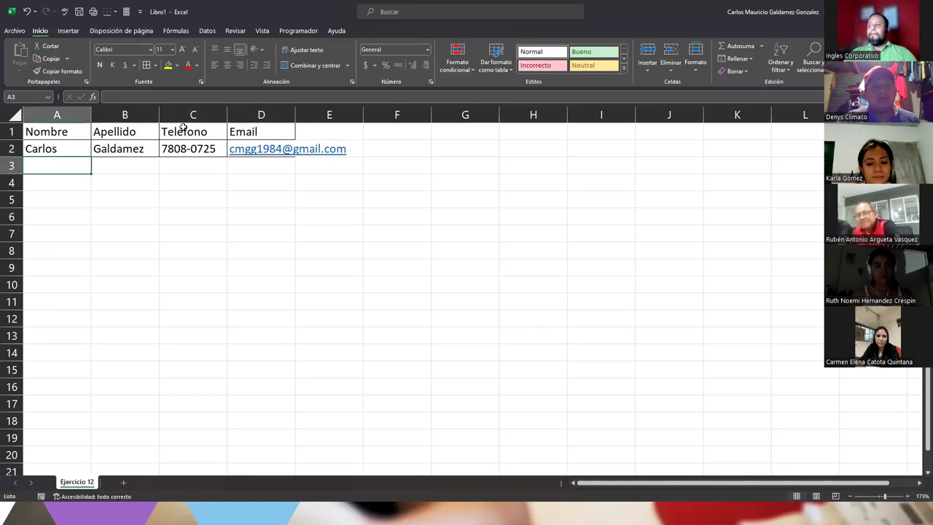
- Autofit column D to the e-mail address and select the table A1:D2
double_click(294, 114)
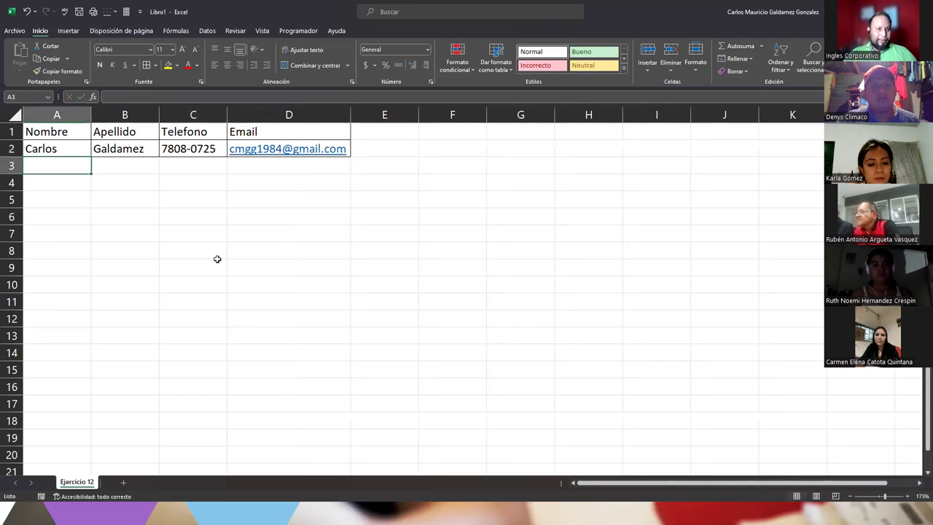
click(74, 130)
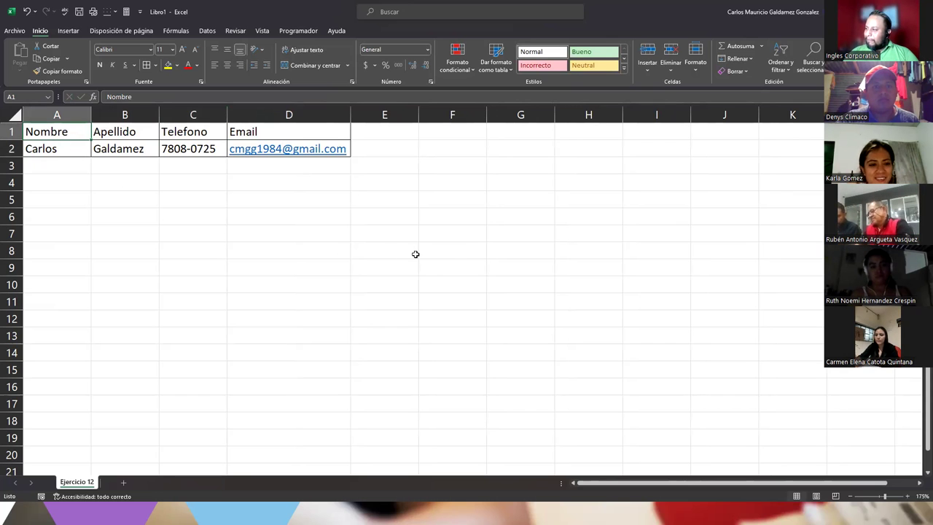
drag(65, 134, 306, 146)
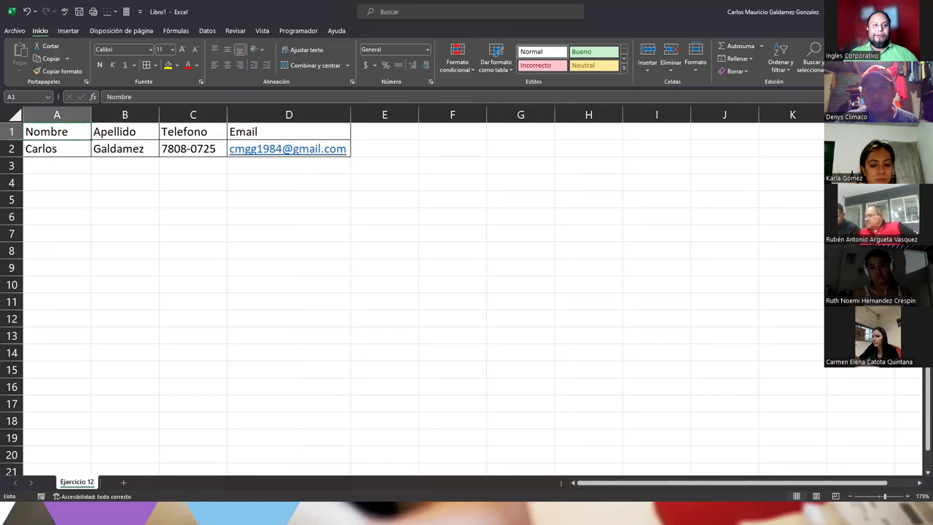
- Open the data form with Alt+7, move it off the table, and start a new record
key(alt+7)
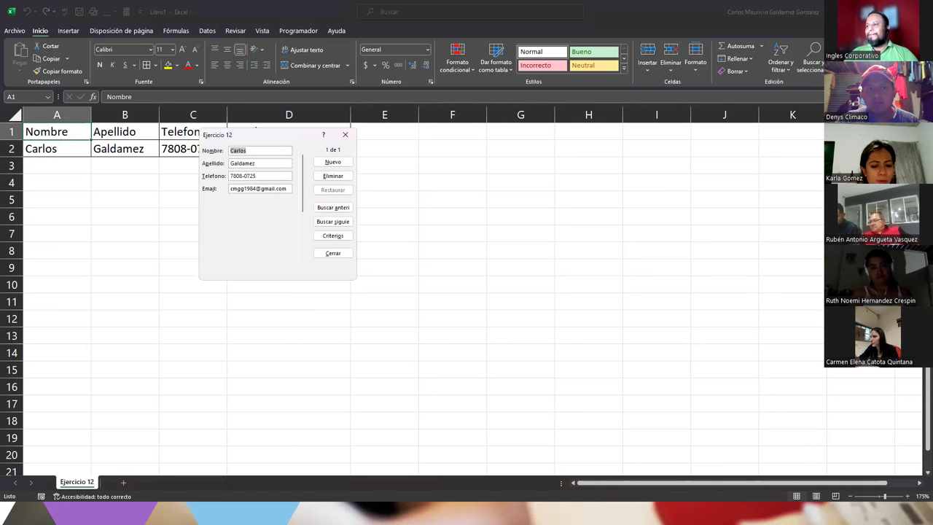
drag(253, 135, 288, 213)
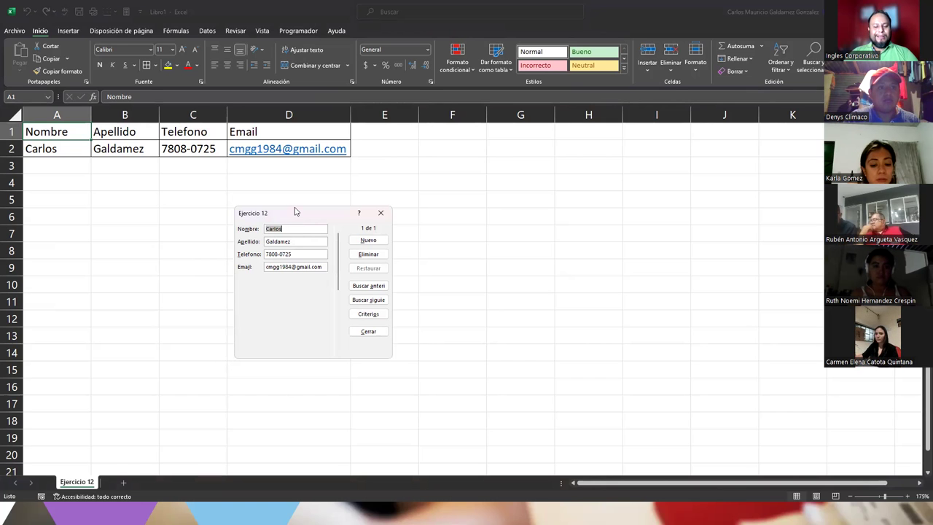
drag(295, 211, 305, 179)
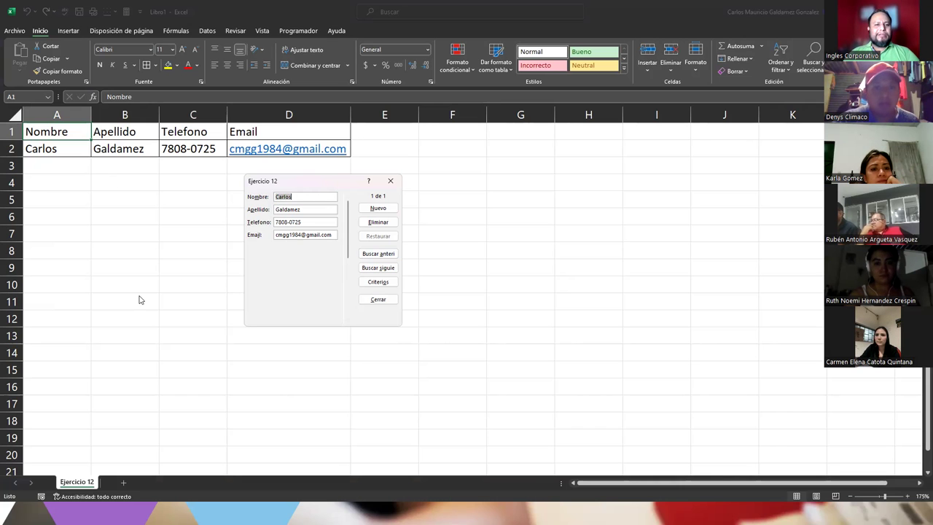
click(371, 212)
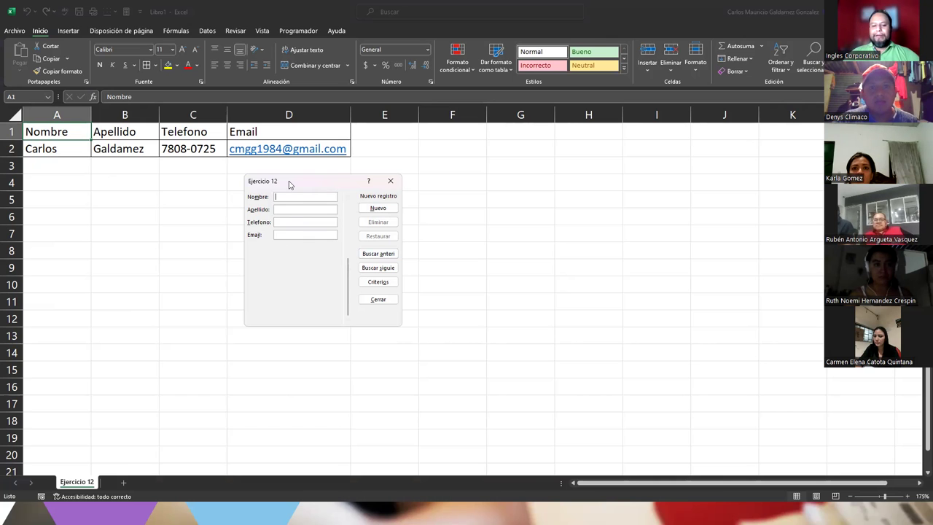
- Save a second contact's details as row 3 and move the form clear of the table
text(erez)
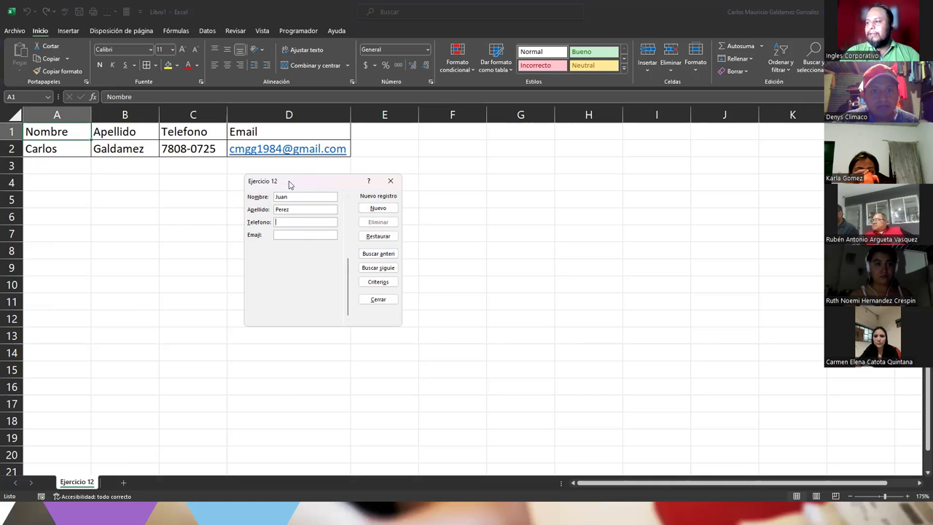
text(889010)
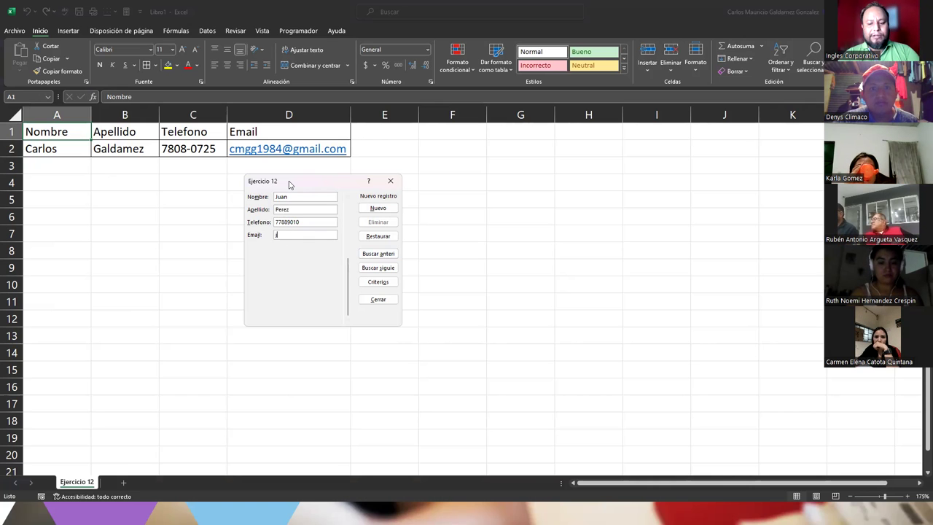
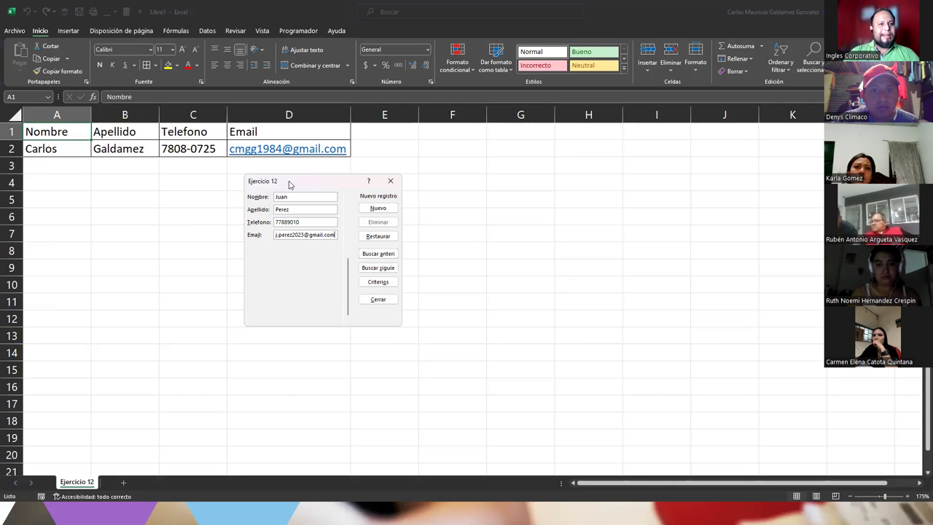
key(Return)
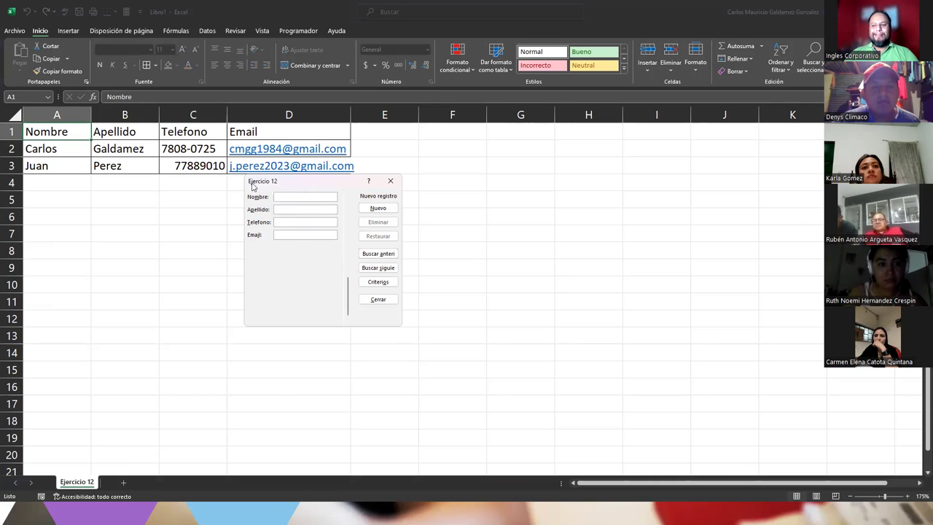
drag(308, 183, 334, 213)
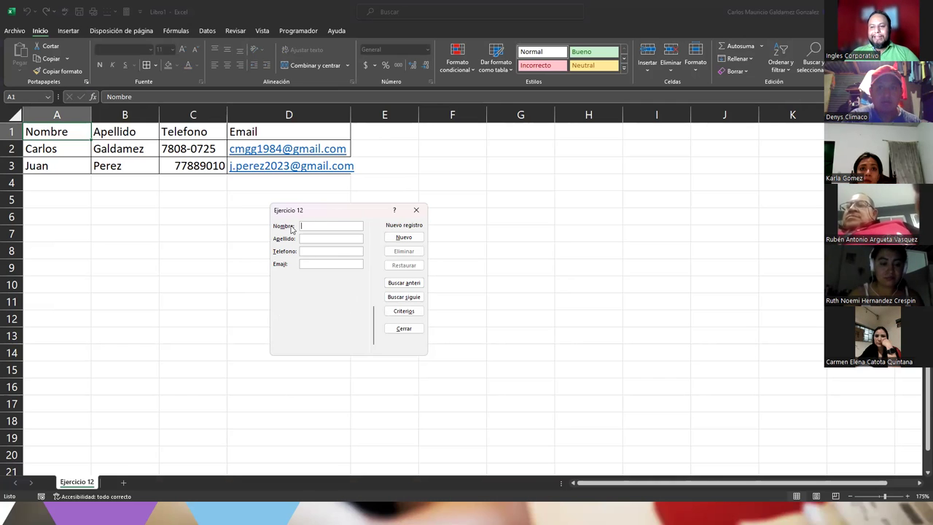
drag(315, 215, 218, 234)
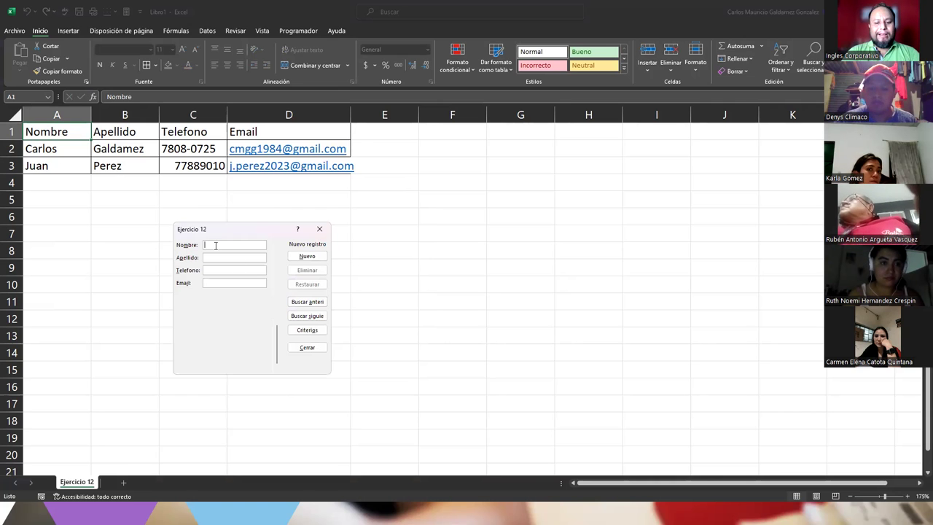
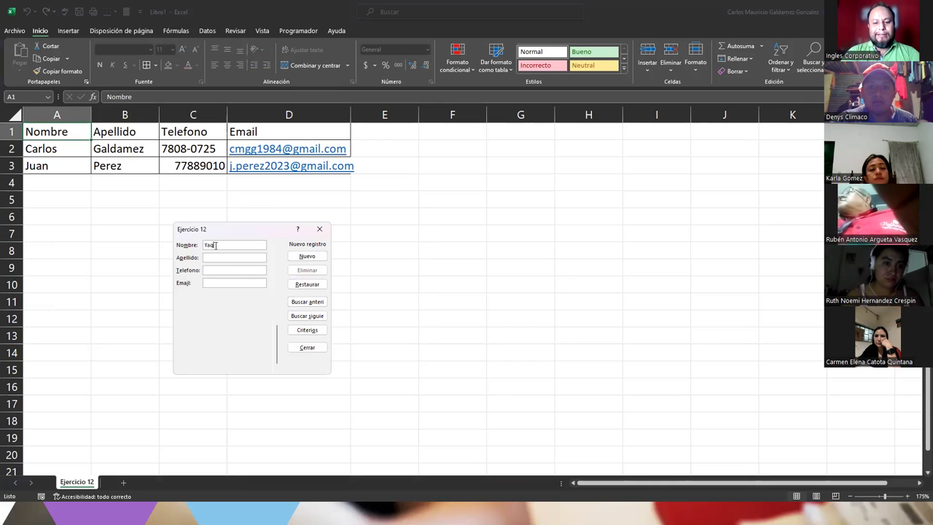
- Enter a third contact's name, phone number and e-mail, saving it as row 4
key(Tab)
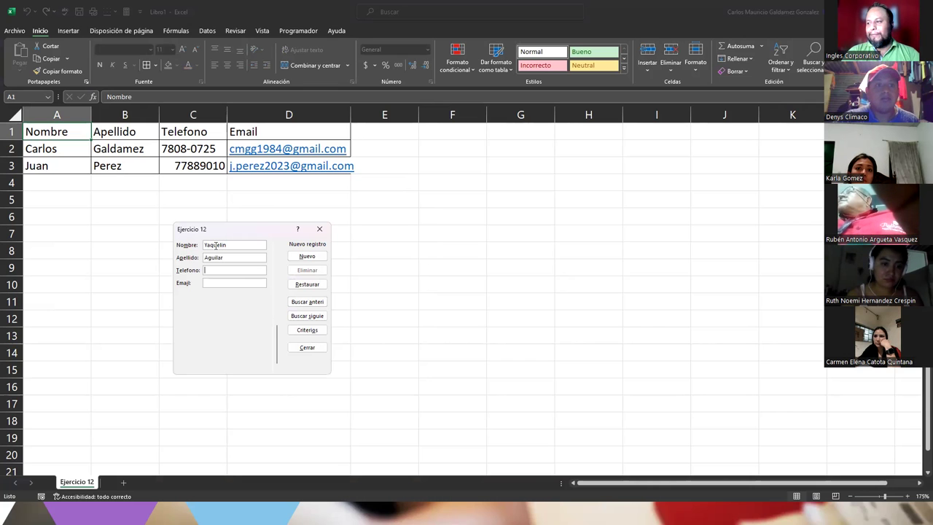
text(77881000)
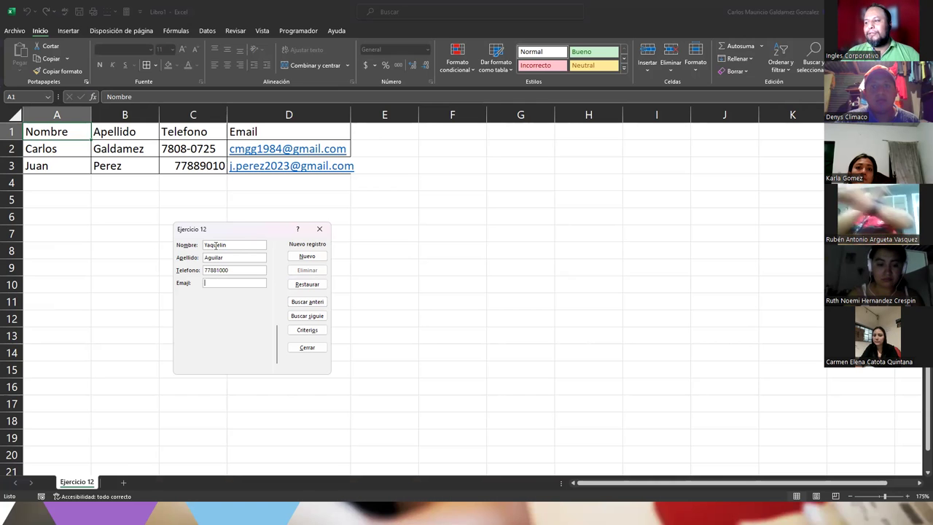
key(Tab)
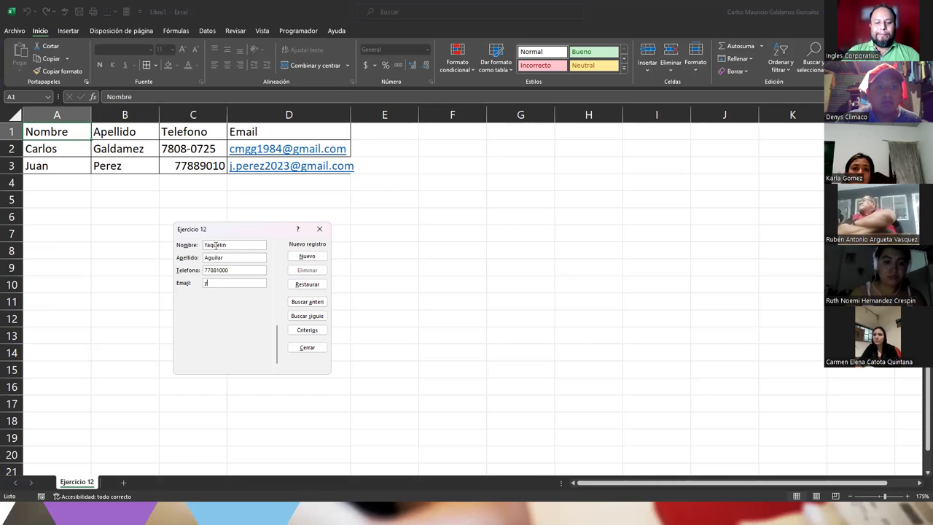
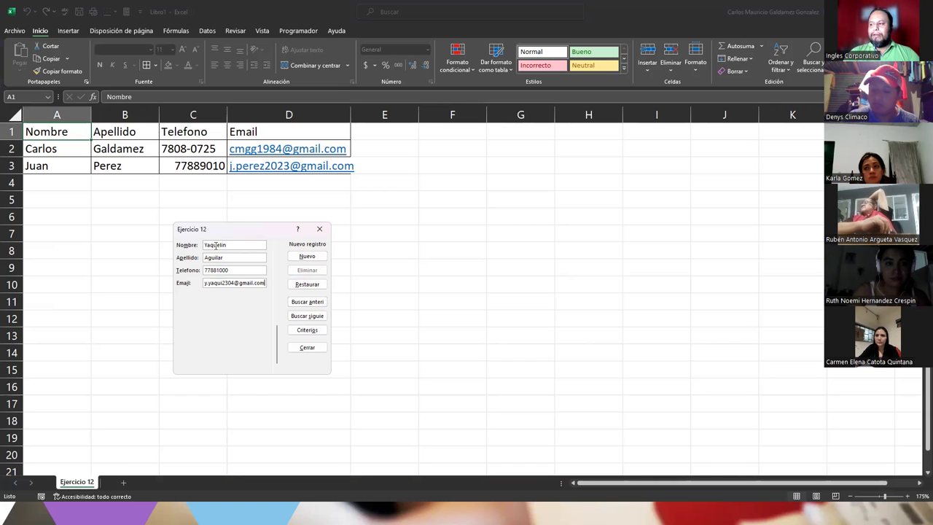
key(Return)
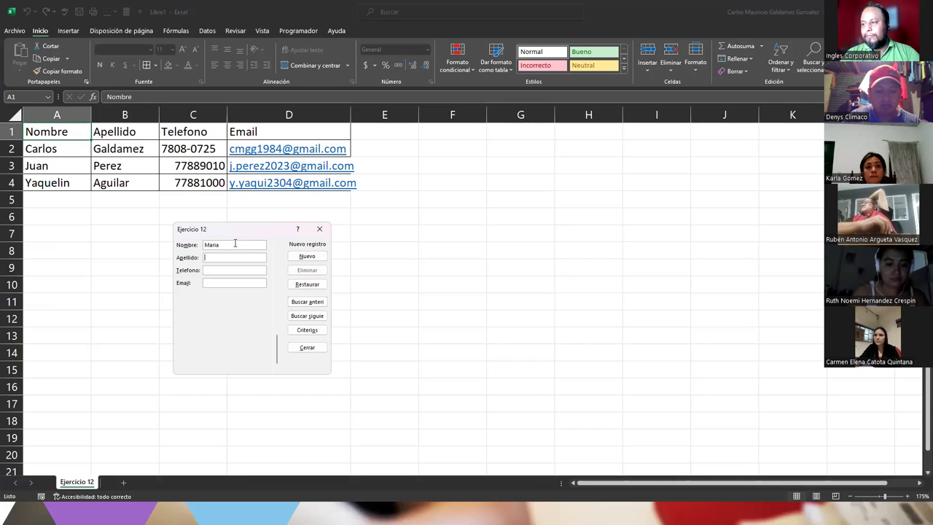
- Finish the fifth contact's surname, phone and e-mail fields and save it as row 5
text(Hernandez)
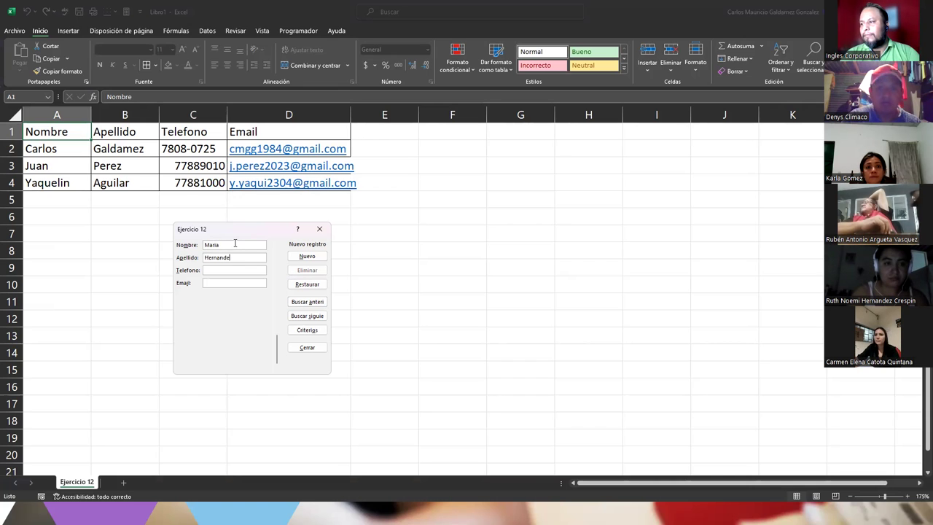
key(Tab)
text(67)
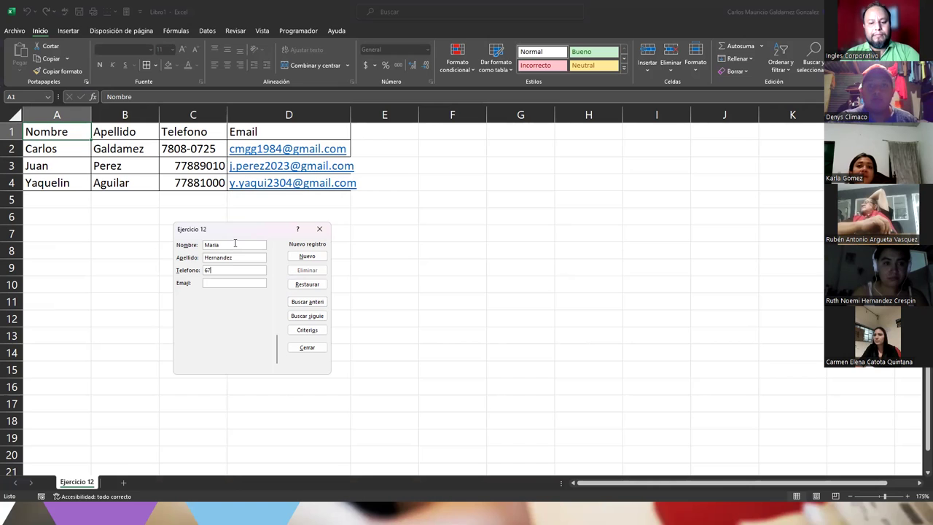
text(12399)
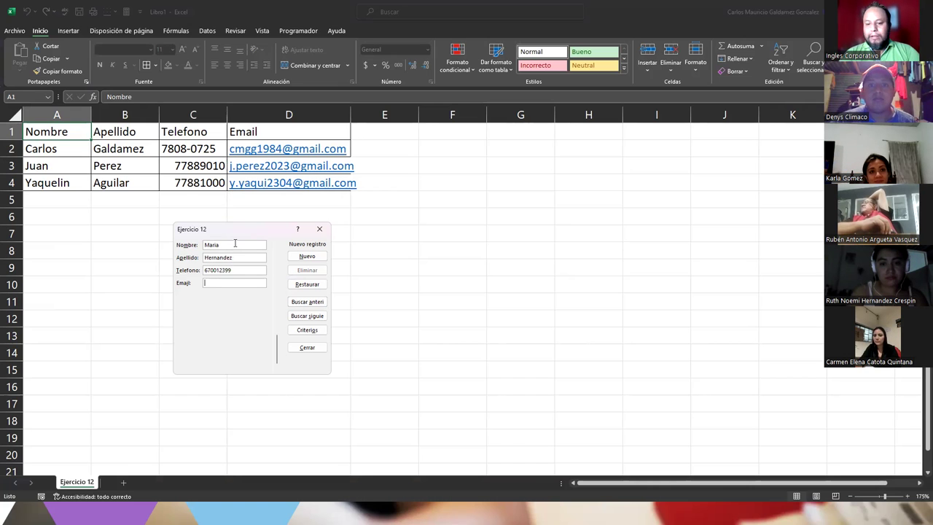
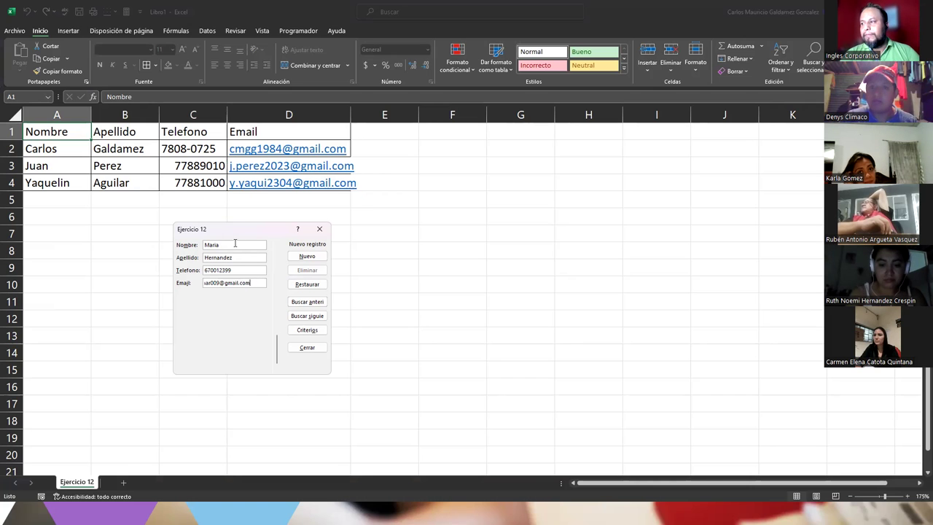
key(Return)
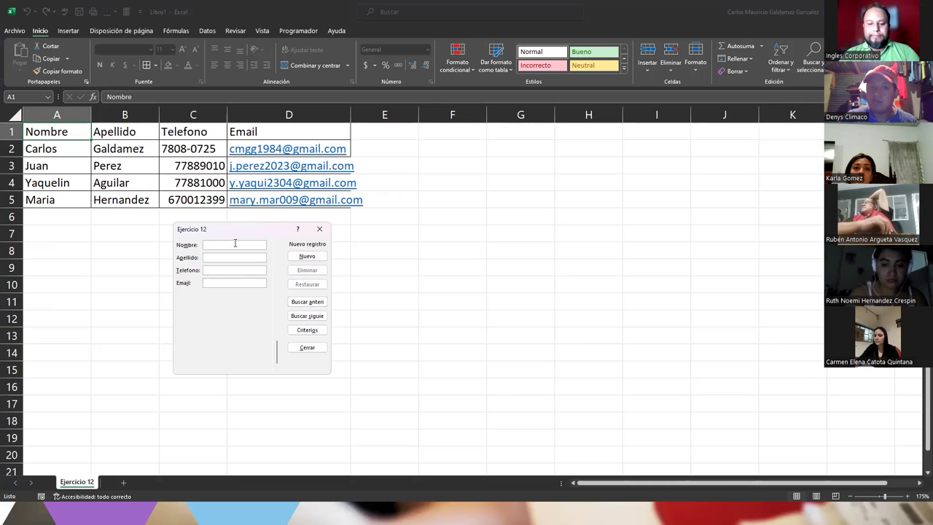
- Enter the sixth contact's name, phone and e-mail, save it as row 6, and close the form
text(steban)
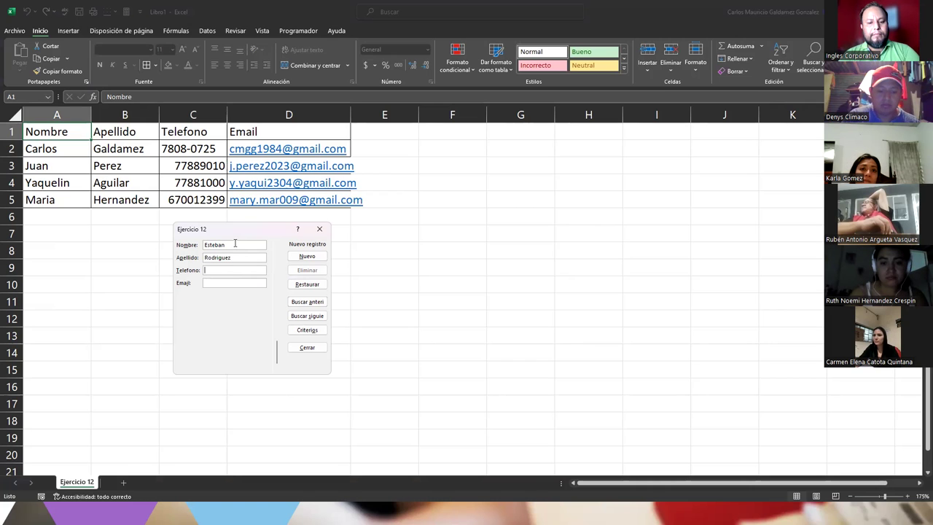
text(90)
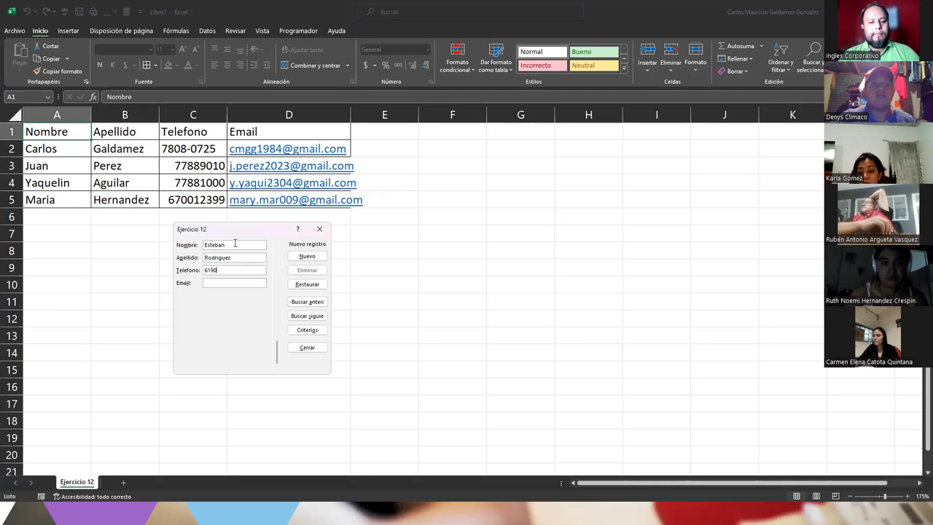
text(344)
key(Tab)
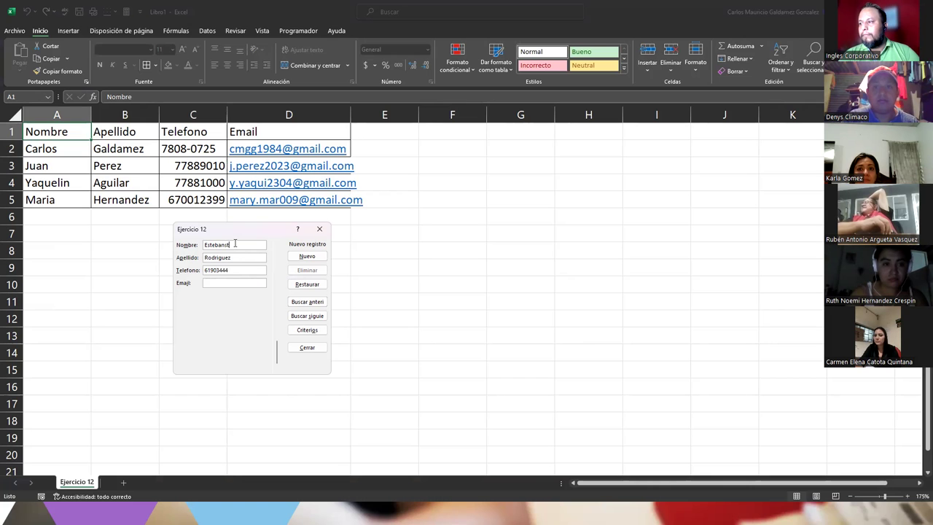
click(227, 283)
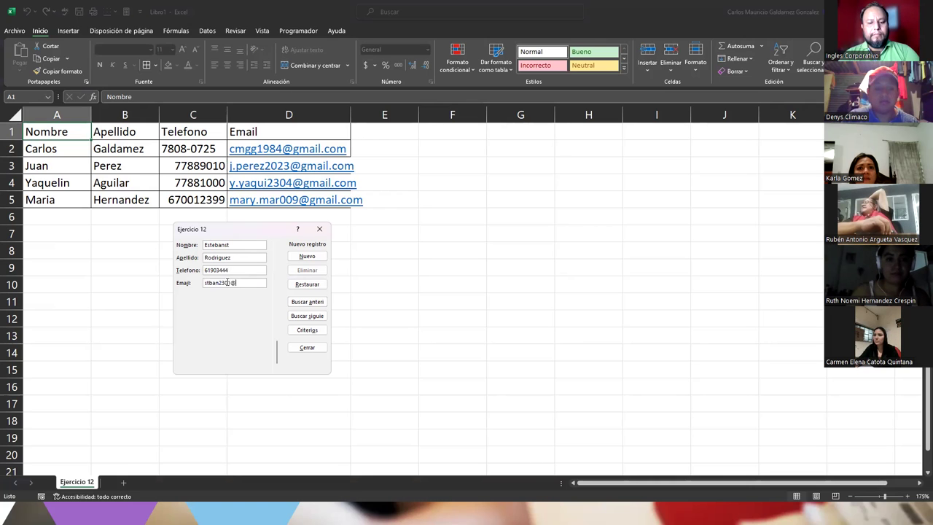
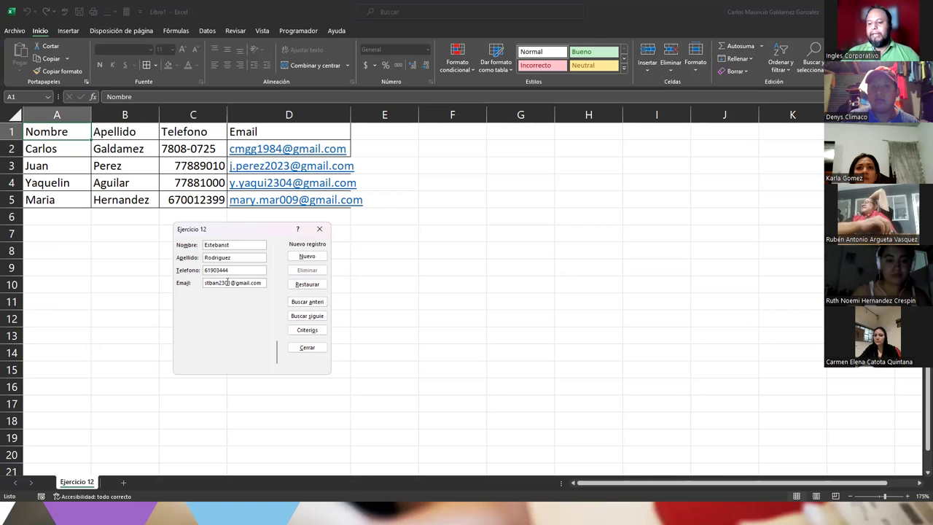
key(Return)
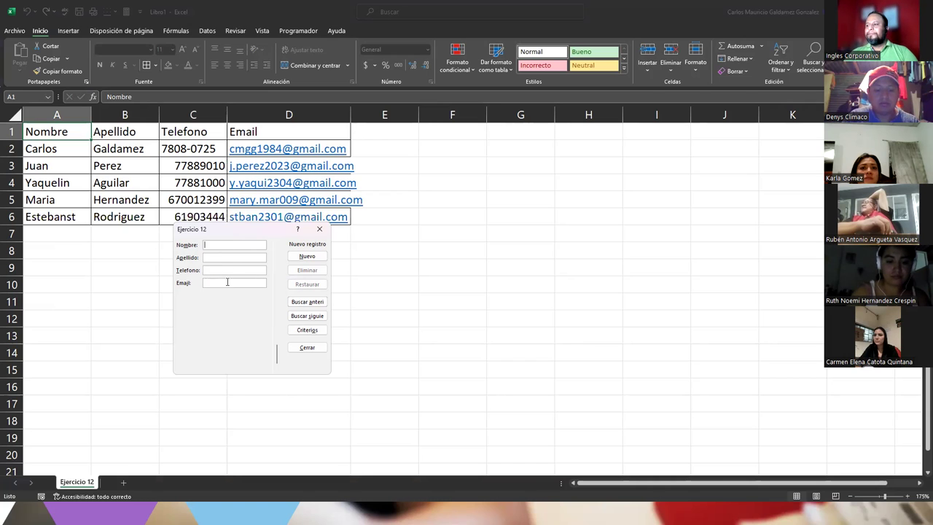
click(295, 352)
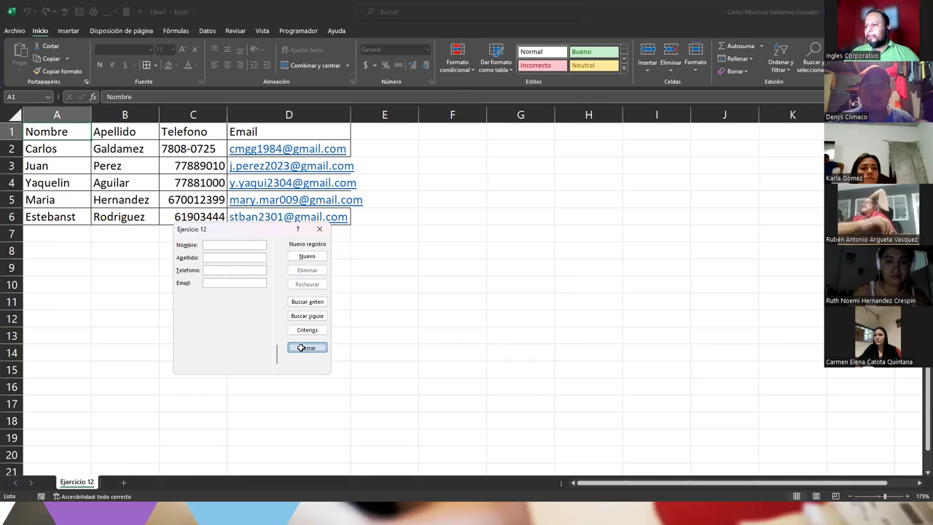
- AutoFit columns D and C, then remove the extra digit in C5 and the hyphen in C2
double_click(350, 114)
double_click(227, 115)
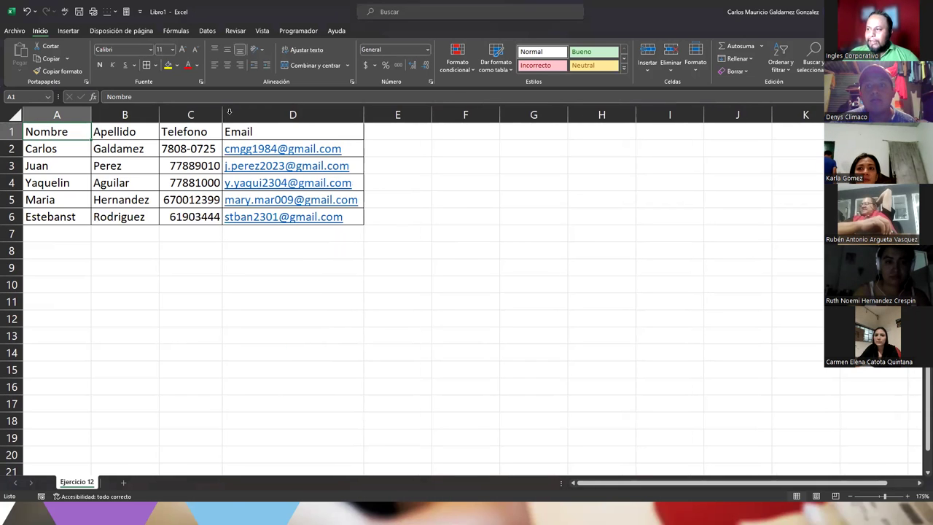
click(191, 148)
double_click(191, 149)
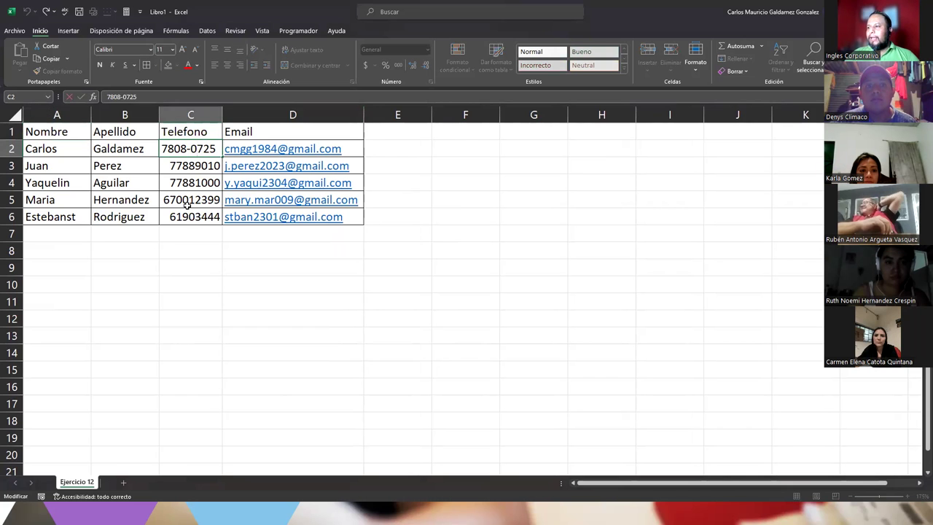
double_click(197, 201)
key(BackSpace)
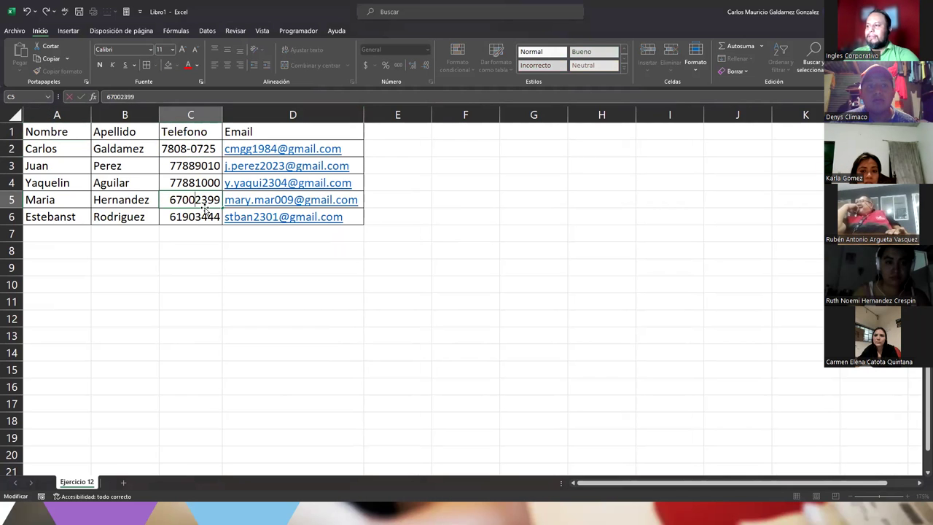
double_click(186, 145)
key(BackSpace)
click(213, 167)
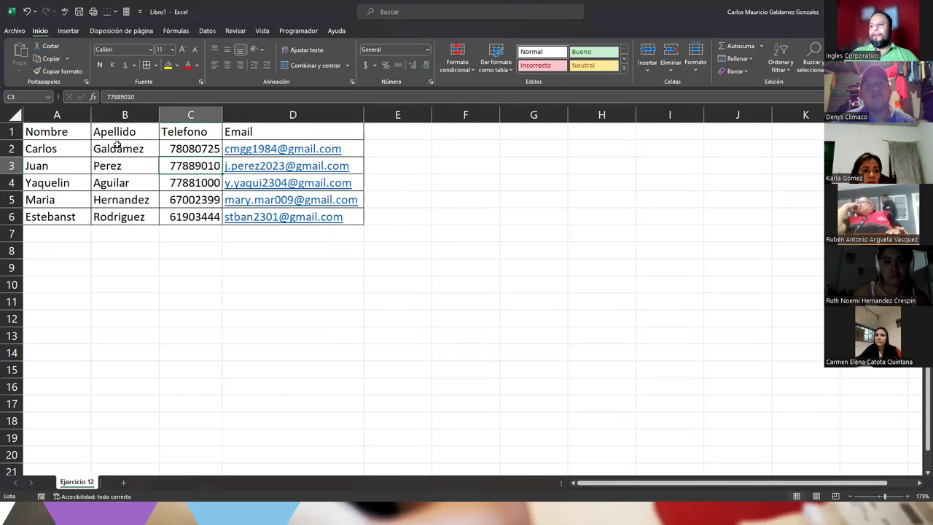
- AutoFit columns A and B and make the A1:D1 header row bold
double_click(91, 114)
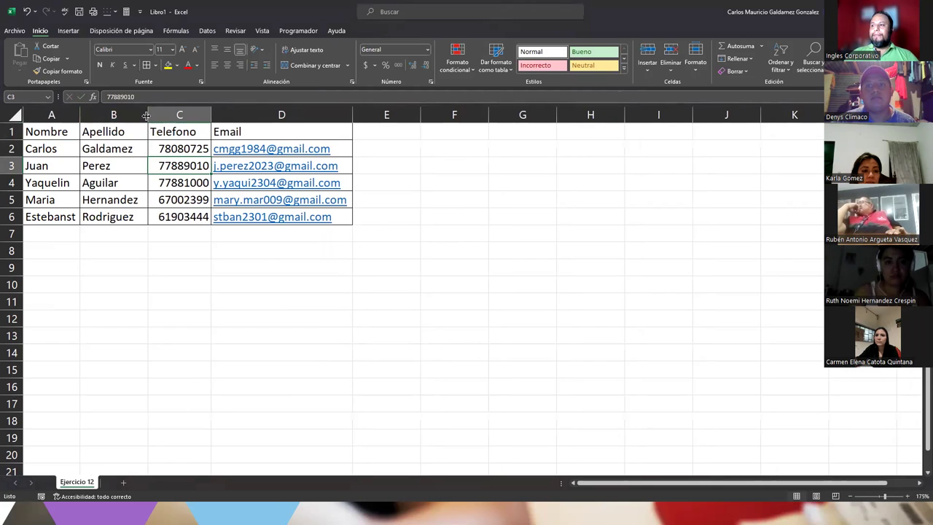
double_click(146, 115)
scroll(94, 226, up, 1)
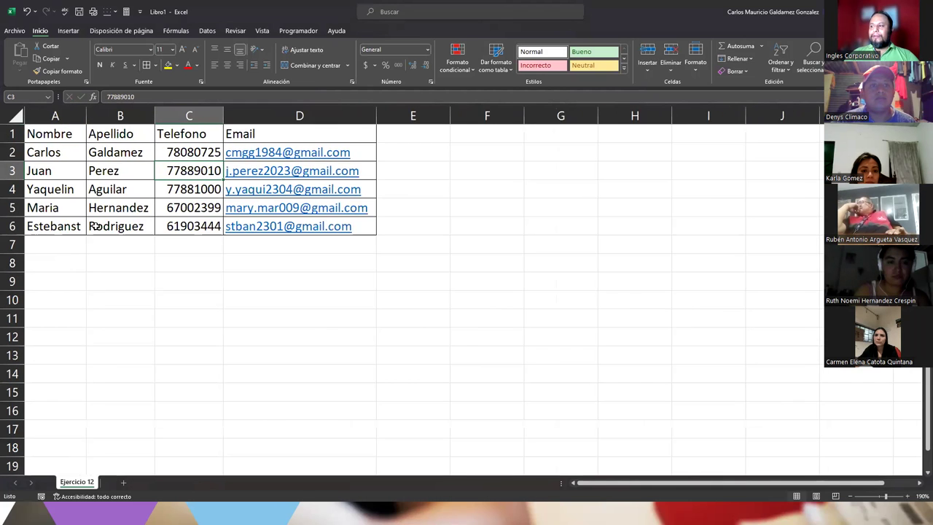
scroll(96, 226, up, 1)
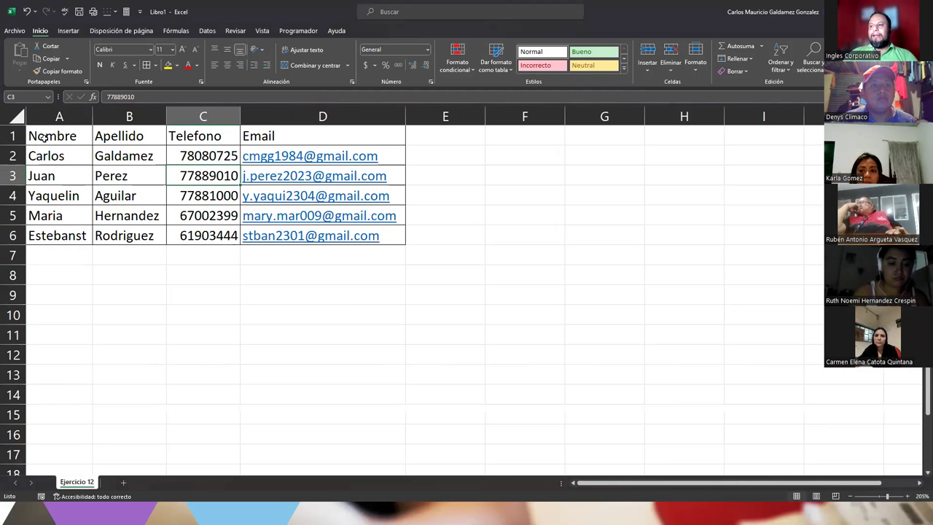
drag(40, 136, 321, 135)
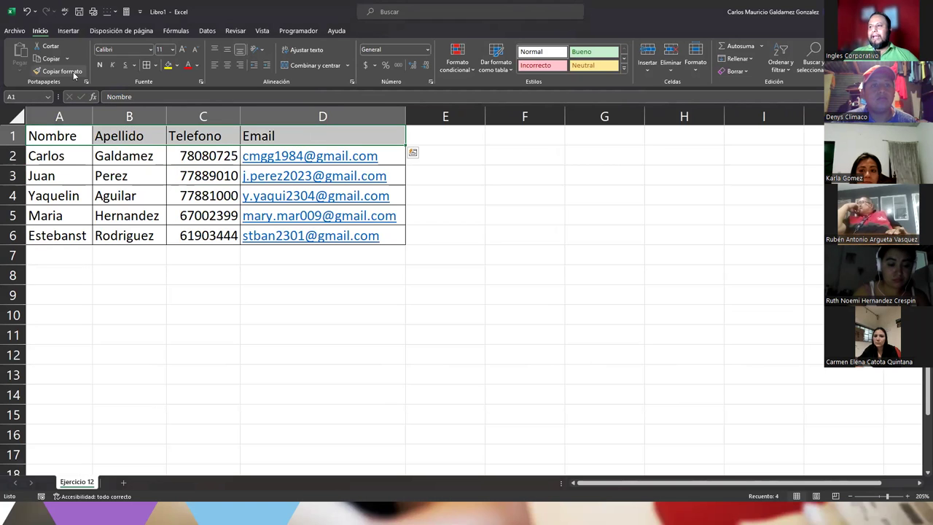
click(99, 64)
click(228, 65)
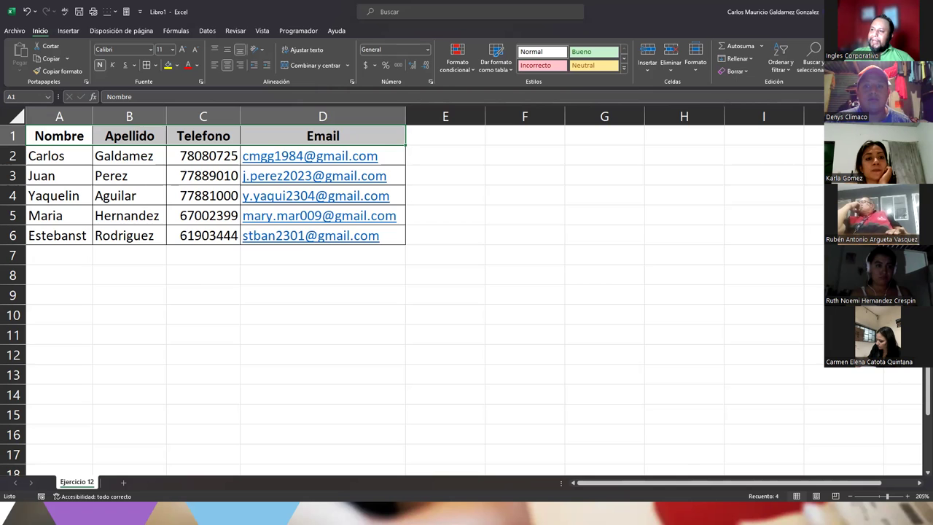
click(49, 143)
click(142, 144)
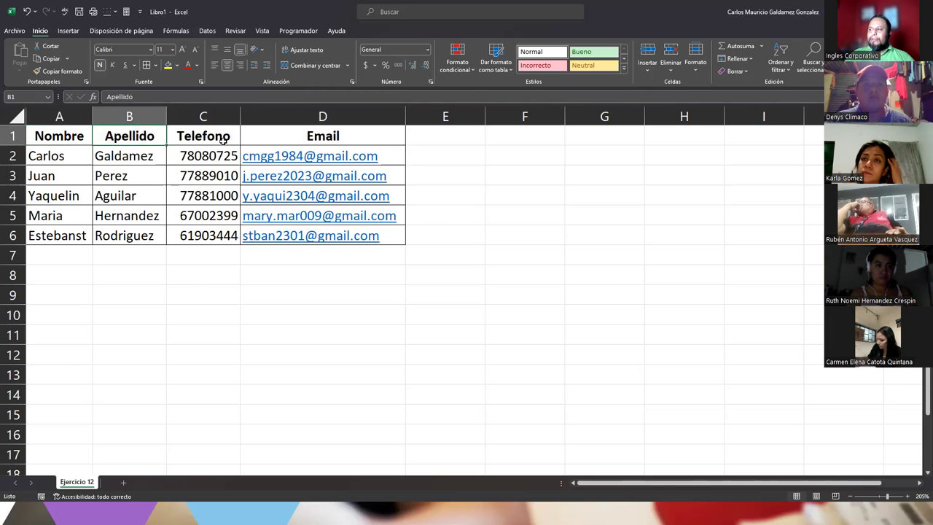
click(222, 140)
scroll(202, 312, down, 5)
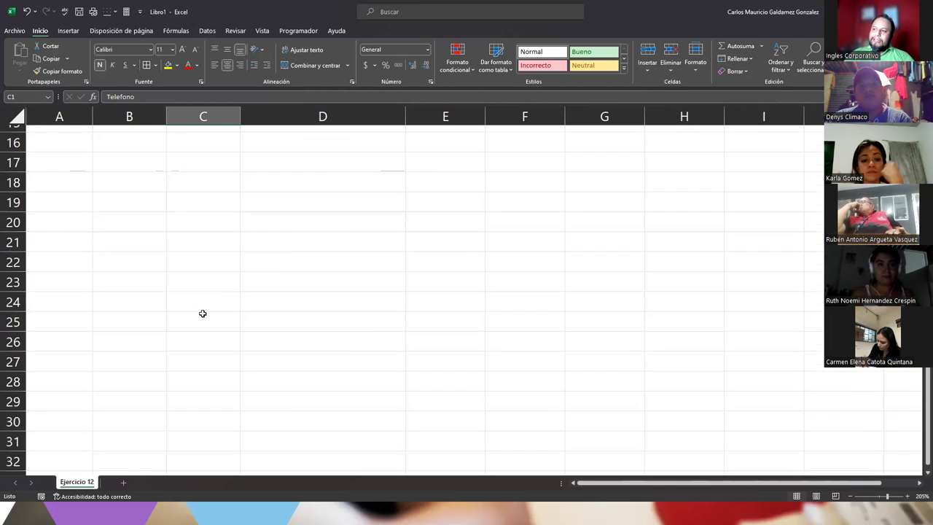
scroll(201, 315, down, 8)
scroll(146, 299, down, 7)
click(80, 286)
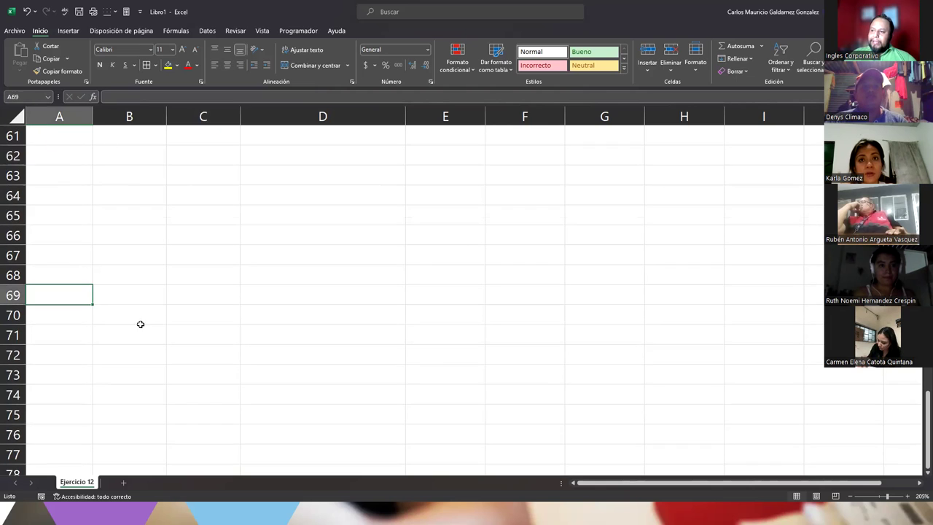
click(67, 407)
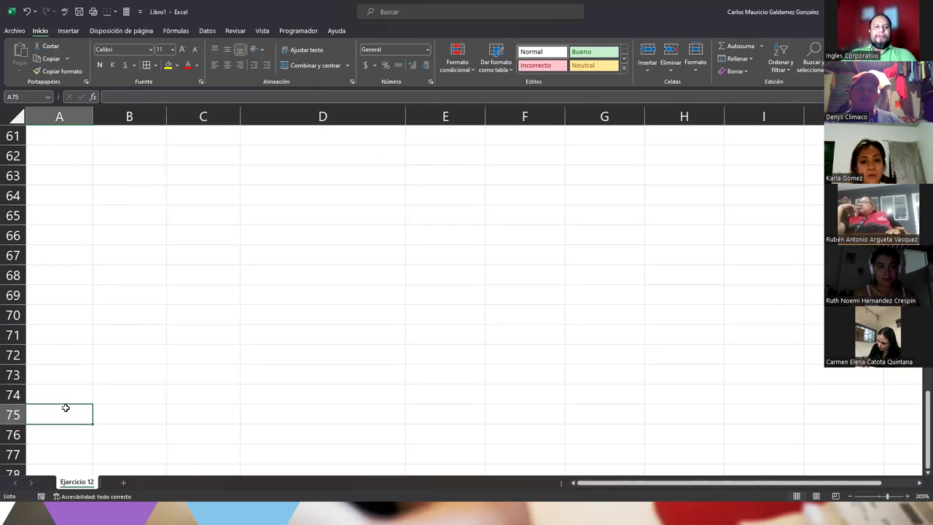
click(39, 380)
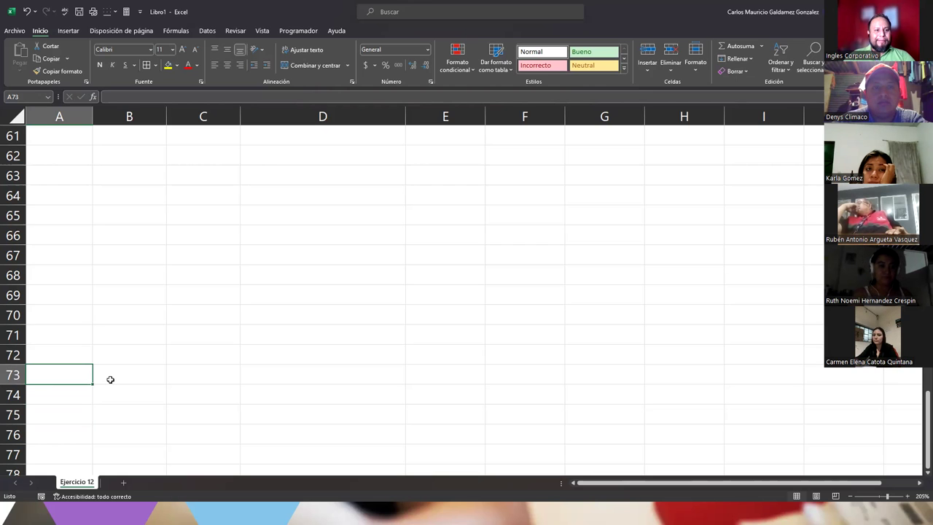
scroll(112, 378, up, 20)
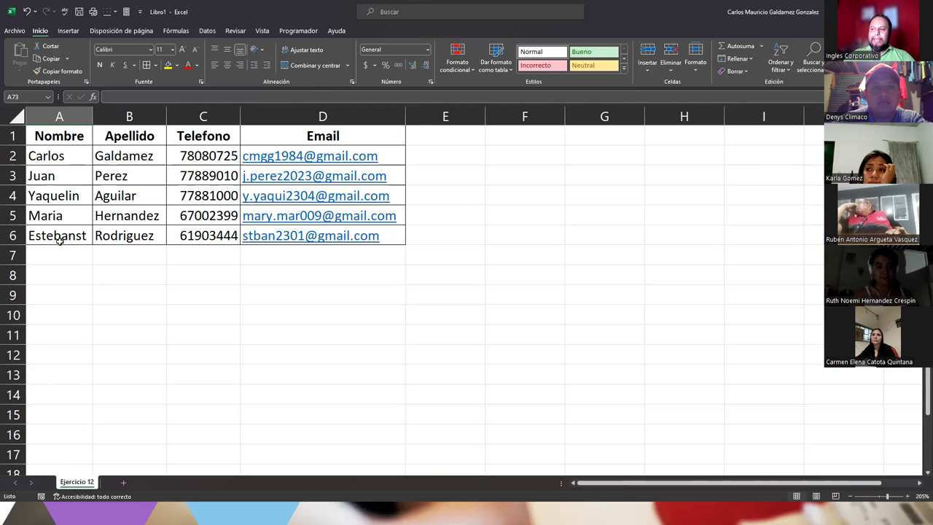
mouse_move(54, 156)
mouse_down()
mouse_move(358, 254)
mouse_move(378, 243)
mouse_up()
scroll(226, 334, down, 8)
scroll(220, 339, down, 6)
scroll(183, 358, down, 6)
click(67, 371)
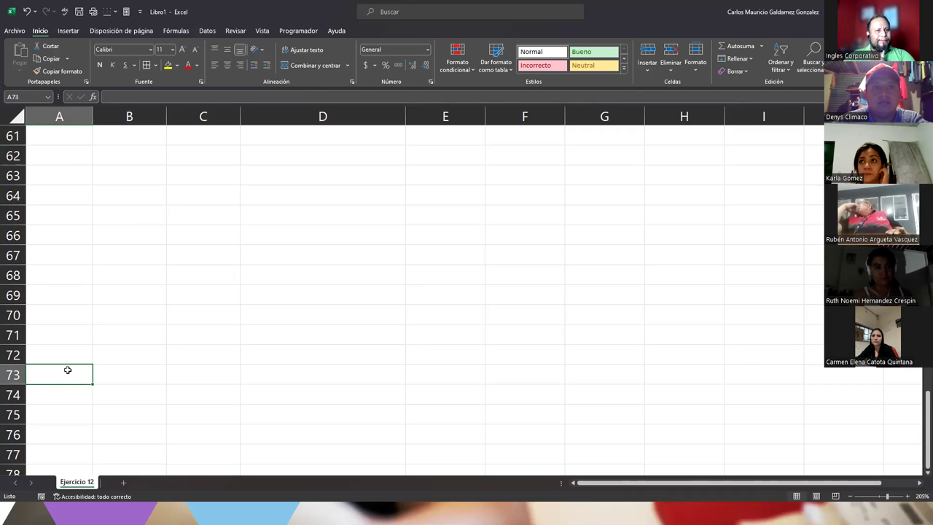
key(ctrl+Home)
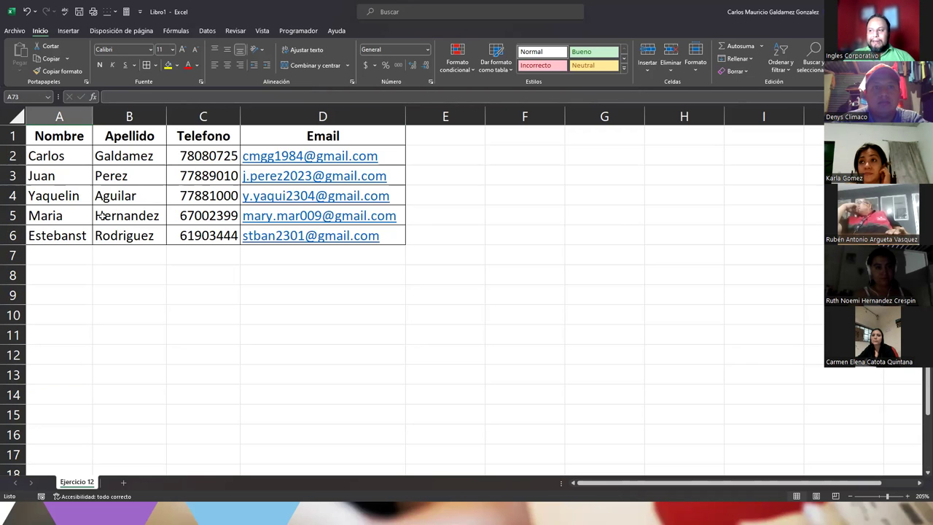
drag(129, 137, 343, 138)
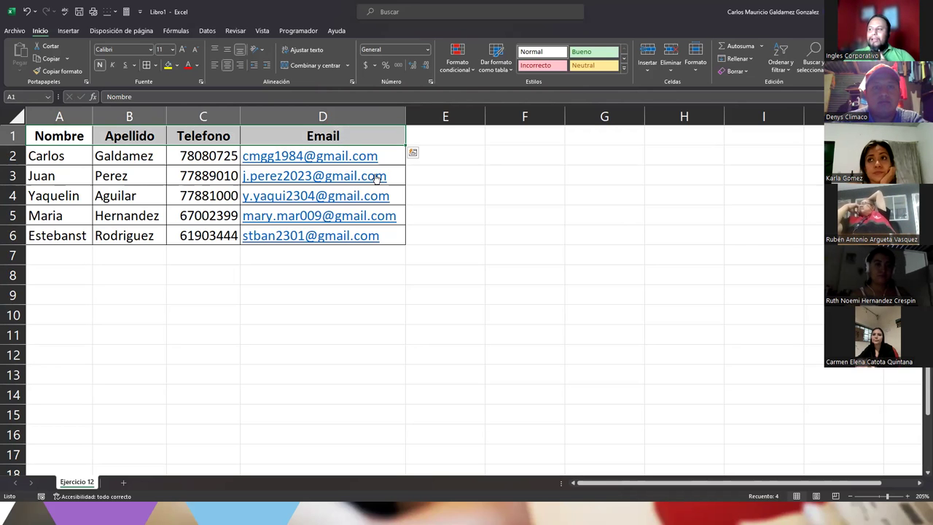
click(54, 138)
key(F2)
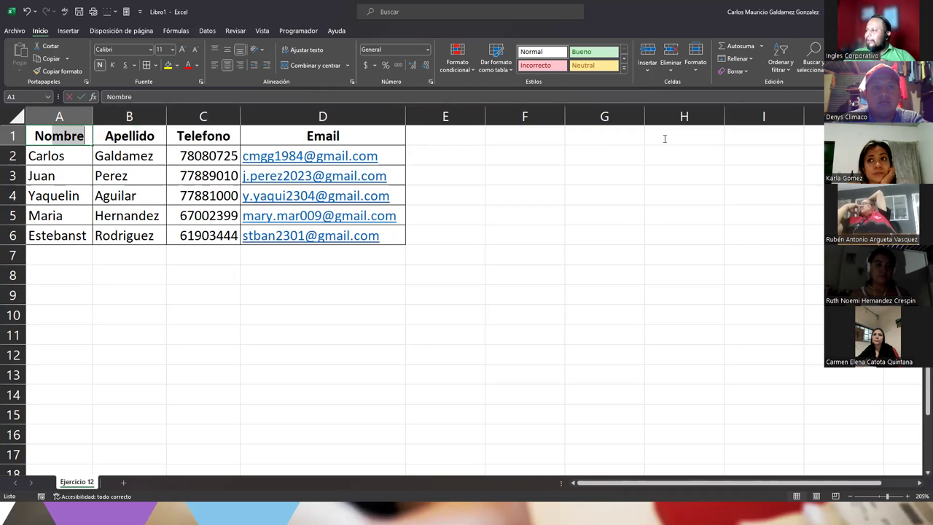
drag(890, 146, 70, 130)
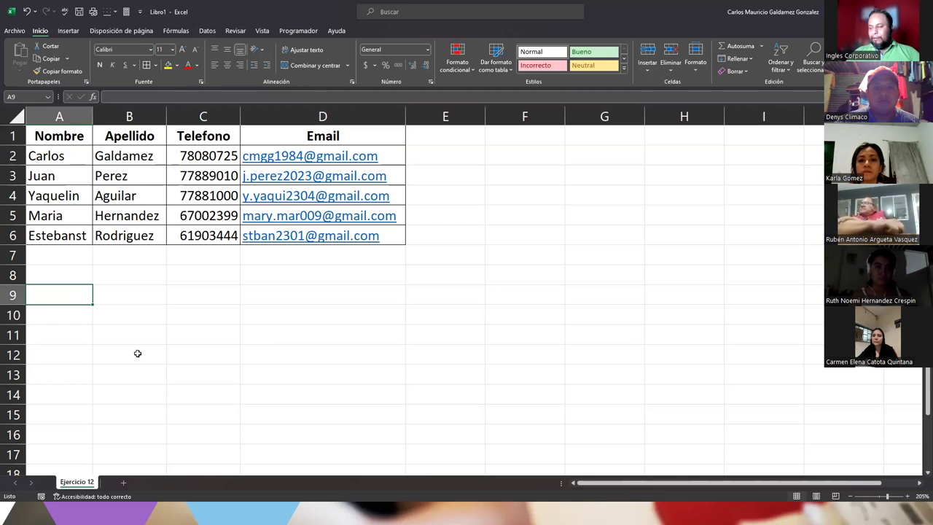
- Enter the headers #, Nombres, Apellidos and Departamento in F1:I1
click(514, 133)
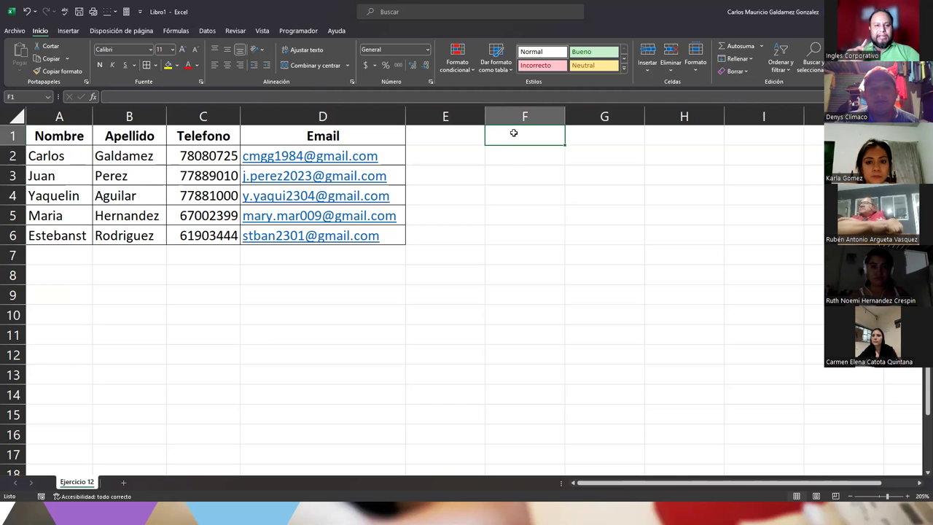
key(Right)
key(Right)
key(Right)
key(Right)
key(Right)
key(Right)
key(Right)
key(Right)
key(Right)
key(Left)
key(Left)
key(Left)
key(Left)
key(Left)
key(Left)
text(#)
key(Tab)
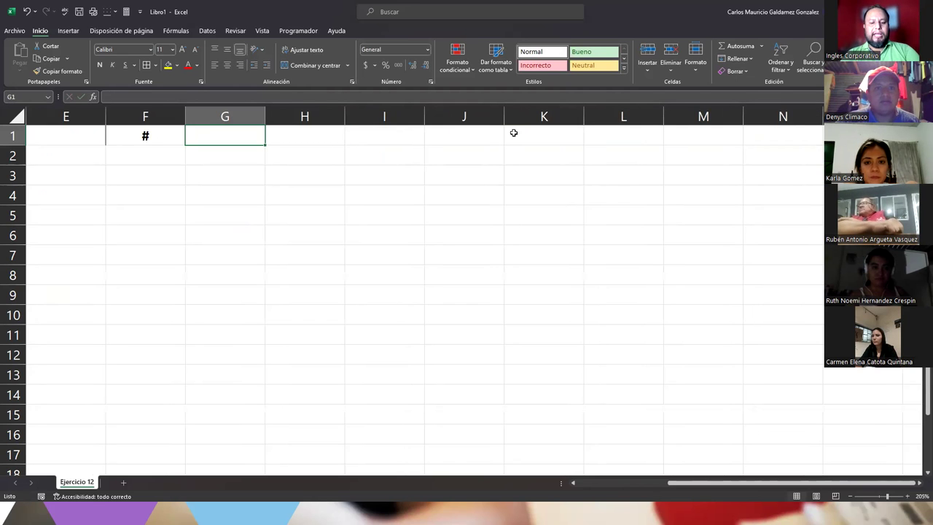
text(Nombres)
key(Tab)
text(Apellidos)
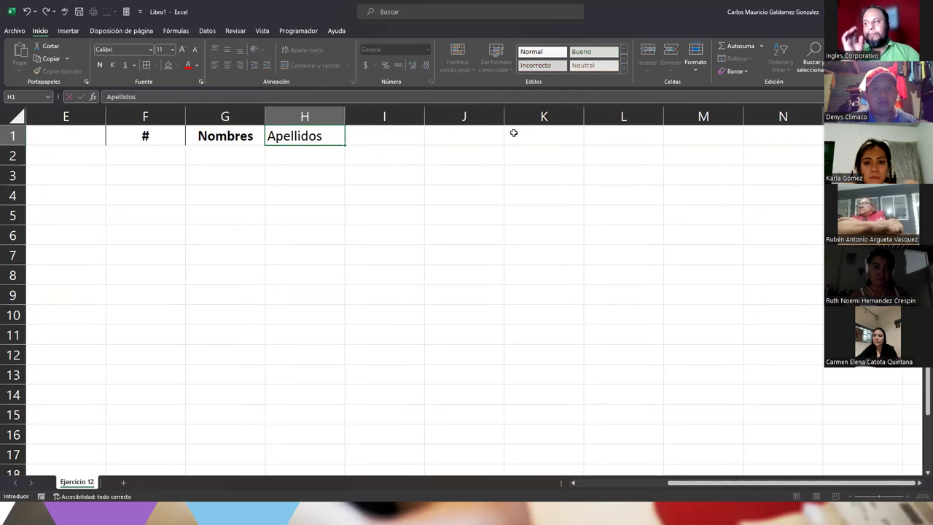
key(Tab)
text(Departamento)
key(Tab)
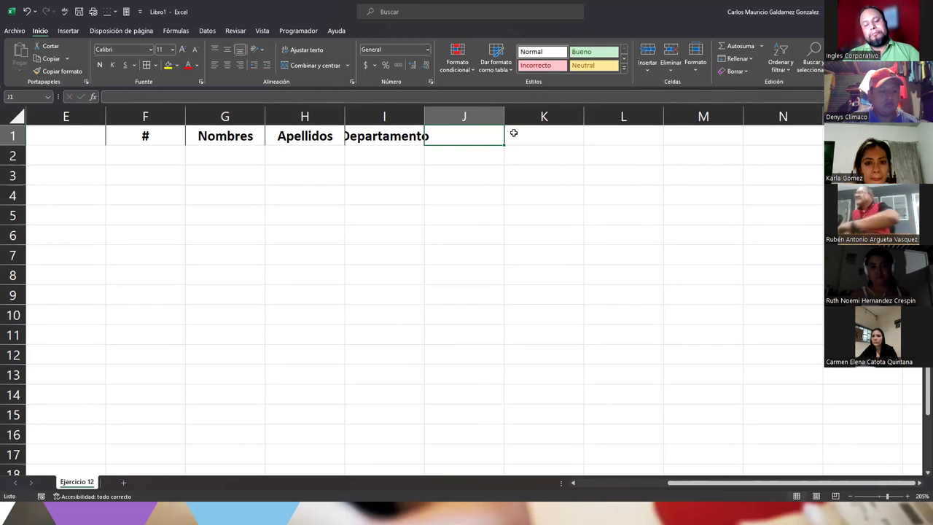
- Continue the header row with Sueldo, ISSS, RENTA and Sueldo Total in J1:M1
text(Sueldo)
key(Tab)
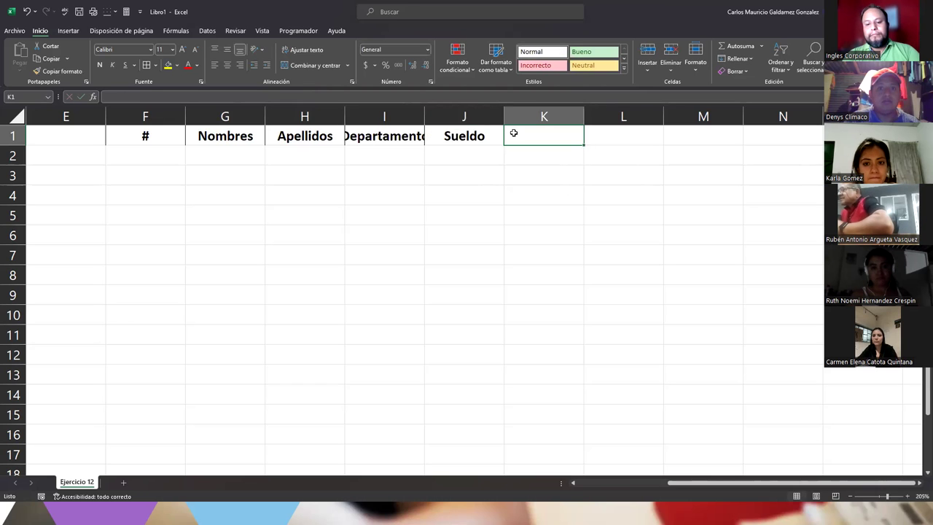
text(ISS)
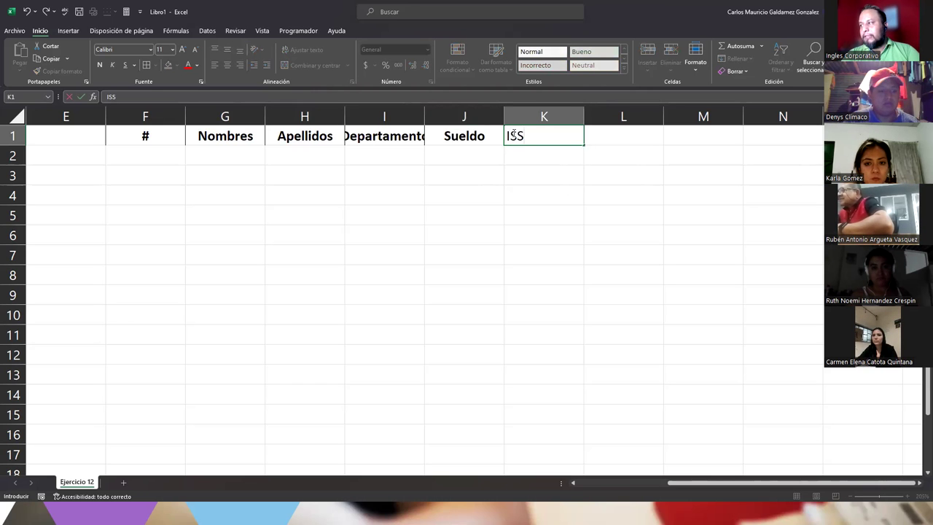
text(S)
key(Tab)
text(REN)
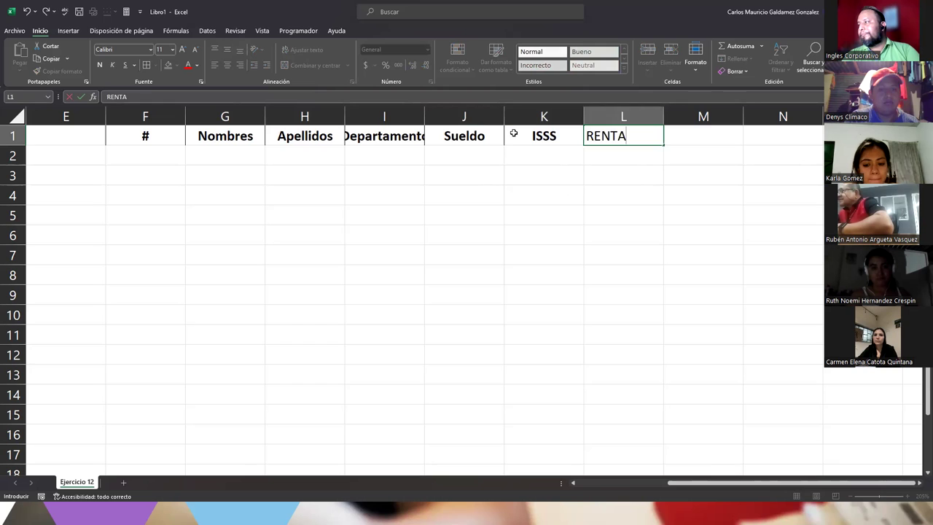
key(Tab)
text(Sueldo Total)
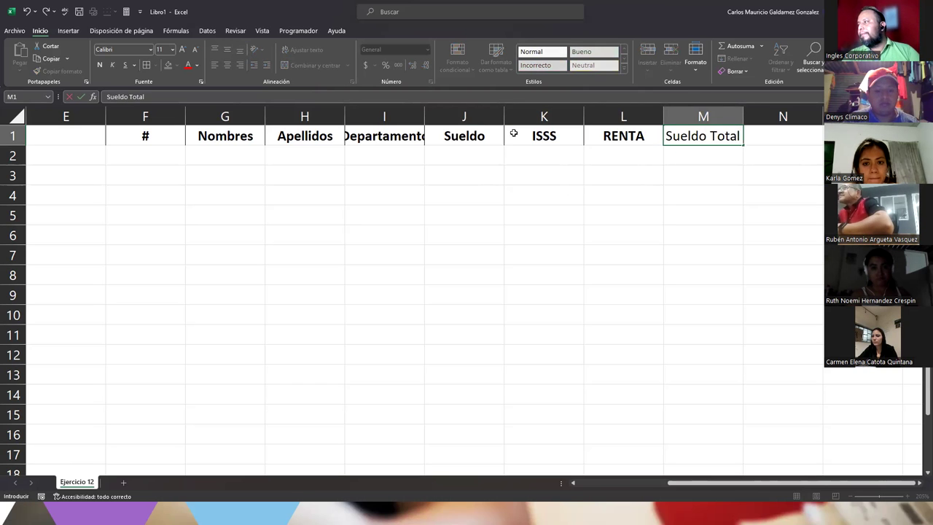
key(Return)
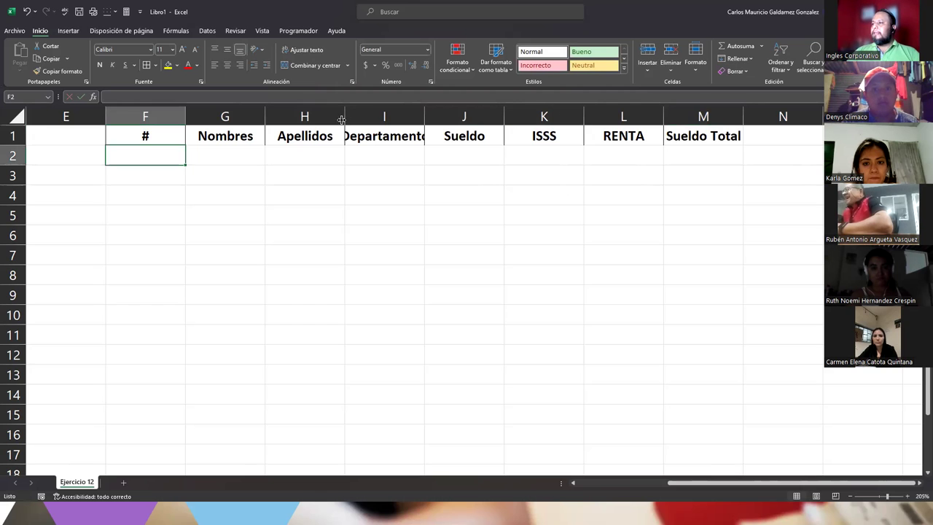
- Resize columns H and I to fit, then apply All Borders to F1:M2
drag(344, 116, 331, 117)
drag(411, 117, 427, 116)
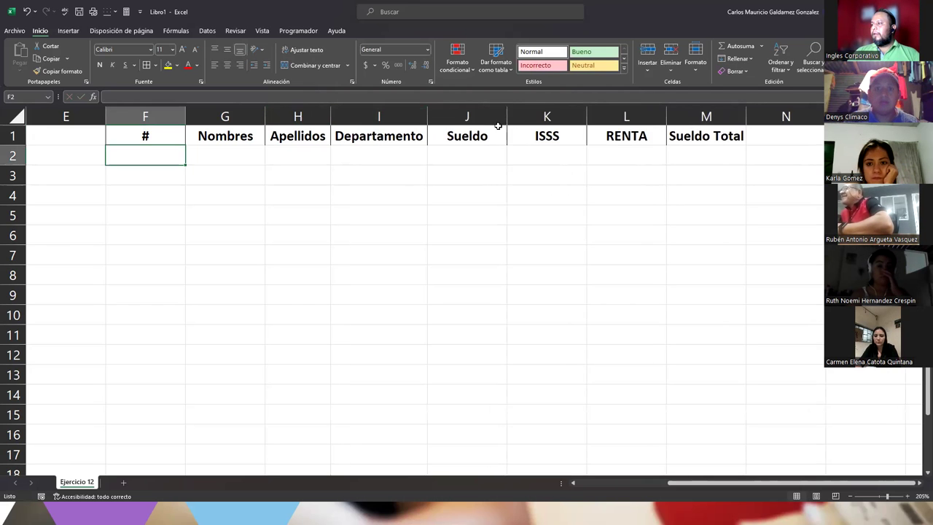
click(159, 138)
drag(346, 139, 729, 153)
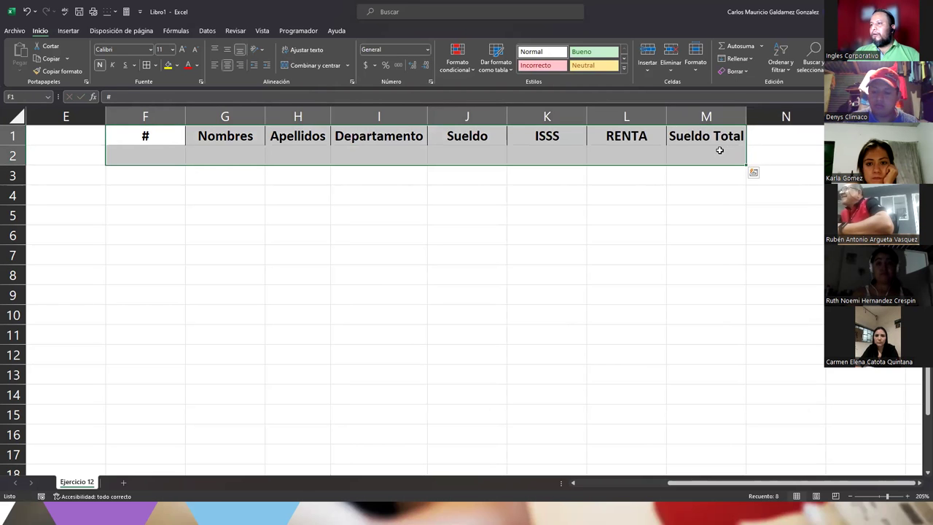
click(148, 64)
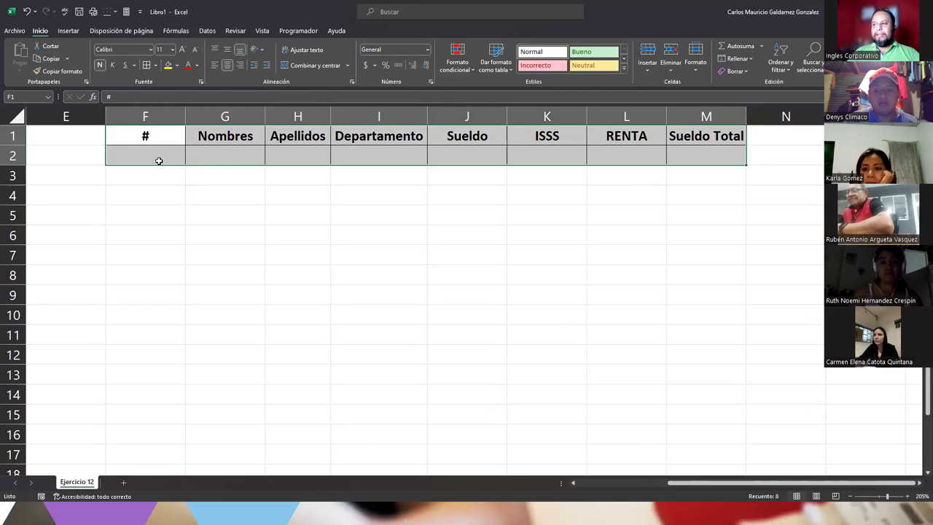
click(157, 143)
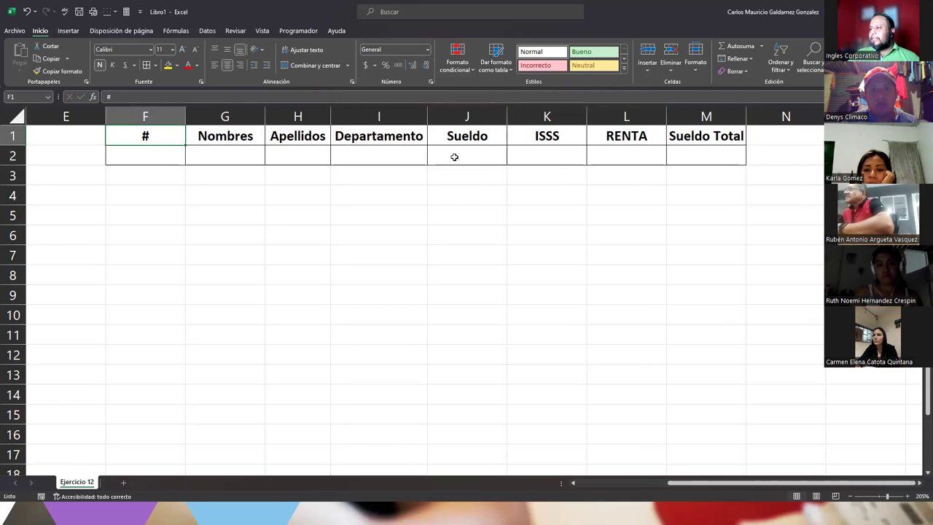
- Apply Accounting number format to the money cells J2:M2
drag(455, 156, 685, 157)
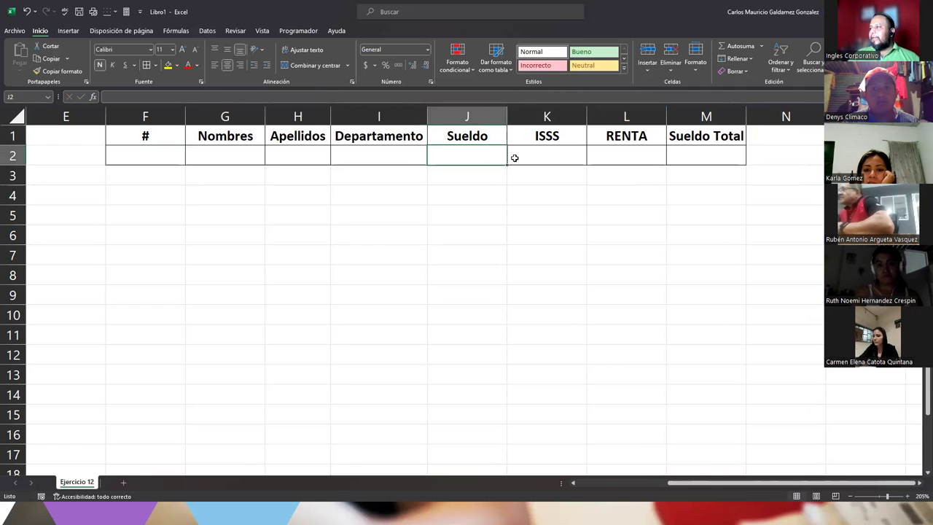
click(367, 66)
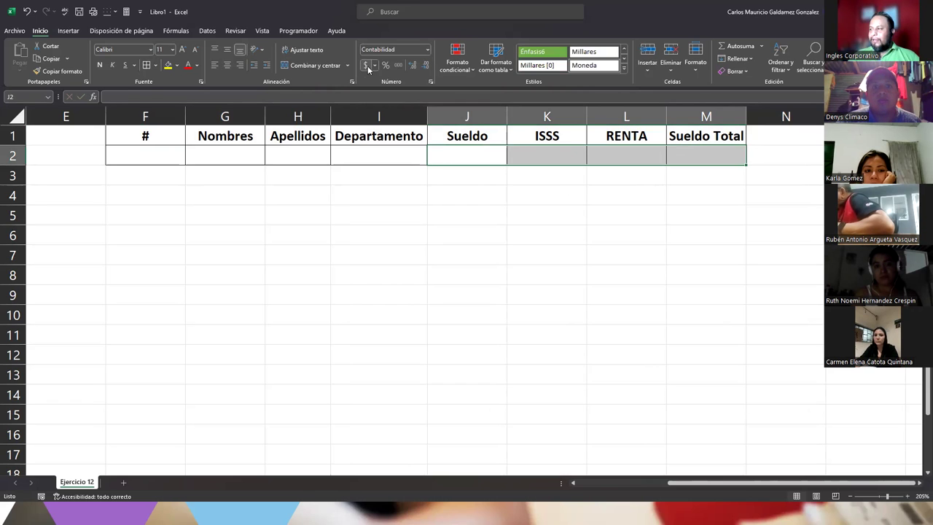
drag(468, 156, 713, 155)
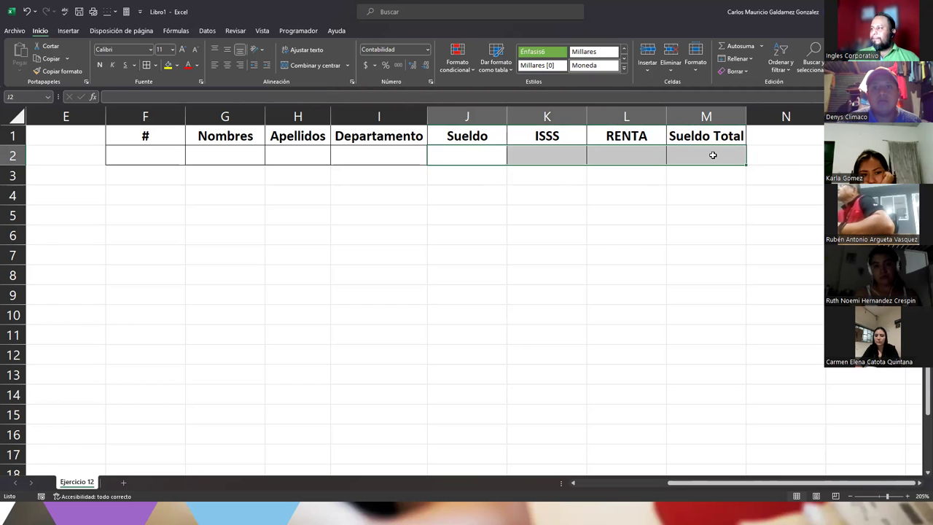
- Enter the ISSS formula =J2*3% in K2
click(546, 153)
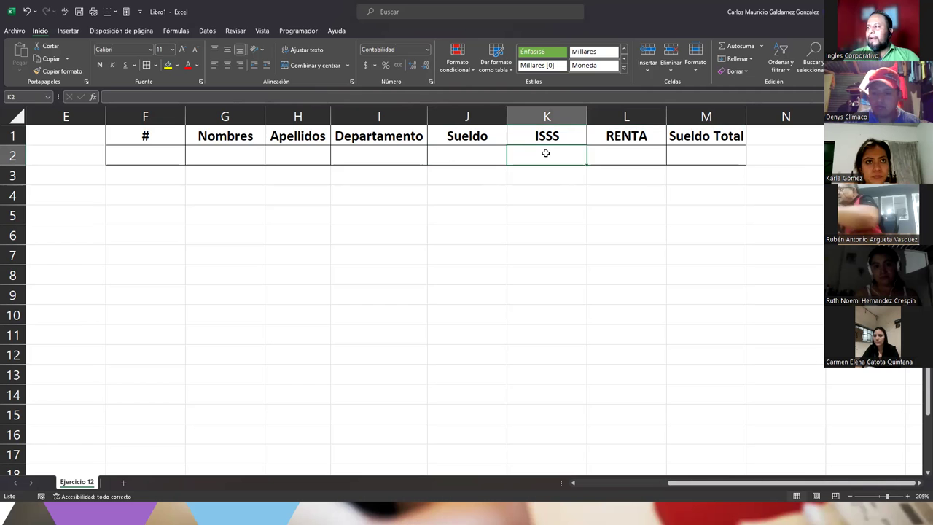
text(=)
key(Left)
text(*3)
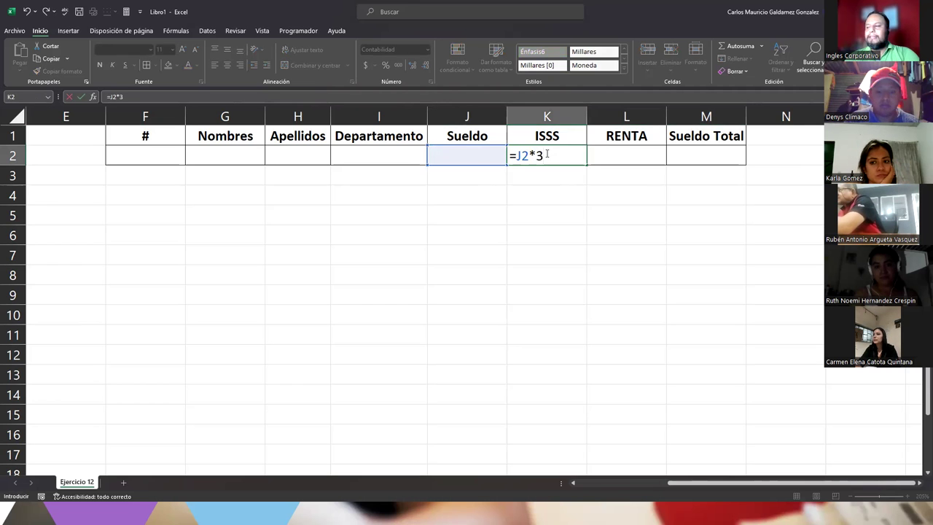
key(Tab)
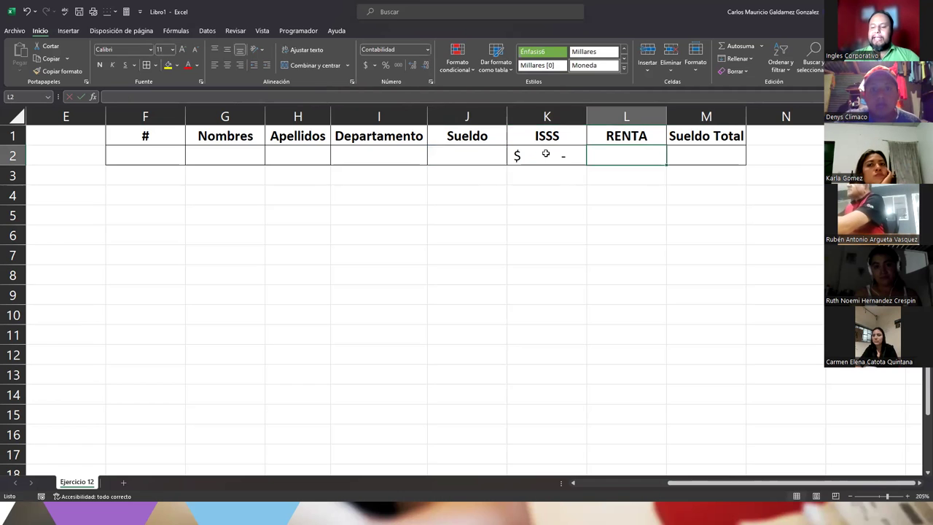
- Enter the RENTA formula =J2*10% in L2
text(=)
key(Left)
key(Left)
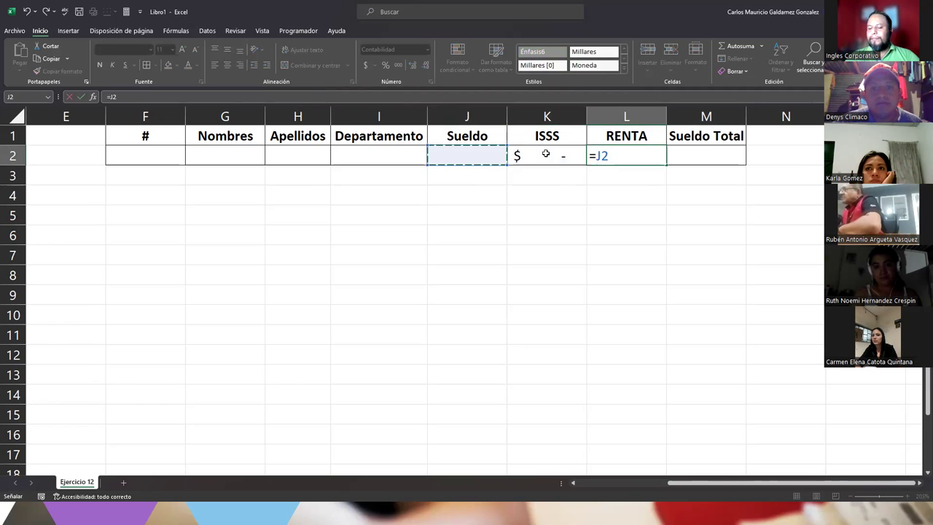
text(*)
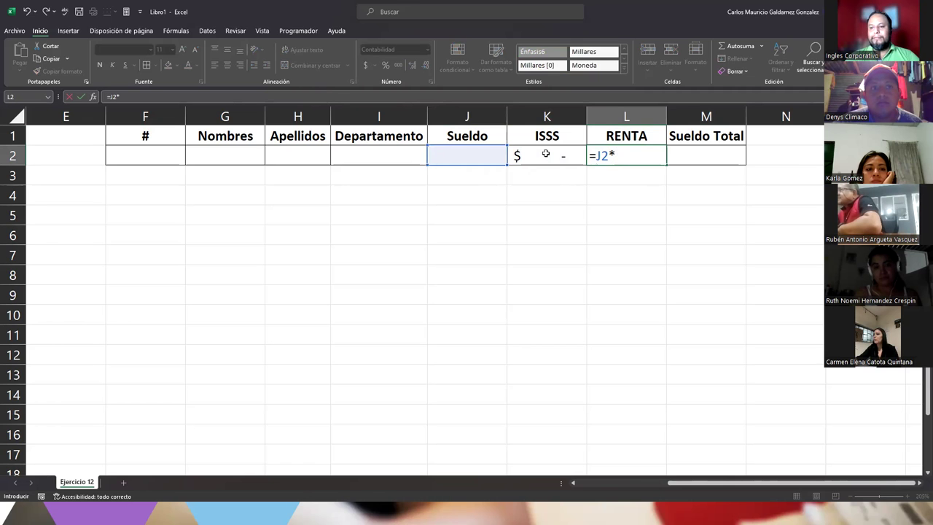
text(105)
key(BackSpace)
text(%)
key(Tab)
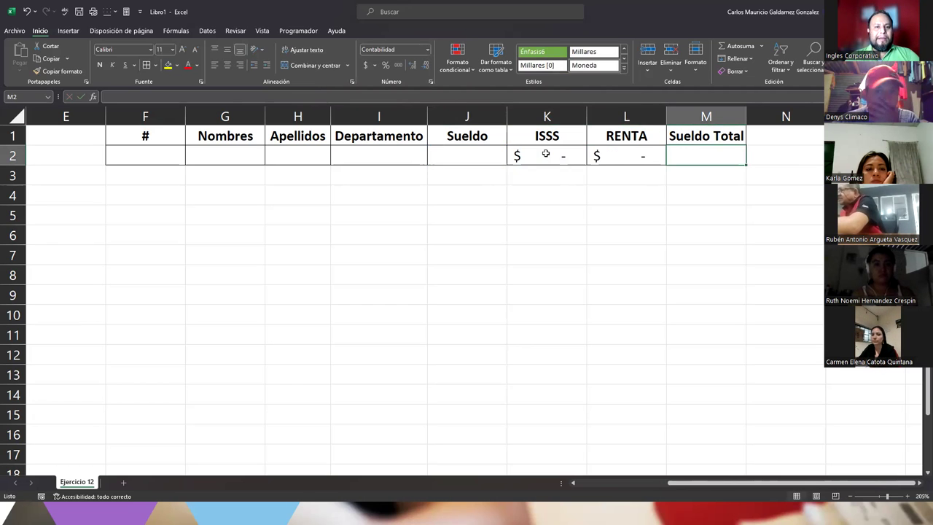
- Enter the Sueldo Total formula =J2-K2-L2 in M2
text(=)
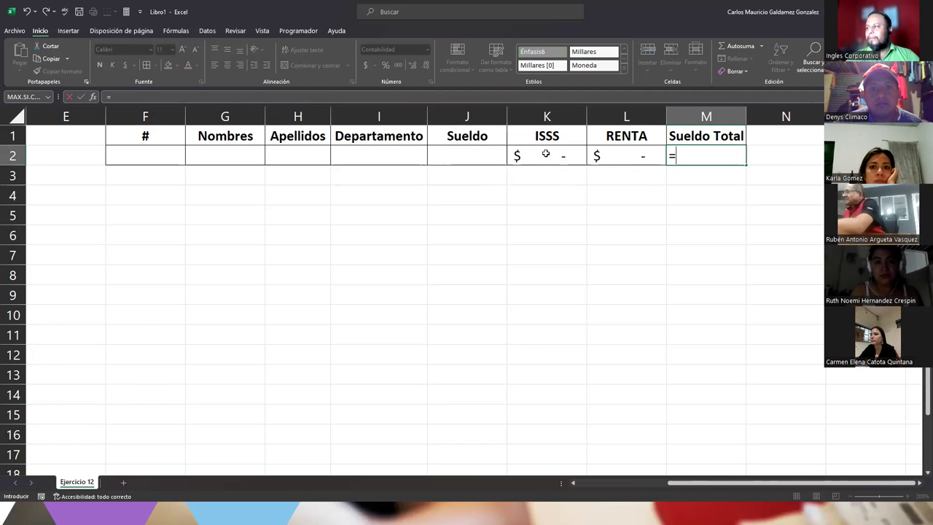
key(Left)
key(Left)
key(Left)
text(-)
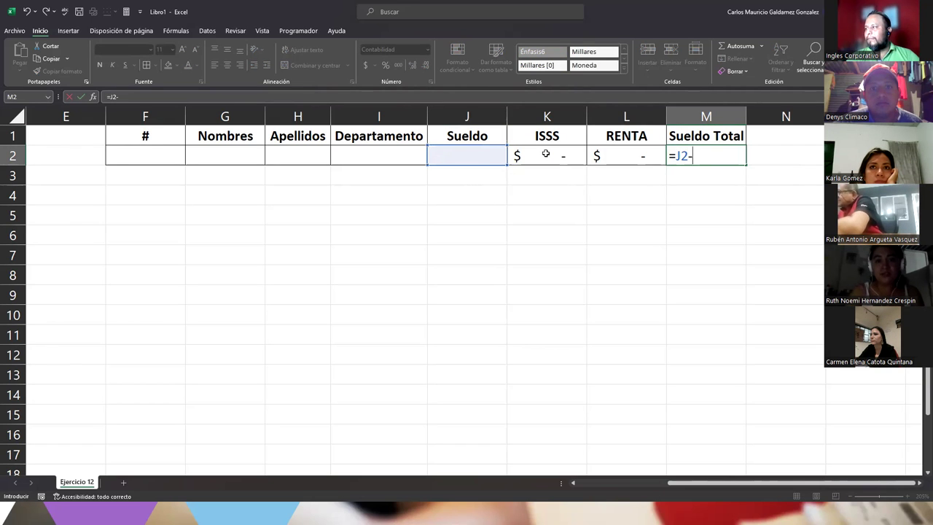
key(Left)
key(Left)
text(-)
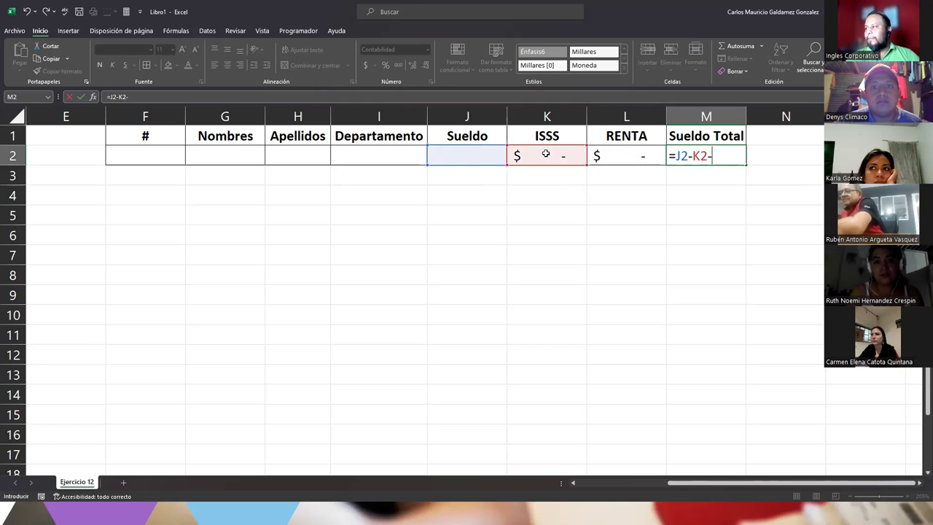
key(Left)
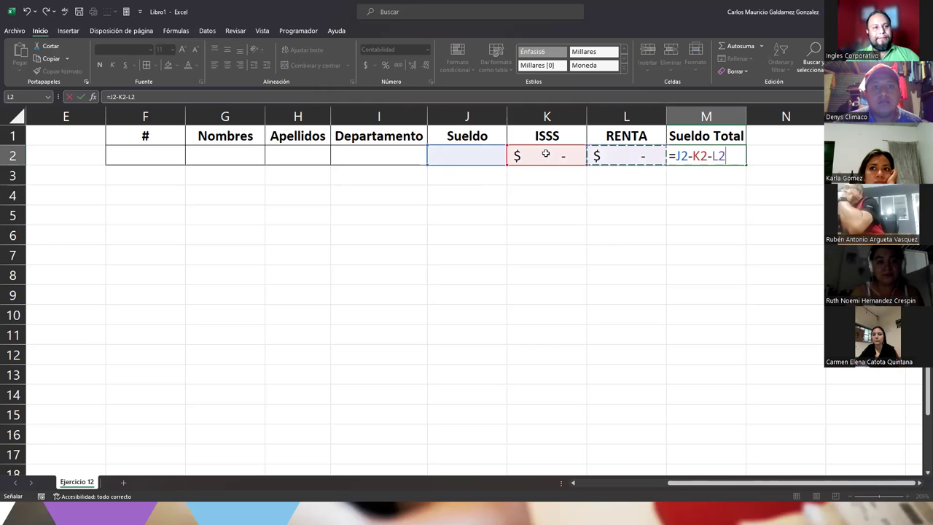
key(Return)
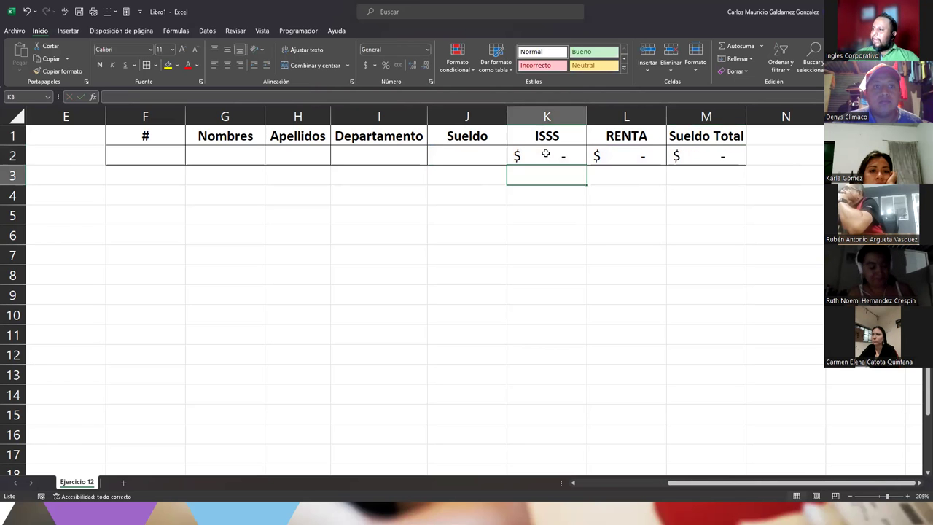
- Check the row-2 calculated and input ranges, then select I1 and open the data form with Alt+7
drag(545, 154, 693, 153)
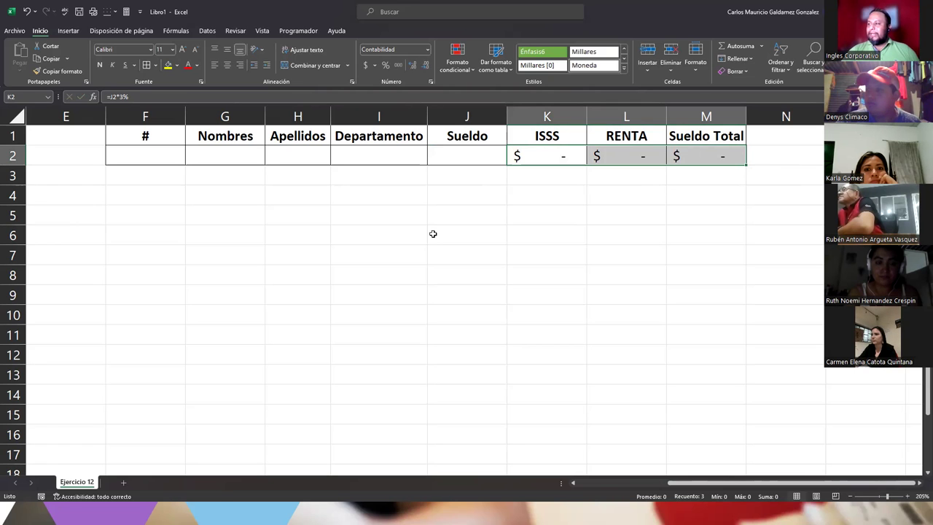
click(452, 160)
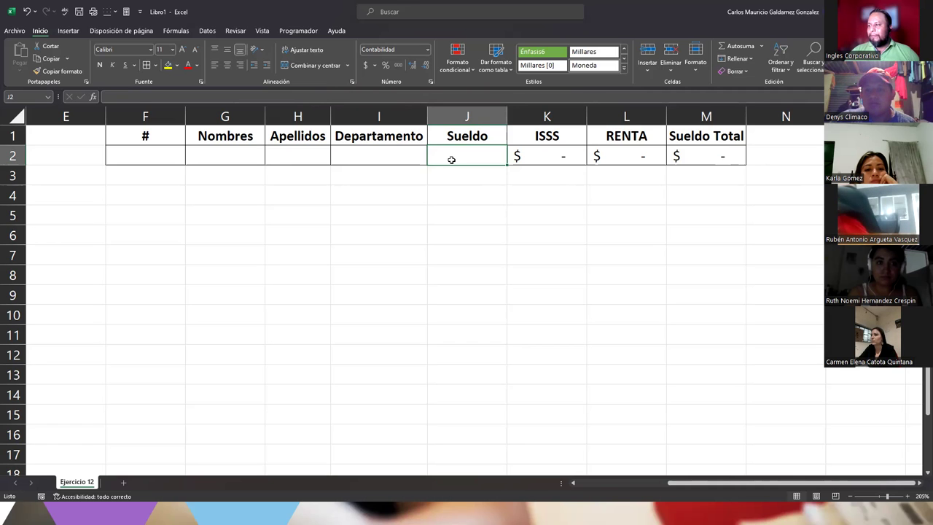
drag(527, 156, 703, 156)
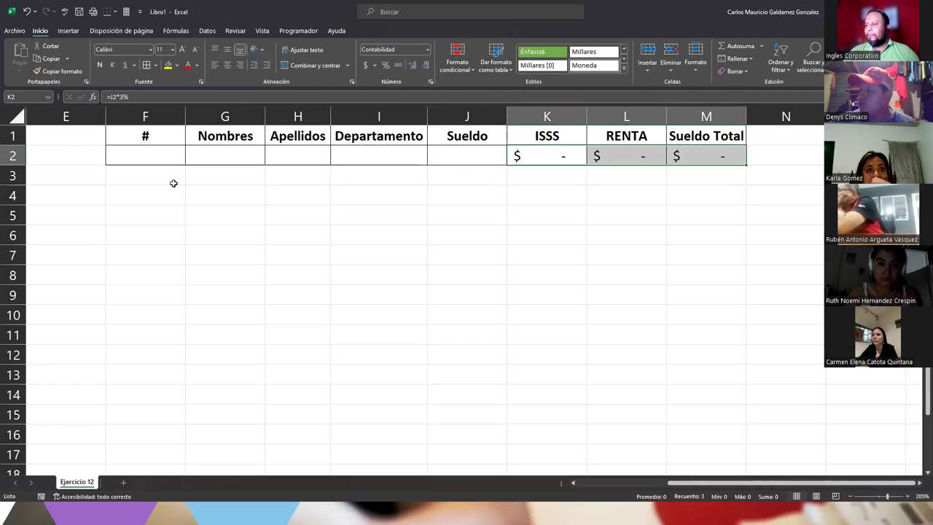
drag(146, 161, 323, 160)
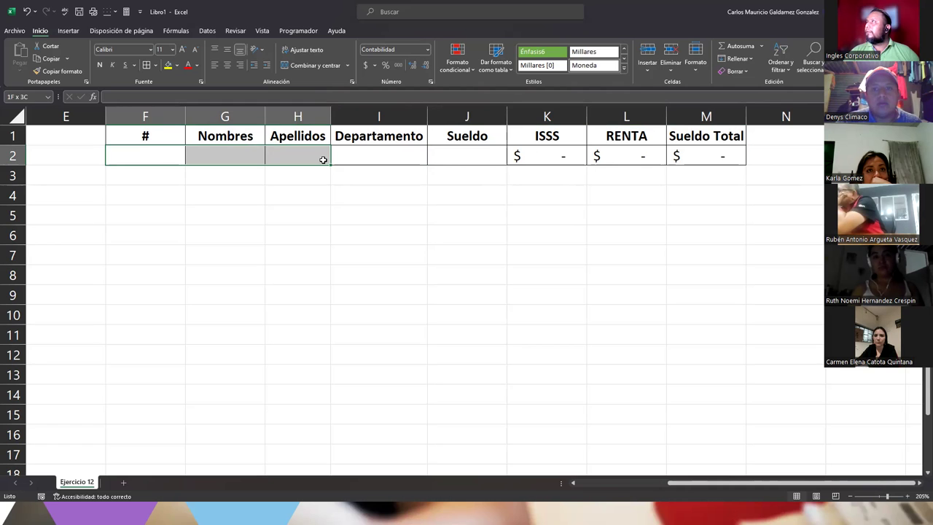
drag(323, 160, 323, 160)
click(323, 159)
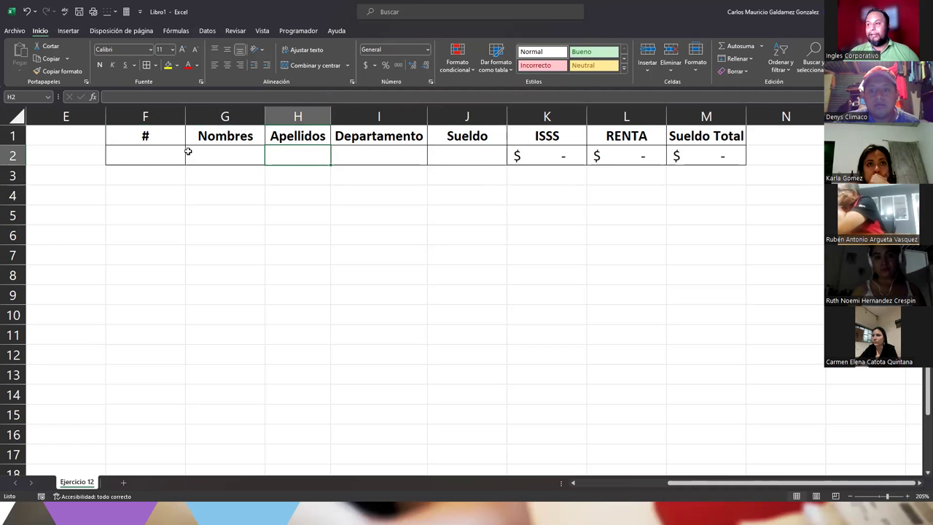
drag(146, 156, 690, 156)
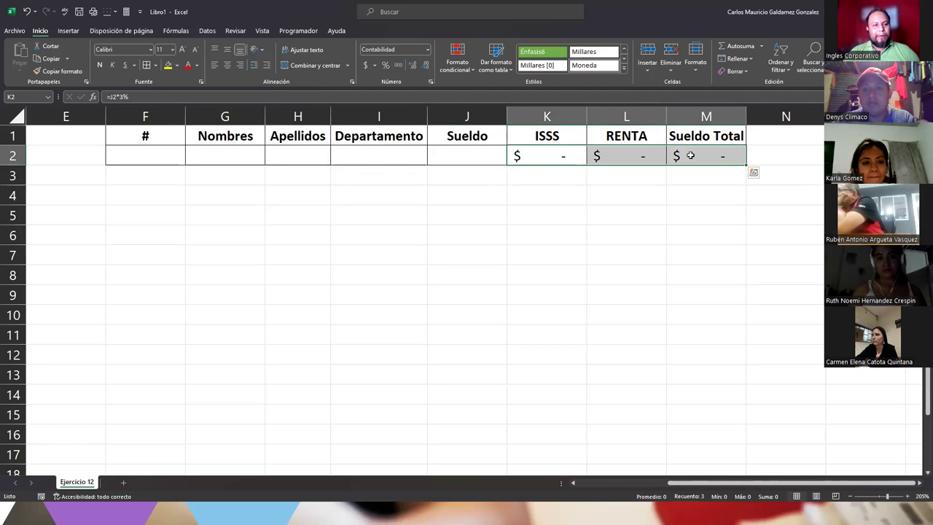
click(340, 140)
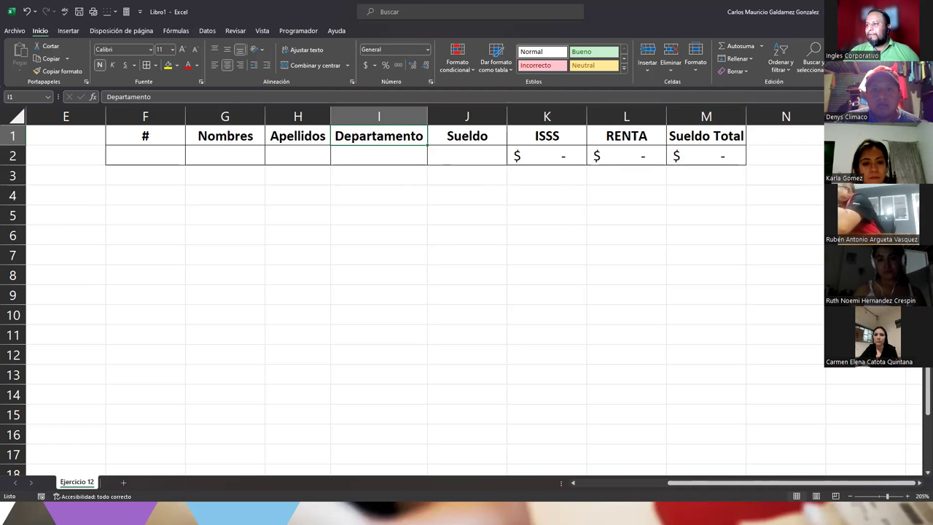
key(alt+7)
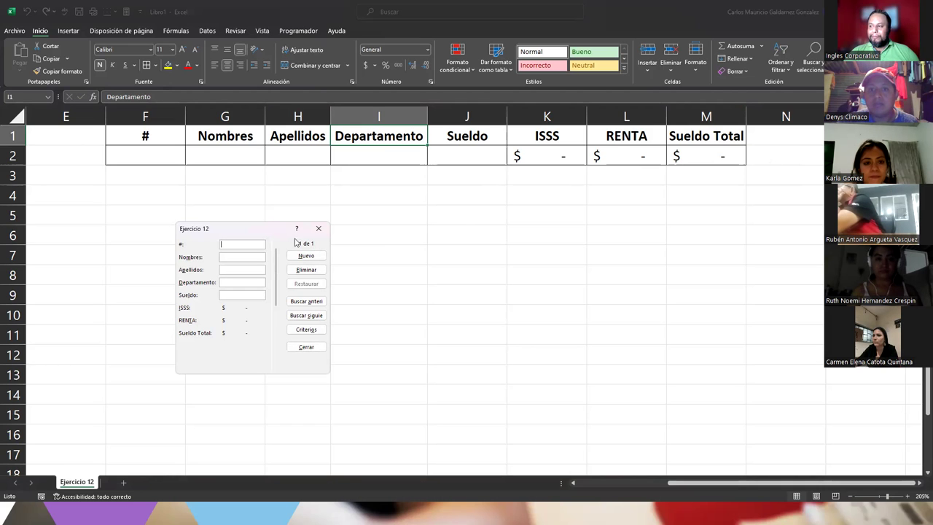
- Fill the first employee's surname, department Tutores and salary 800, and add the record
drag(274, 232, 437, 191)
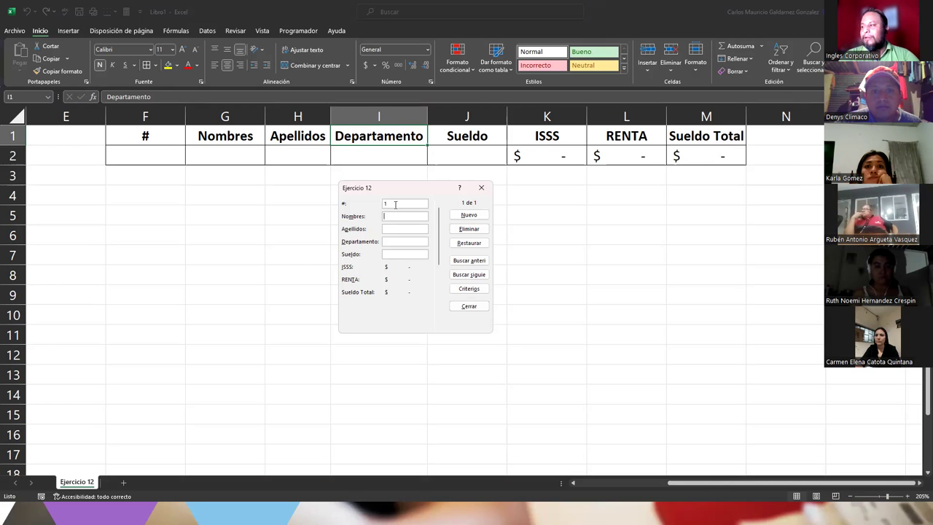
text(Carlos Mauricio)
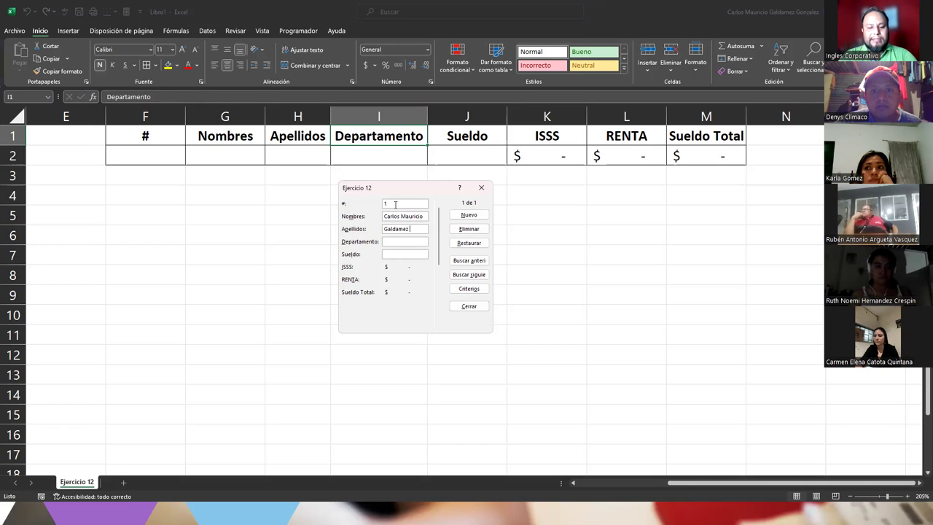
text(alez)
key(Tab)
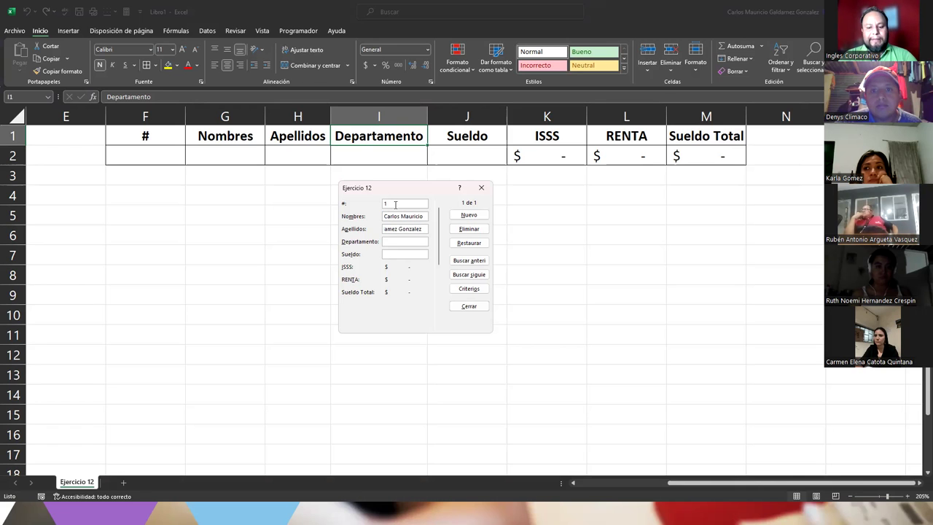
text(Tutores)
key(Tab)
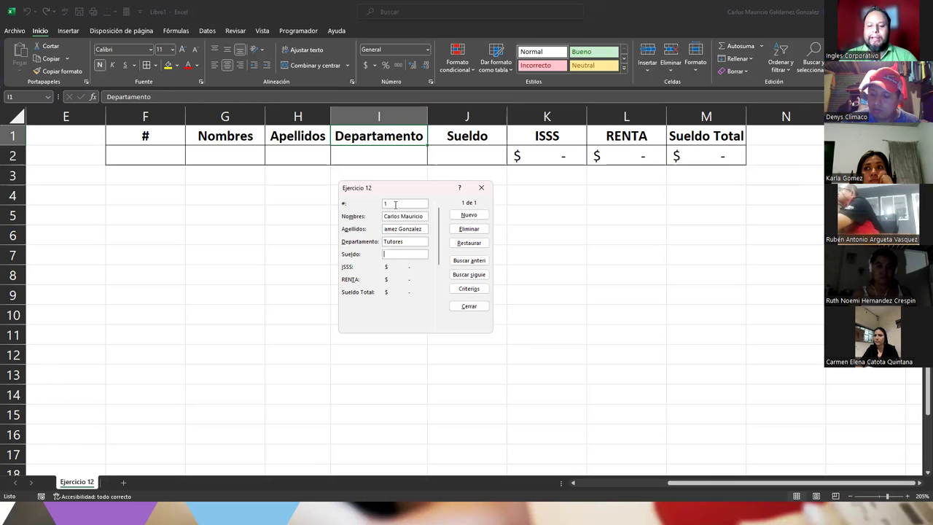
text(800)
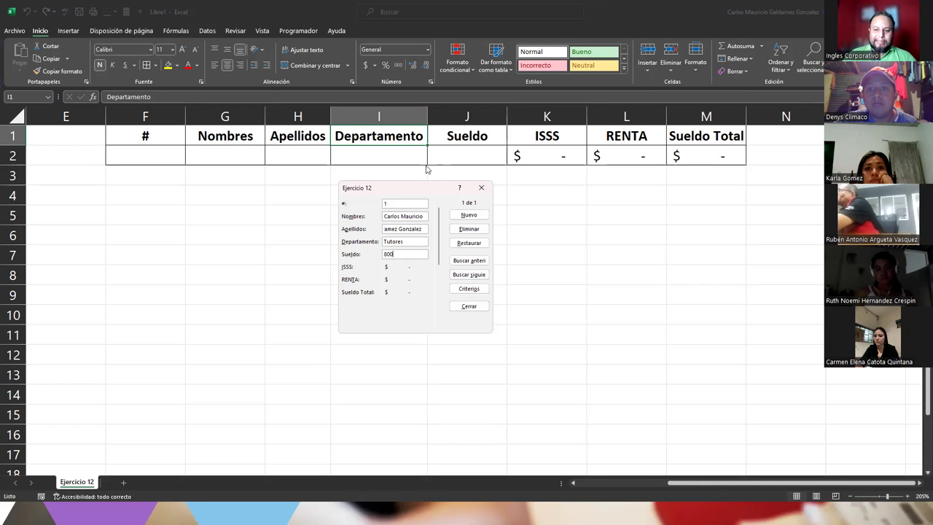
key(Return)
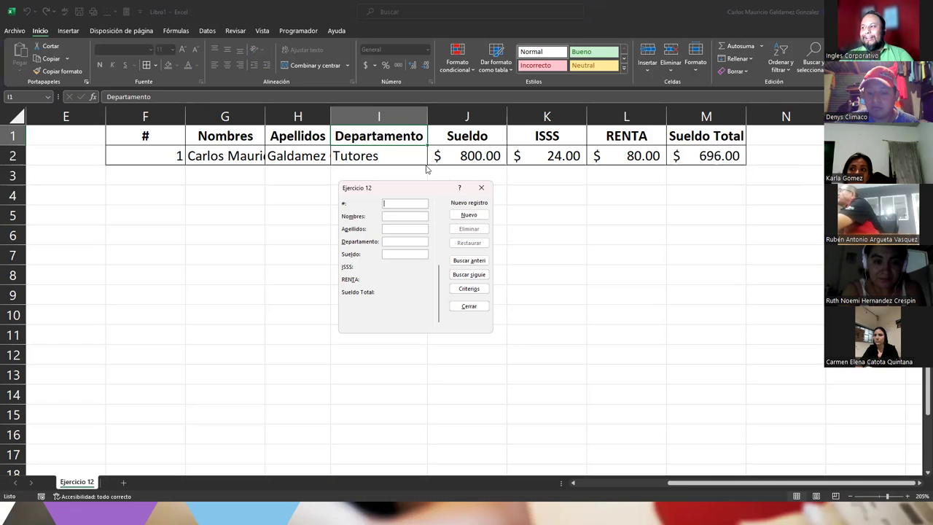
- Close the form, AutoFit columns F, G, H, J, K and M, and widen column L
click(464, 307)
double_click(181, 115)
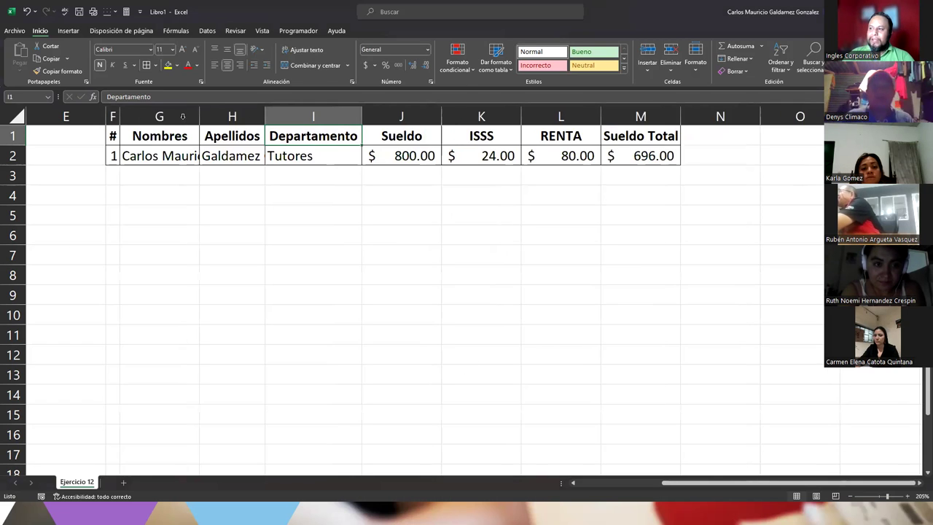
double_click(196, 118)
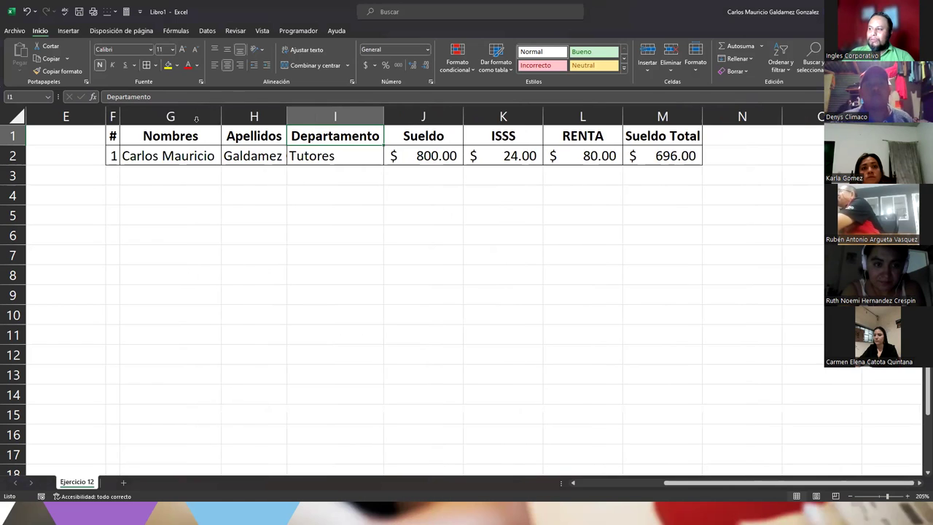
double_click(287, 117)
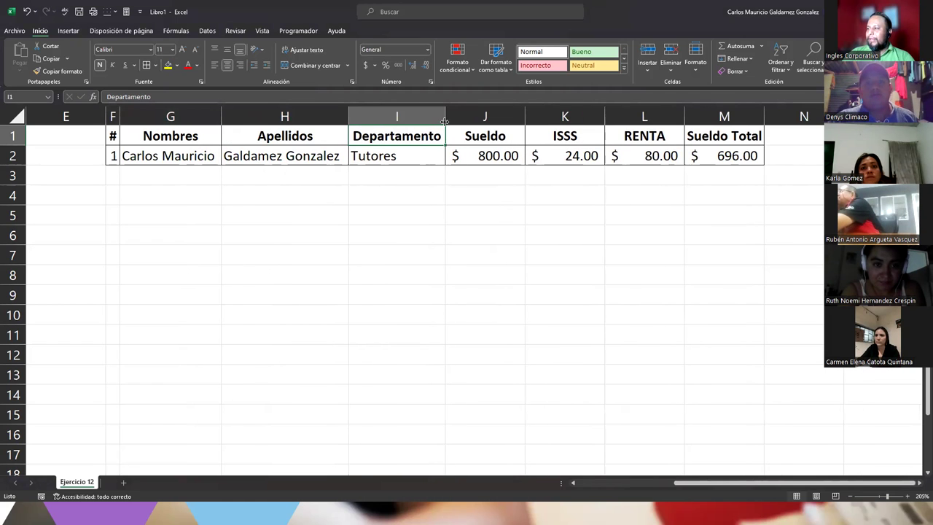
double_click(527, 118)
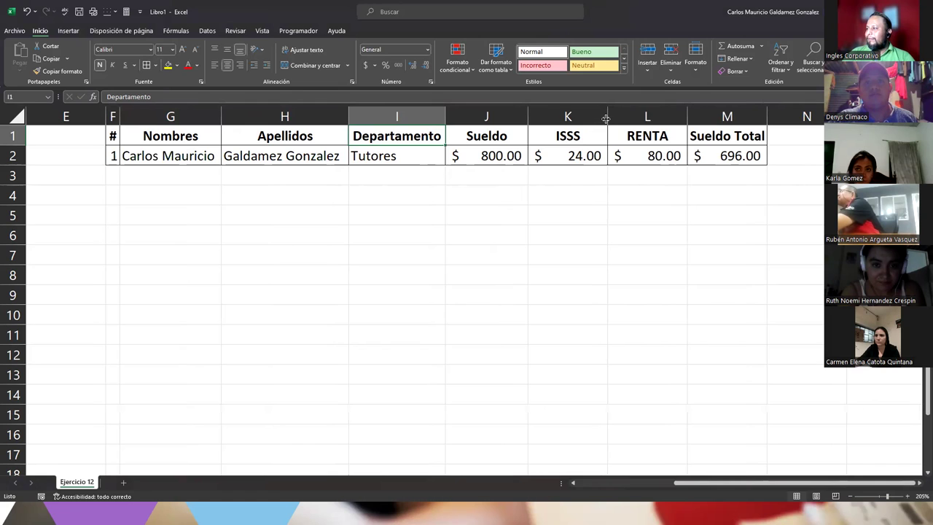
double_click(607, 118)
double_click(693, 117)
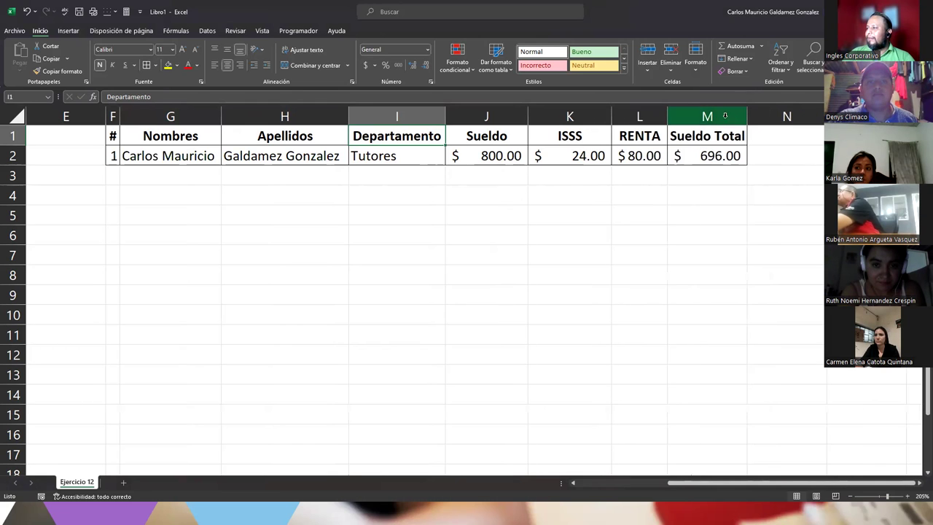
drag(668, 115, 693, 115)
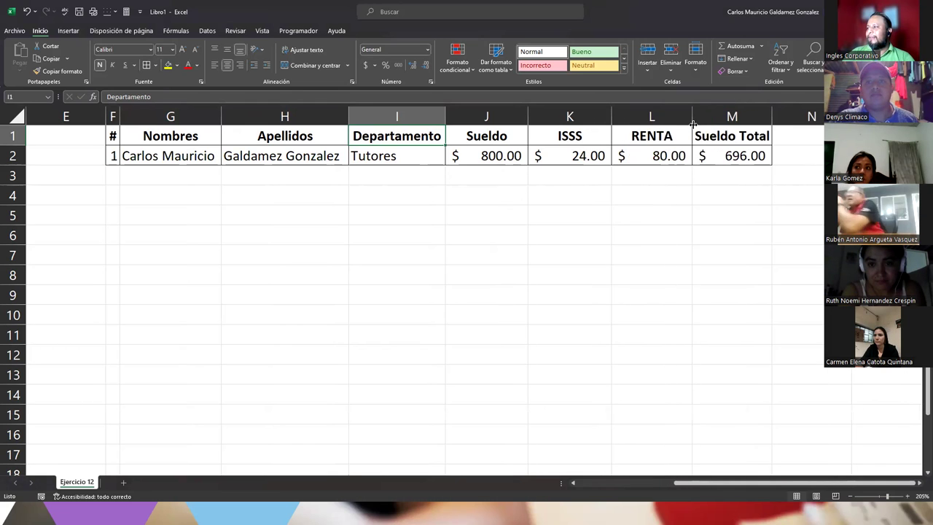
double_click(772, 114)
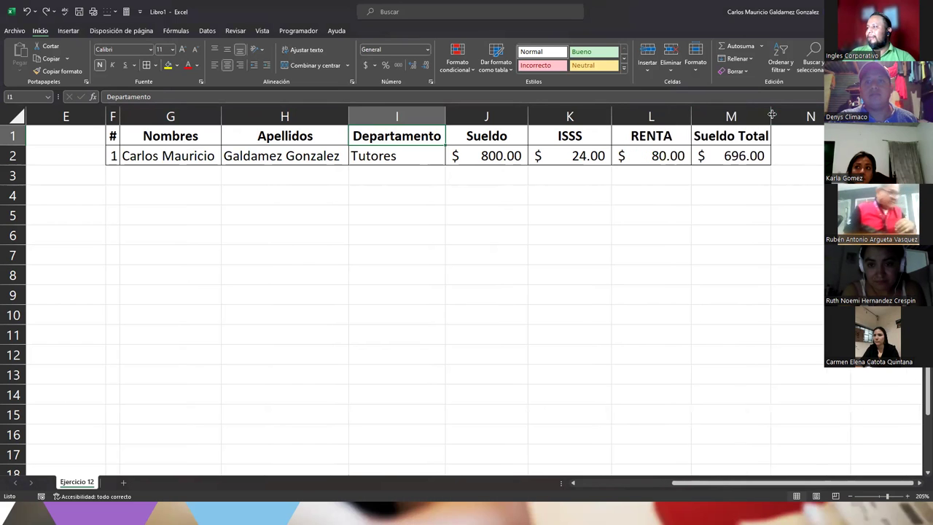
double_click(772, 115)
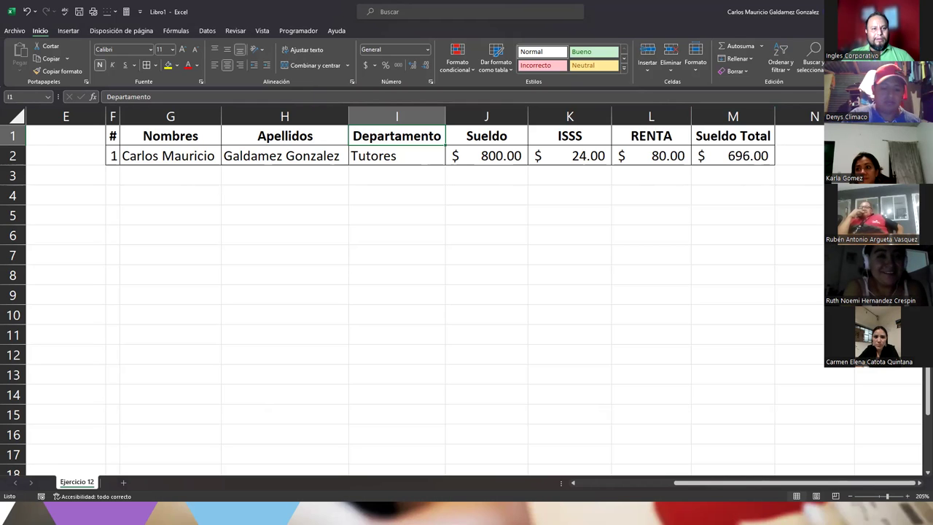
key(alt+Tab)
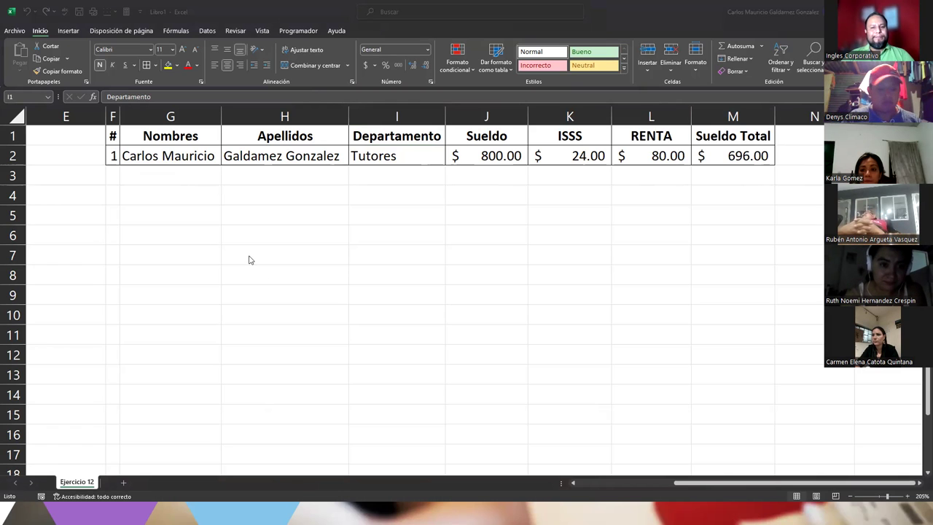
- Select I2 and open the data form with the Formulario button on the Quick Access Toolbar
click(403, 161)
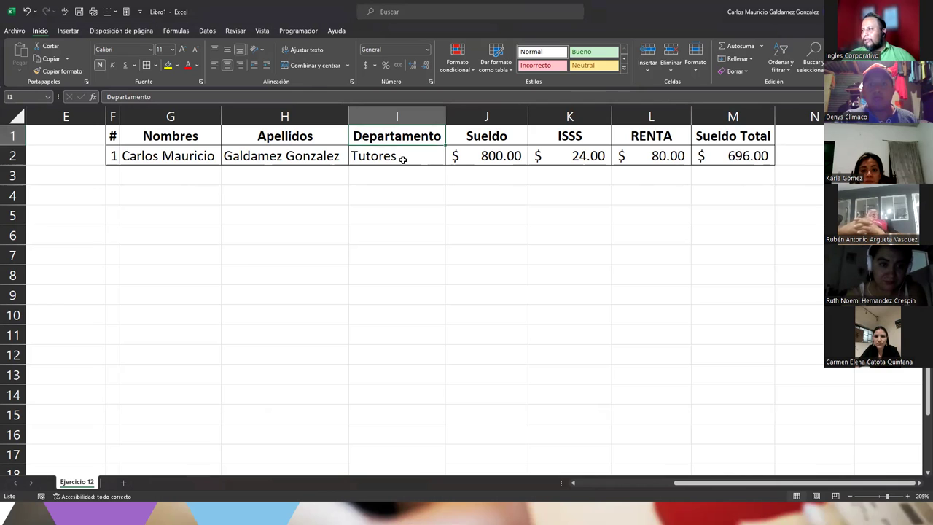
click(125, 11)
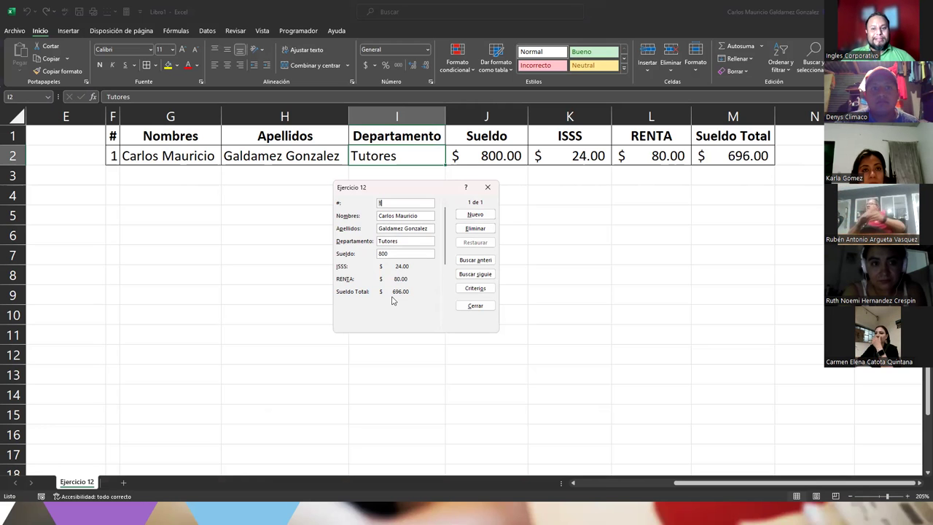
- Add employee #2 with first names, surname, department Seguridad and salary 580.95
click(471, 217)
text(2)
key(Tab)
text(Juan Antonio)
key(Tab)
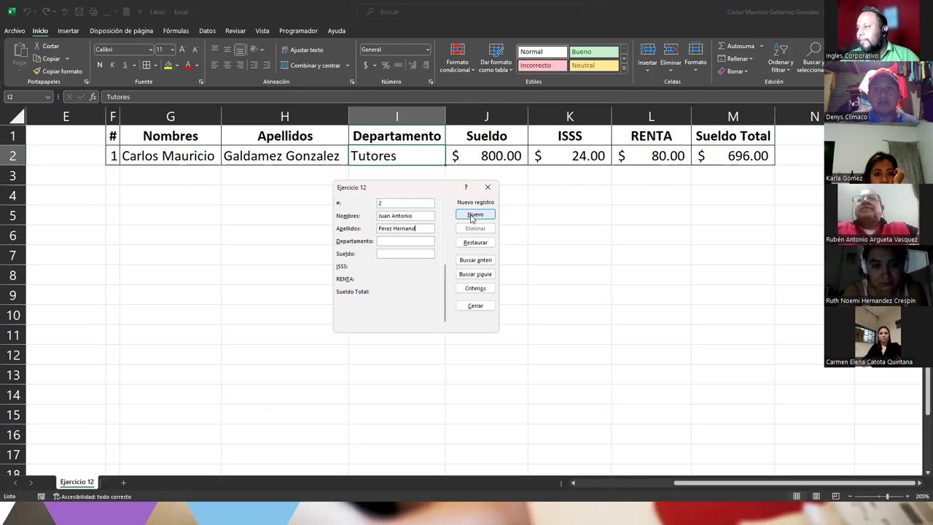
text(ez)
key(Tab)
text(Seguridad)
key(Tab)
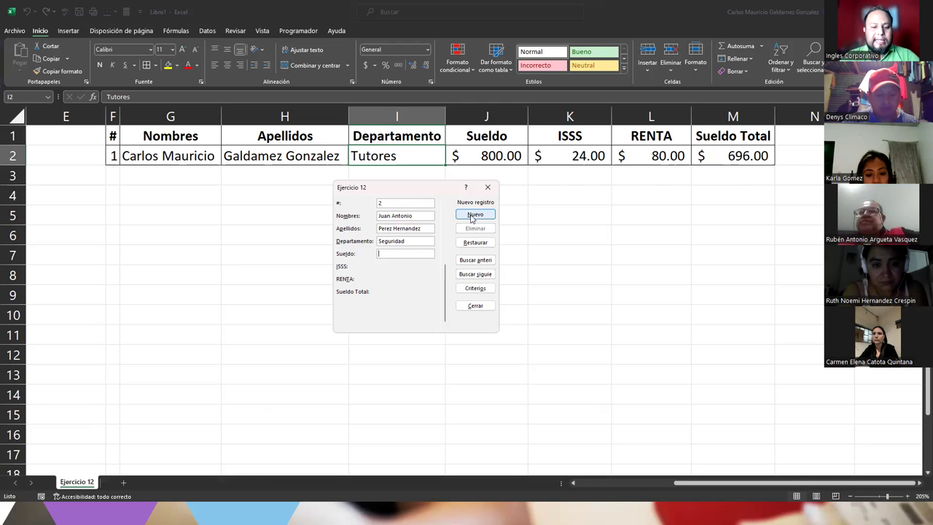
text(580.95)
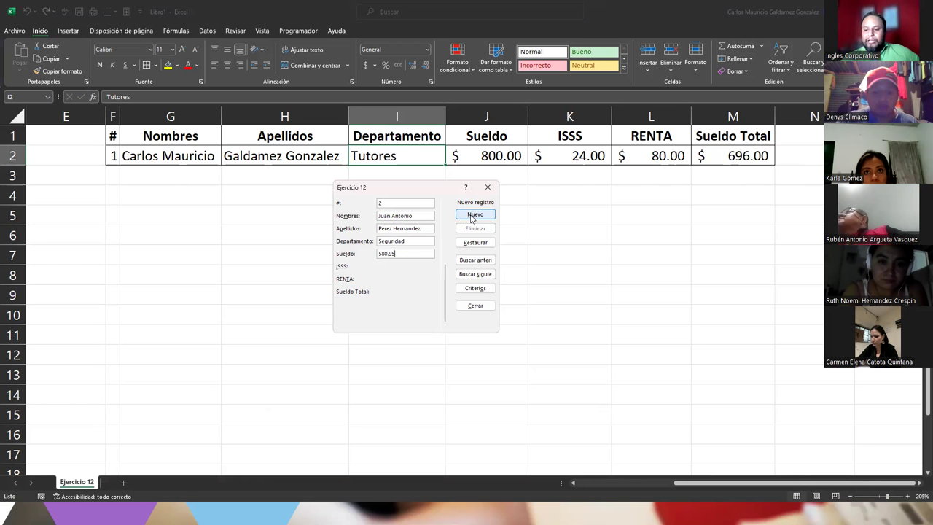
click(475, 214)
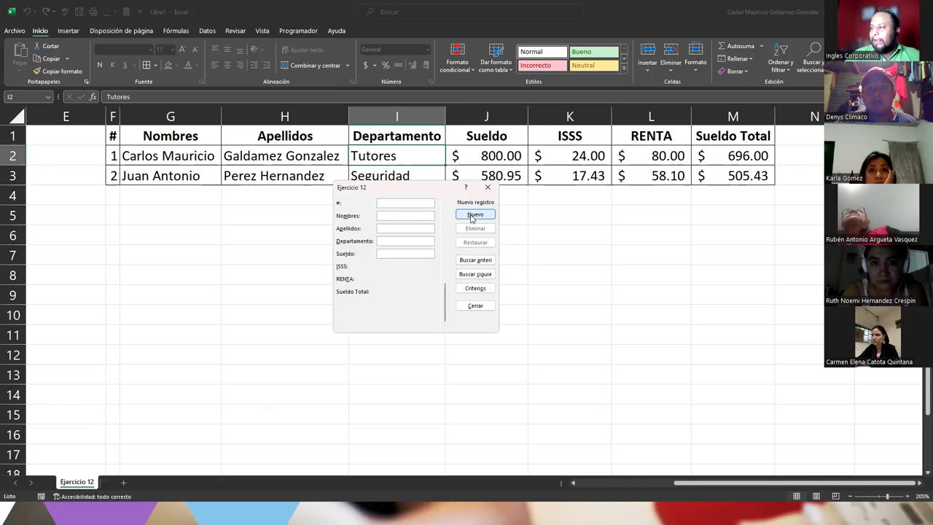
- Browse to the second employee's record and delete it, confirming the deletion
click(468, 263)
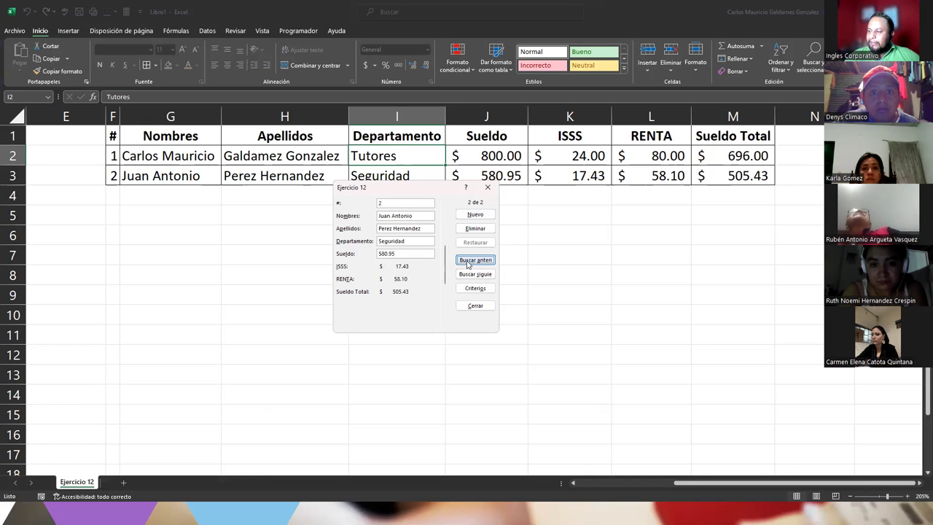
click(472, 260)
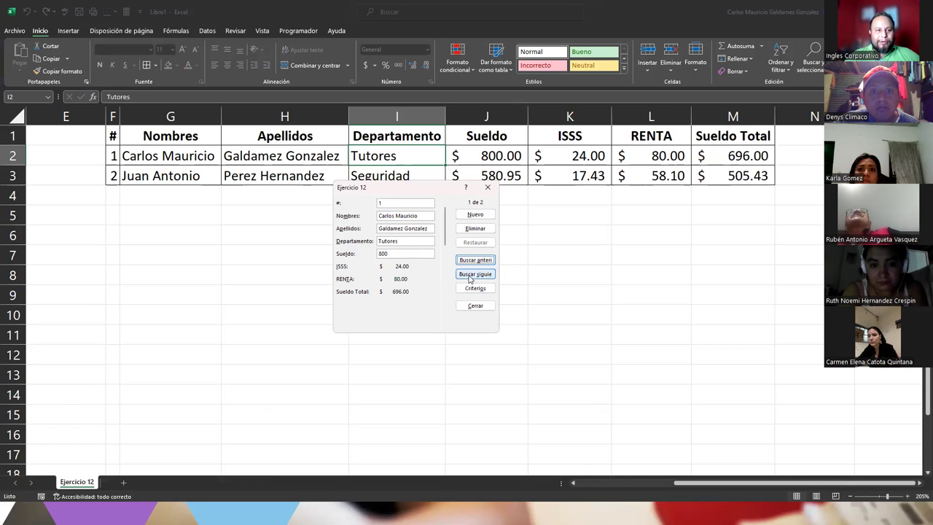
click(471, 275)
click(469, 263)
drag(447, 226, 449, 295)
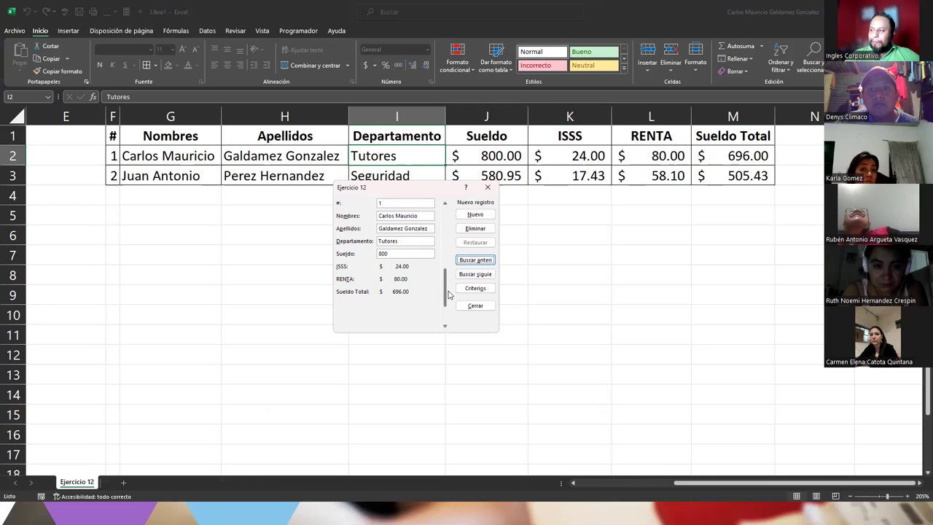
click(445, 205)
click(446, 204)
click(445, 327)
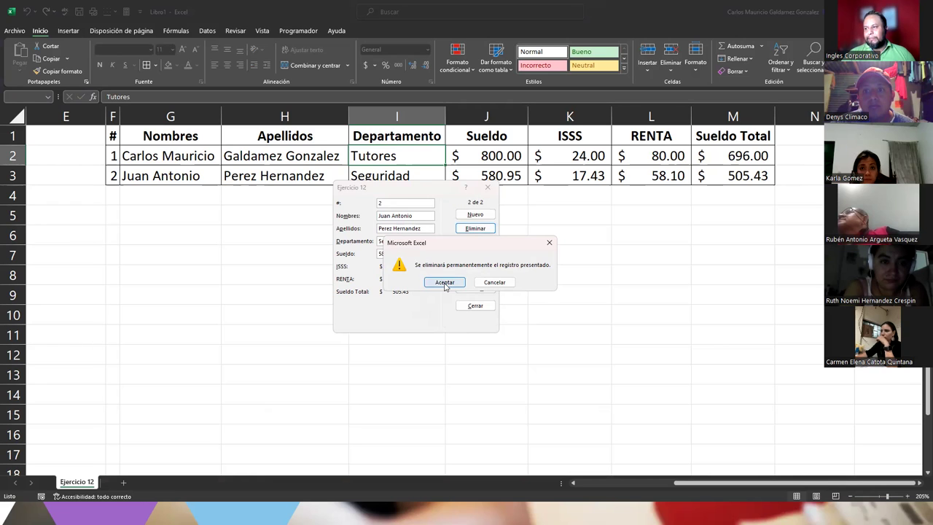
click(445, 283)
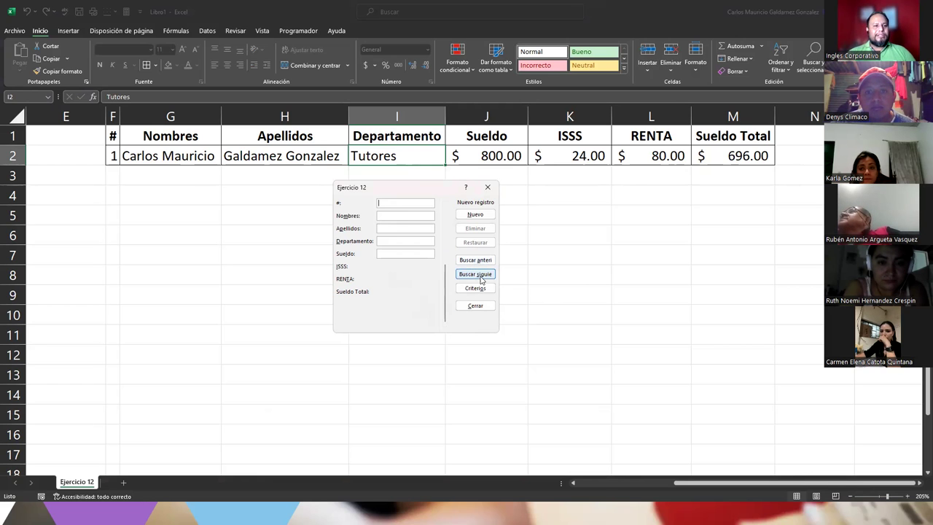
- Close the form, select B2 in the contact list, and reopen the data form with Alt+7
click(476, 307)
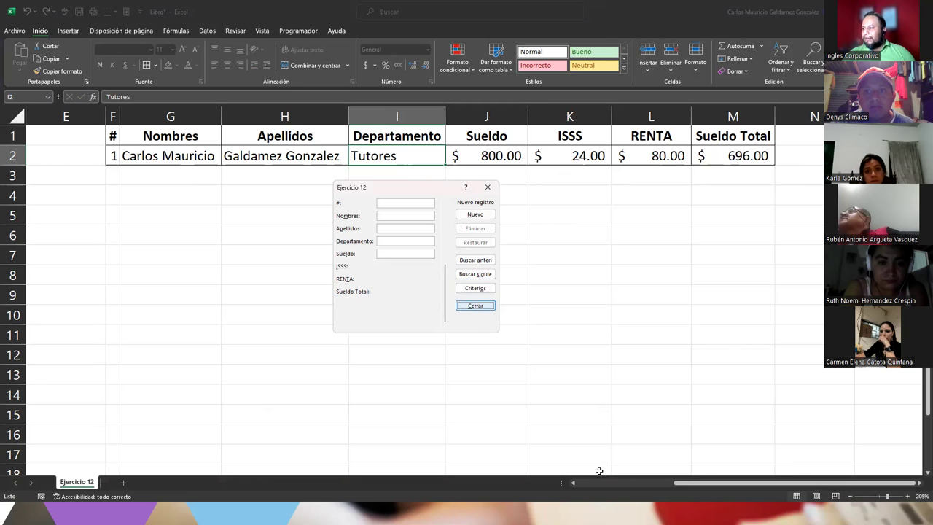
click(637, 483)
click(124, 156)
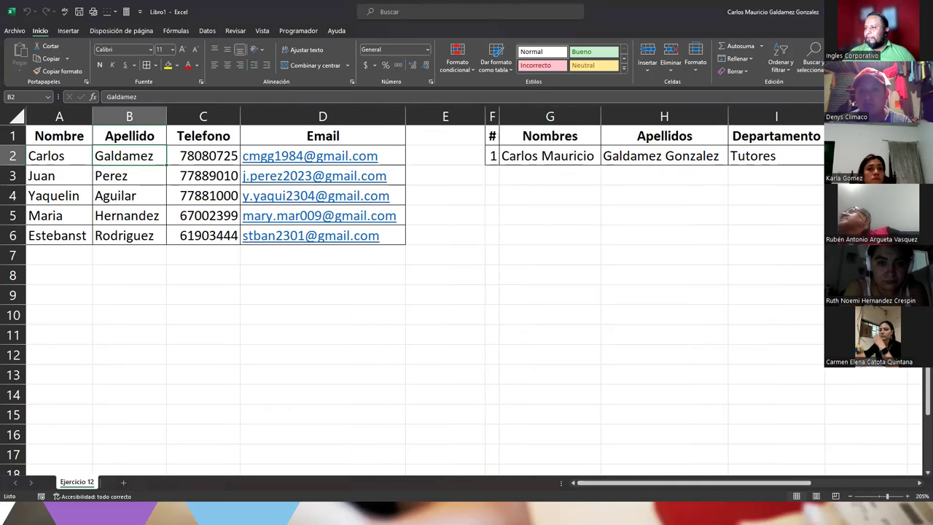
key(alt+7)
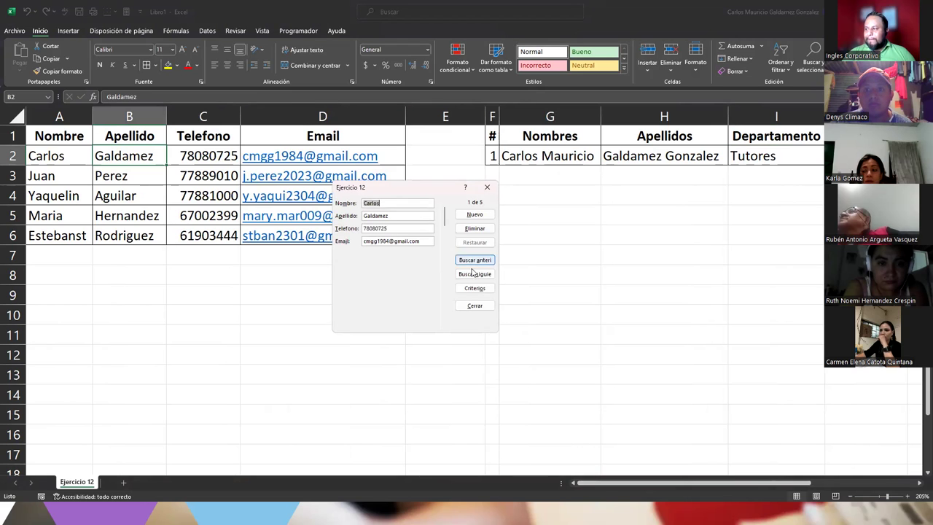
- Go to the fifth contact record, delete the stray letters from its Nombre, save it, and close the form
click(477, 264)
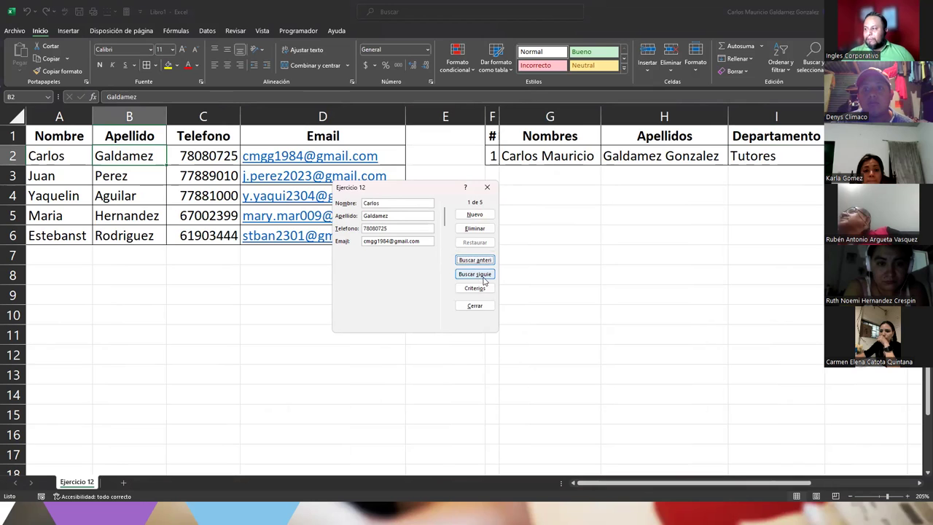
click(484, 277)
click(484, 277)
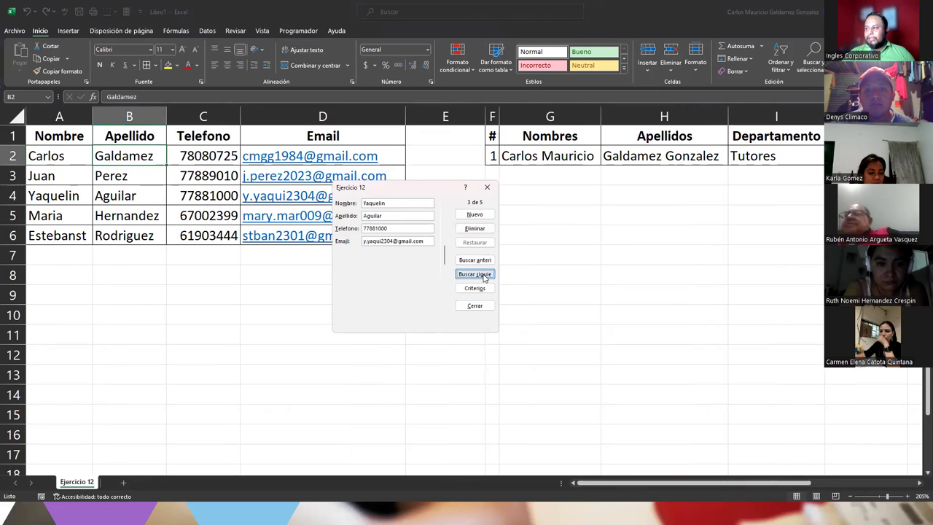
click(484, 278)
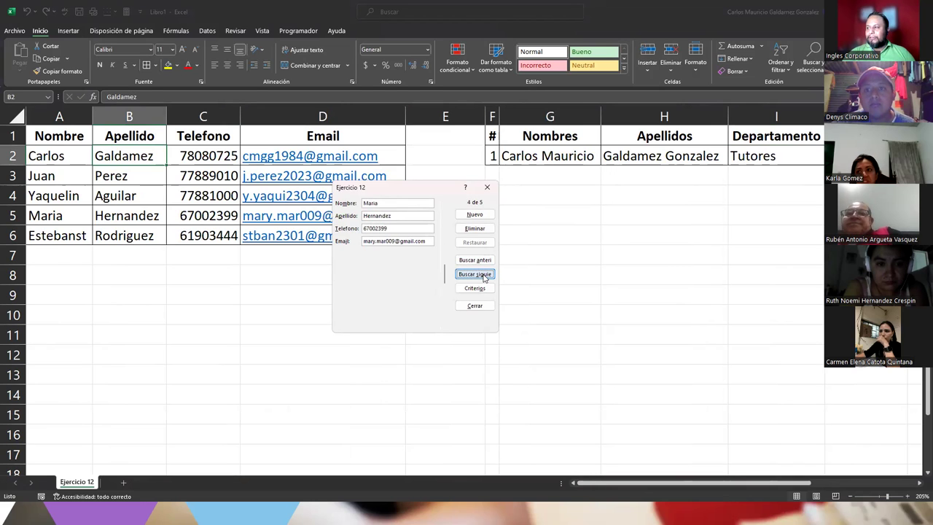
click(484, 278)
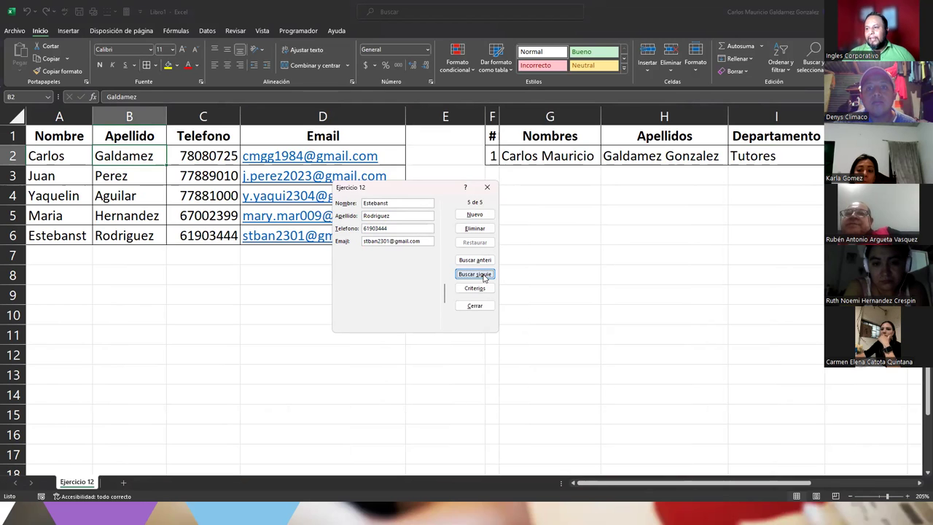
click(386, 203)
key(BackSpace)
key(BackSpace)
key(Return)
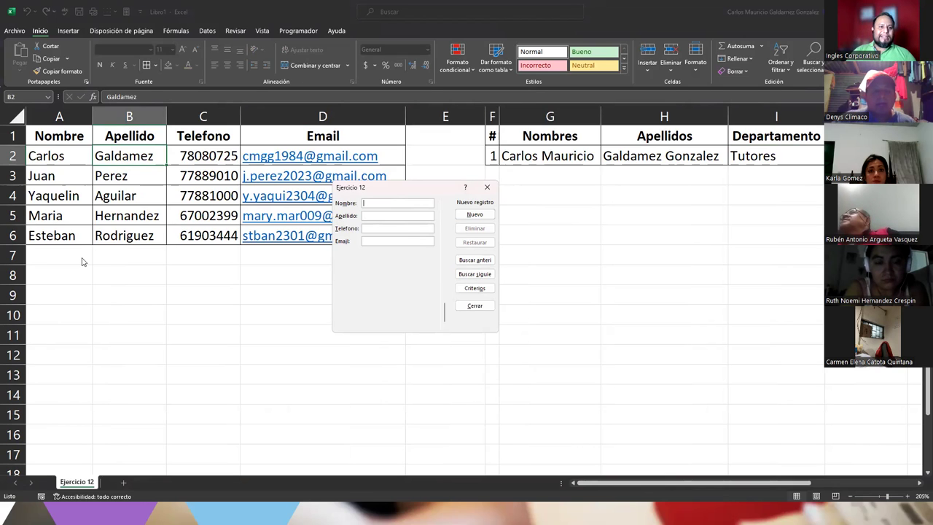
click(487, 187)
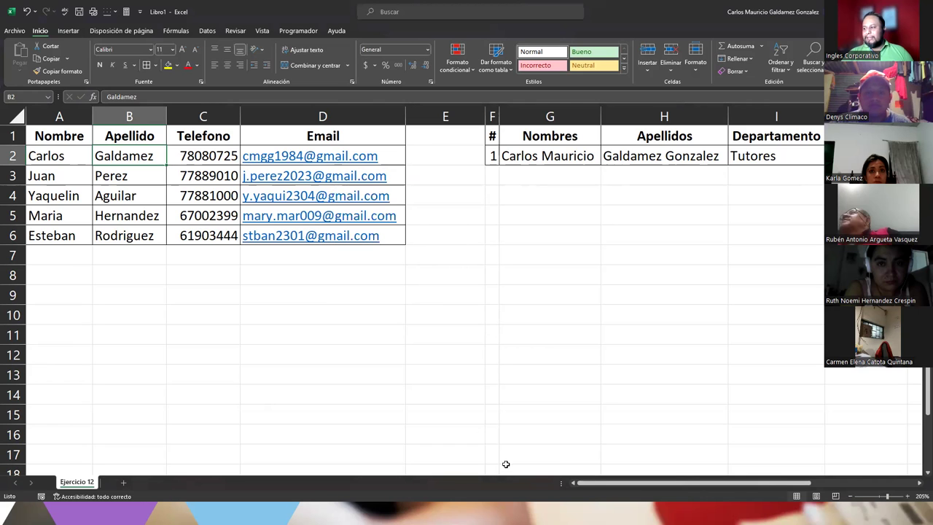
drag(919, 485, 919, 485)
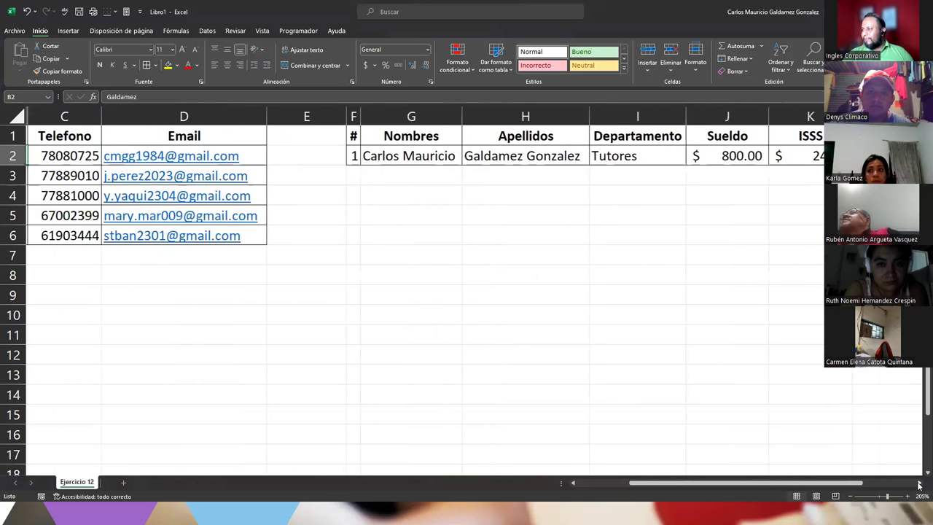
mouse_move(713, 484)
mouse_down()
mouse_move(651, 489)
mouse_move(705, 488)
mouse_up()
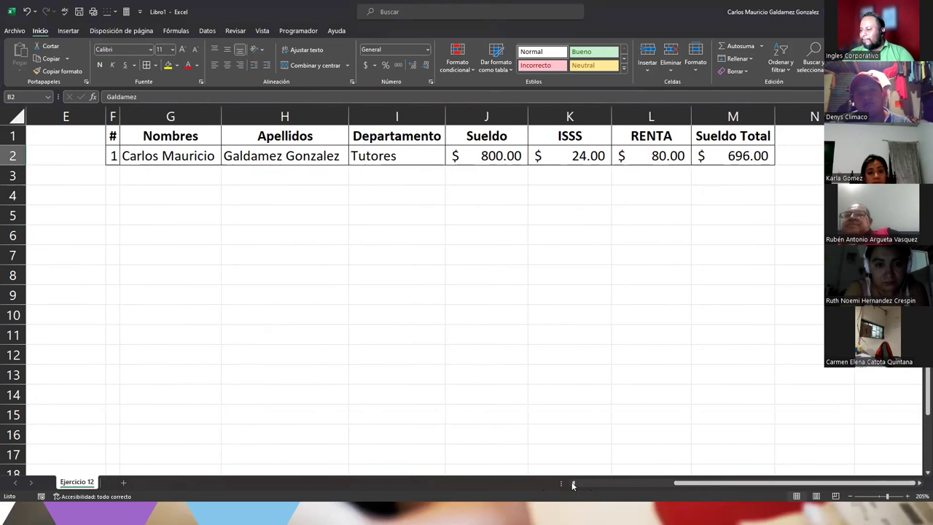
ctrl+scroll(148, 277, down, 1)
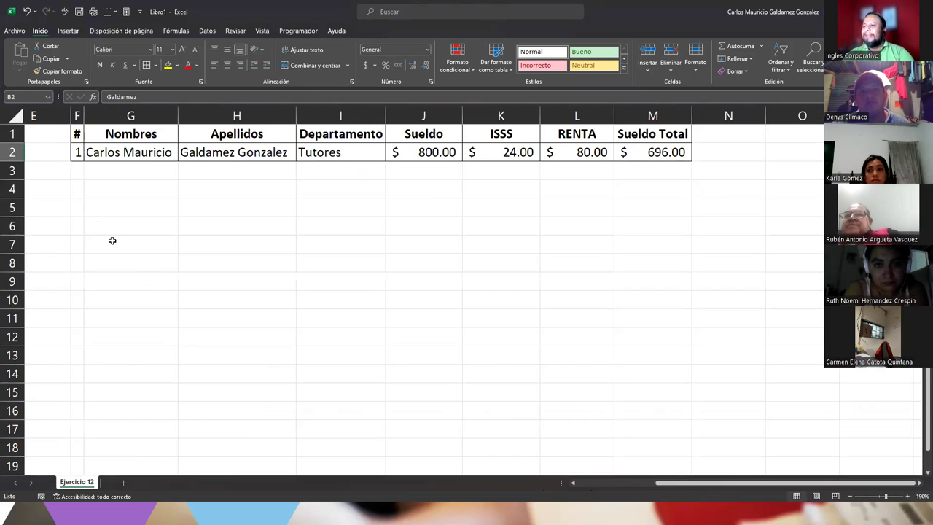
key(Down)
key(Down)
key(Down)
key(Right)
key(Right)
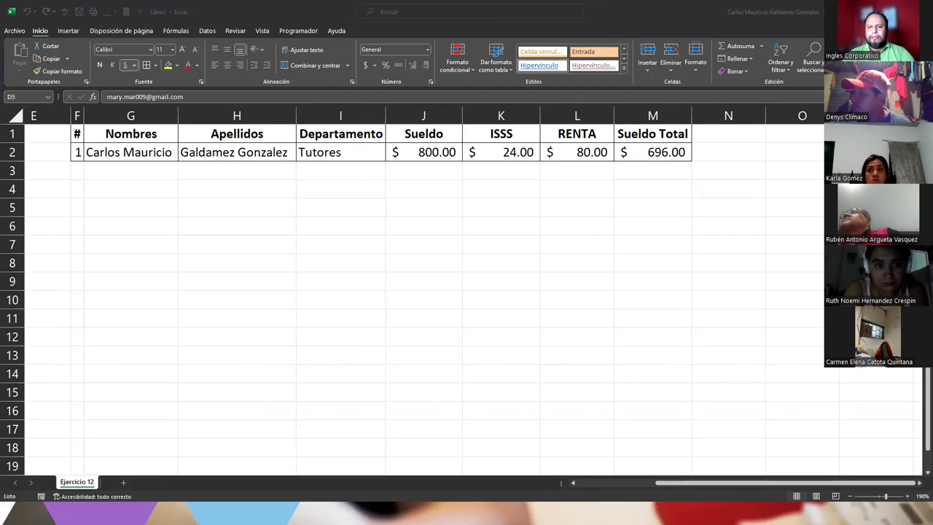
key(Up)
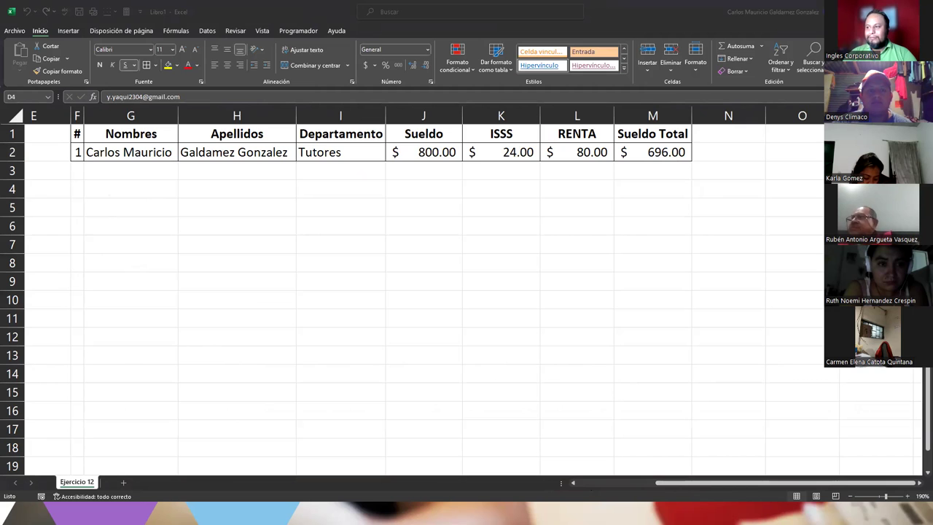
click(573, 484)
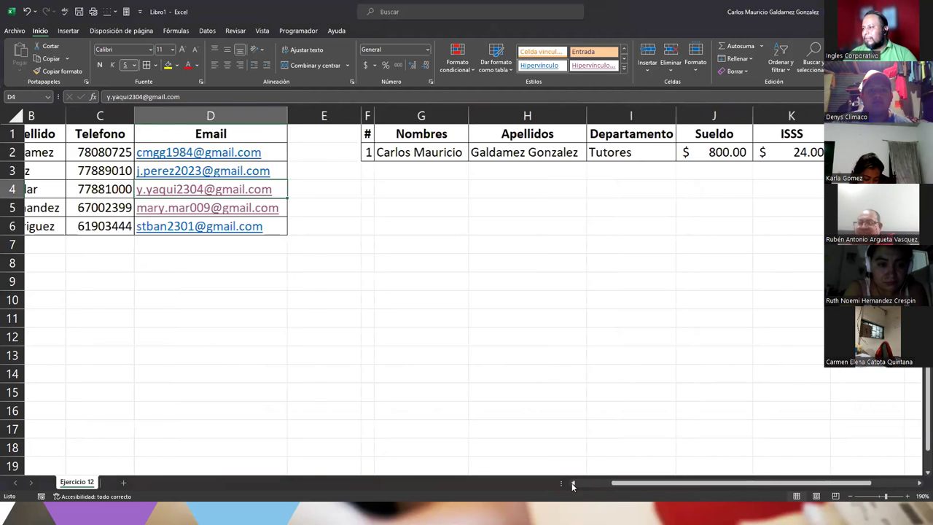
click(406, 191)
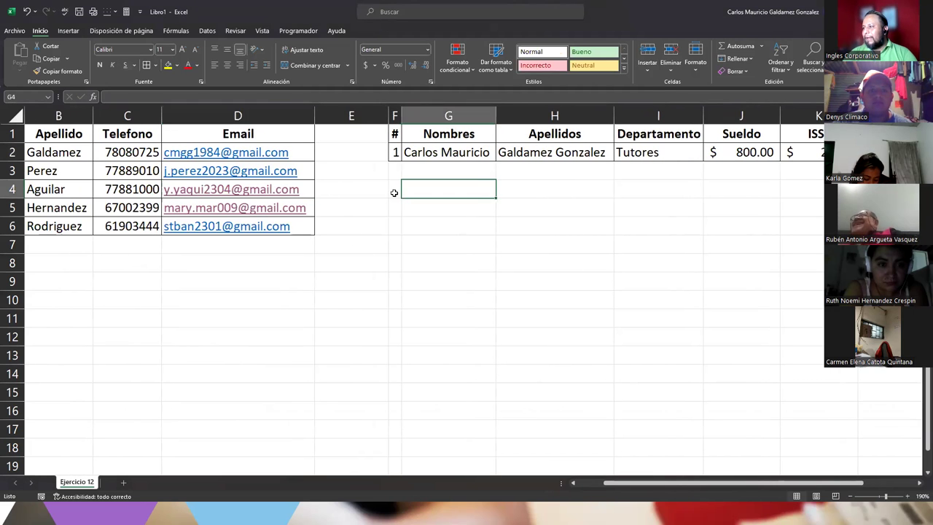
click(394, 191)
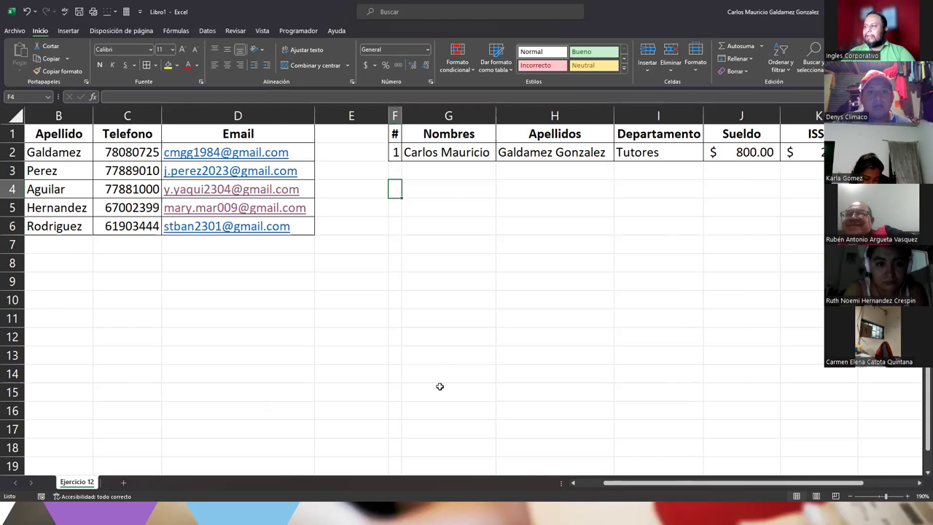
scroll(670, 275, down, 1)
scroll(654, 283, down, 1)
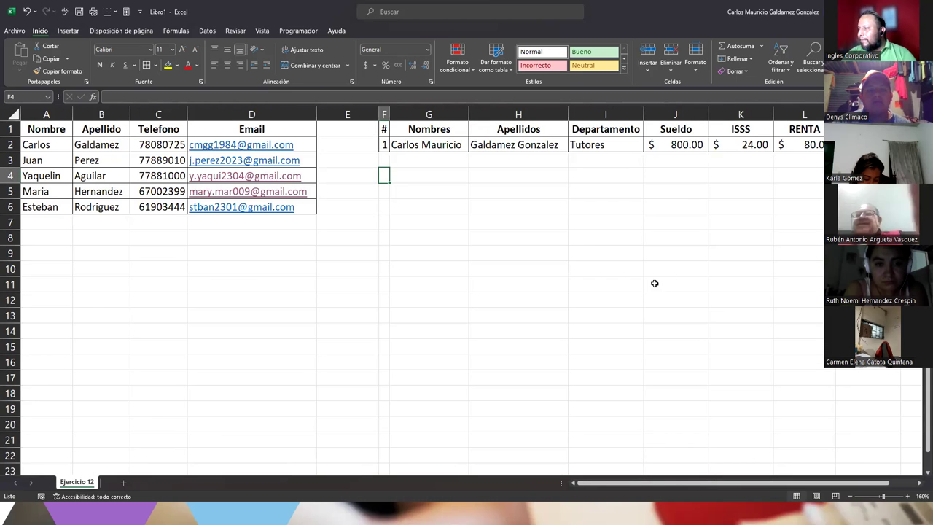
click(919, 484)
drag(920, 484, 919, 483)
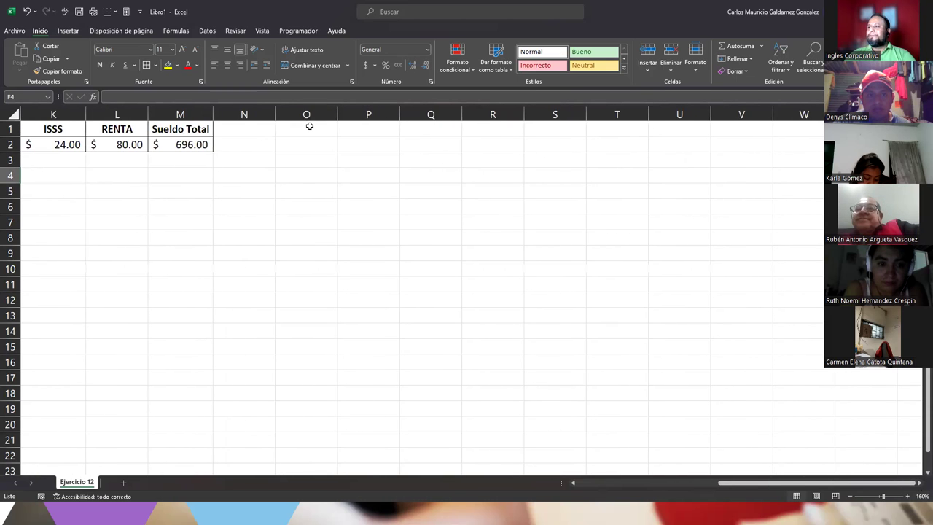
click(309, 128)
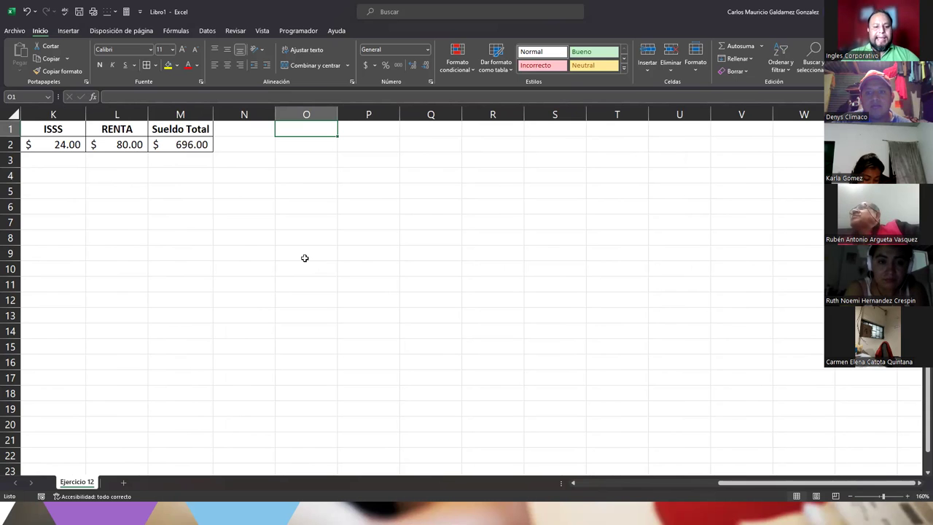
click(170, 129)
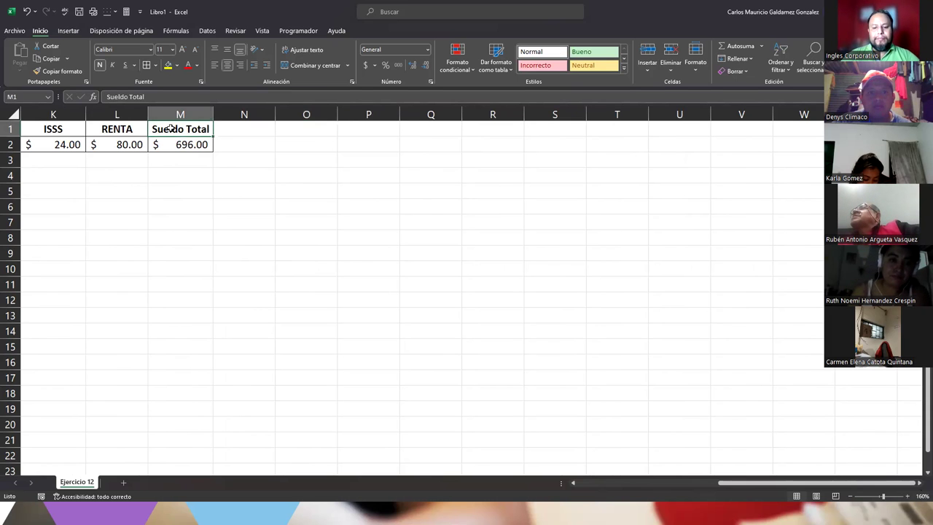
- Copy the header row F1:M1 and paste it starting at cell O1
drag(170, 129, 169, 128)
key(ctrl+c)
key(ctrl+Right)
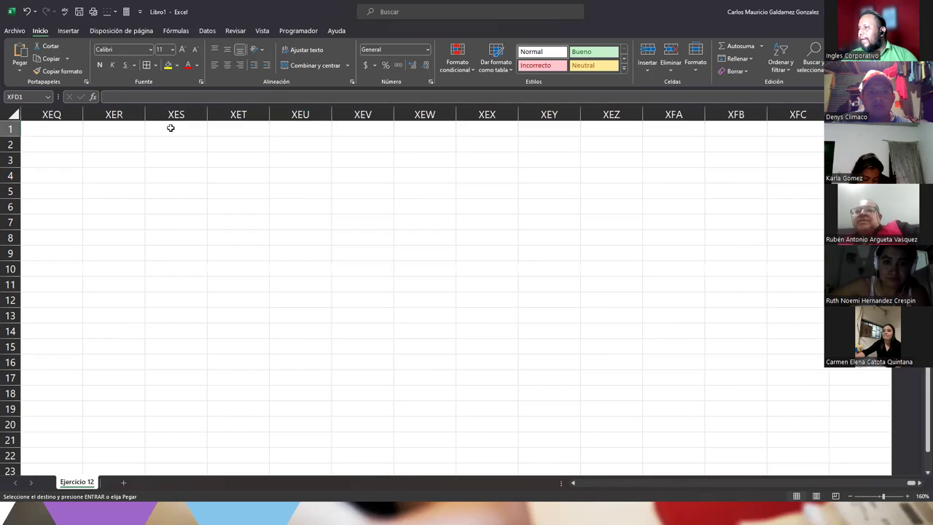
key(ctrl+Left)
key(Right)
key(Right)
key(ctrl+v)
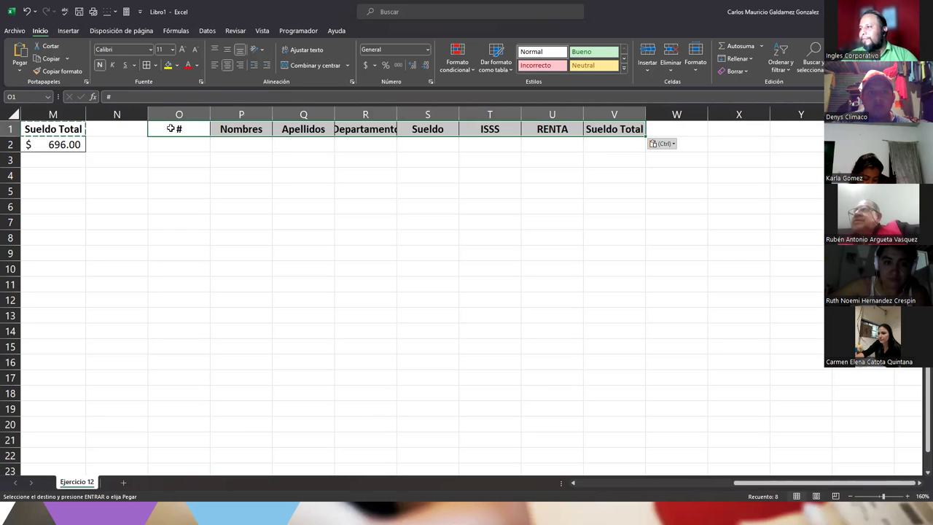
click(75, 128)
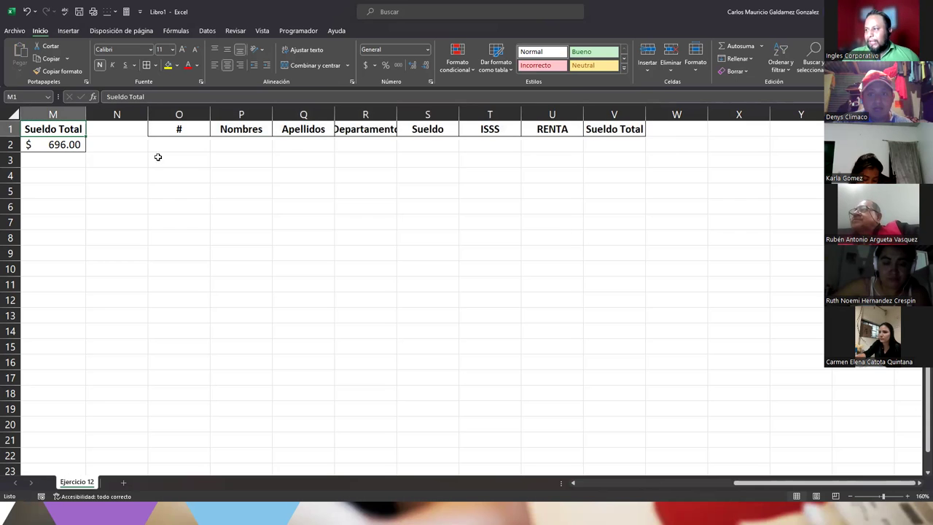
- Insert a Código column at P before Nombres and autofit the Departamento column
click(233, 131)
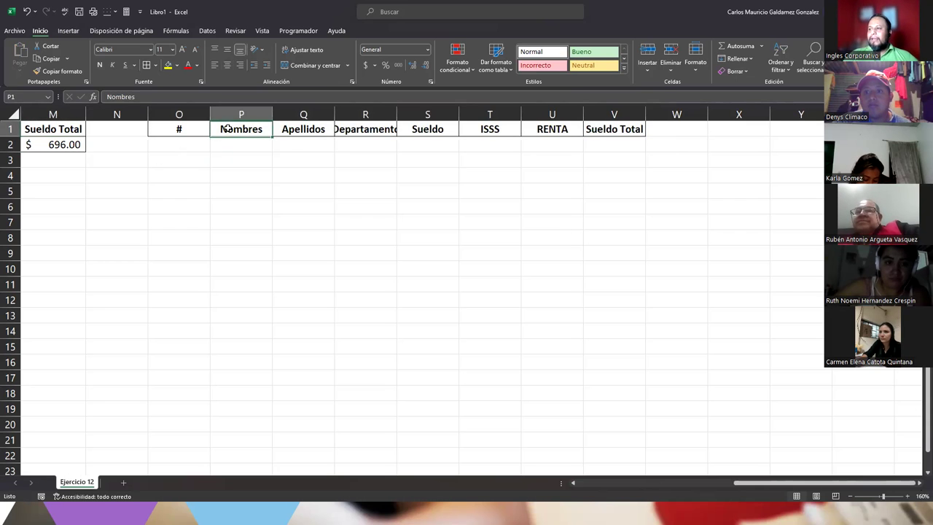
right_click(232, 119)
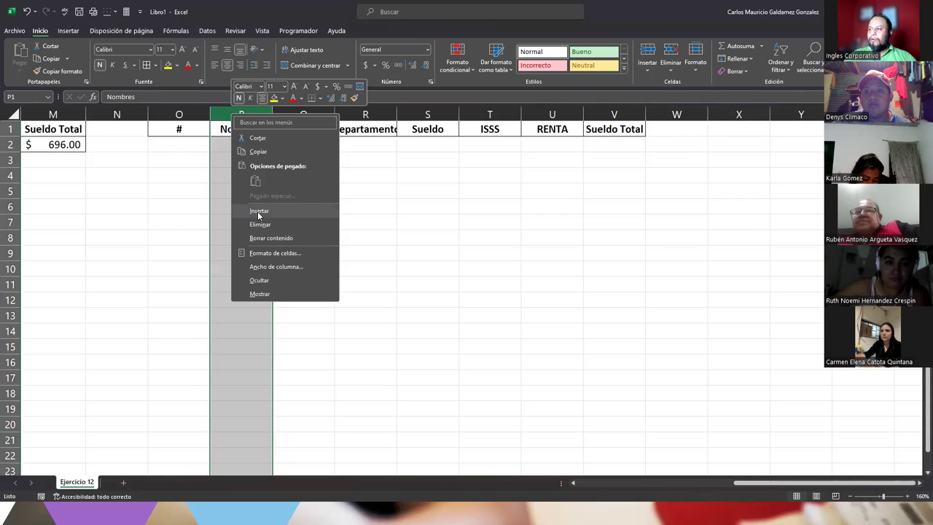
click(256, 212)
text(Código)
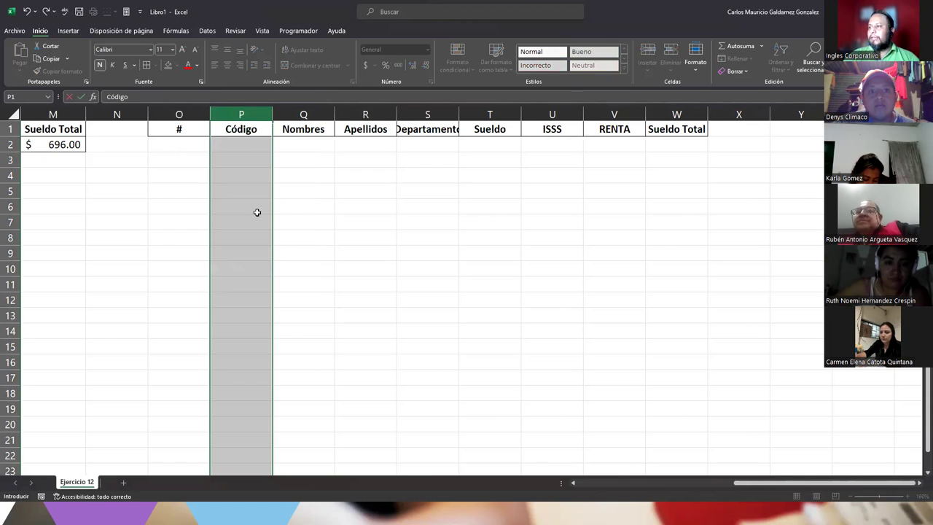
click(298, 128)
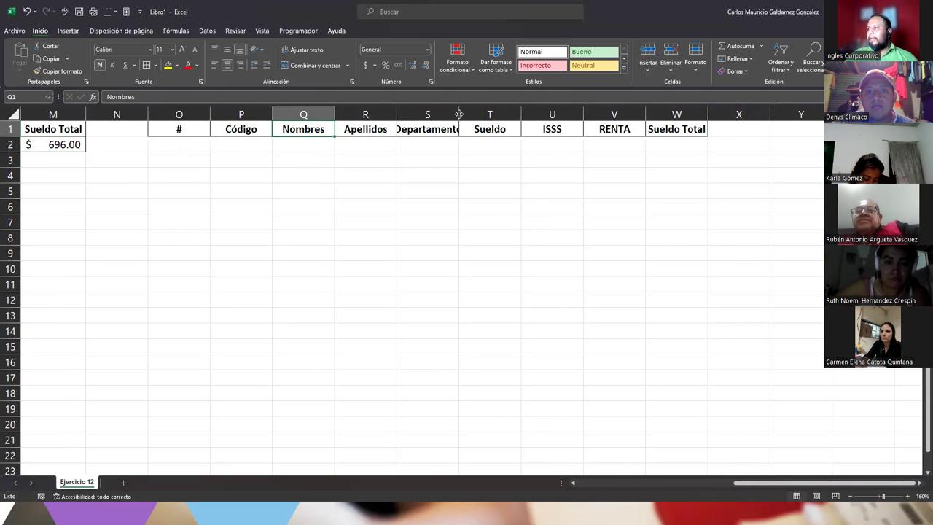
double_click(459, 114)
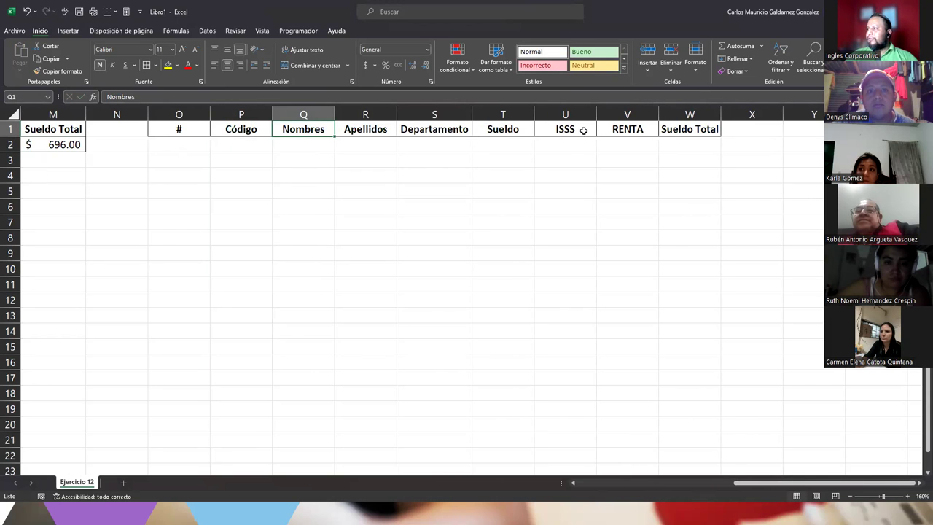
- Insert a column before RENTA and enter the AFP header in V1
right_click(604, 114)
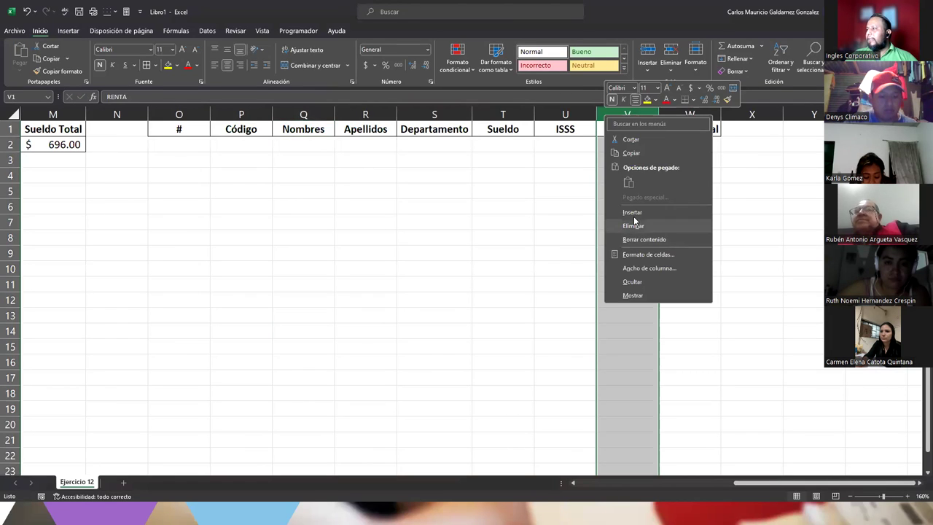
click(634, 211)
click(605, 129)
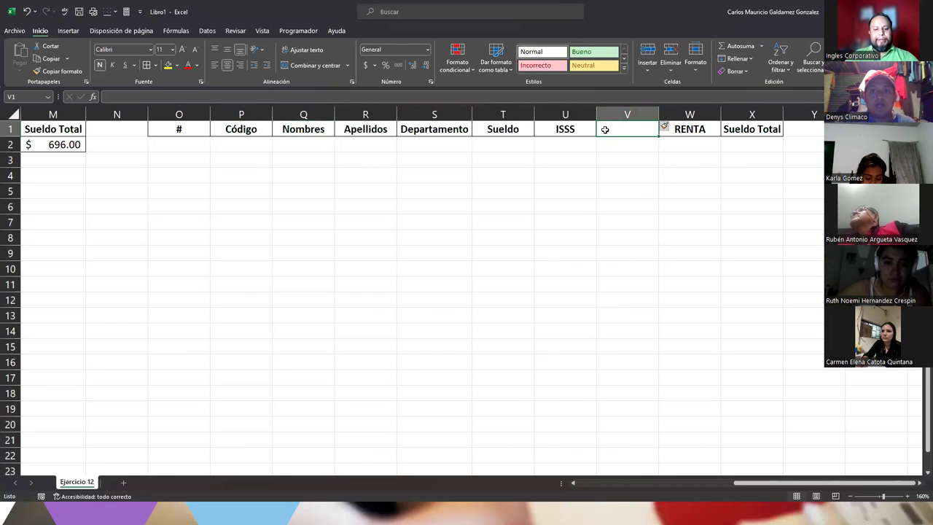
text(AF)
text(OP)
key(BackSpace)
key(BackSpace)
text(P)
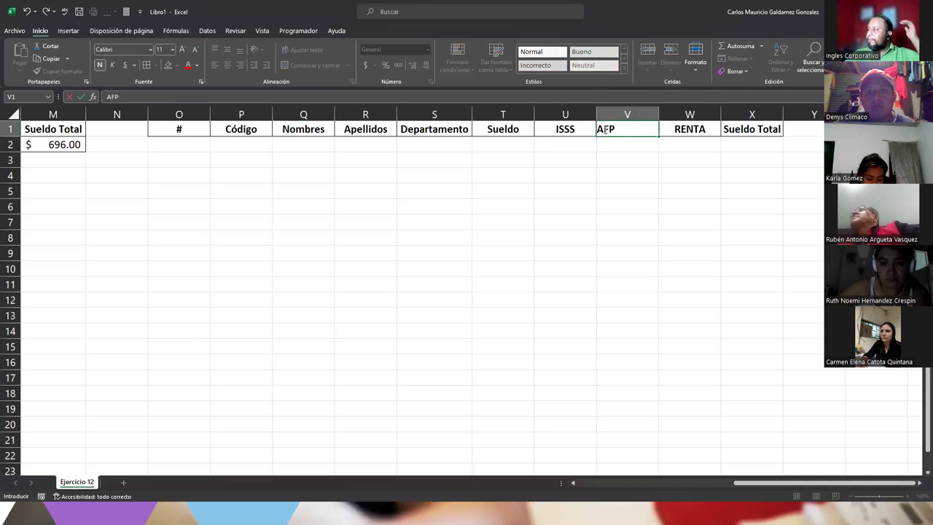
key(Down)
key(Down)
key(Down)
key(Left)
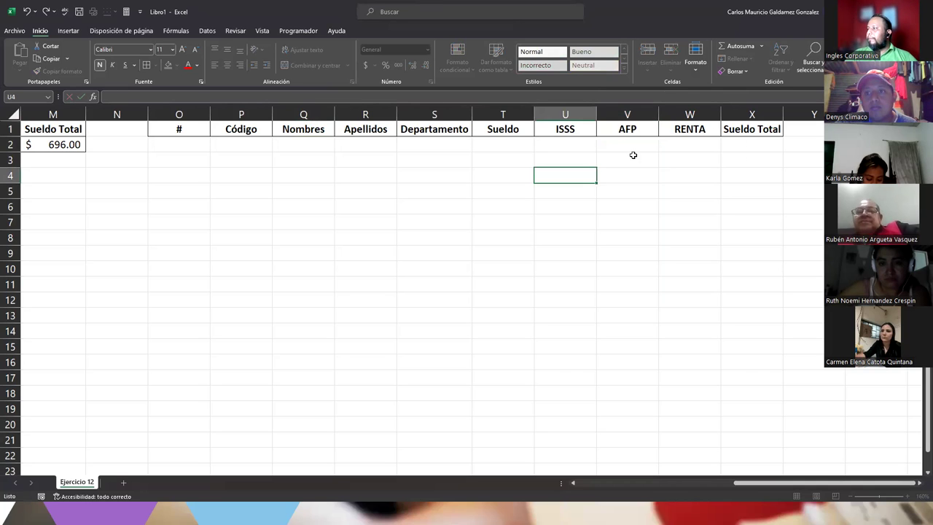
- Replace the Sueldo Total header in X1 with TOTAL DE DESC
click(738, 131)
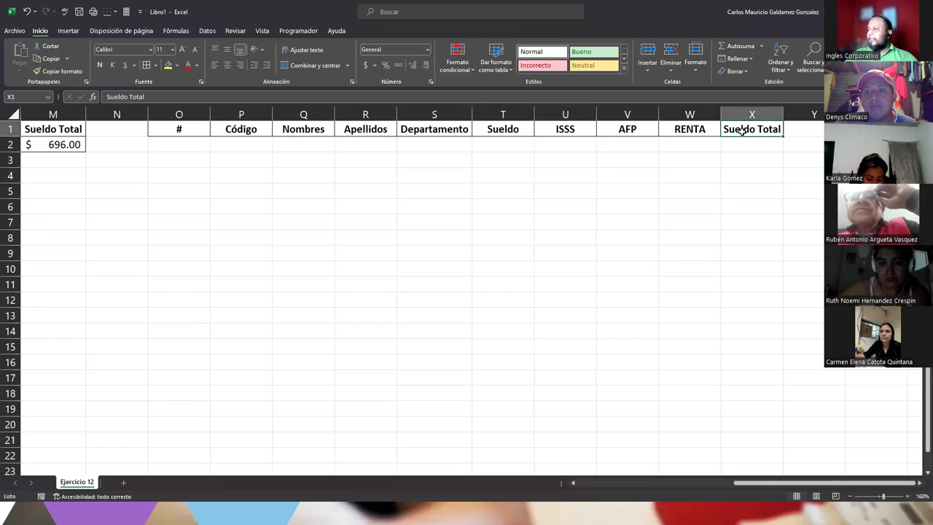
key(Delete)
click(683, 129)
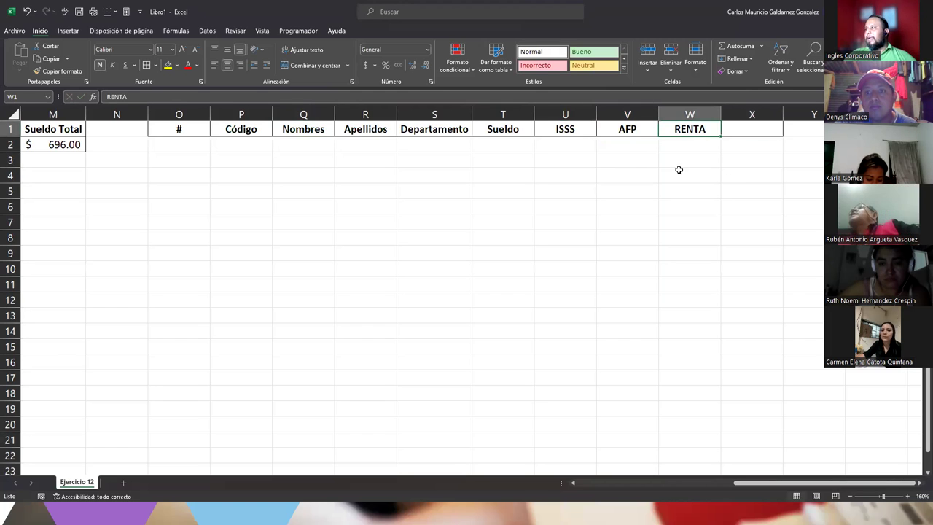
key(Right)
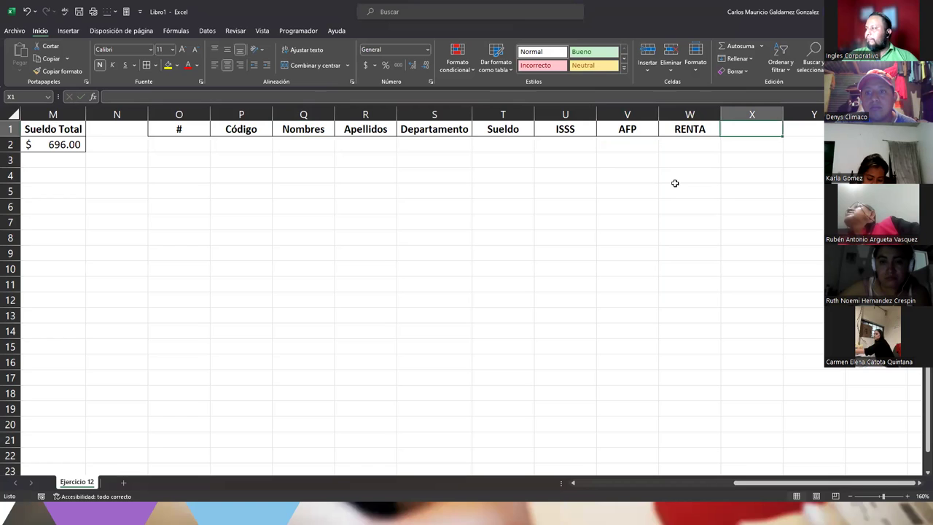
text(TAL)
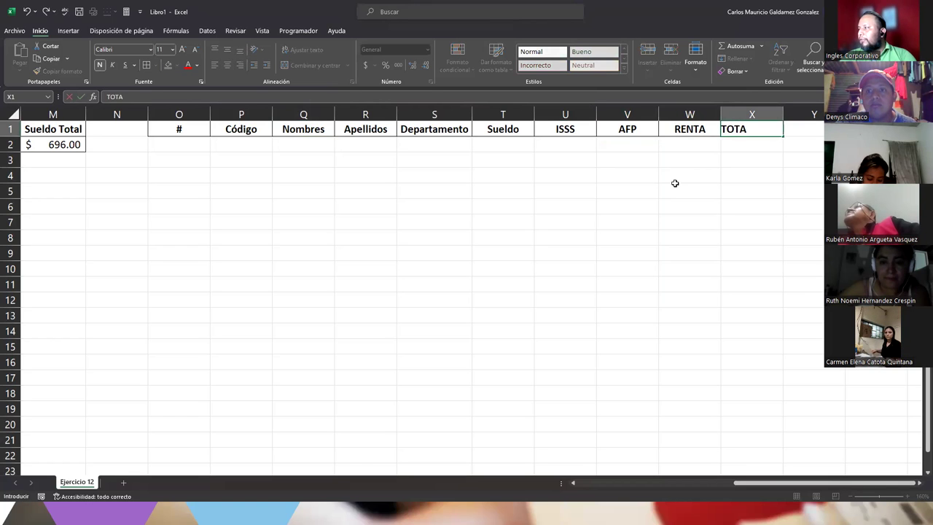
text( DE DESC)
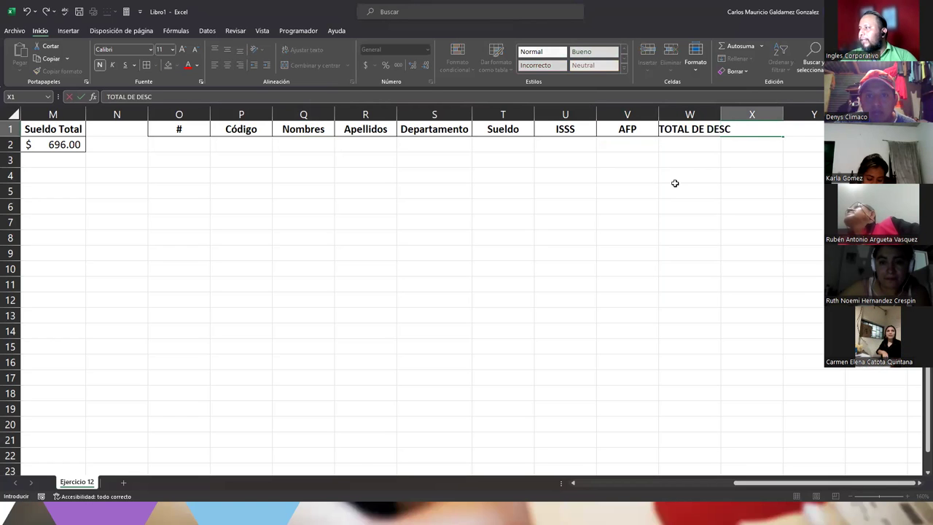
key(Return)
- Wrap the TOTAL DE DESC header and vertically centre headers O1:X1
click(744, 129)
click(292, 51)
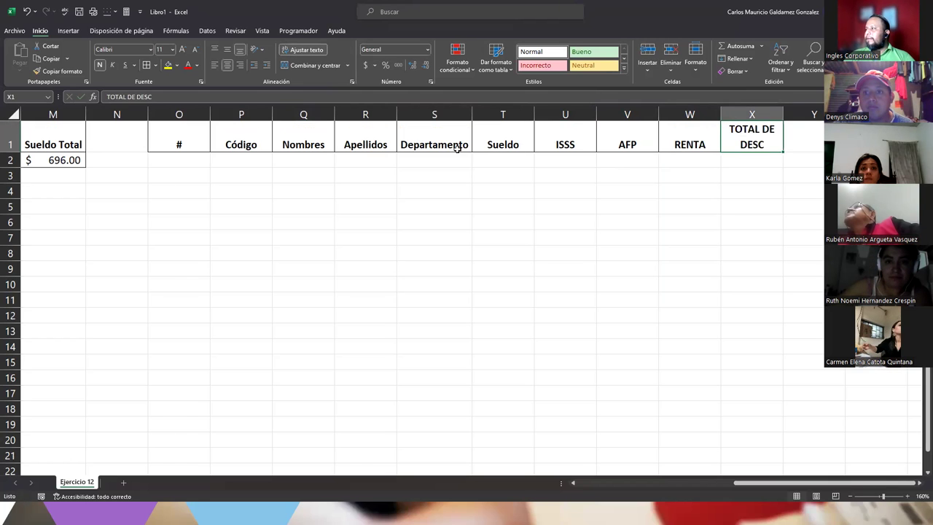
drag(184, 152, 736, 134)
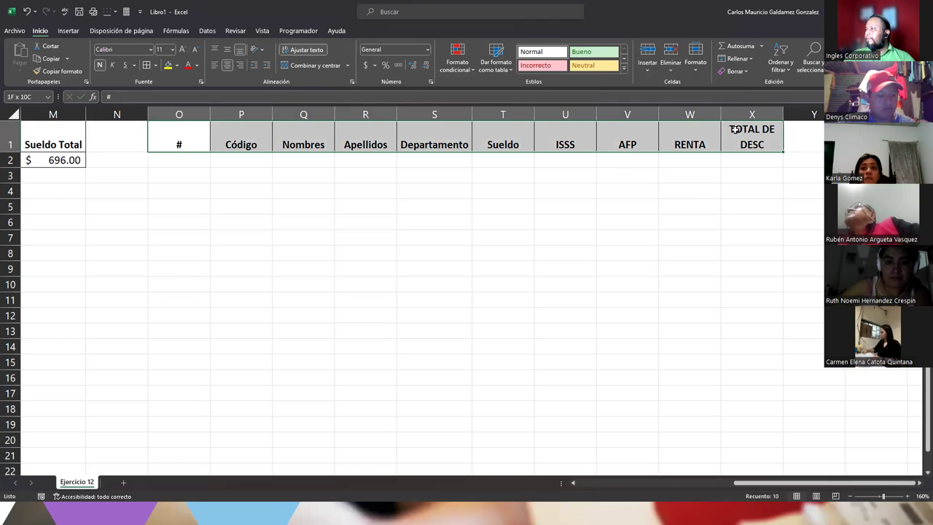
click(228, 51)
- Enter headers H EXTRA, PAGO DE HEXTRA, D FESTIVOS and PAGO DE D FESTIVOS in Y1:AB1
click(793, 146)
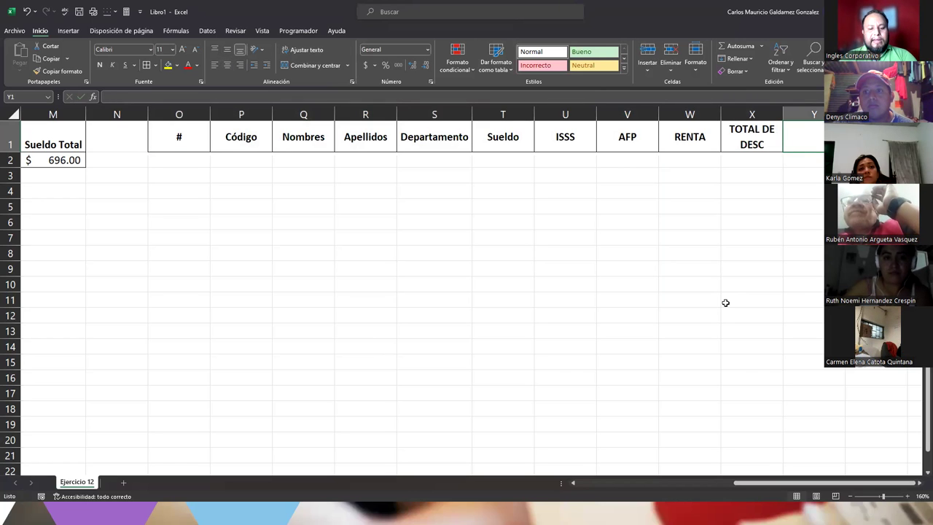
text(H EXTRA)
key(Tab)
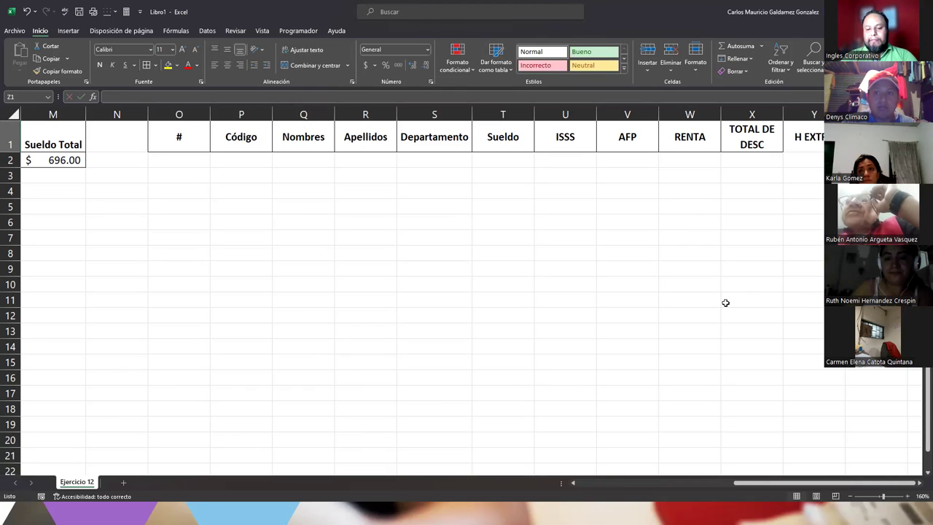
text(PAGO DE)
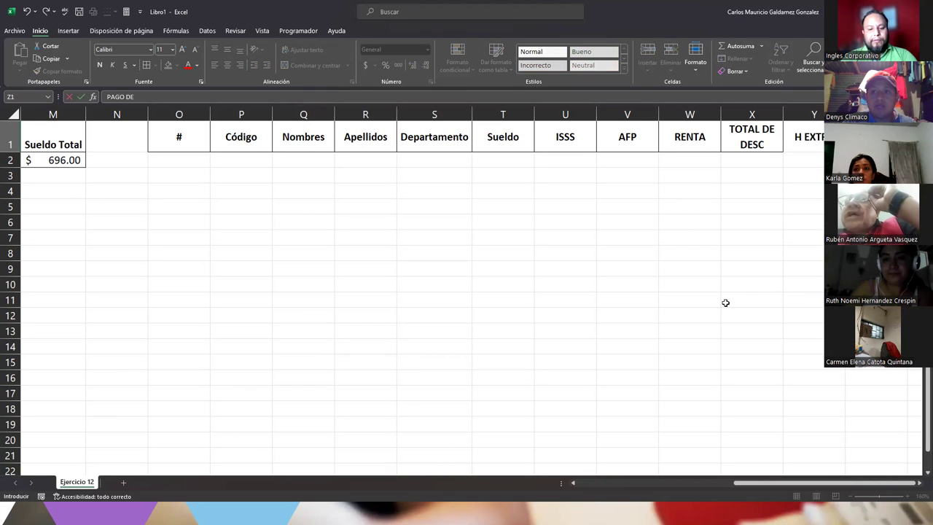
text( HEXTRA)
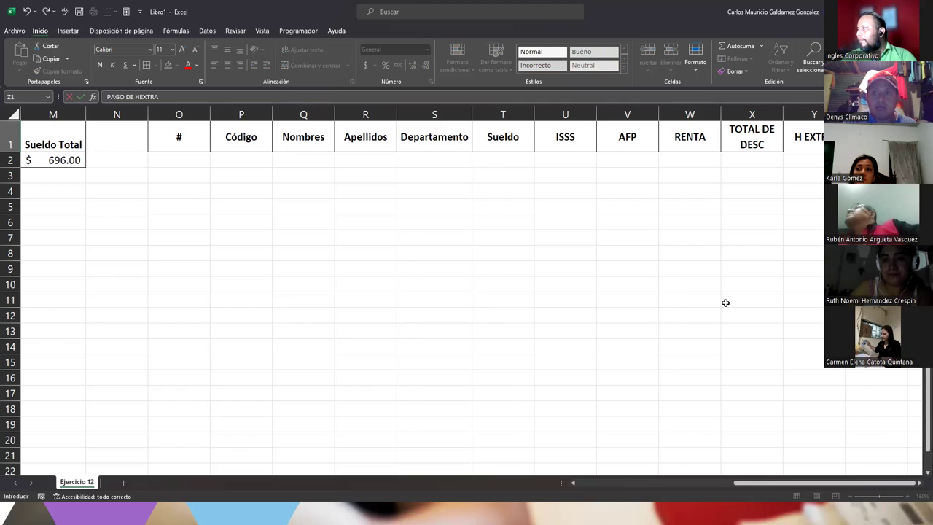
key(Tab)
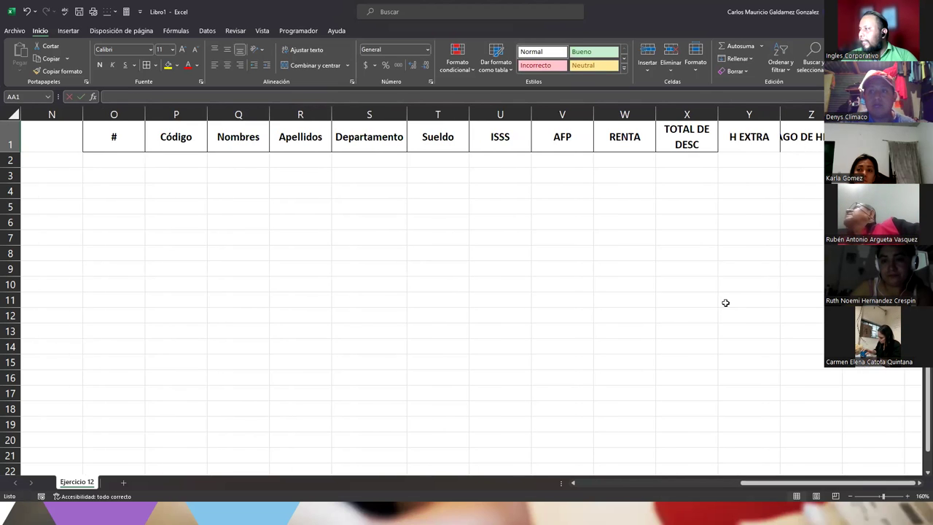
text(D FESTIV)
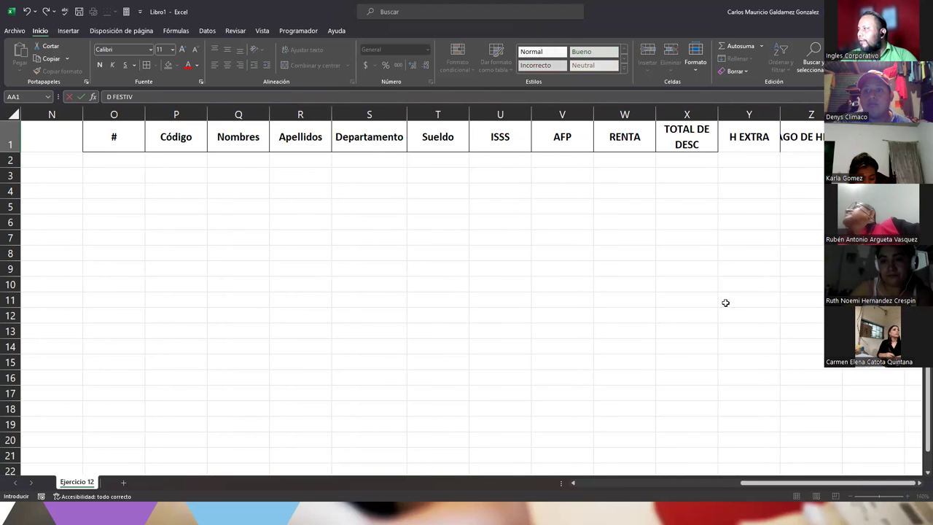
key(Return)
key(Up)
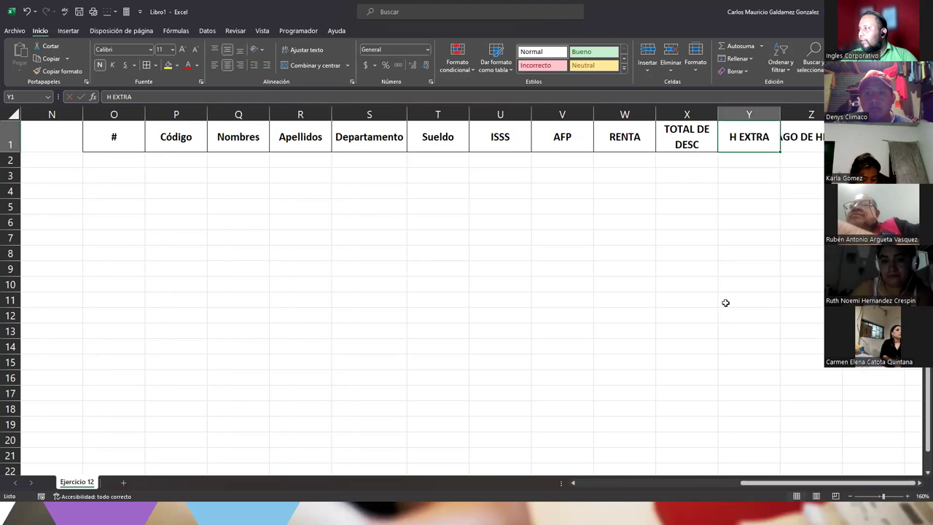
key(Right)
key(Right)
key(Right)
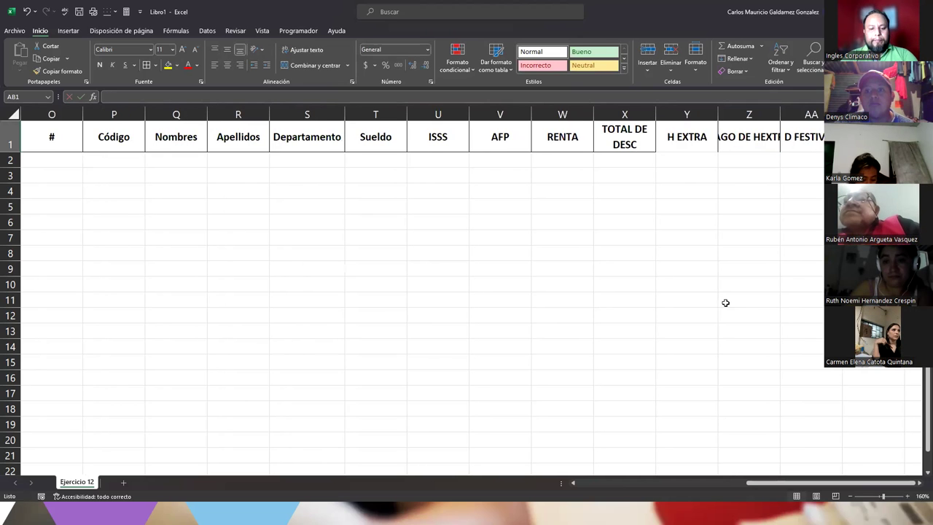
text(PAGO DE D FESTIVOS)
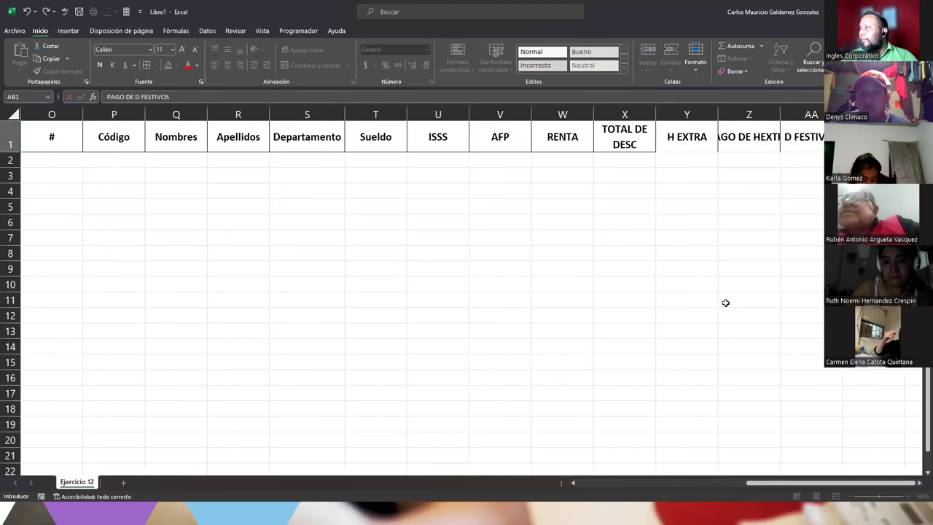
key(Right)
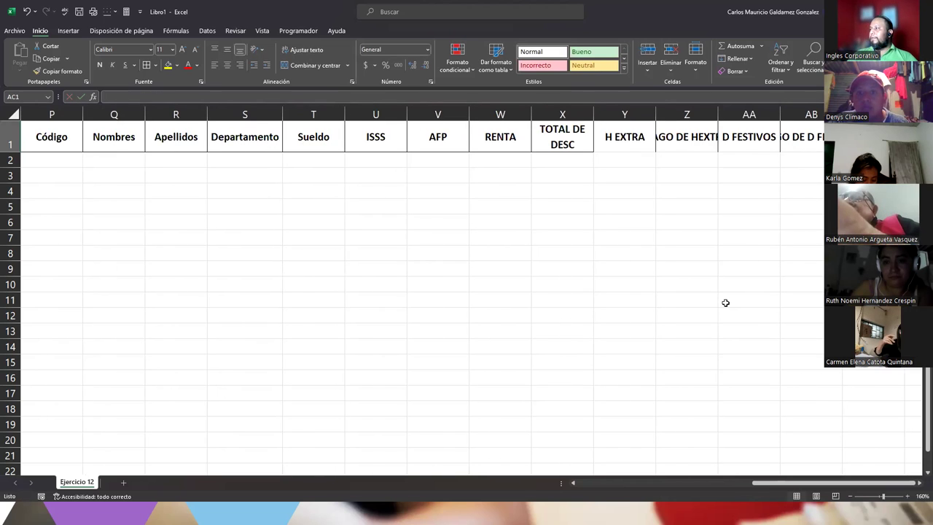
- Wrap text on headers Y1:AB1 and drag columns Y and AA narrower
drag(623, 146, 815, 138)
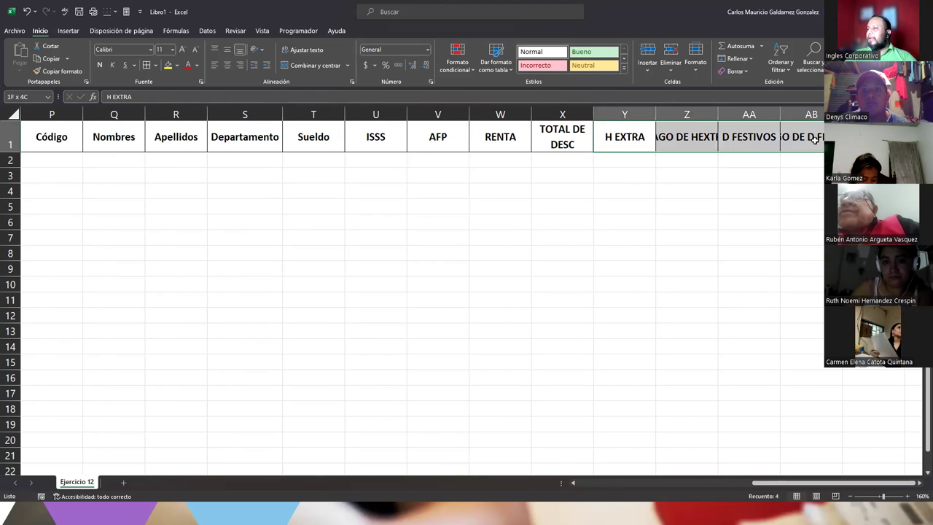
click(309, 54)
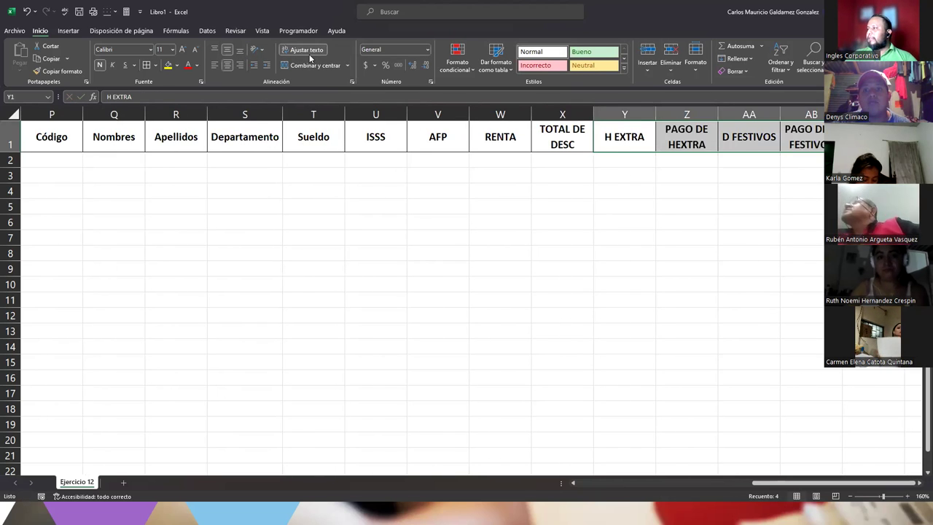
drag(655, 117, 620, 117)
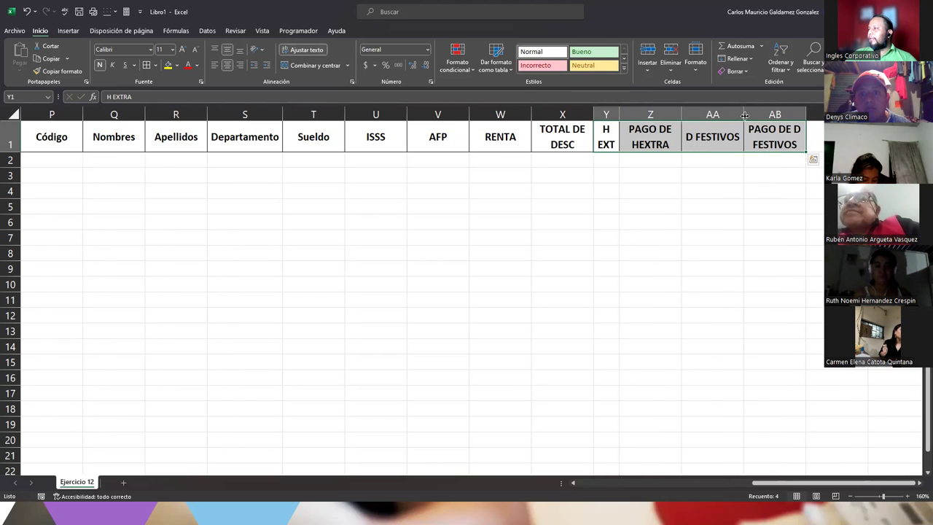
drag(744, 115, 717, 123)
drag(717, 117, 714, 115)
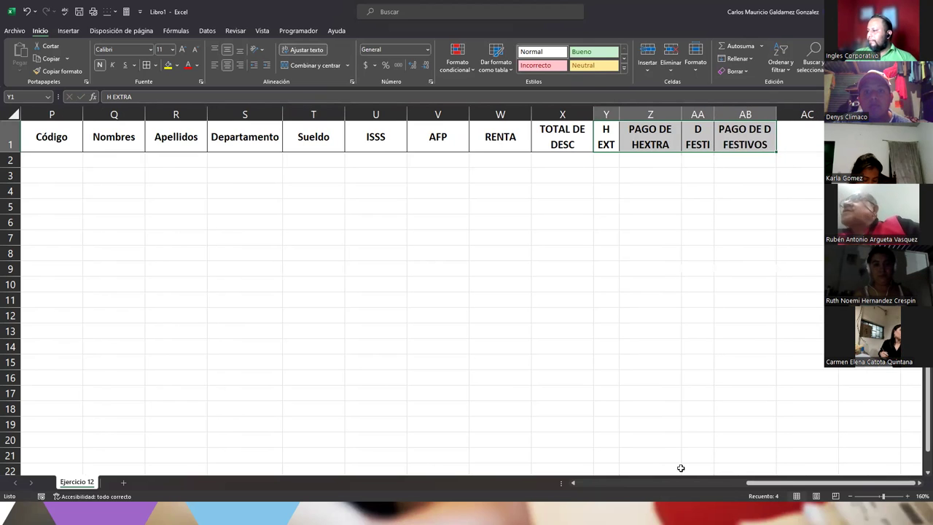
ctrl+scroll(545, 429, down, 1)
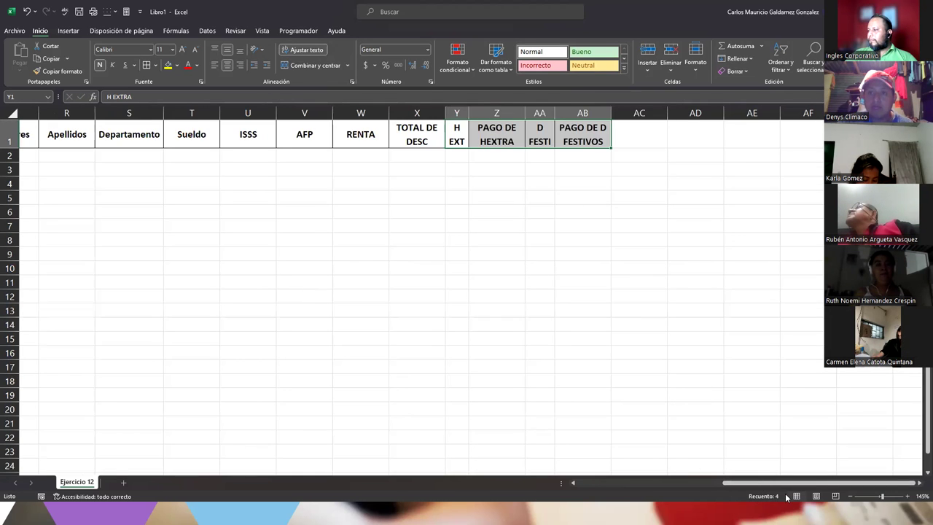
drag(776, 484, 797, 471)
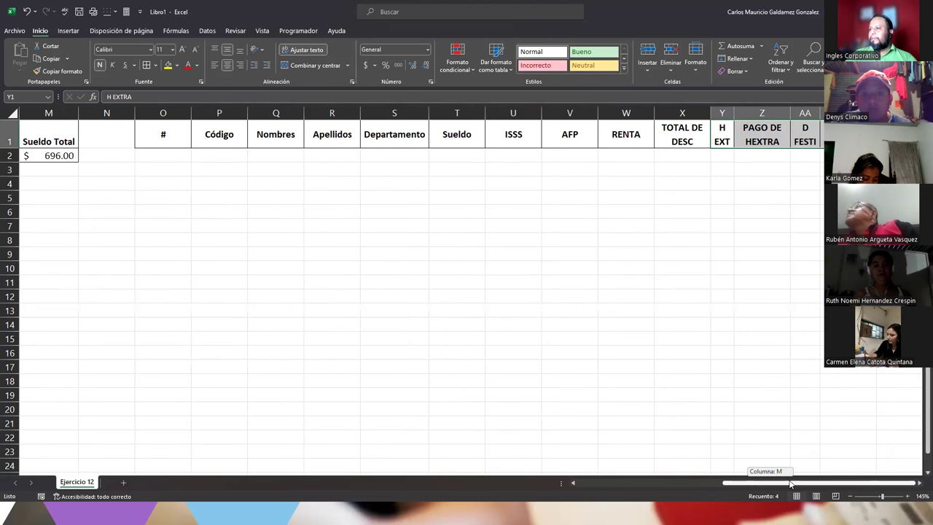
click(919, 485)
- Enter the BONO header in AC1
click(622, 143)
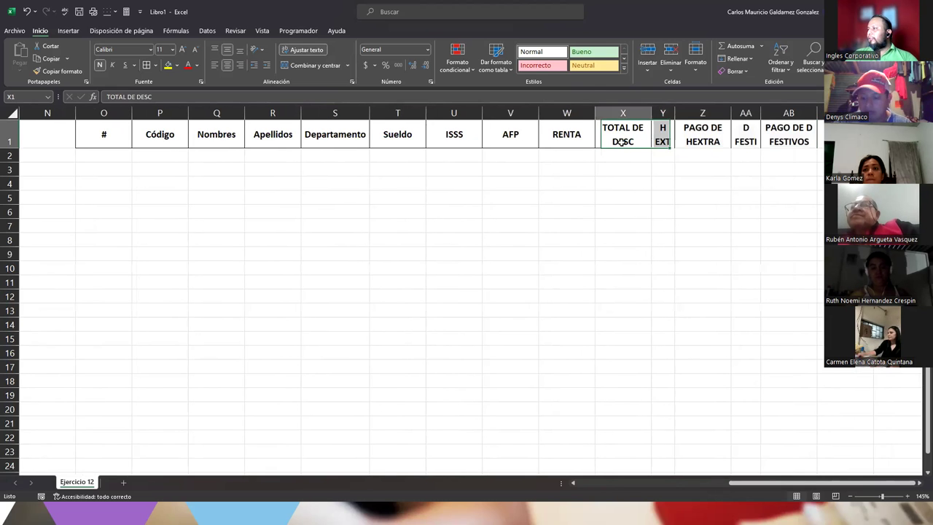
click(622, 142)
key(ctrl+c)
key(Right)
key(Right)
key(Right)
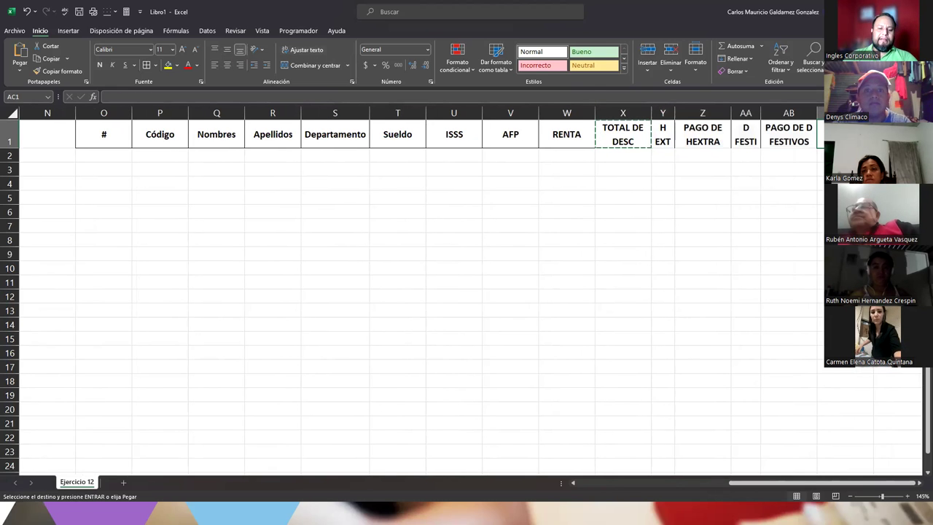
text(BONO)
key(Tab)
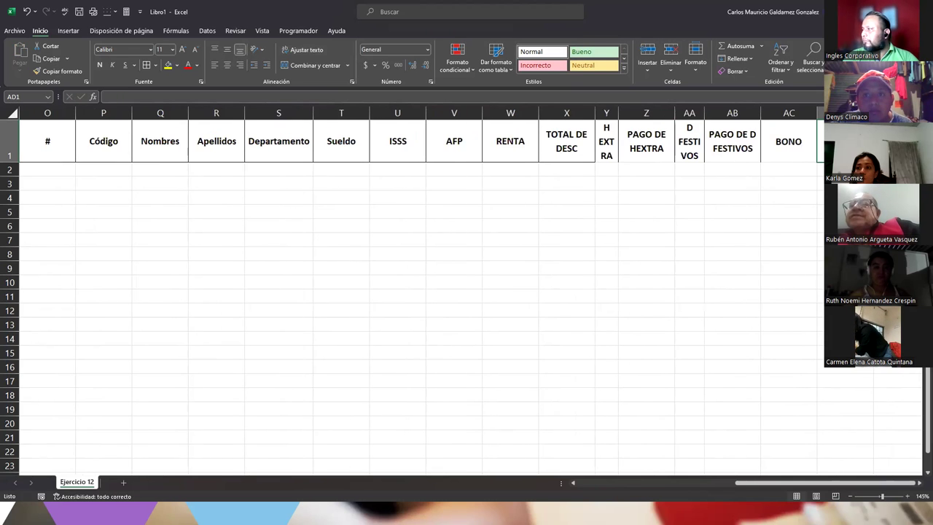
- Paste the formatted TOTAL DE DESC header into AD1 and change it to TOTAL DE INCEN
click(560, 135)
key(ctrl+c)
key(Right)
key(Right)
key(Right)
key(ctrl+v)
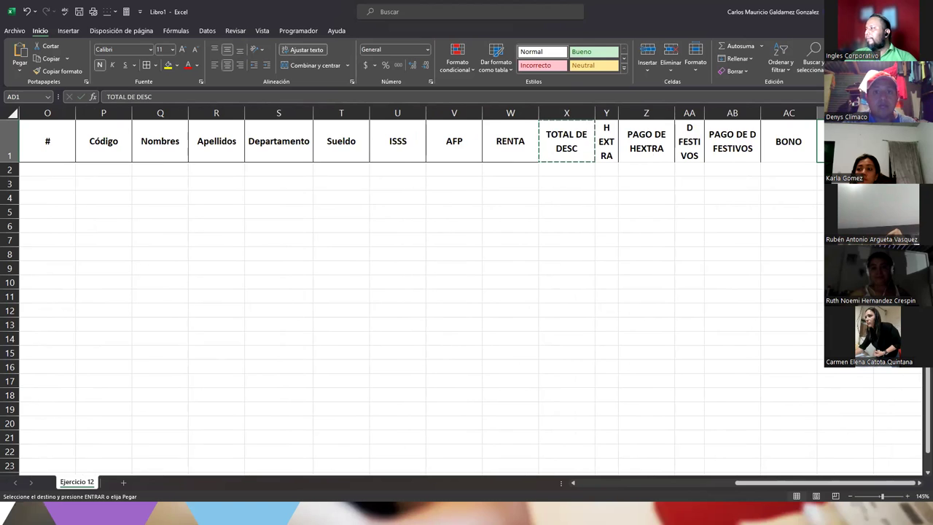
key(F2)
text(INCEN)
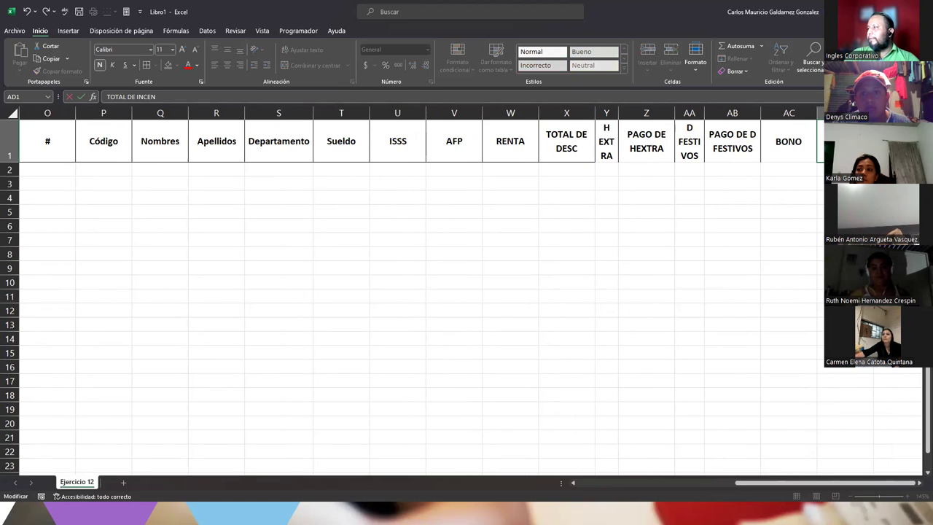
key(Tab)
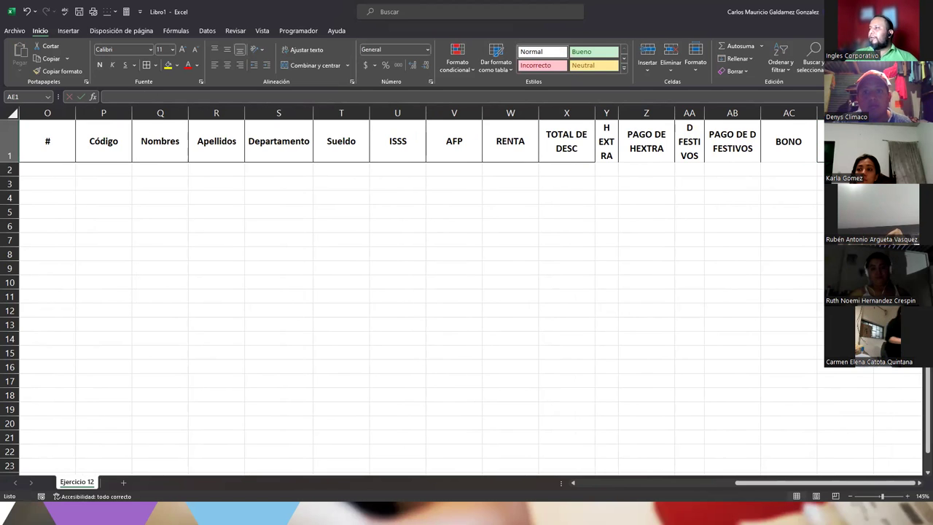
- Enter SUELDO NETO as the heading in AE1
text(Sueldo Neto)
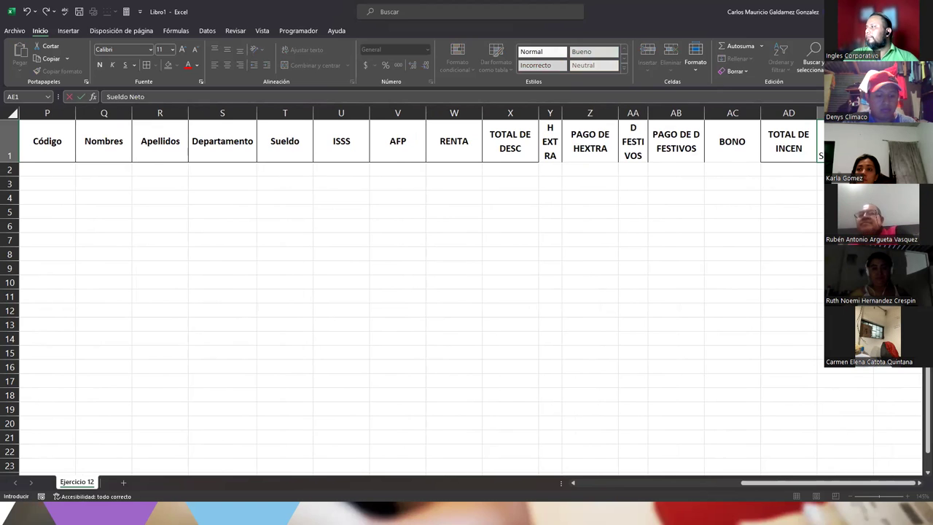
key(ctrl+Return)
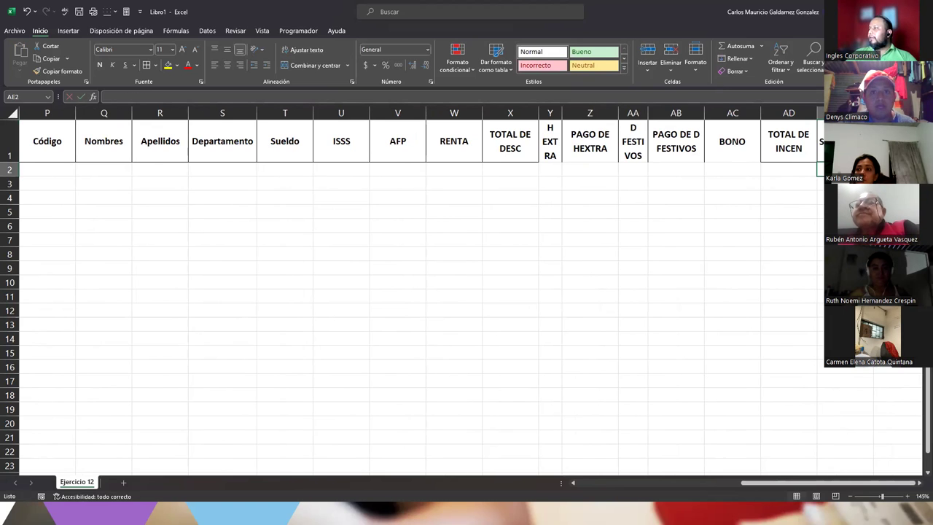
text(SUELDO NETO)
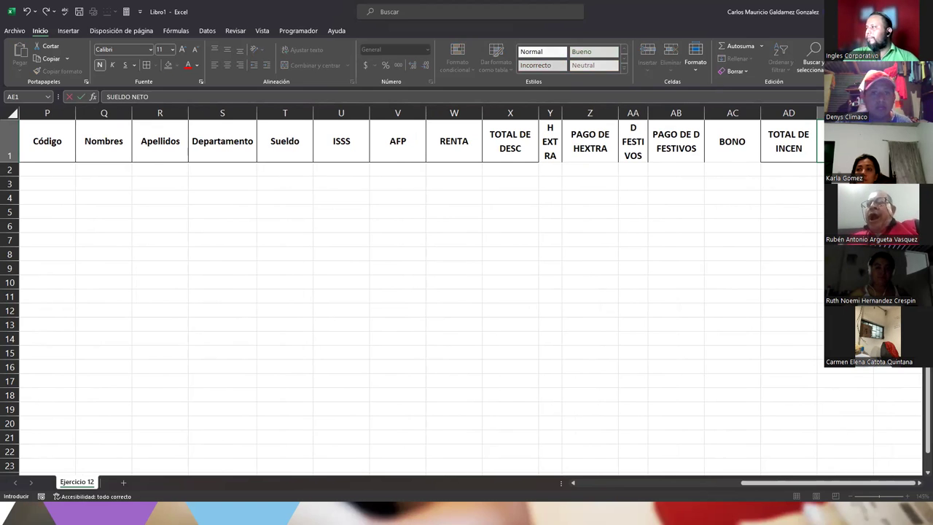
key(Return)
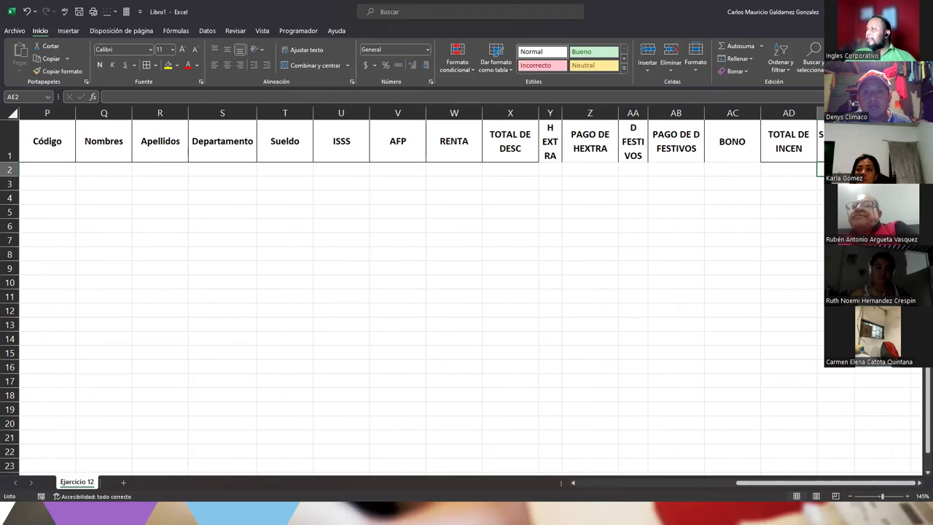
- Narrow the TOTAL DE INCEN and BONO columns
drag(817, 115, 807, 115)
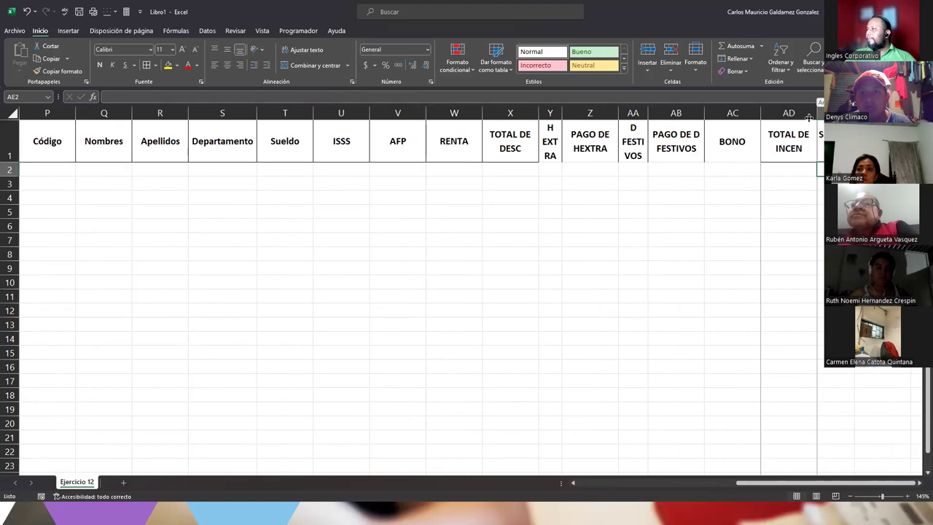
click(754, 113)
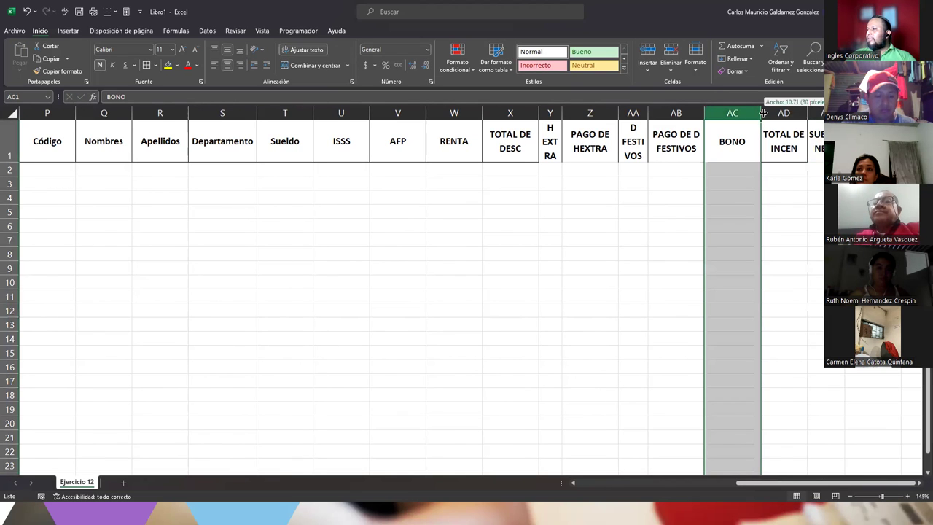
drag(760, 113, 736, 113)
- Apply All Borders to the header row O1:AE1
drag(797, 148, 123, 140)
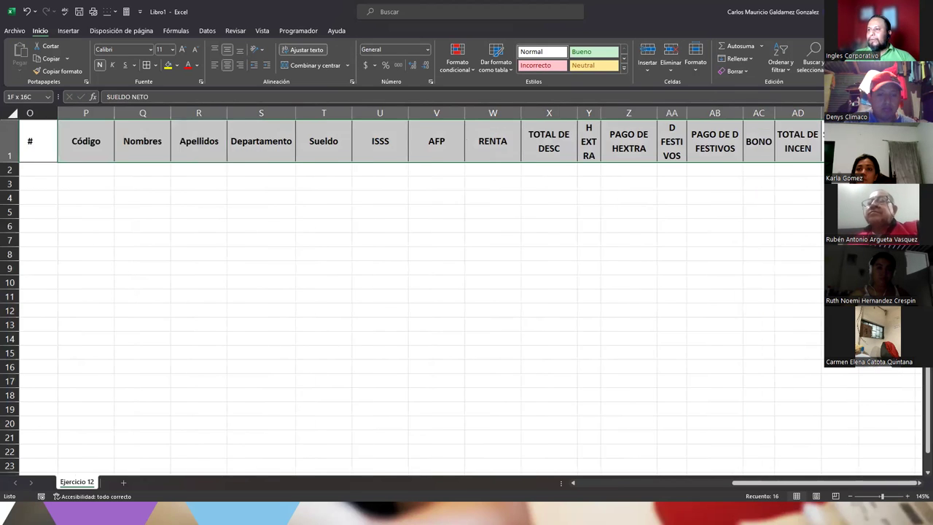
click(148, 66)
scroll(290, 191, right, 3)
scroll(396, 196, right, 4)
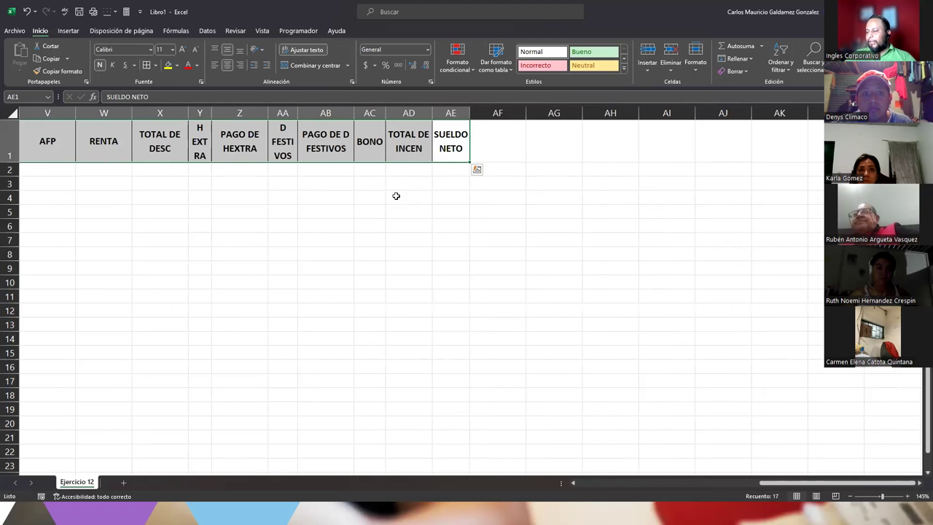
click(573, 483)
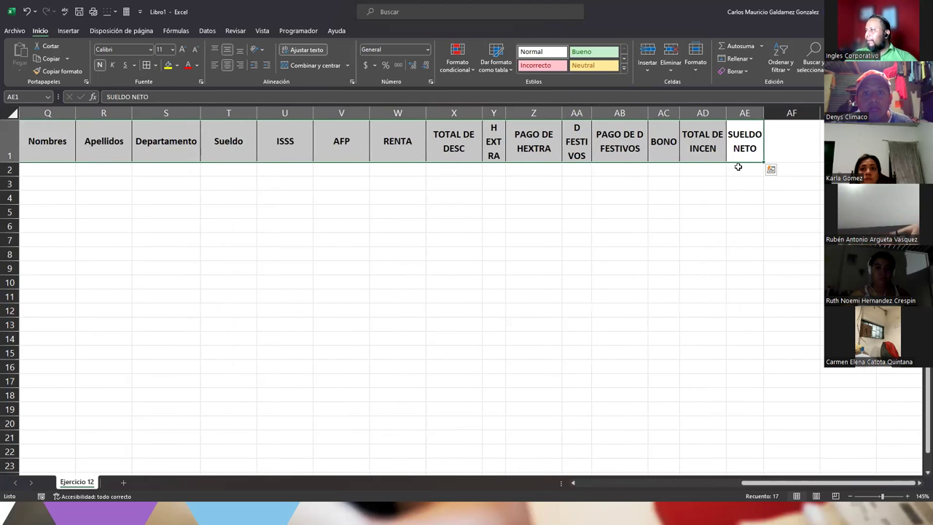
click(737, 170)
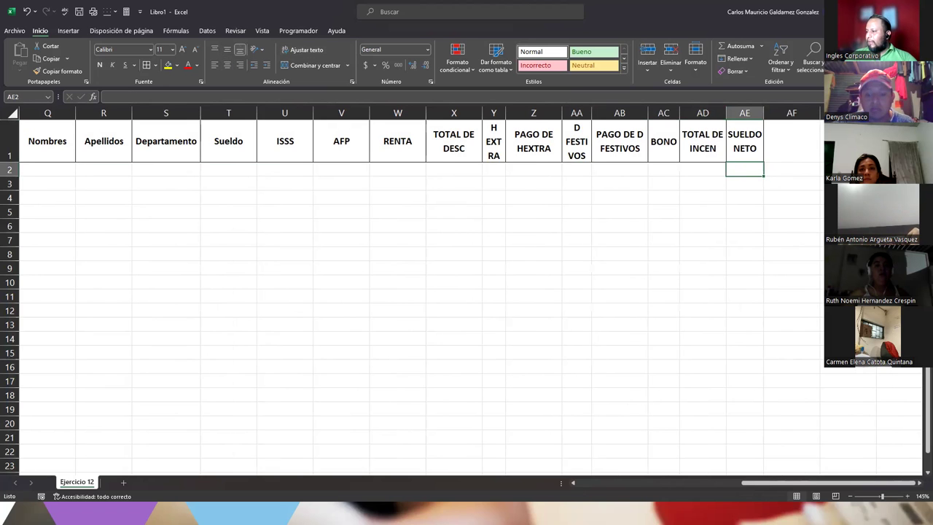
click(573, 484)
click(573, 484)
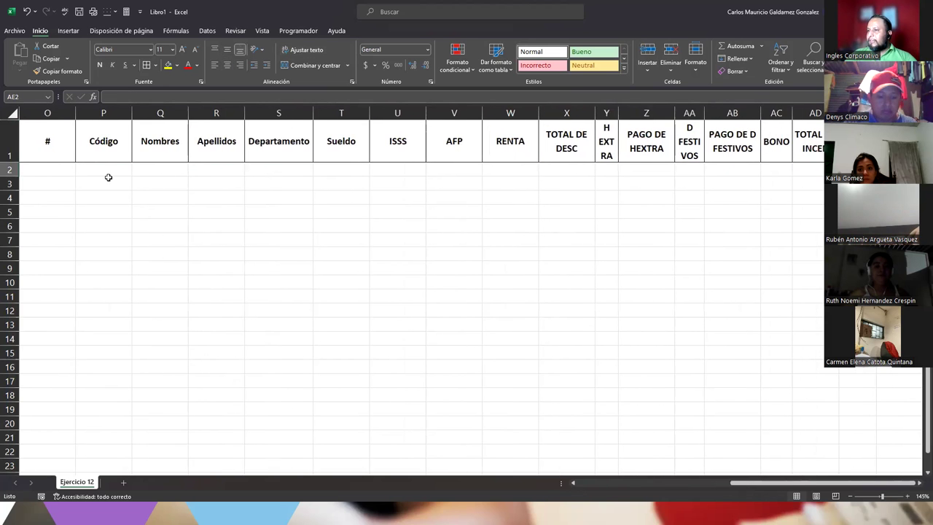
- Apply All Borders to row 2 cells from # to SUELDO NETO
drag(28, 169, 91, 140)
click(147, 65)
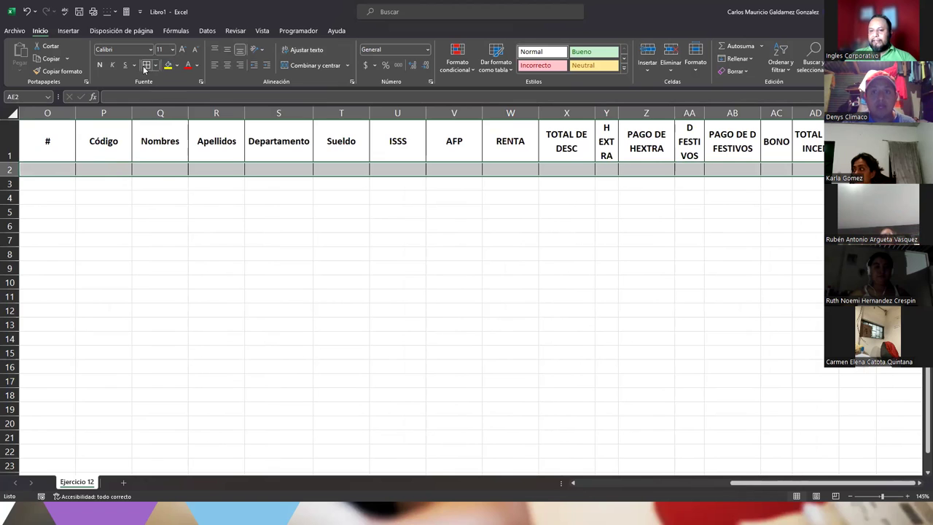
click(181, 213)
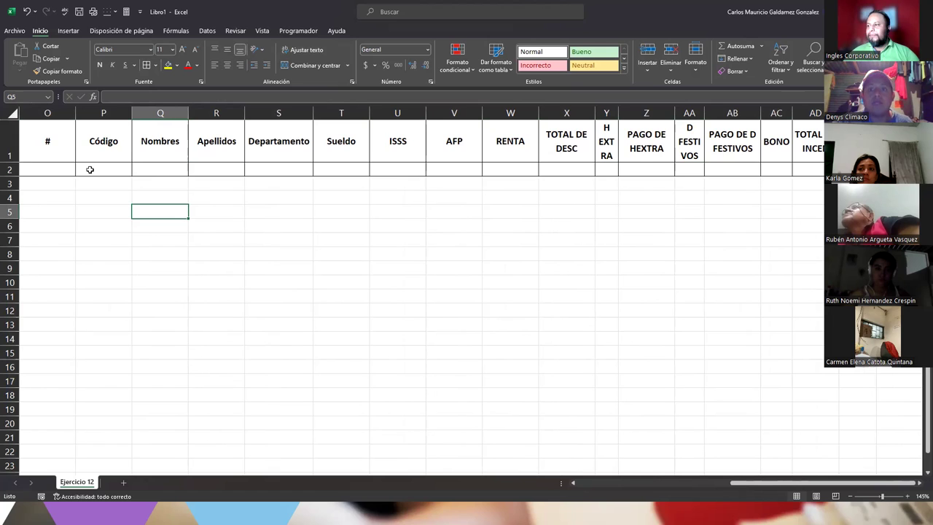
- Fill row-2 cells ISSS–TOTAL DE DESC, PAGO DE HEXTRA, PAGO DE D FESTIVOS, TOTAL DE INCEN and SUELDO NETO yellow
drag(399, 168, 547, 169)
click(659, 172)
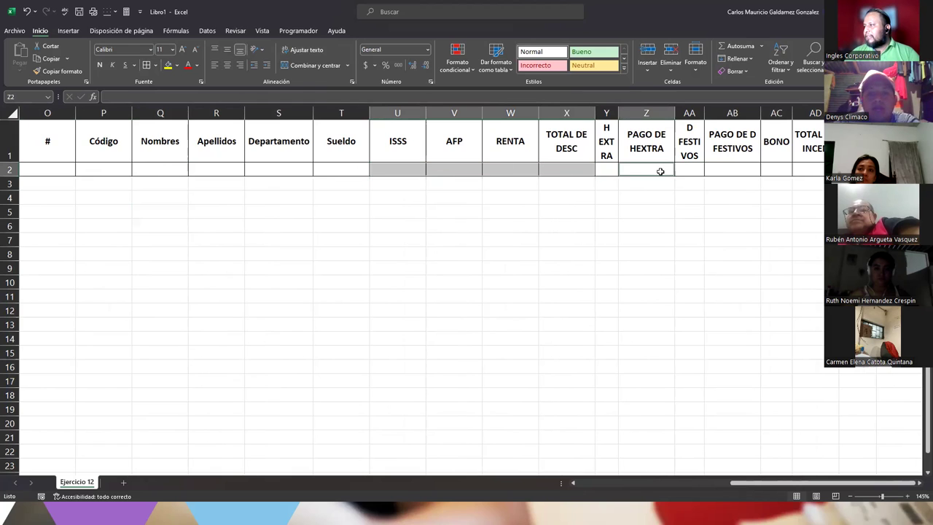
ctrl+click(741, 167)
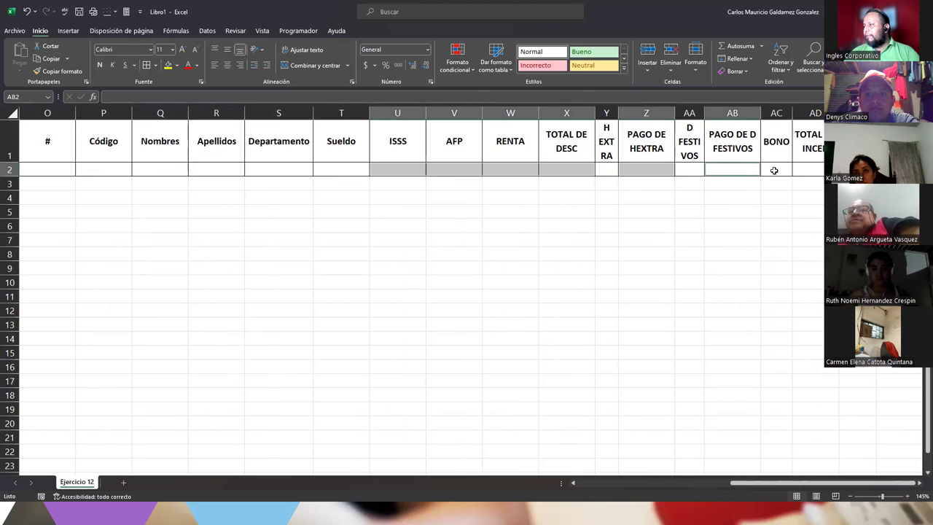
ctrl+click(817, 168)
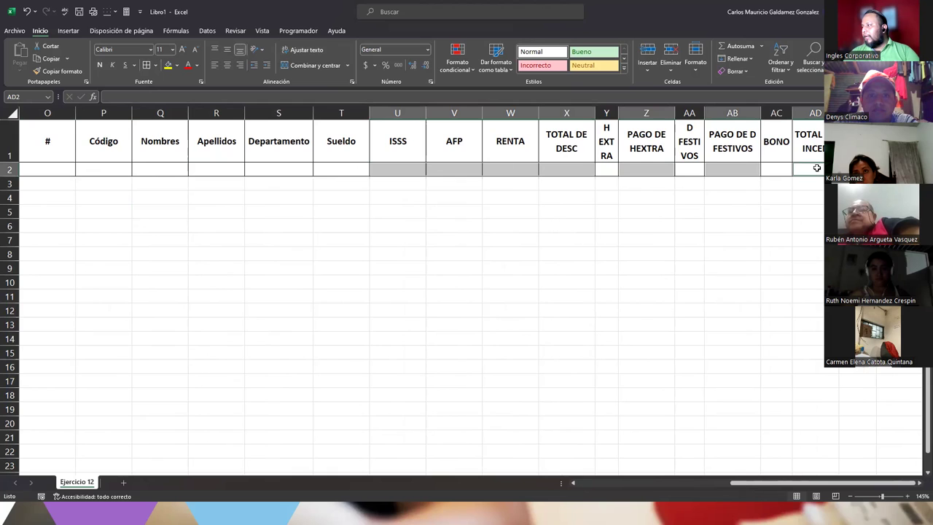
ctrl+click(849, 169)
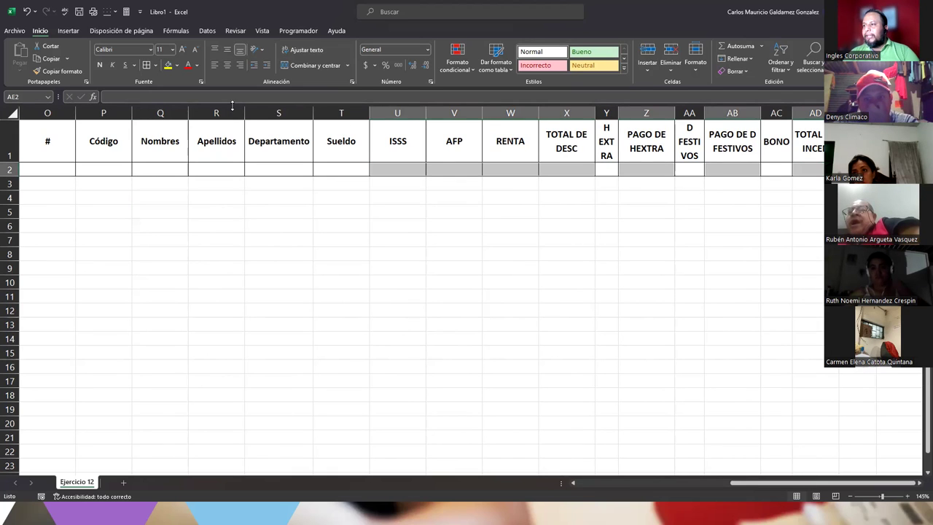
click(168, 70)
- Fill T5 yellow and label it 'Campos Calculador' in U5
click(259, 286)
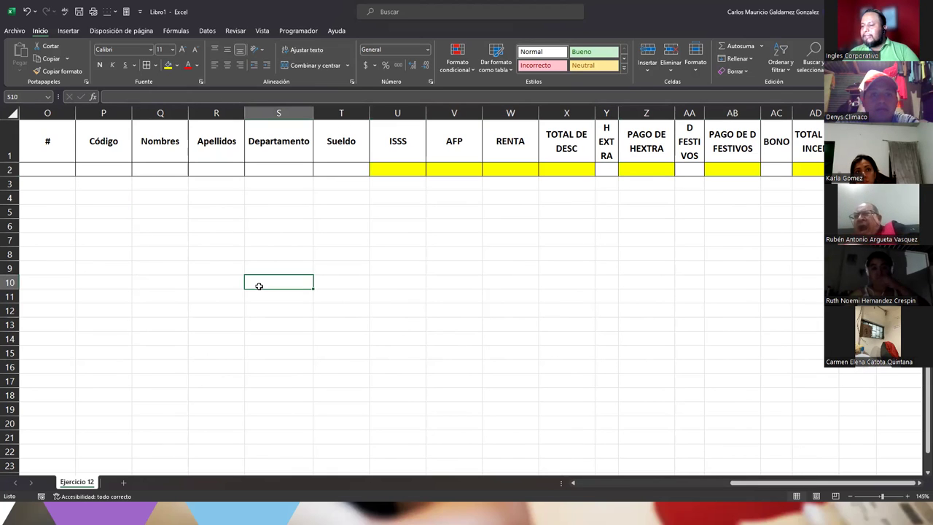
click(319, 217)
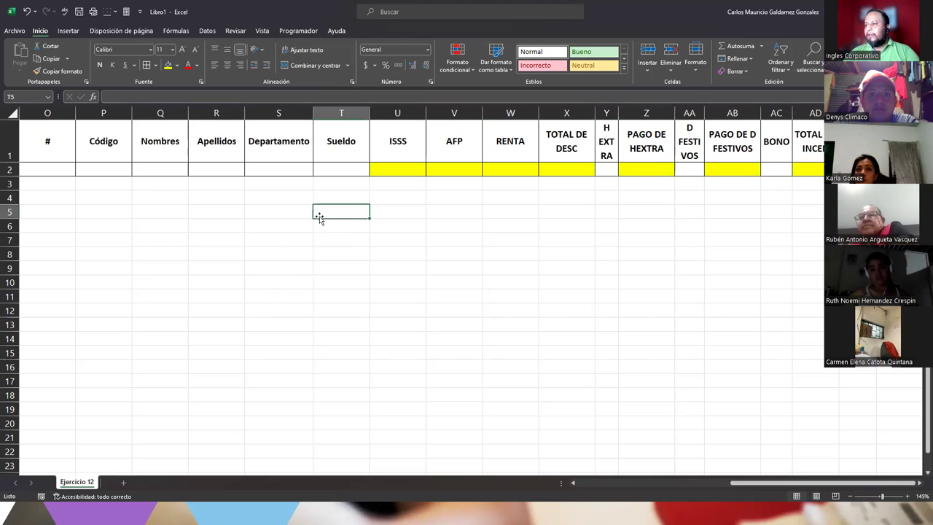
click(169, 70)
click(404, 214)
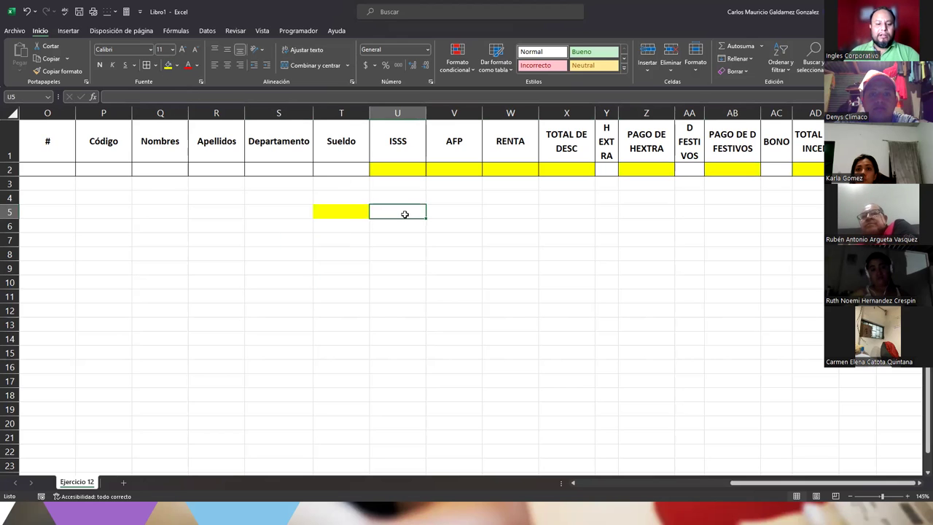
text(Campos Ca)
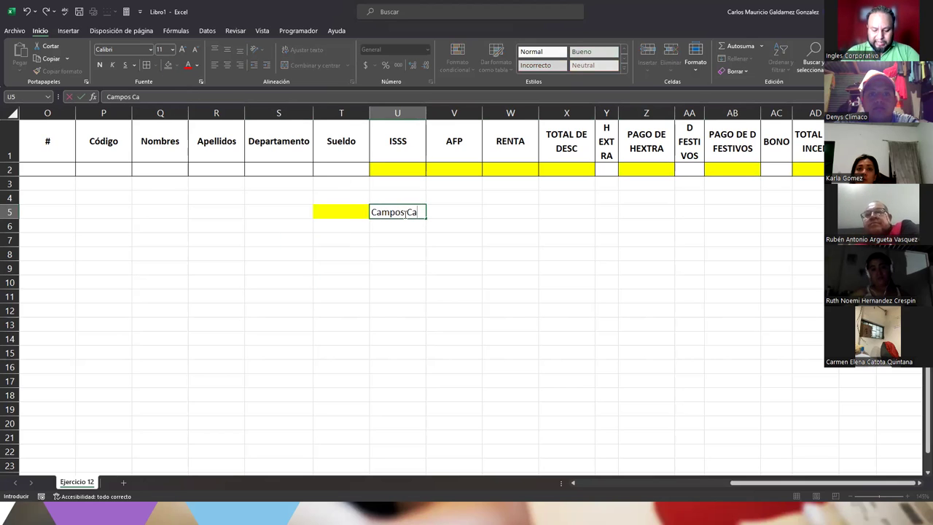
text(r)
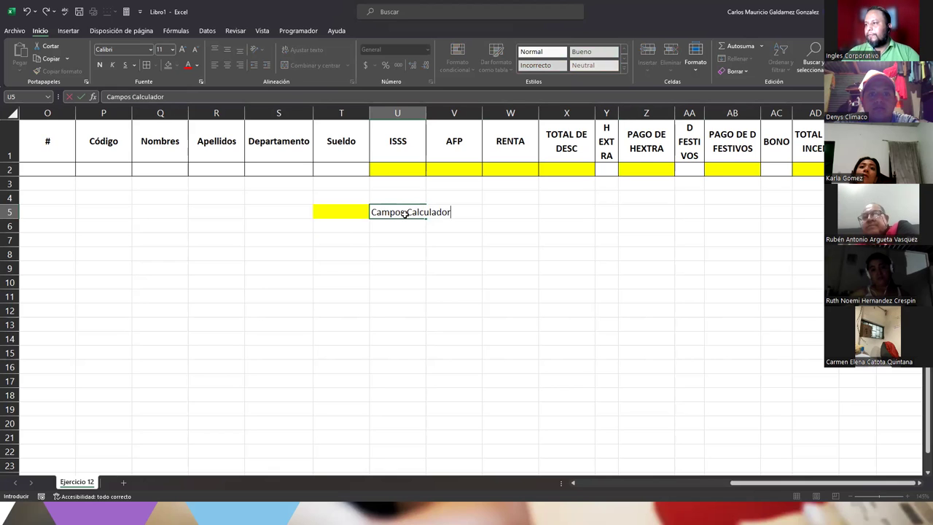
key(Return)
mouse_move(346, 214)
mouse_down()
mouse_move(342, 245)
mouse_move(342, 225)
mouse_up()
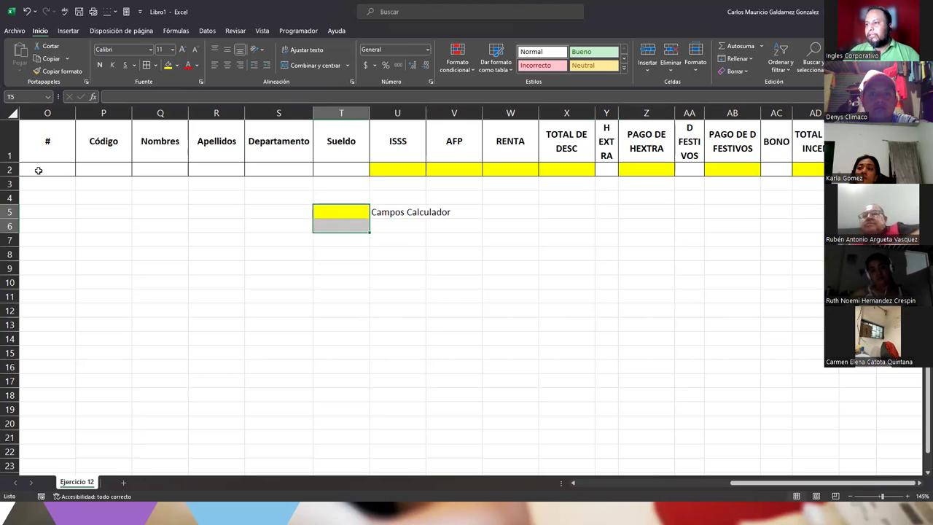
- Fill the input cells dark green: # through Sueldo in rows 1–2, plus H EXTRA, D FESTIVOS and BONO
drag(42, 170, 342, 170)
ctrl+click(590, 170)
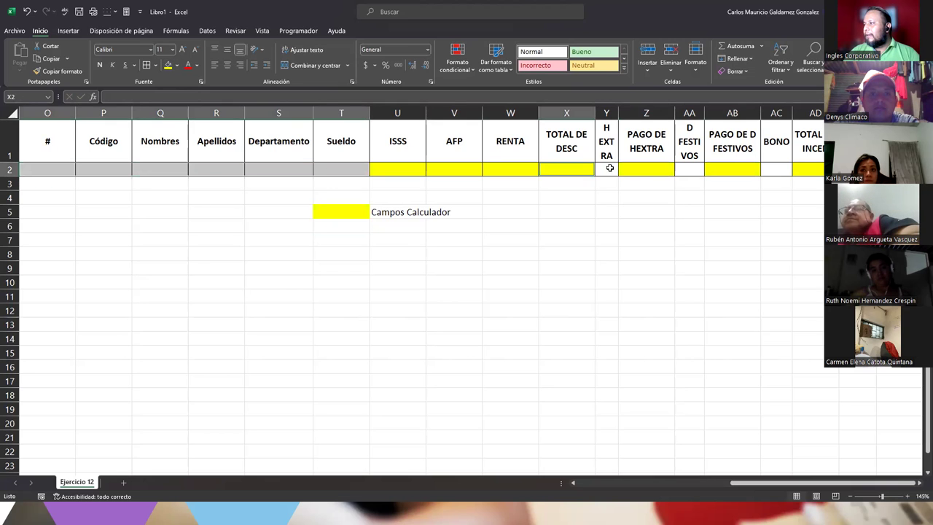
ctrl+click(599, 169)
click(605, 168)
ctrl+click(689, 169)
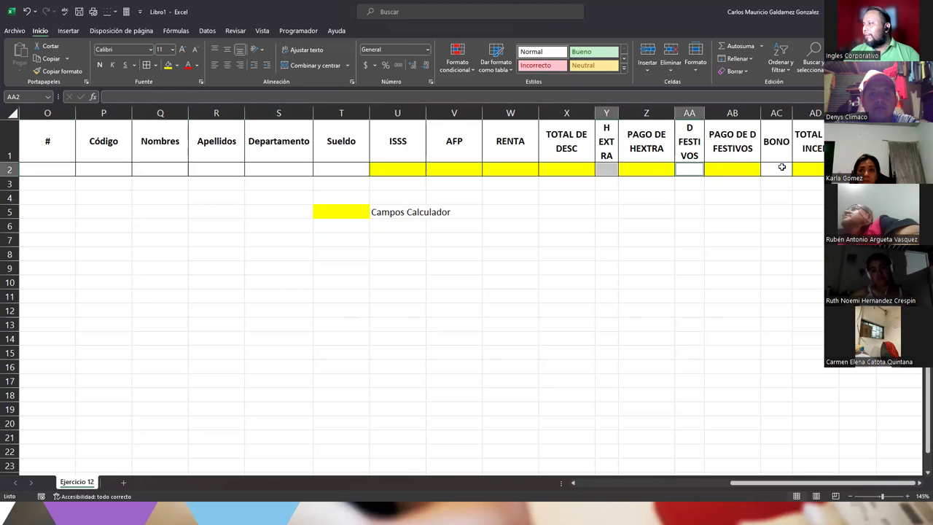
ctrl+click(778, 169)
ctrl+click(337, 171)
drag(256, 170, 55, 142)
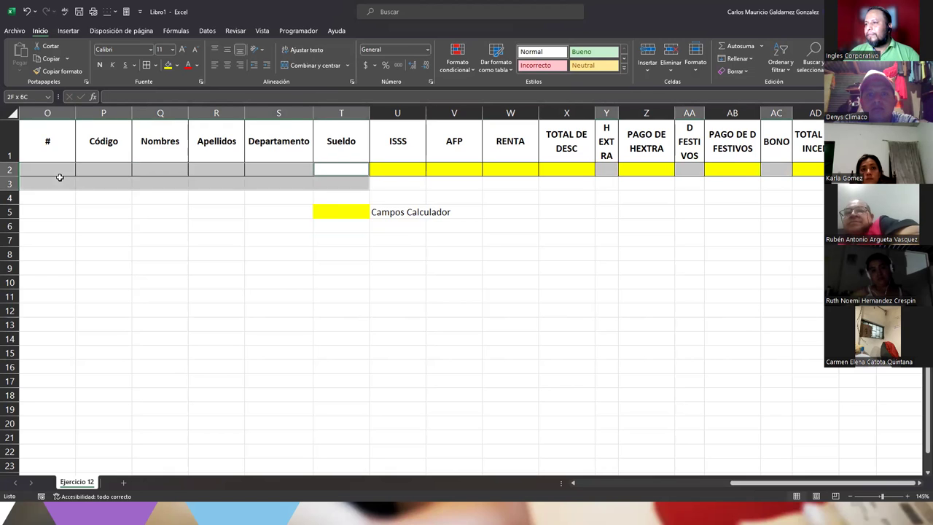
click(176, 68)
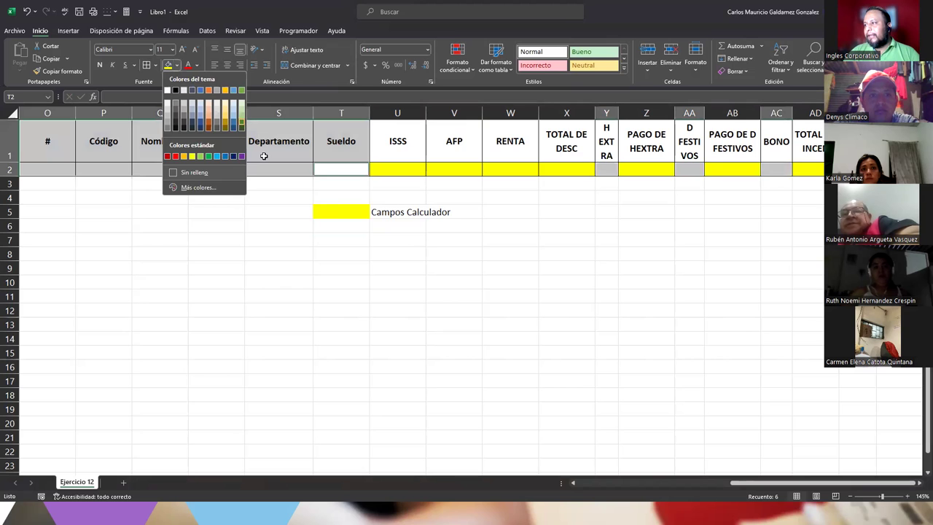
click(241, 122)
- Fill T6 green, label it 'Campos No Calculados' in U6, and correct U5 to 'Campos Calculado'
click(342, 227)
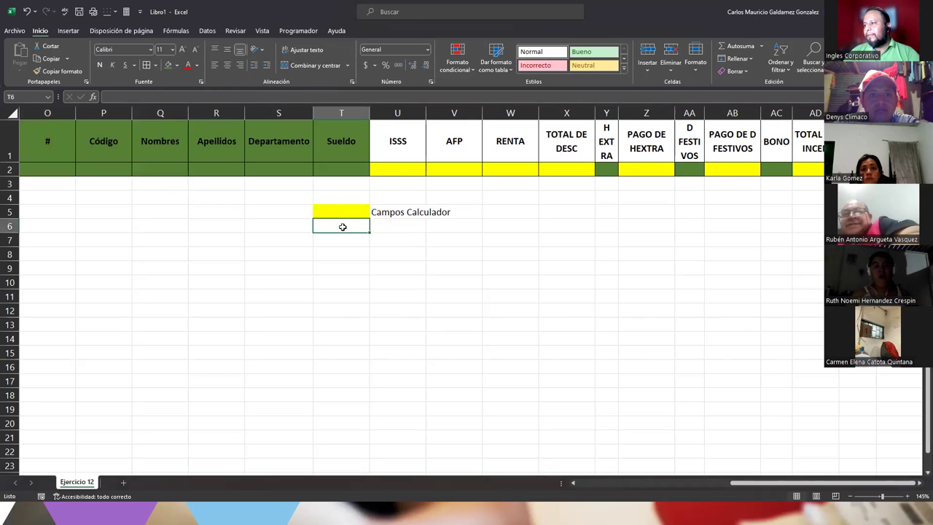
click(168, 66)
click(390, 226)
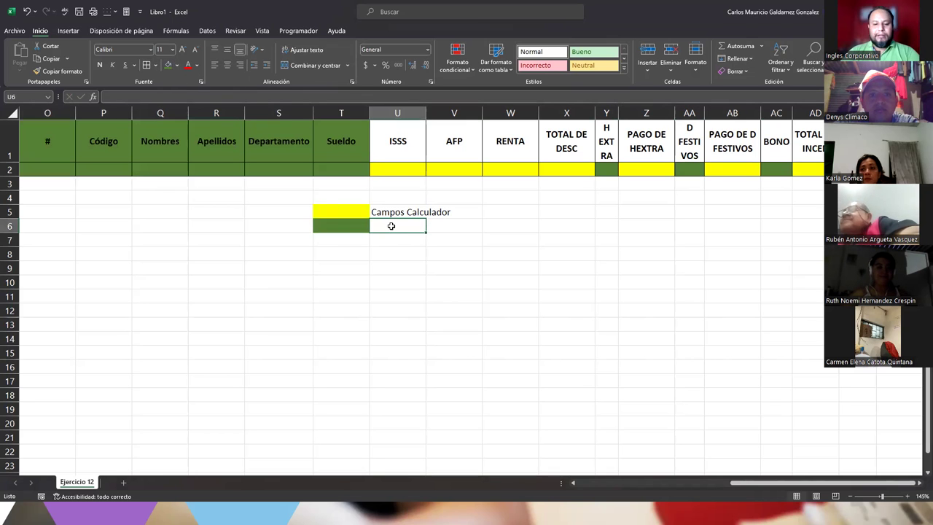
text(Ca)
text(No)
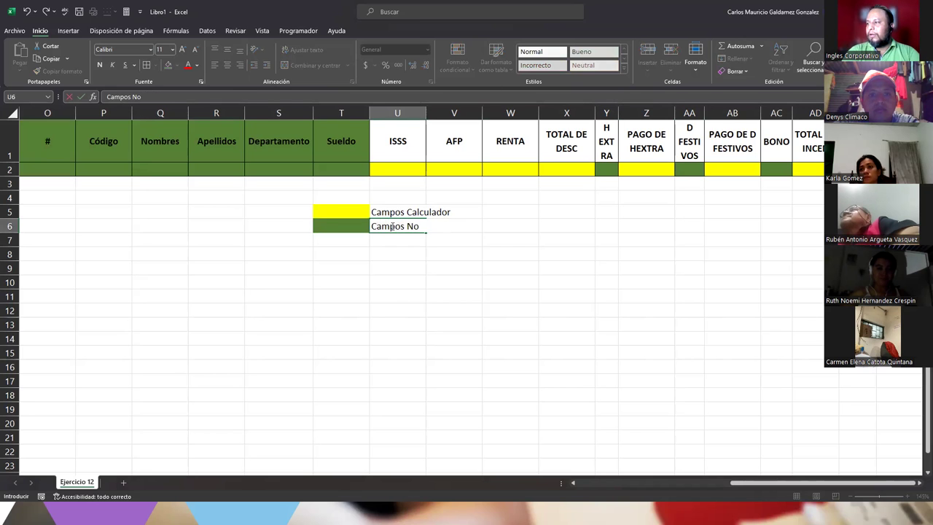
text(lados)
key(Up)
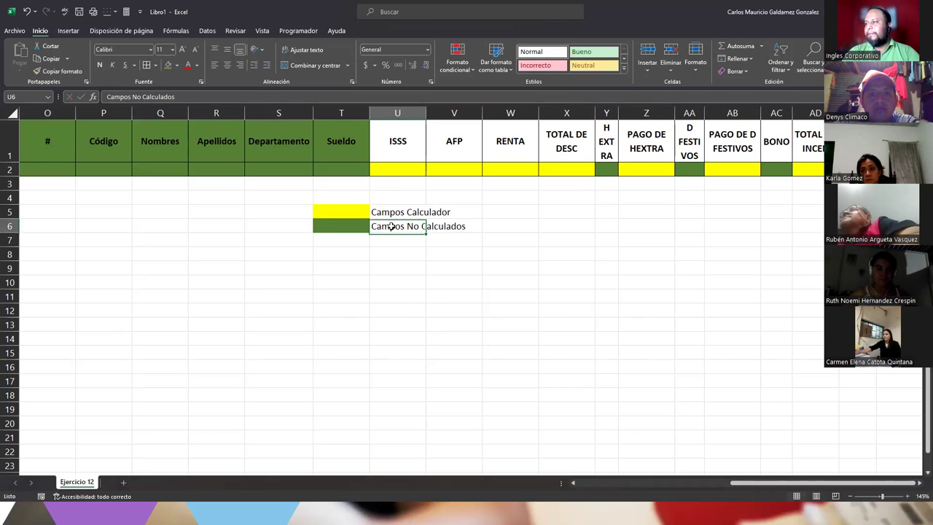
key(F2)
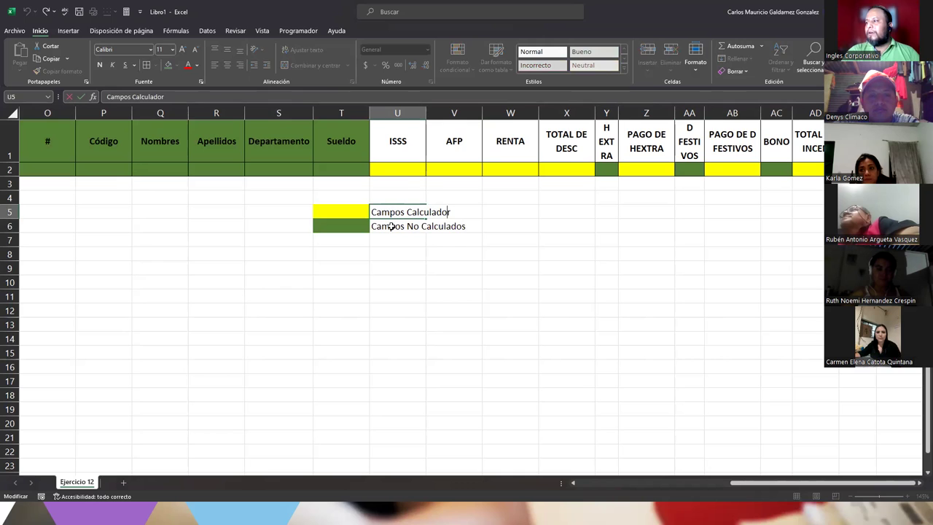
key(Return)
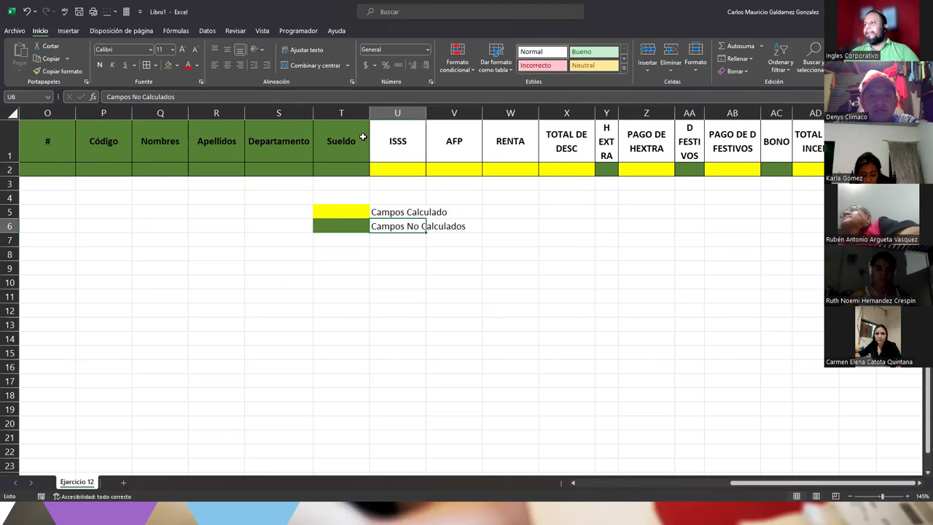
- Set the # through Sueldo header cells to Sin relleno, removing their green fill
drag(341, 146, 43, 169)
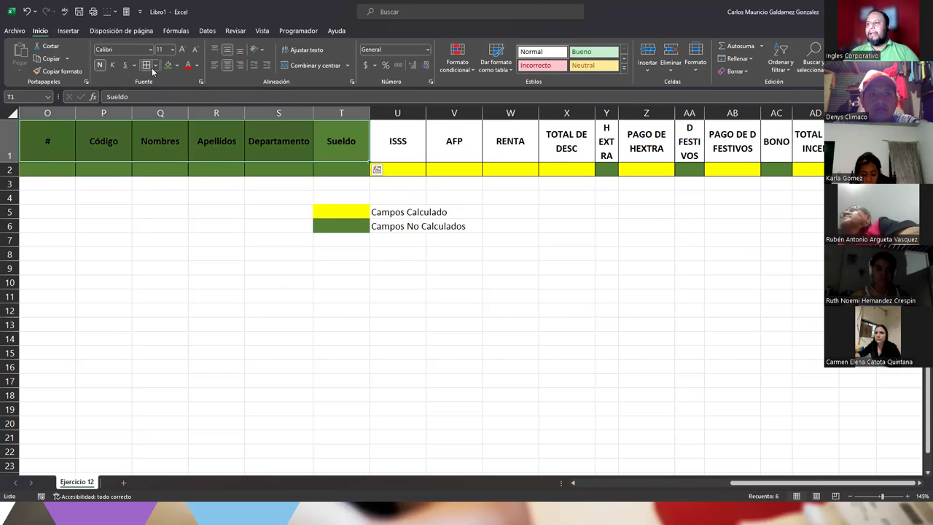
click(176, 65)
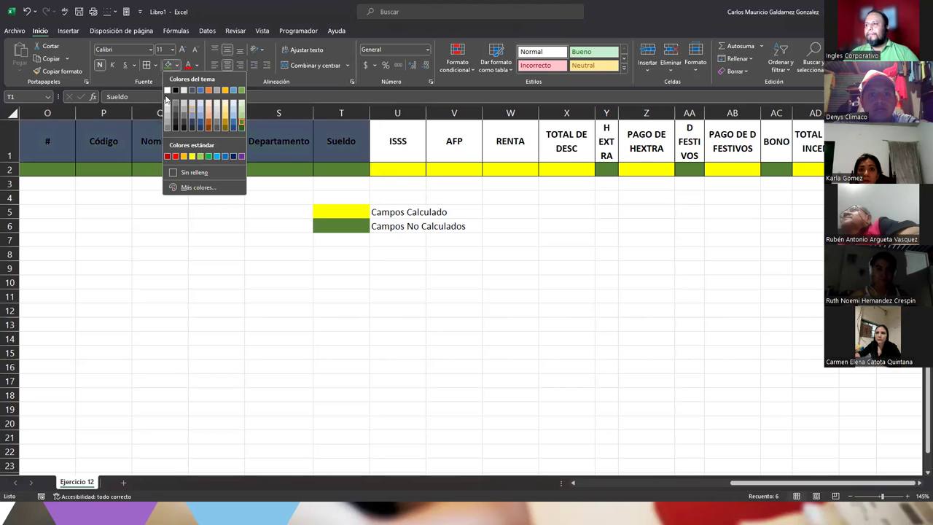
click(166, 222)
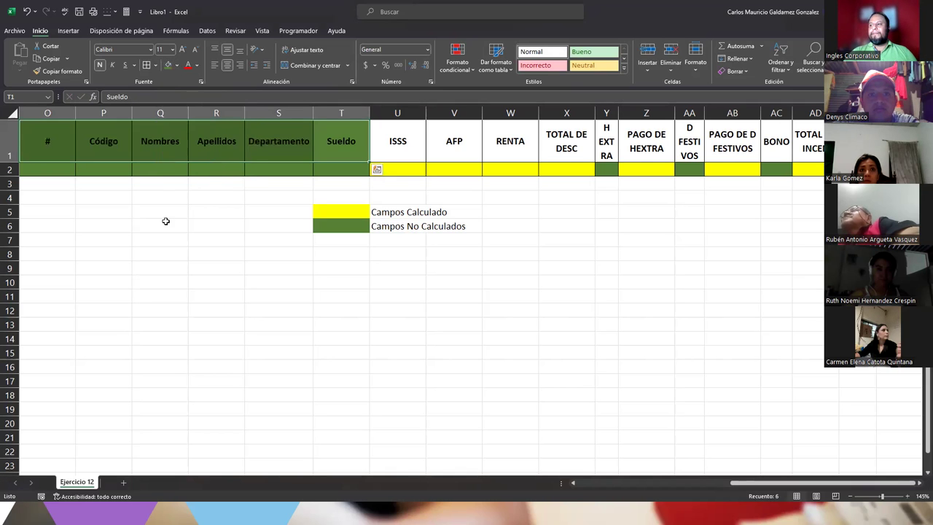
click(175, 66)
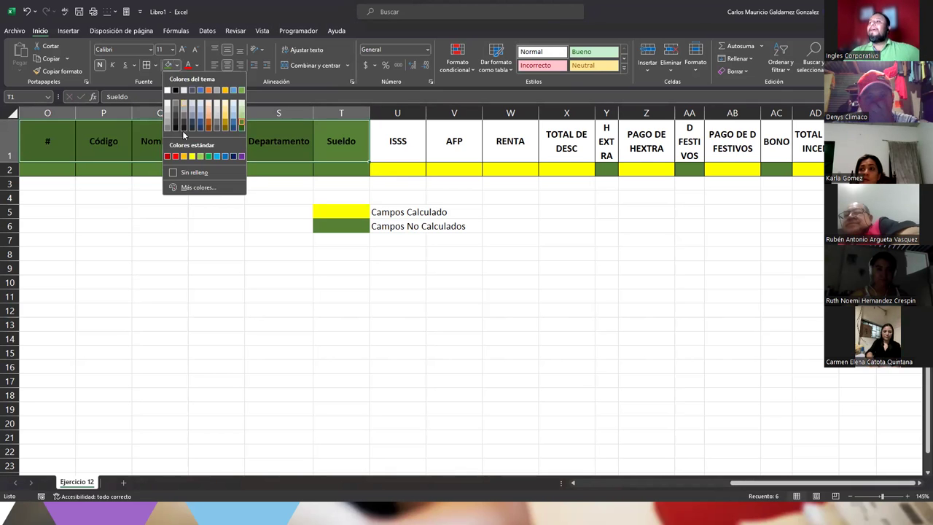
click(193, 172)
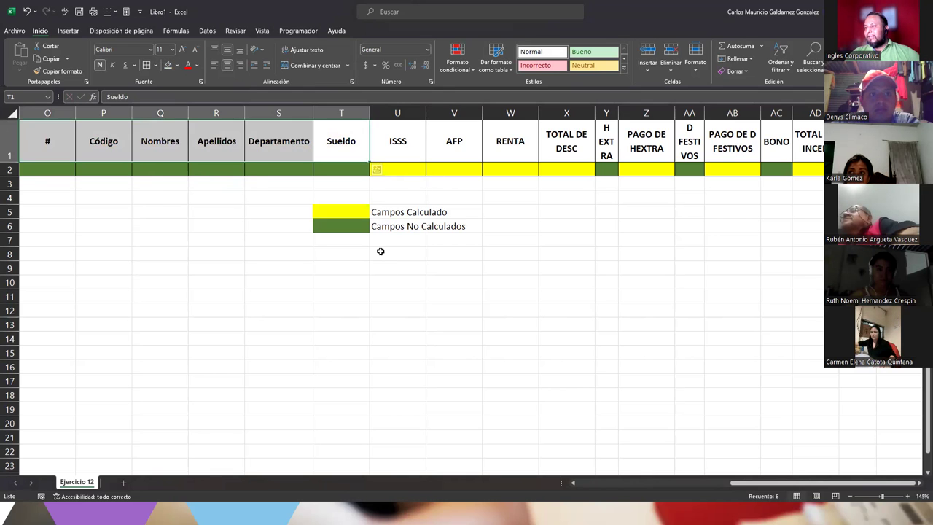
click(356, 275)
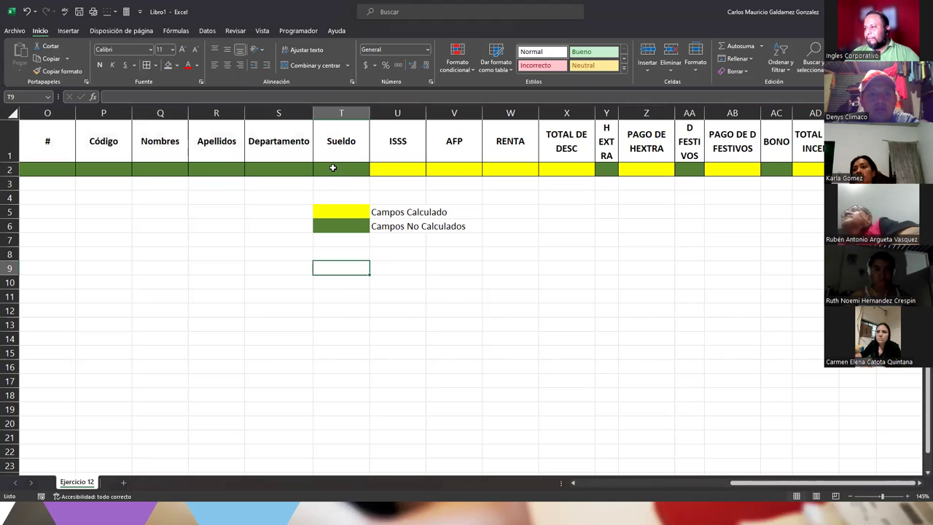
- Apply $ Español (El Salvador) accounting format to row 2 cells T2:X2, Z2, AB2, AD2 and AE2
drag(333, 167, 563, 171)
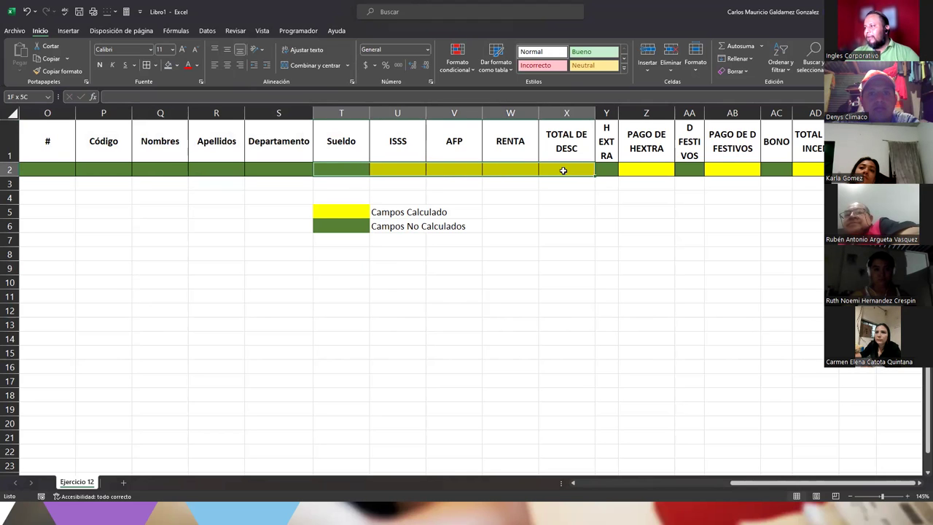
click(646, 174)
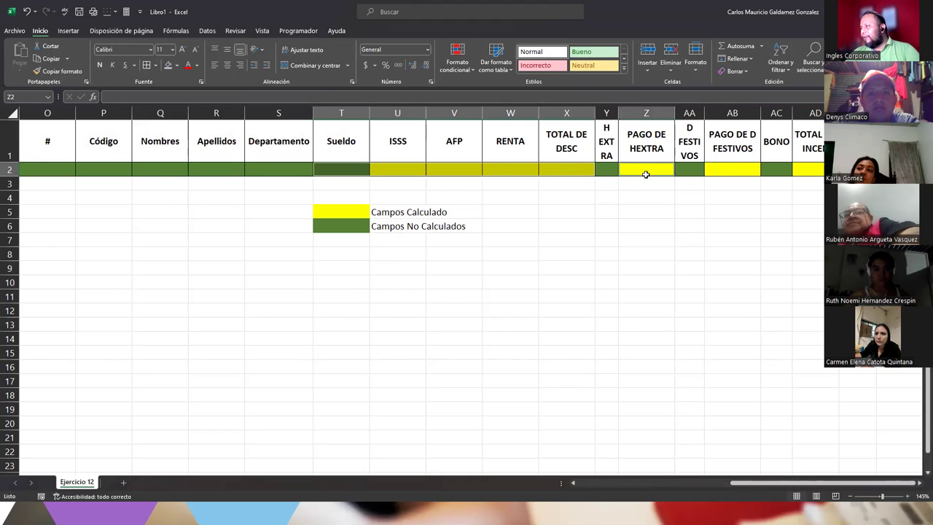
click(737, 171)
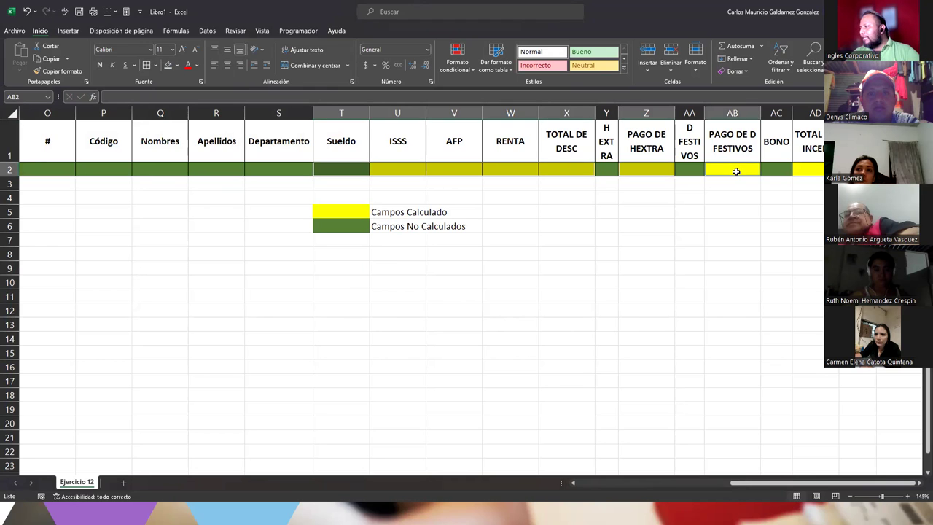
ctrl+click(770, 170)
ctrl+click(810, 169)
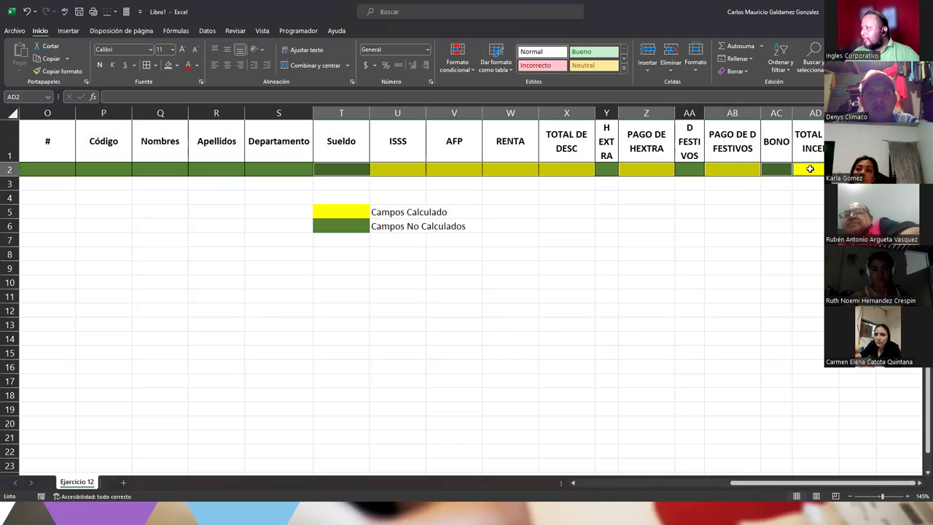
ctrl+click(835, 169)
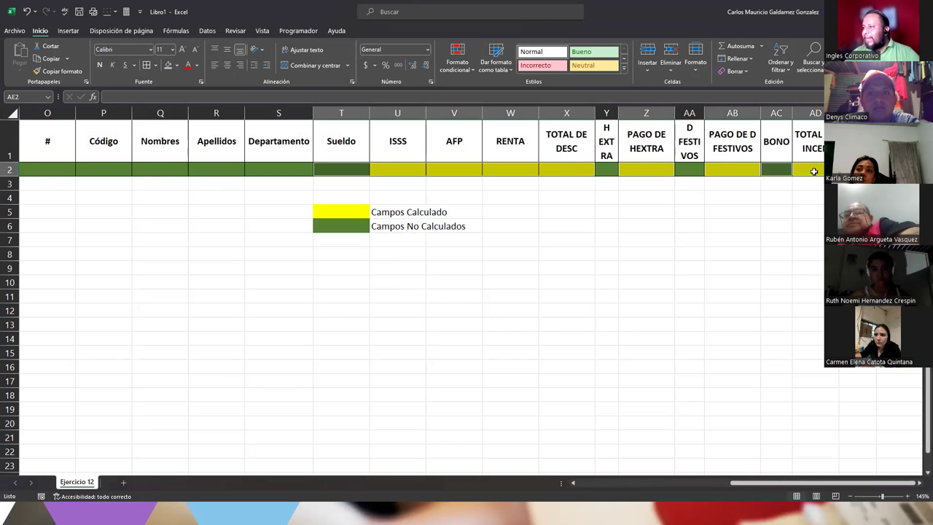
click(375, 65)
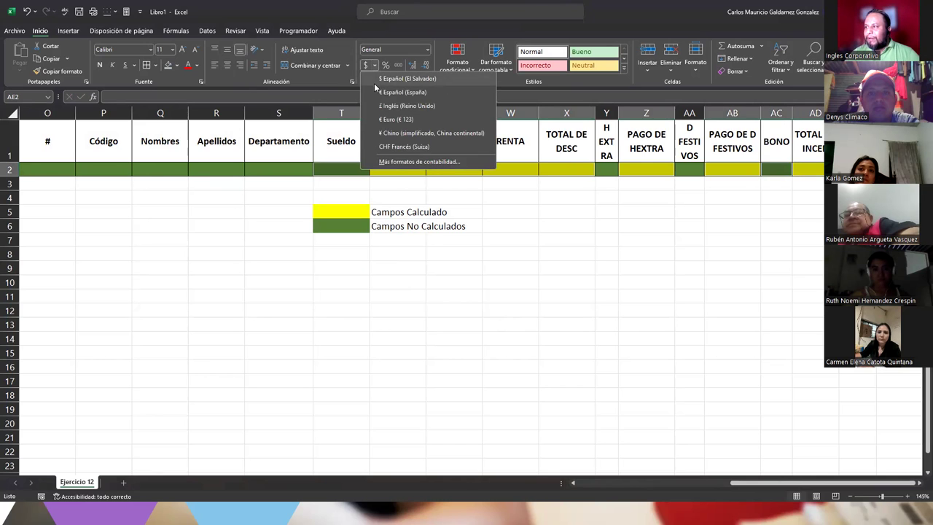
click(373, 77)
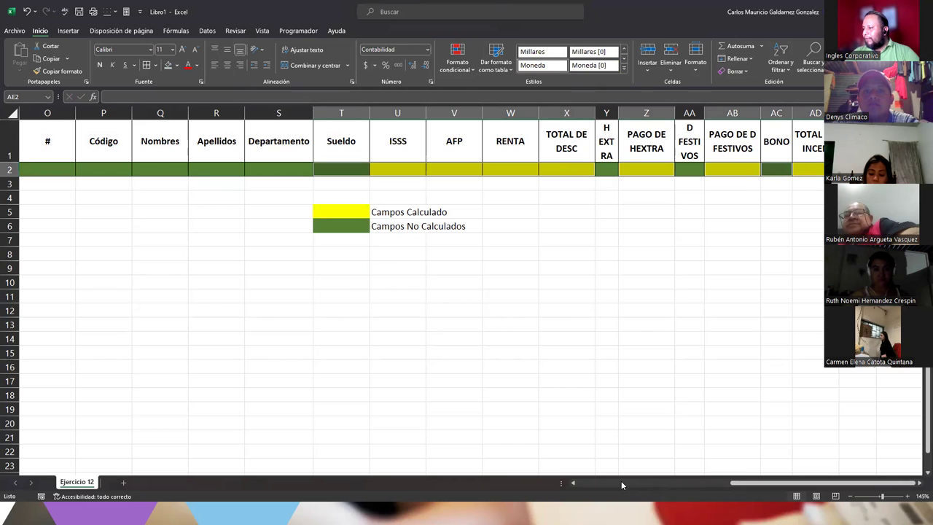
click(573, 484)
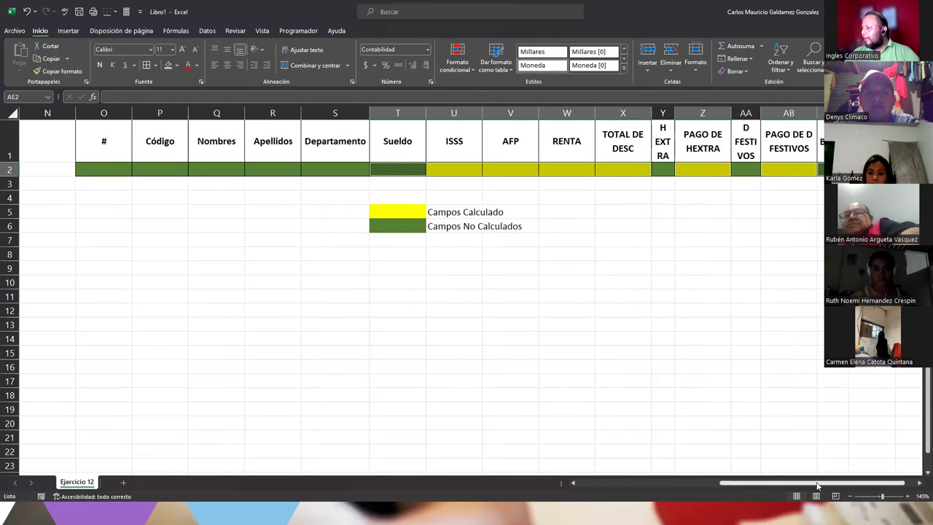
ctrl+scroll(581, 314, down, 1)
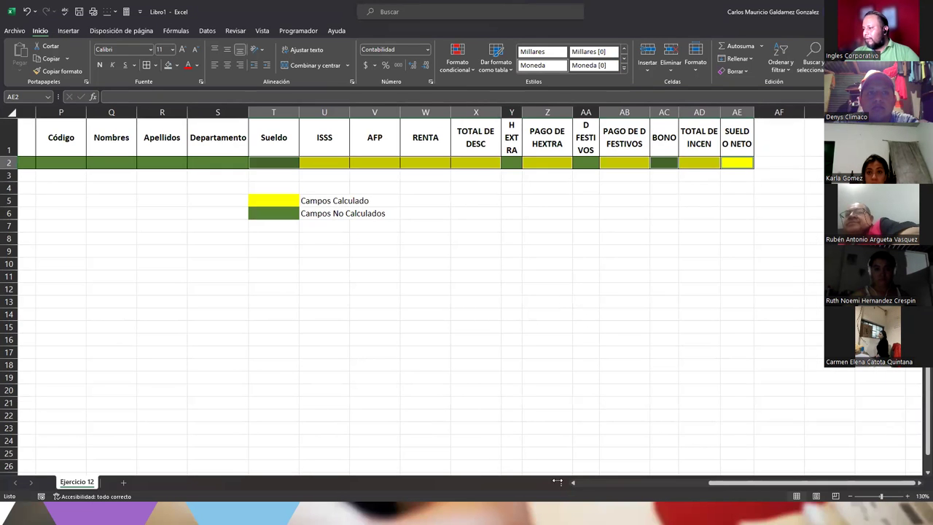
click(573, 483)
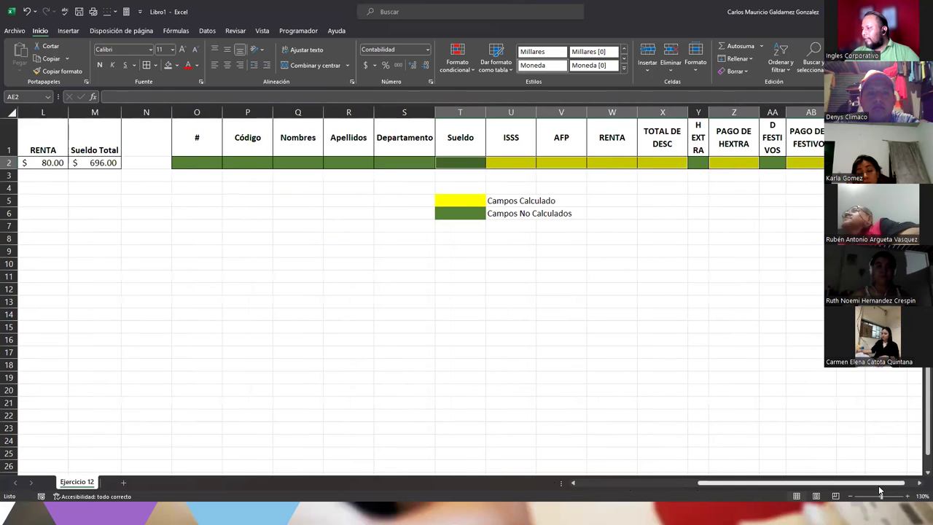
click(919, 483)
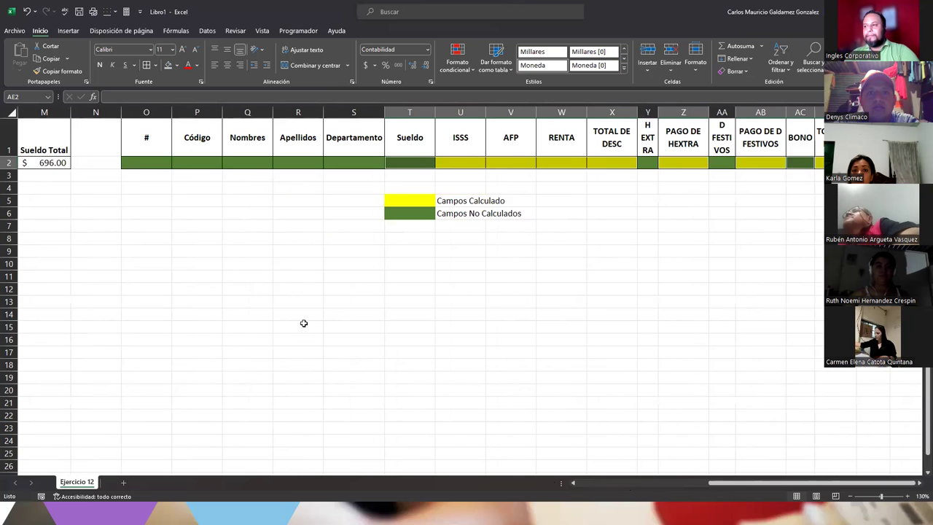
key(super+shift+s)
drag(114, 98, 824, 257)
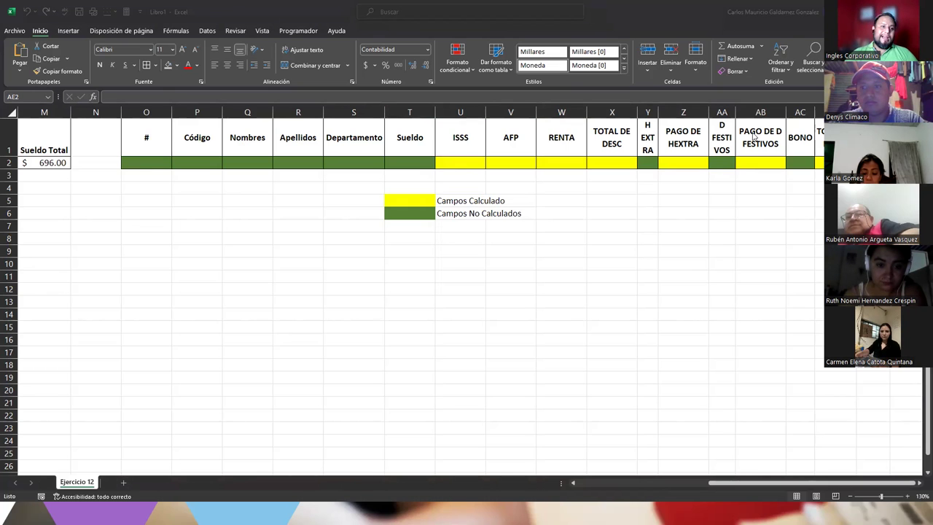
key(alt+Tab)
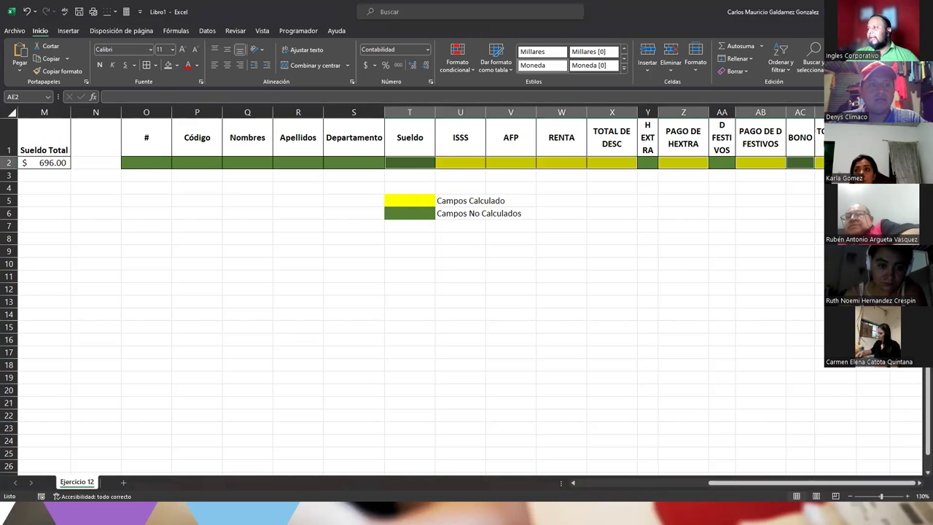
click(412, 137)
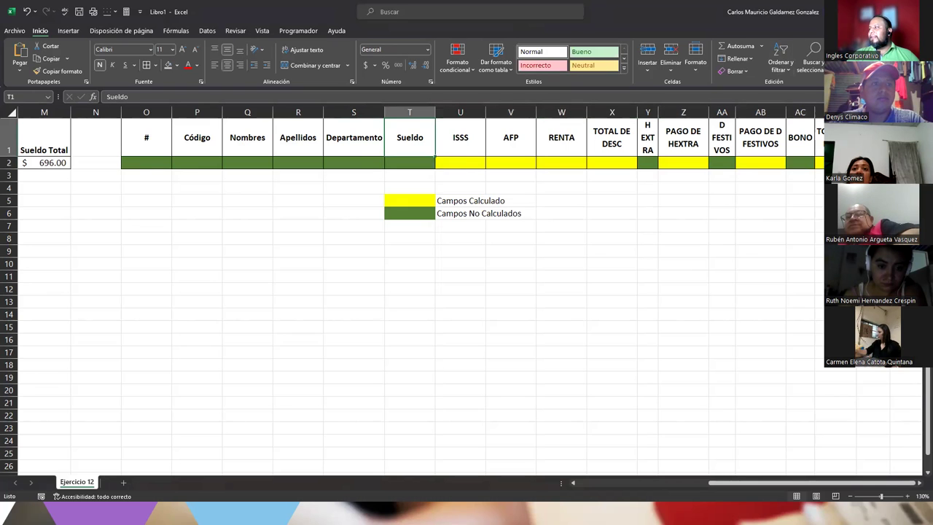
key(ctrl+shift+l)
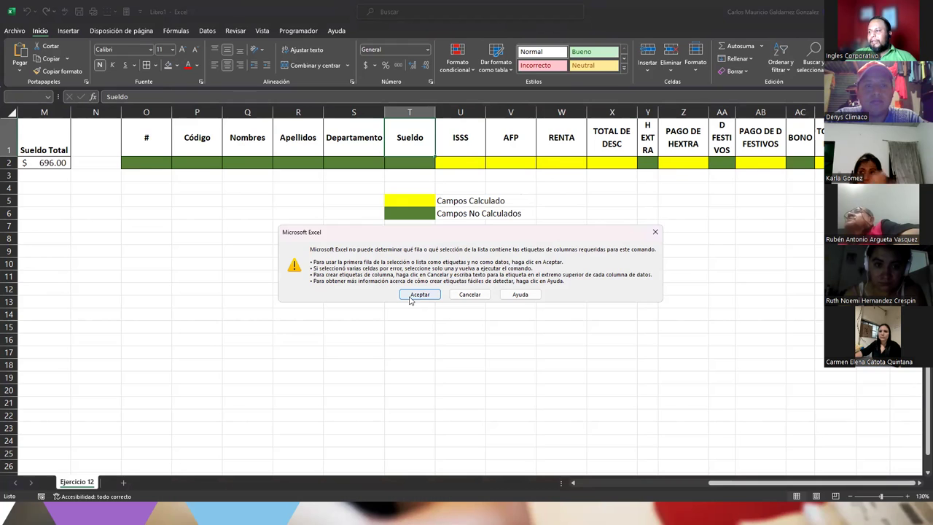
click(411, 296)
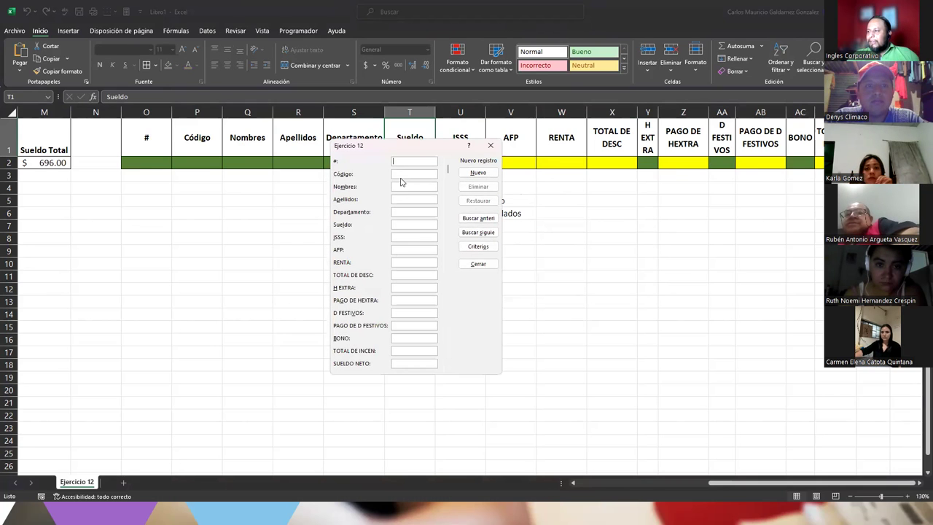
click(403, 175)
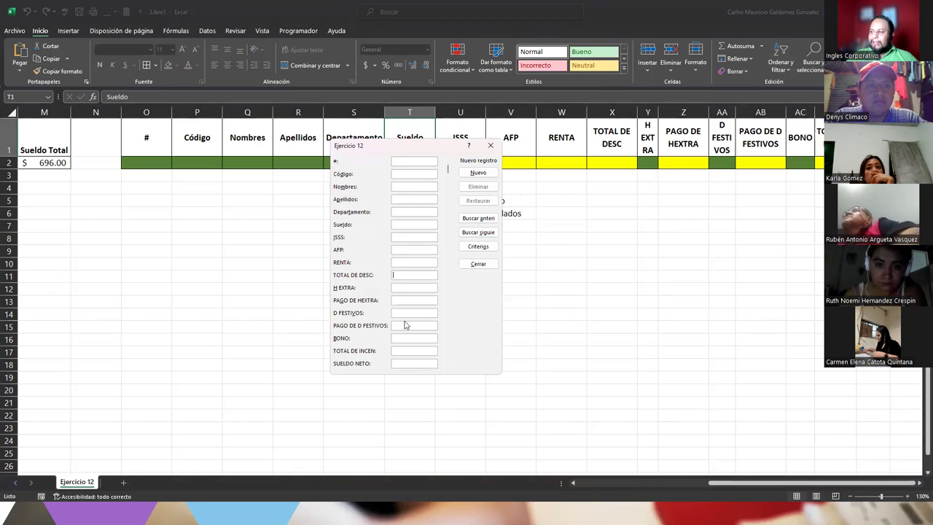
click(491, 146)
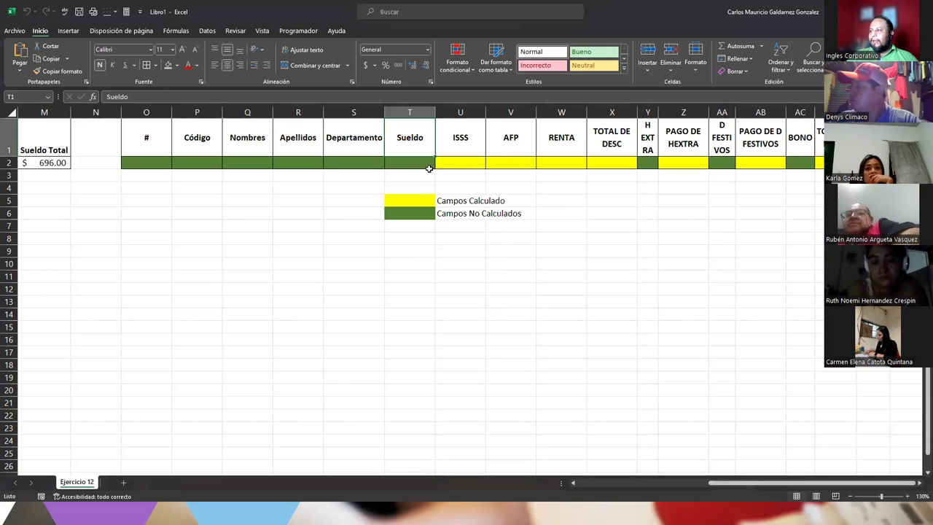
click(482, 162)
drag(521, 165, 611, 163)
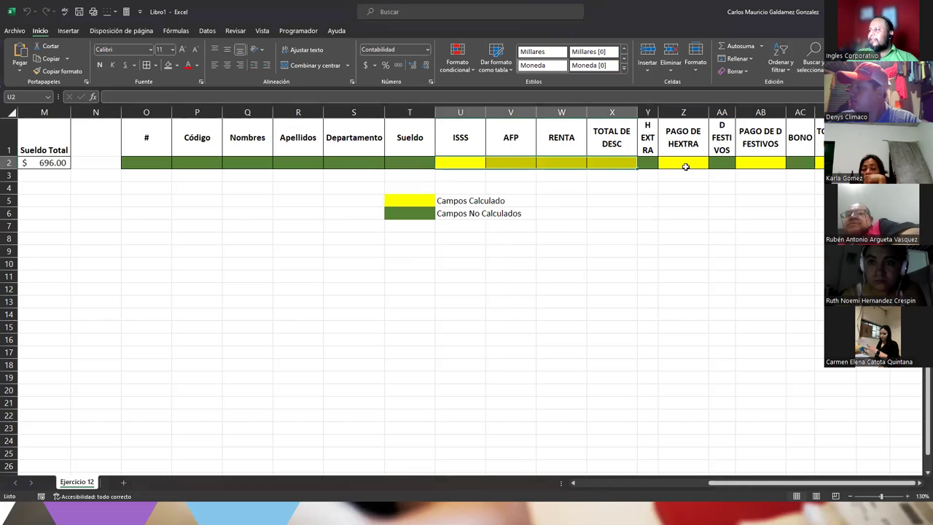
ctrl+click(684, 164)
ctrl+click(760, 164)
ctrl+click(820, 163)
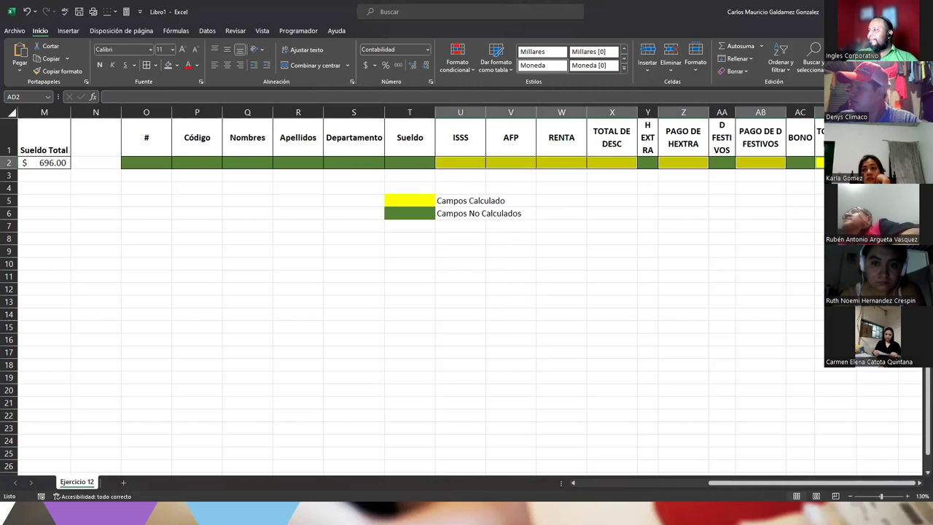
key(Right)
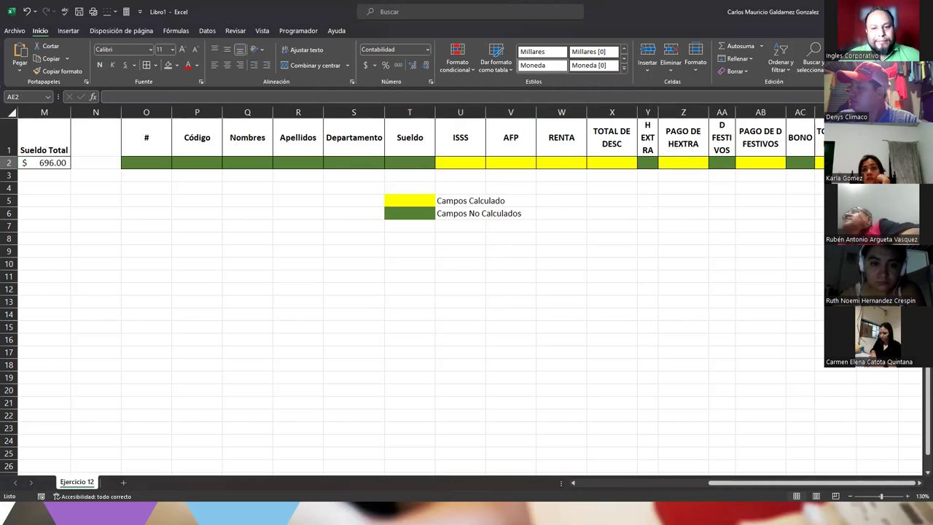
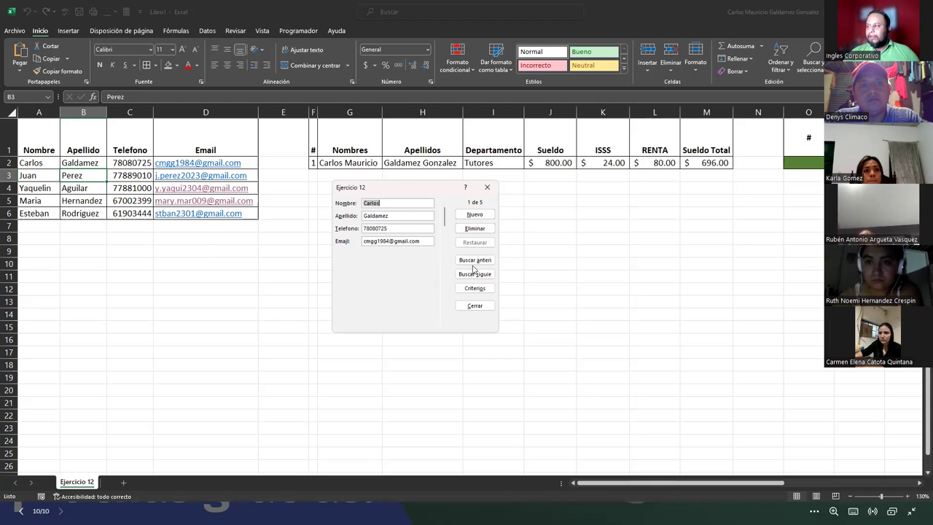
- Add a blank record in the data form, fill in the employee's name, phone number and e-mail, and save it as row 7
click(475, 215)
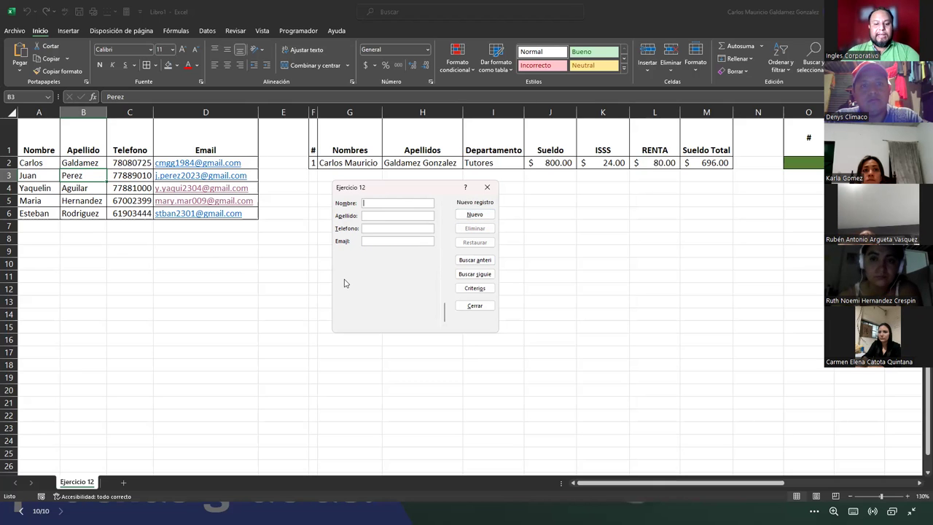
text(Jose)
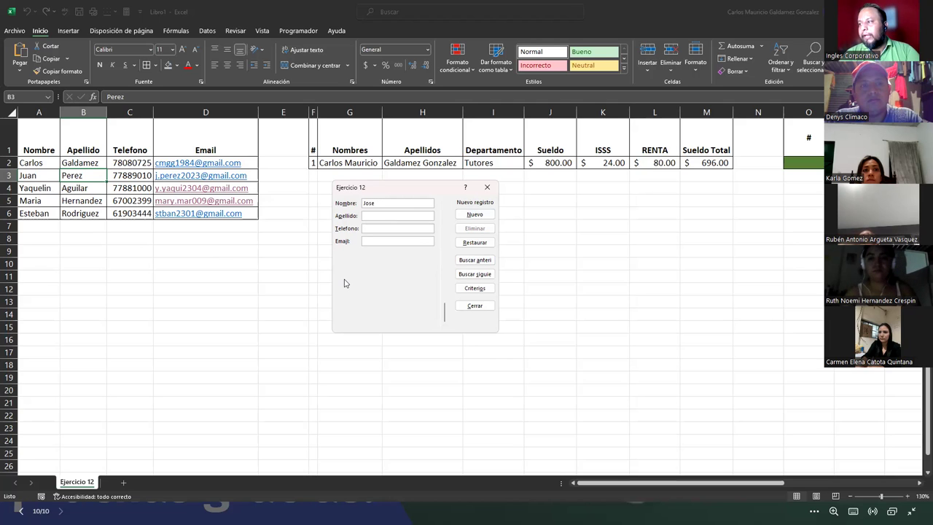
text(enderos)
key(Tab)
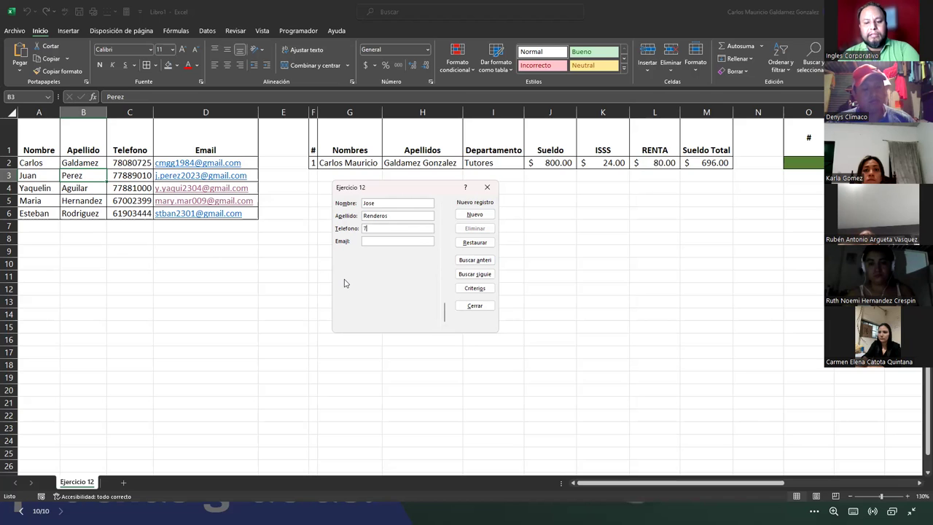
text(0)
key(Tab)
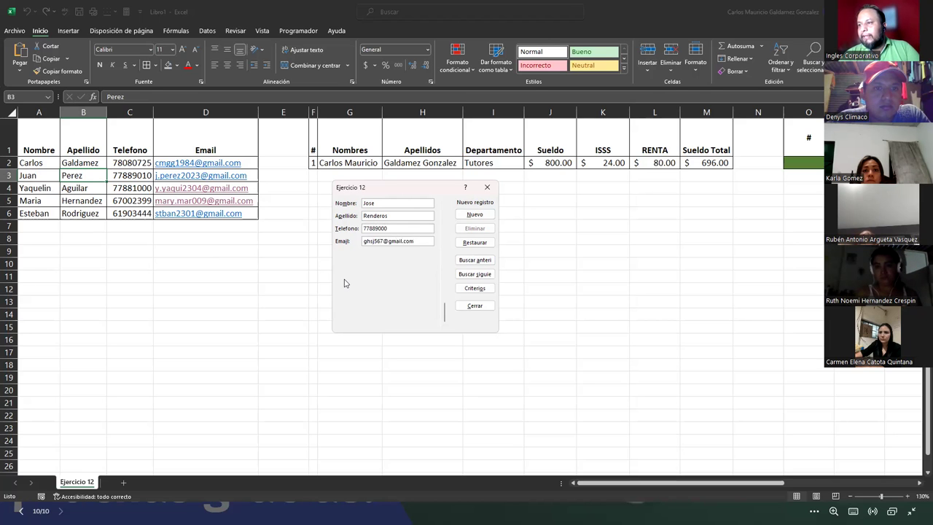
key(Return)
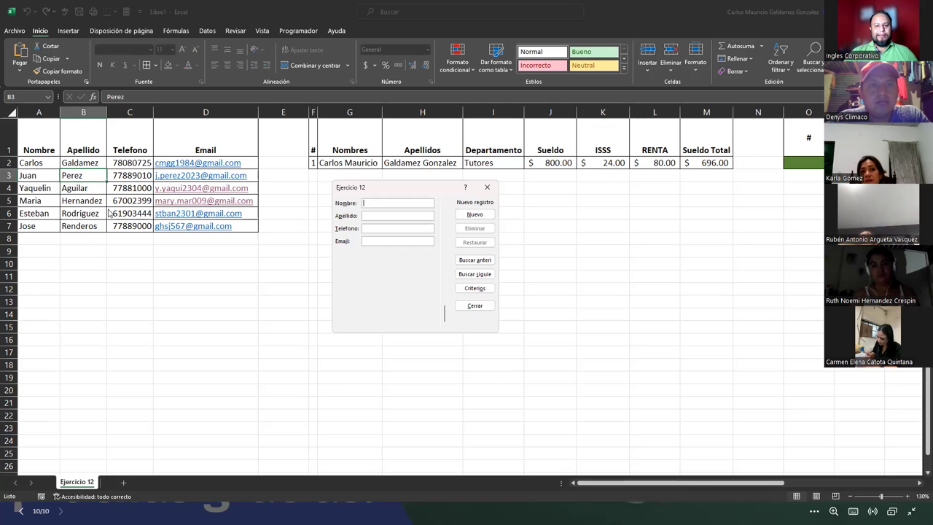
- Close the data form, select the contact list A1:D6 and payroll table F1:M2, and scroll right to column O
click(488, 187)
drag(43, 136, 226, 218)
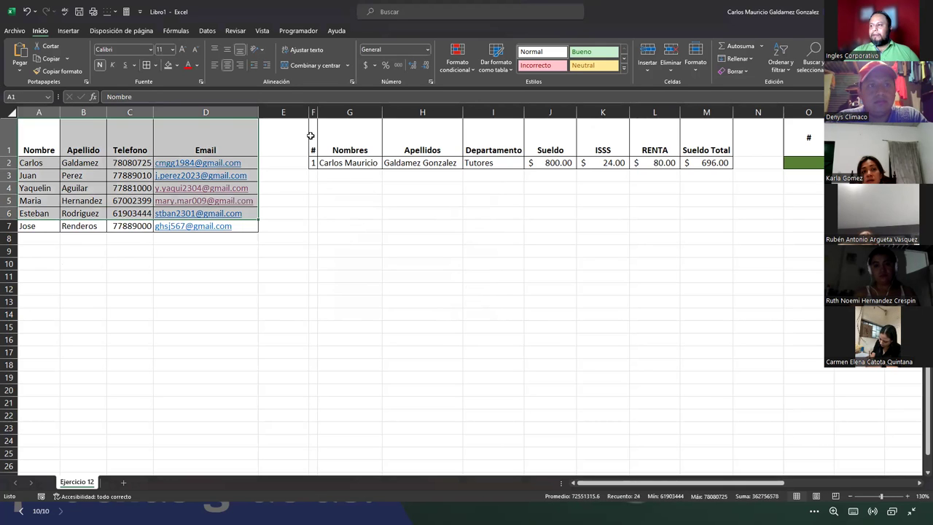
drag(313, 132, 719, 164)
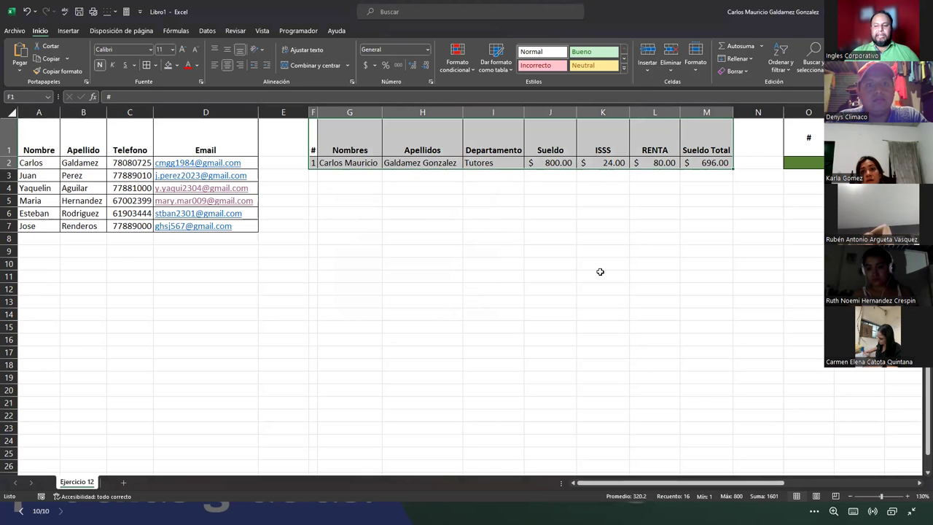
drag(919, 486, 920, 487)
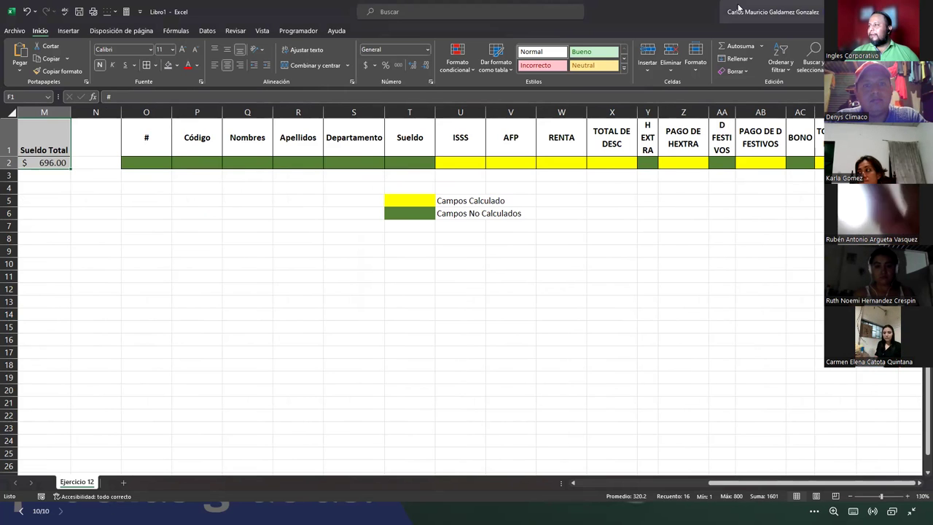
key(alt+Tab)
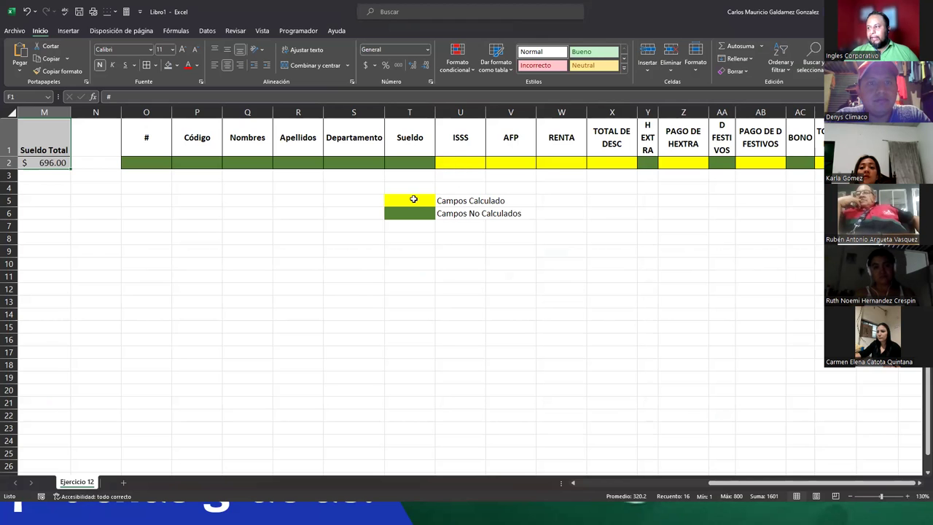
click(414, 199)
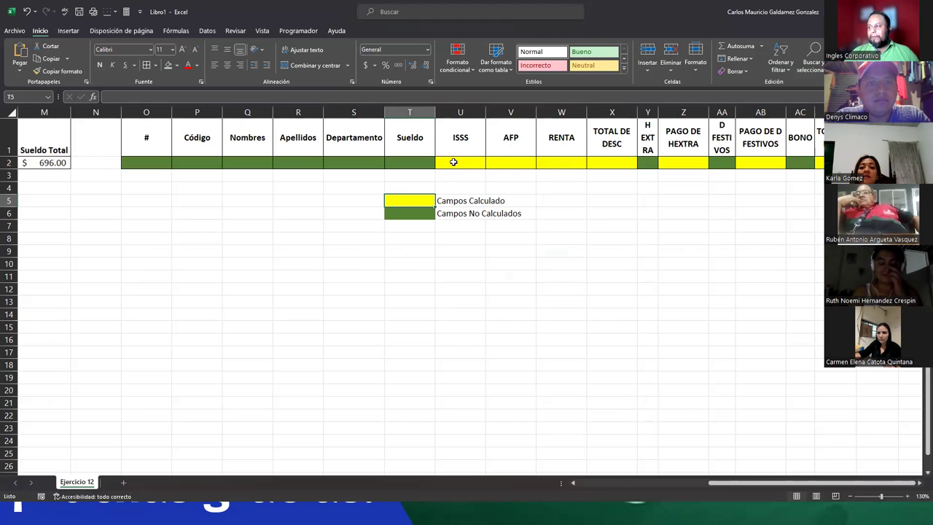
drag(453, 162, 617, 162)
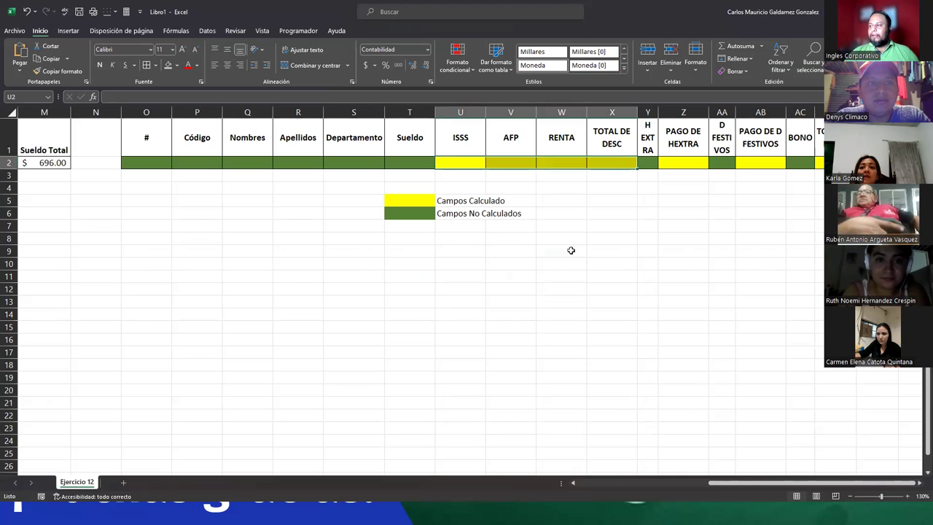
click(445, 200)
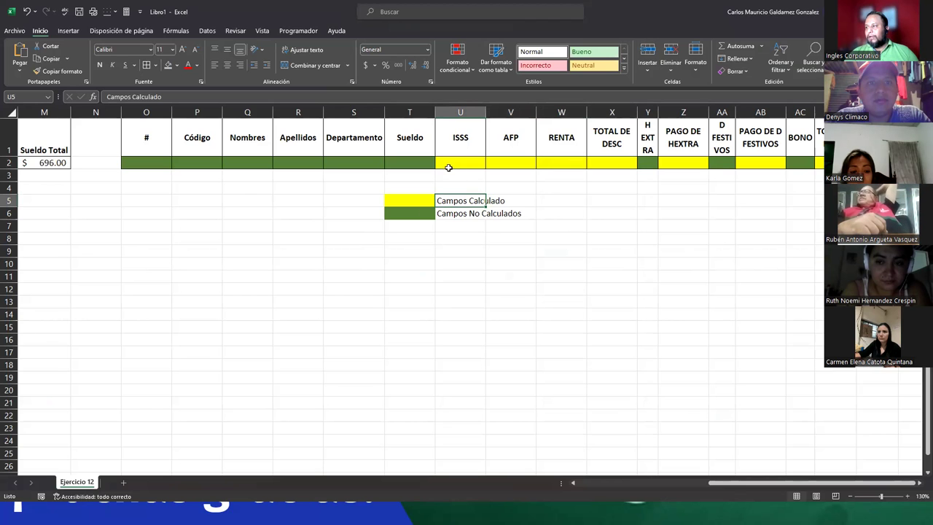
drag(448, 168, 613, 163)
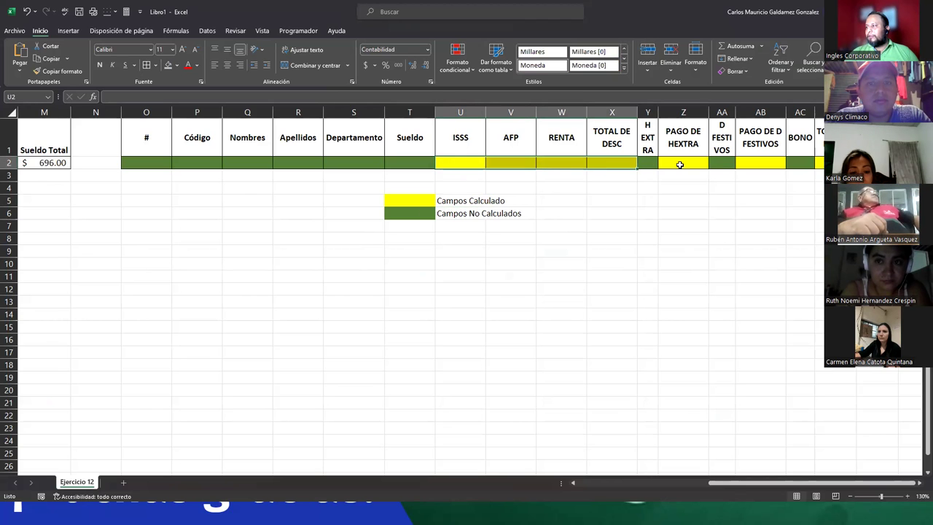
click(679, 165)
click(758, 163)
click(823, 164)
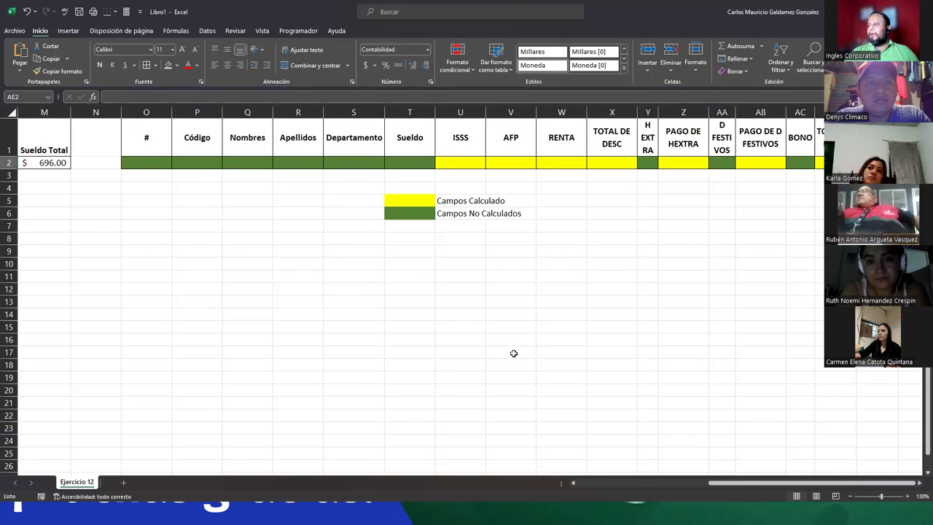
drag(150, 162, 399, 164)
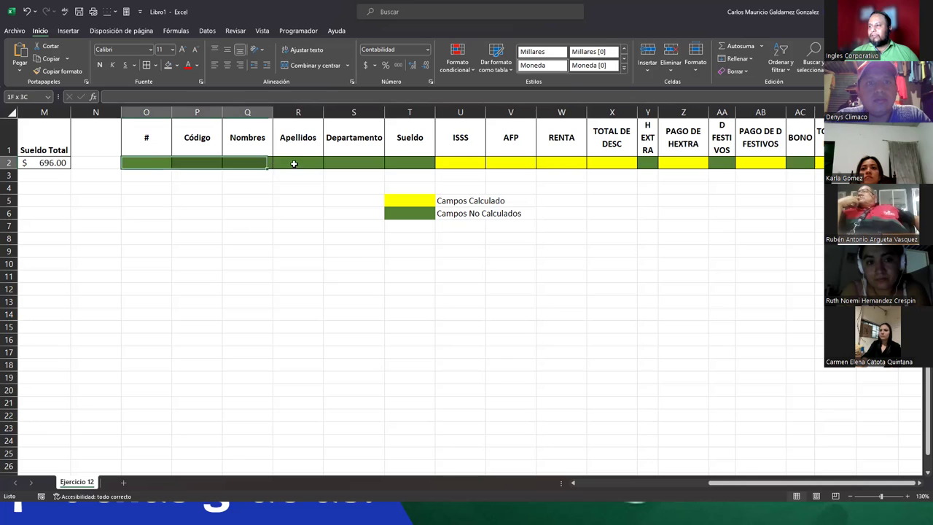
click(641, 160)
click(726, 166)
click(882, 162)
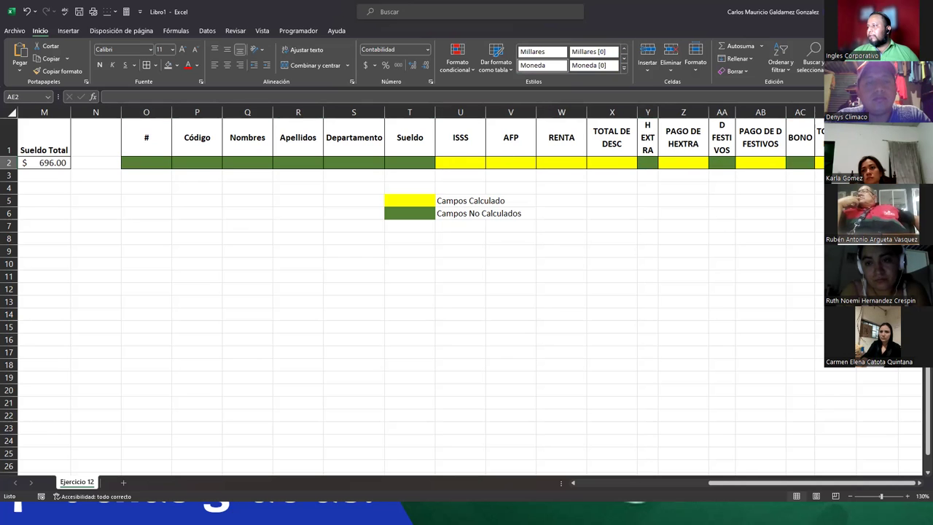